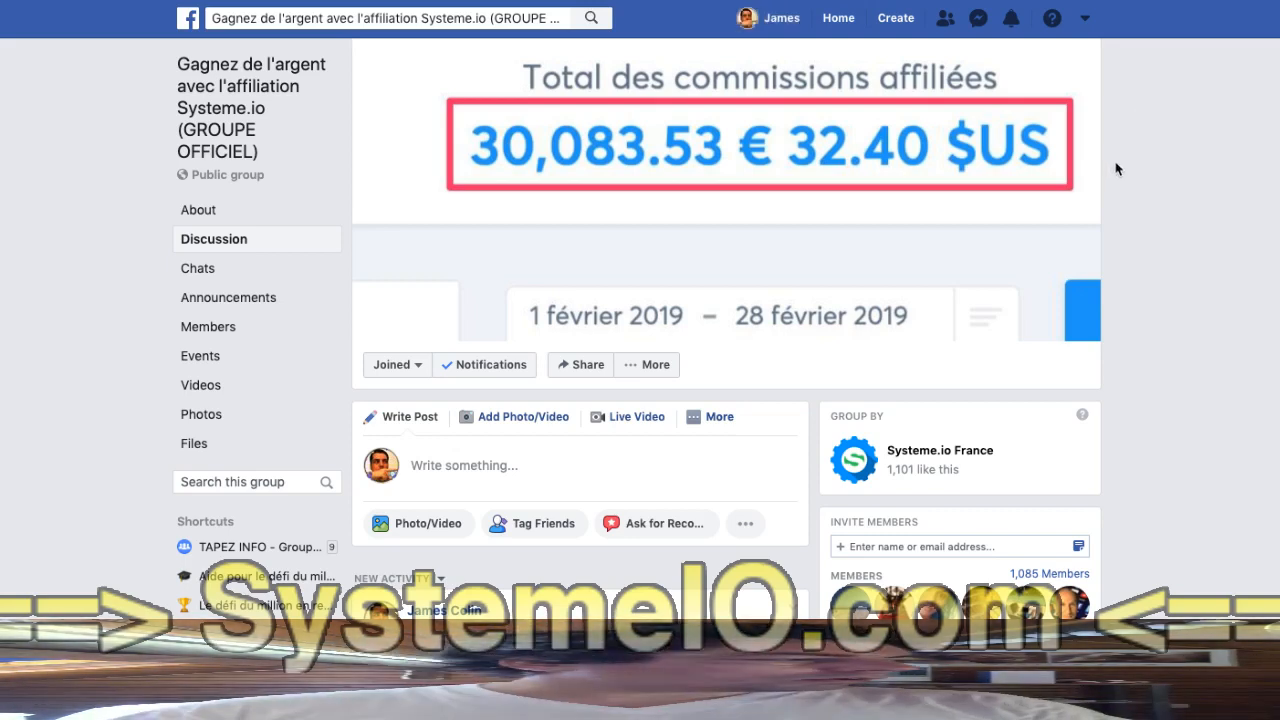
Look through the group's discussion posts down to the uploaded PDF with the book cover proposals
scroll(1112, 165, down, 10)
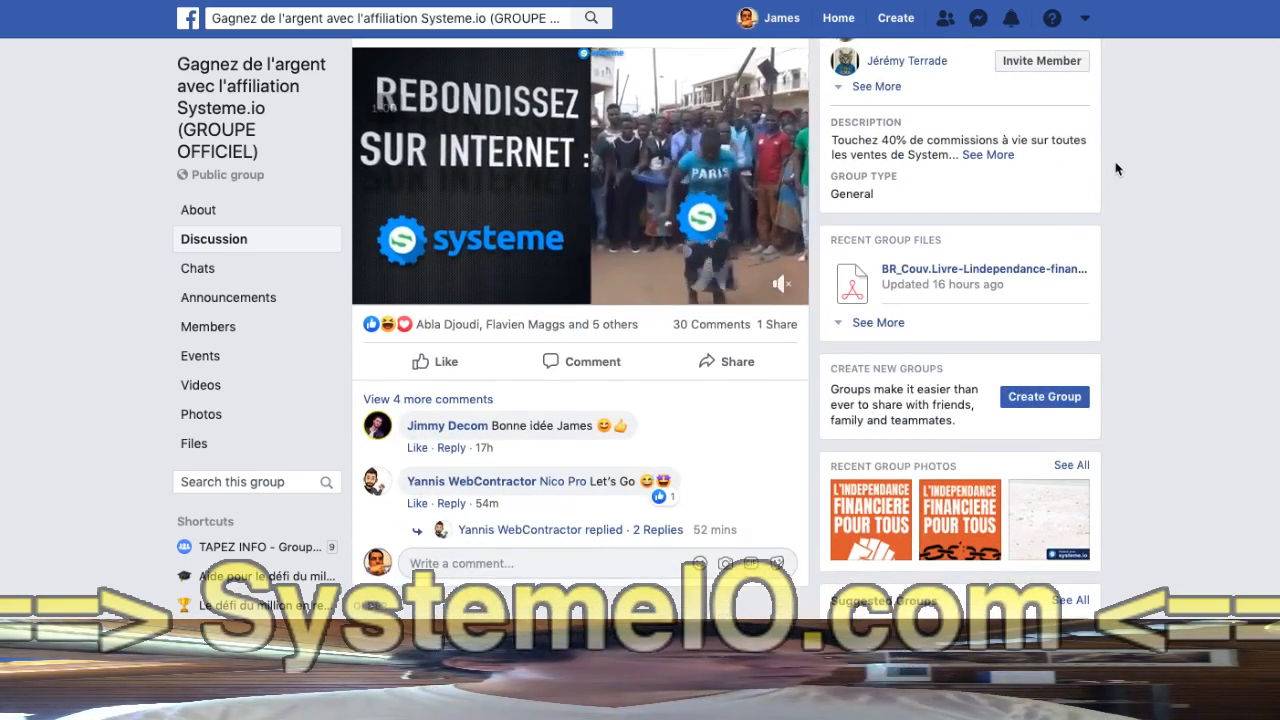
scroll(1117, 169, down, 2)
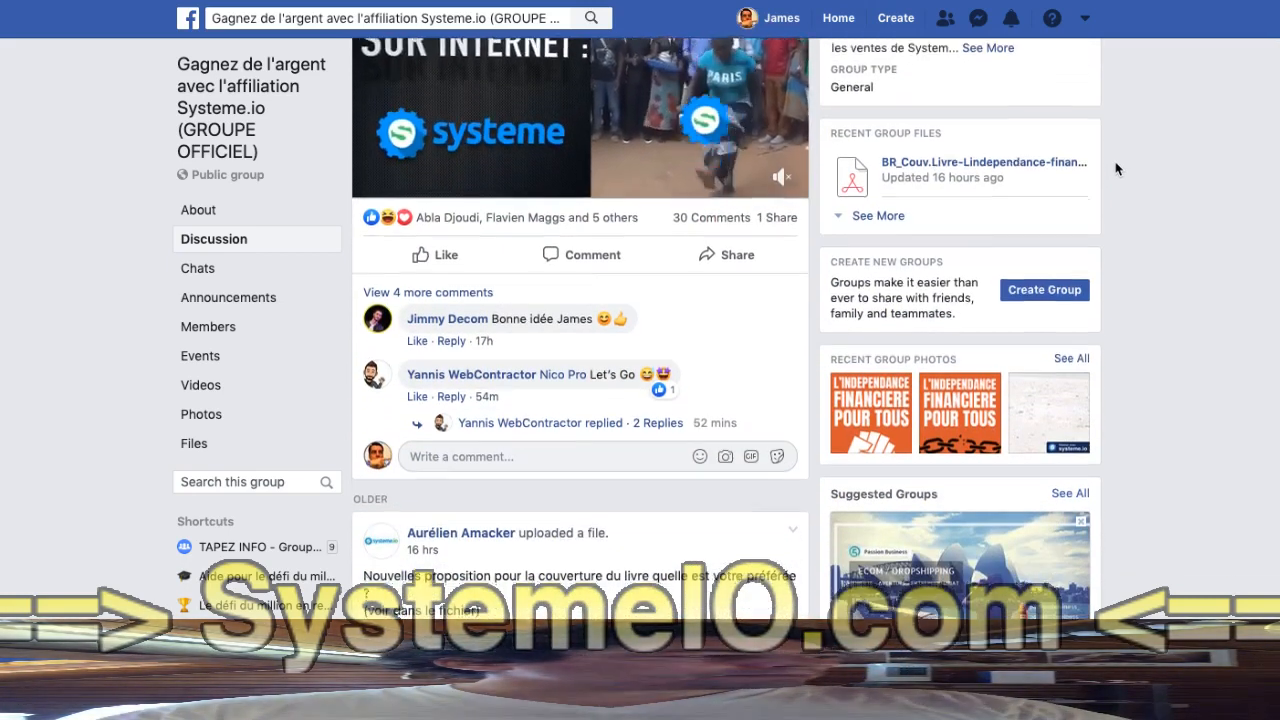
scroll(1117, 169, down, 1)
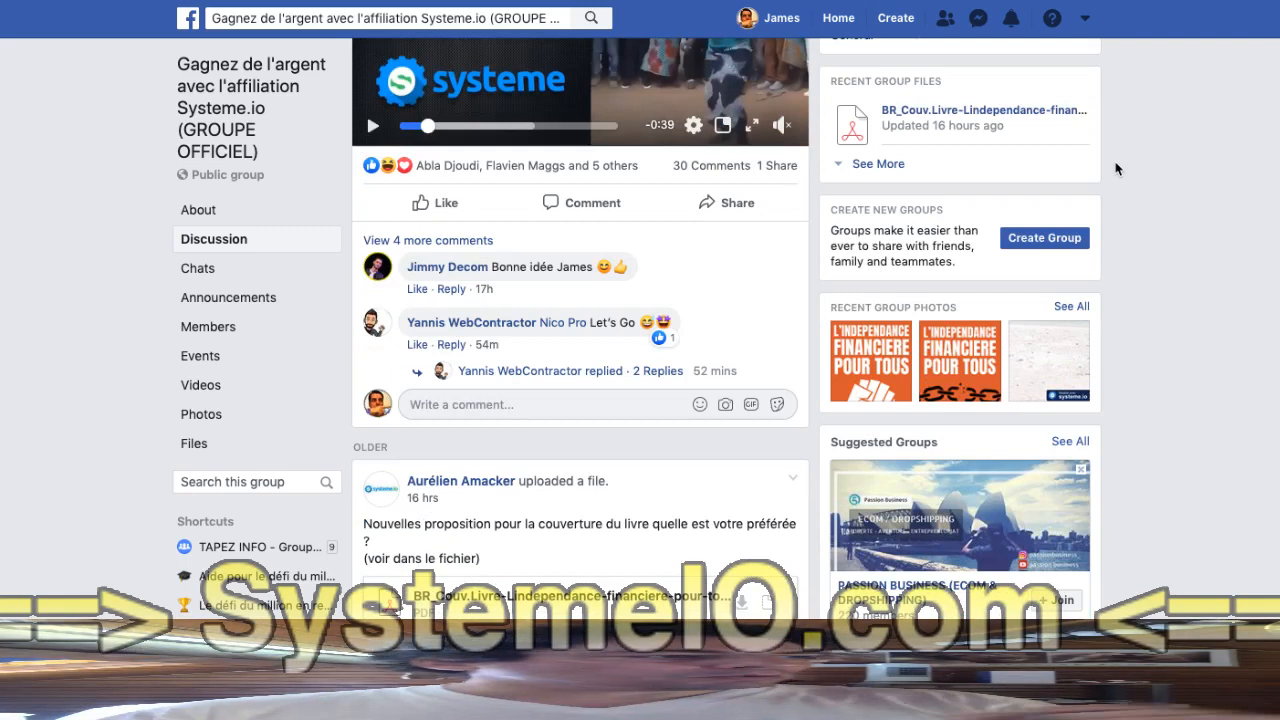
scroll(1117, 169, down, 1)
scroll(1117, 169, down, 3)
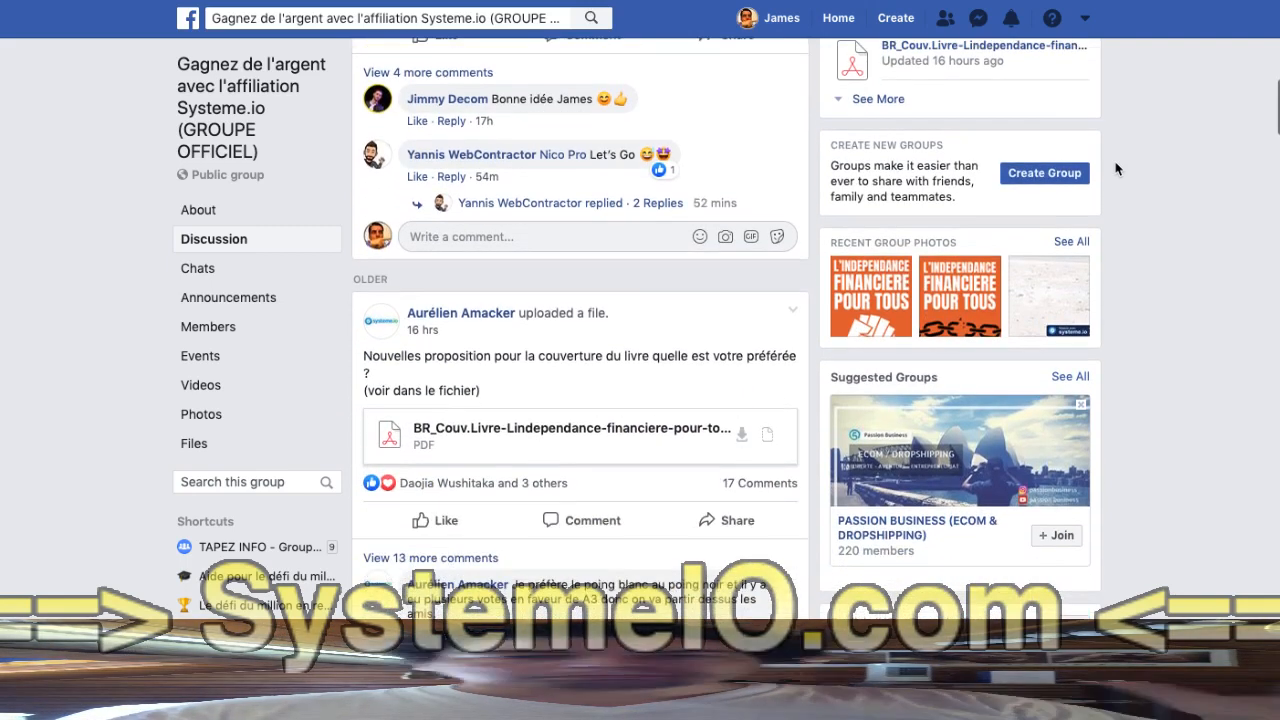
scroll(1117, 169, down, 1)
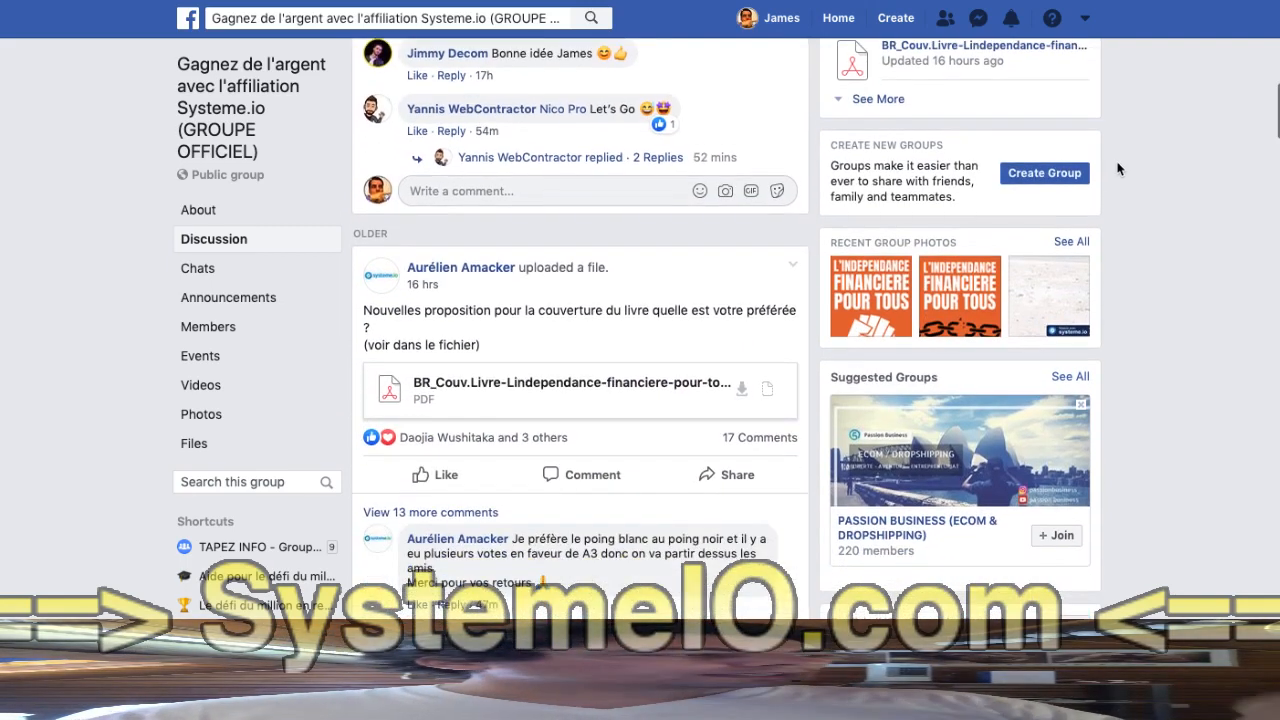
scroll(1117, 169, down, 2)
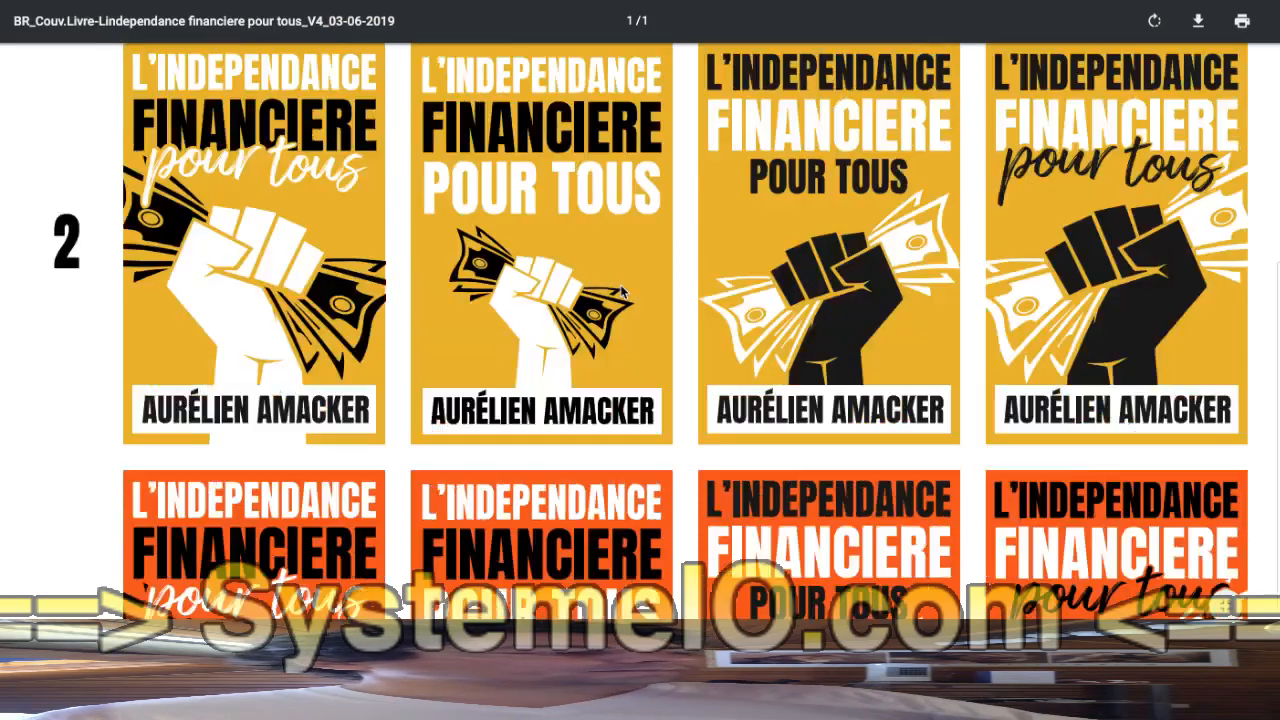
Look over the book cover proposals in the PDF, from the row 1 designs down to row 3
scroll(622, 291, up, 5)
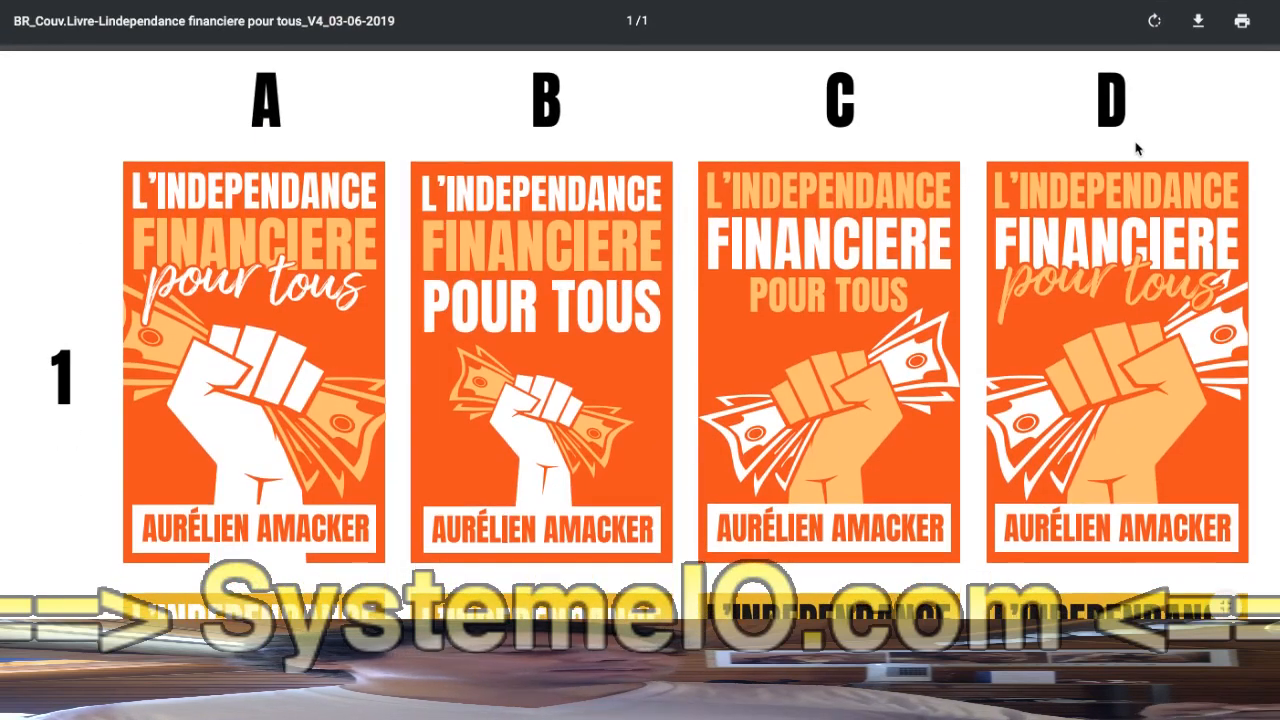
scroll(1088, 141, right, 3)
scroll(1088, 141, left, 3)
scroll(293, 297, down, 6)
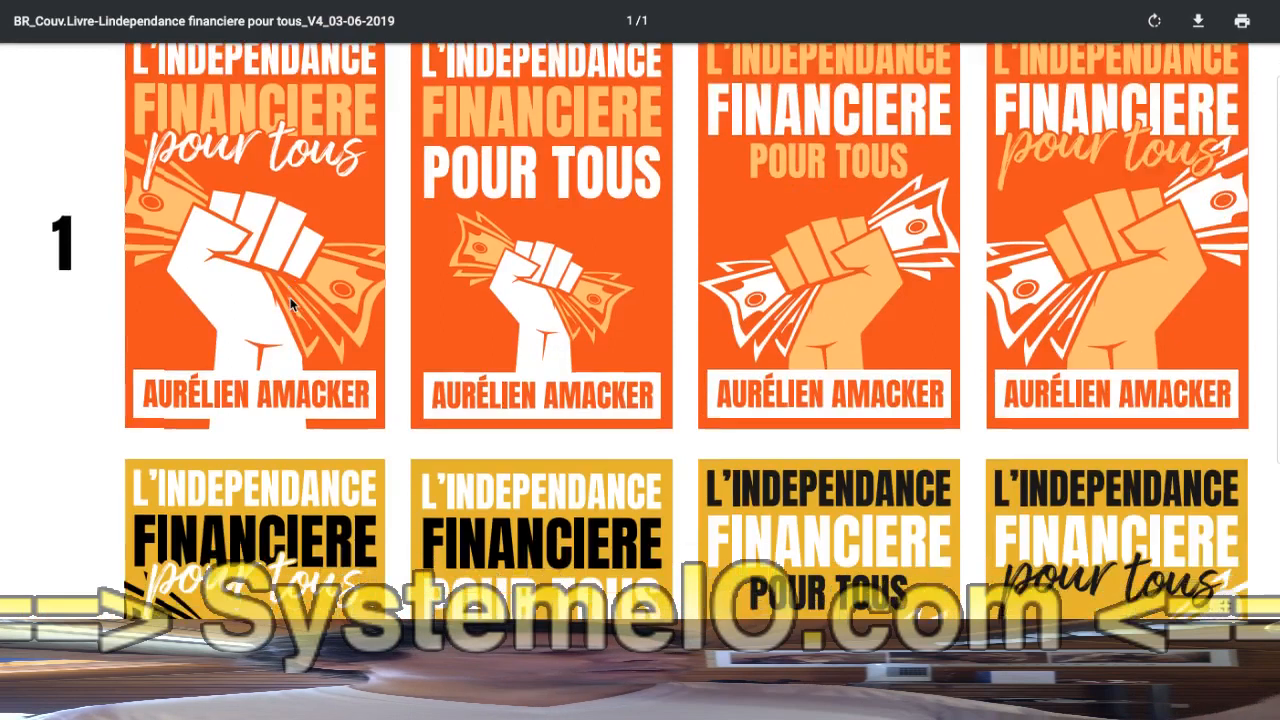
scroll(268, 511, down, 2)
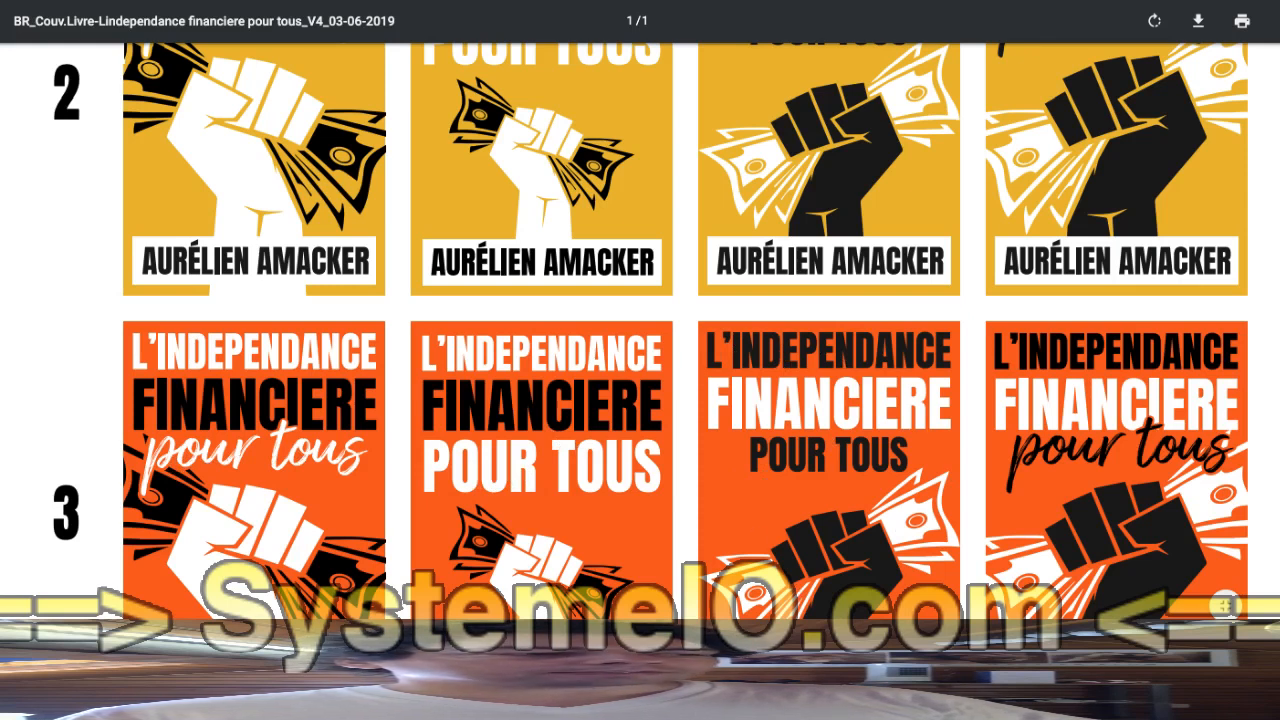
scroll(831, 465, right, 2)
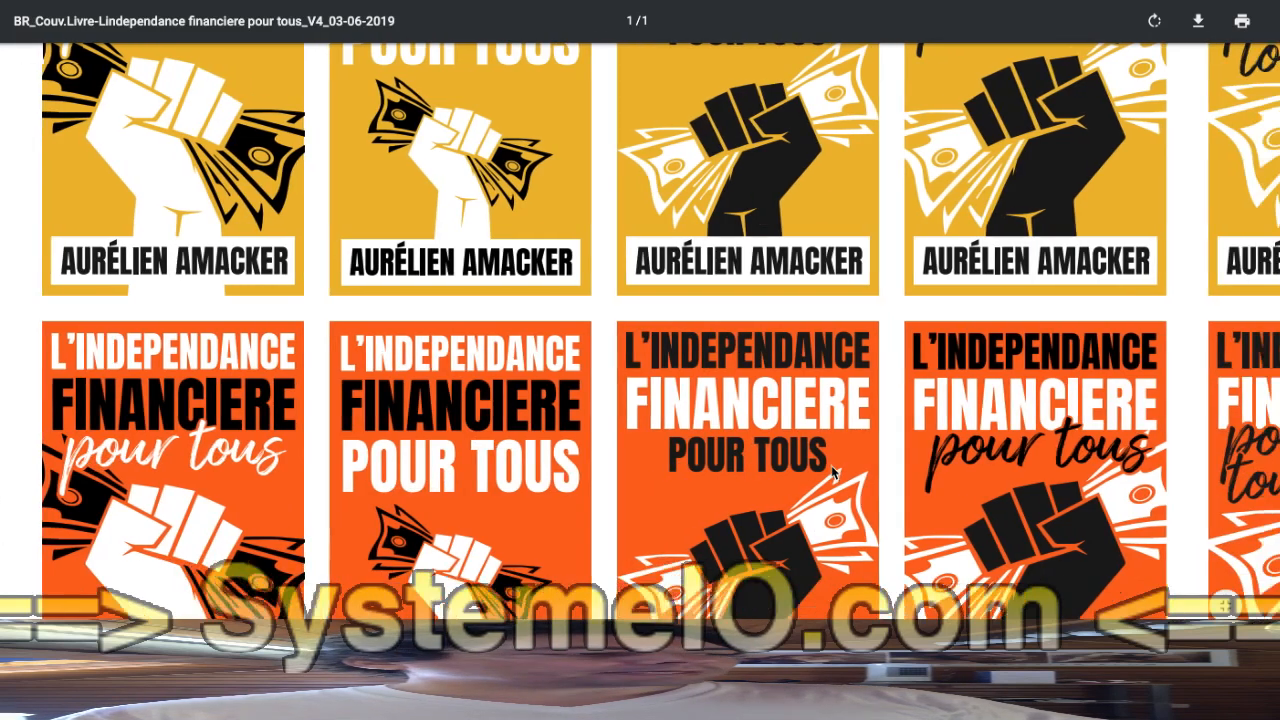
scroll(831, 465, right, 3)
scroll(831, 465, left, 4)
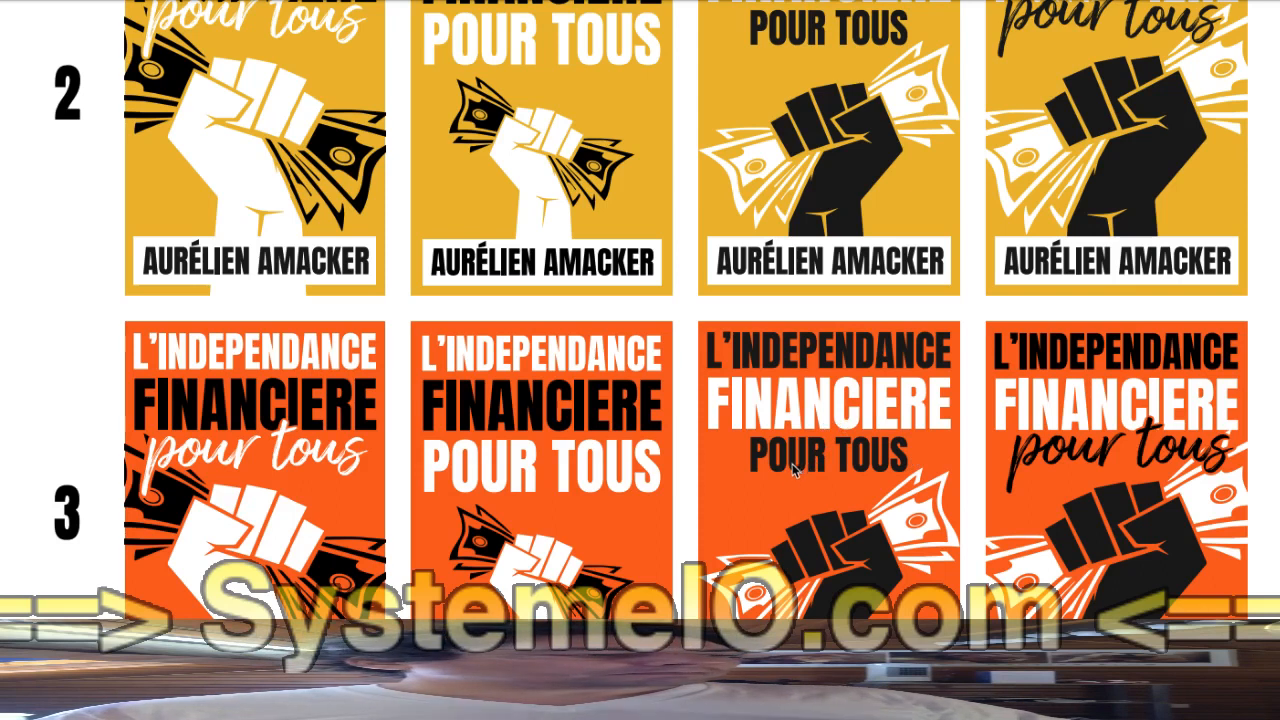
Compare the yellow row 2 covers with the orange row 3 covers across all columns
scroll(796, 481, up, 2)
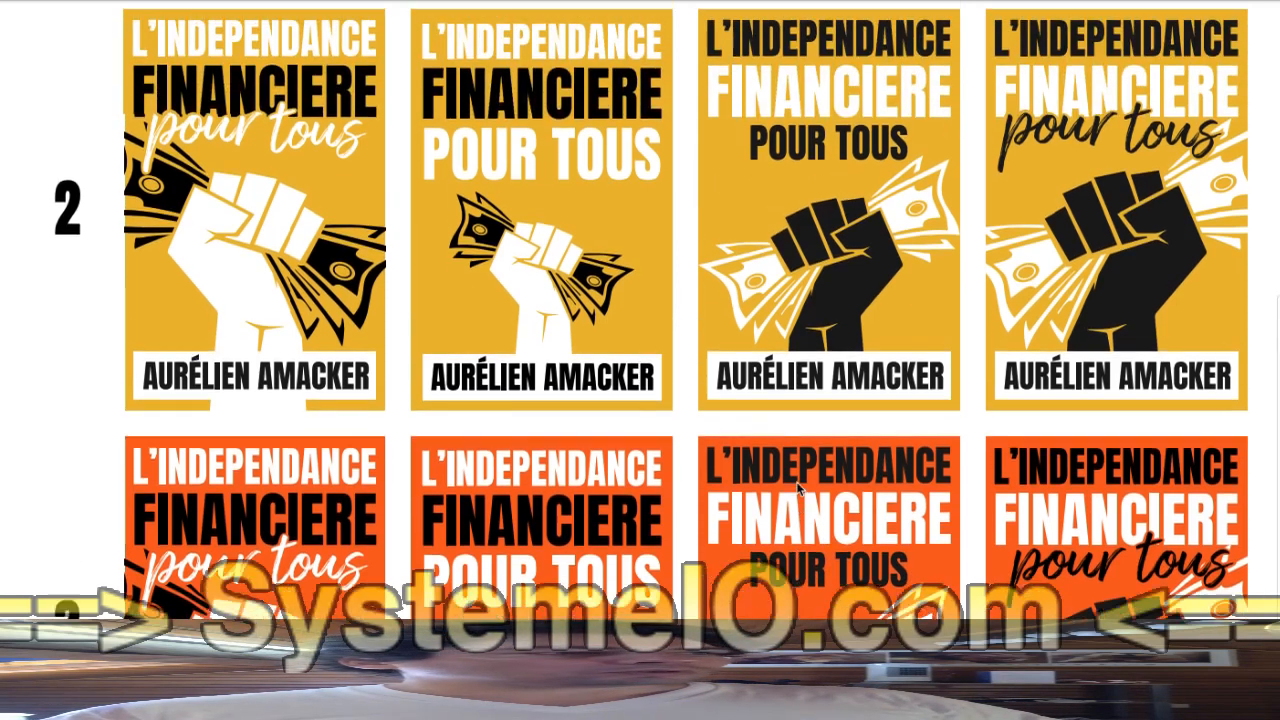
scroll(817, 478, right, 1)
scroll(818, 478, right, 5)
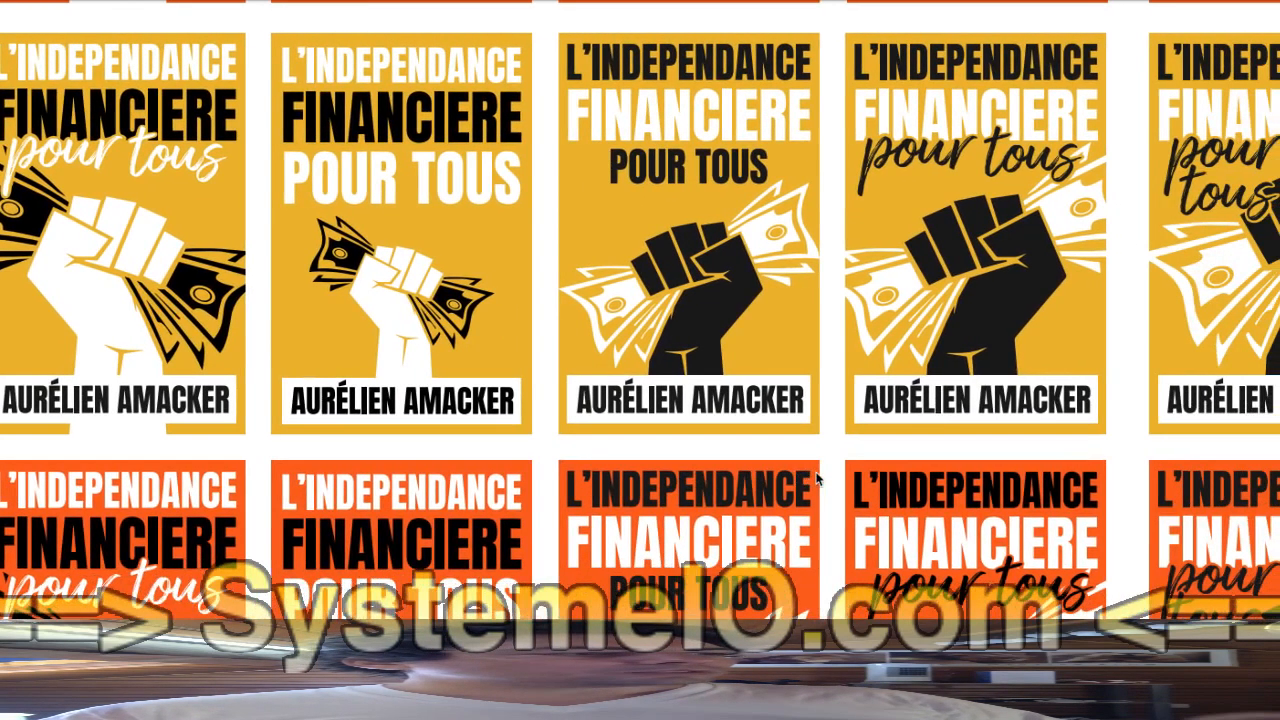
scroll(1052, 242, right, 1)
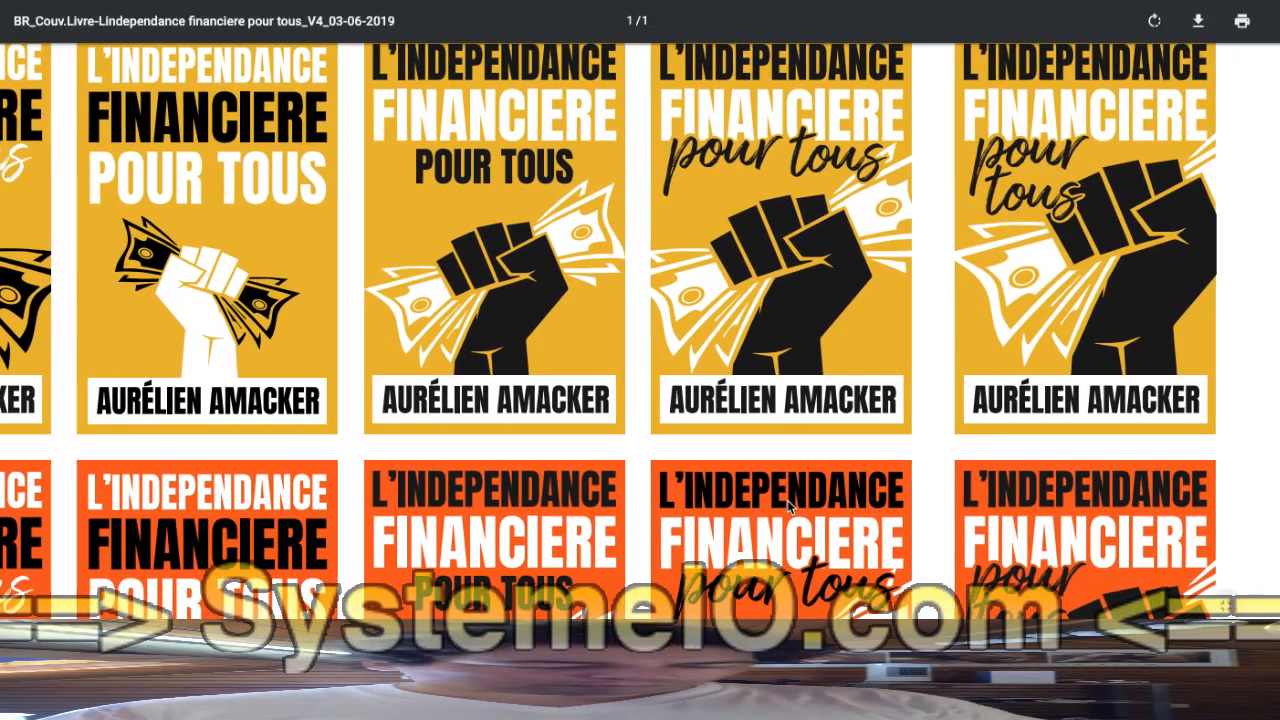
scroll(788, 505, left, 2)
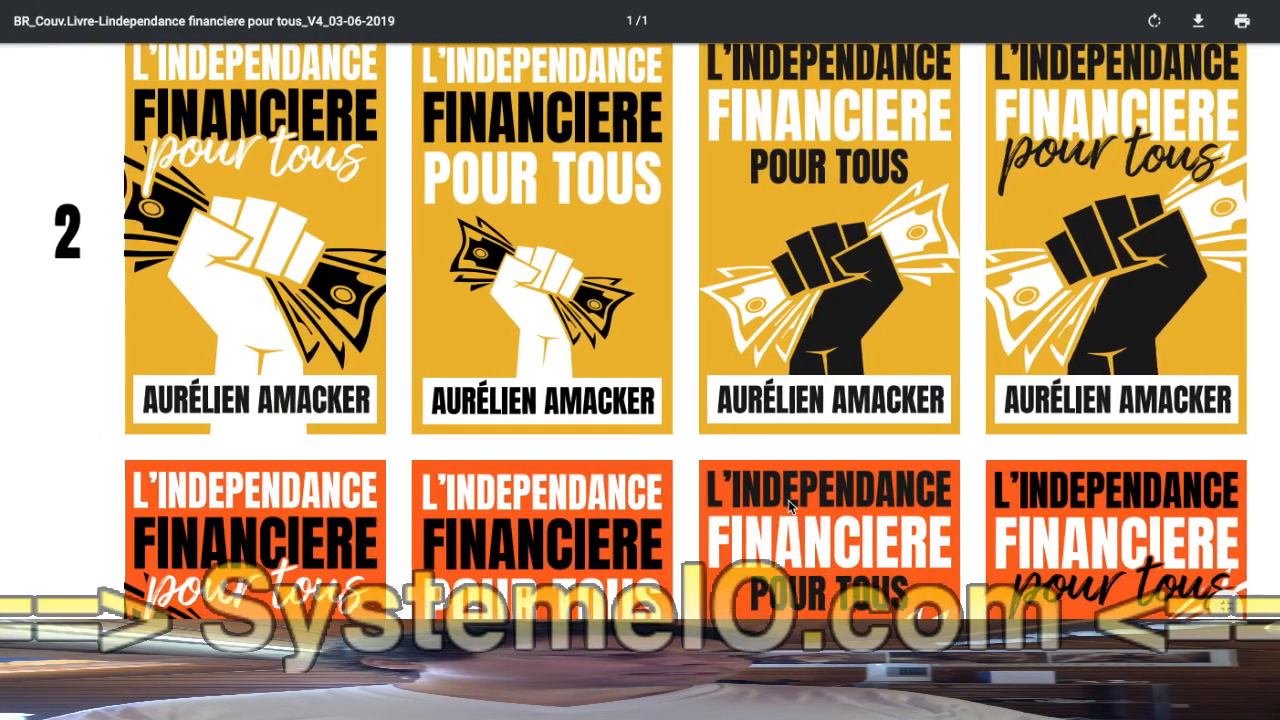
scroll(733, 510, down, 3)
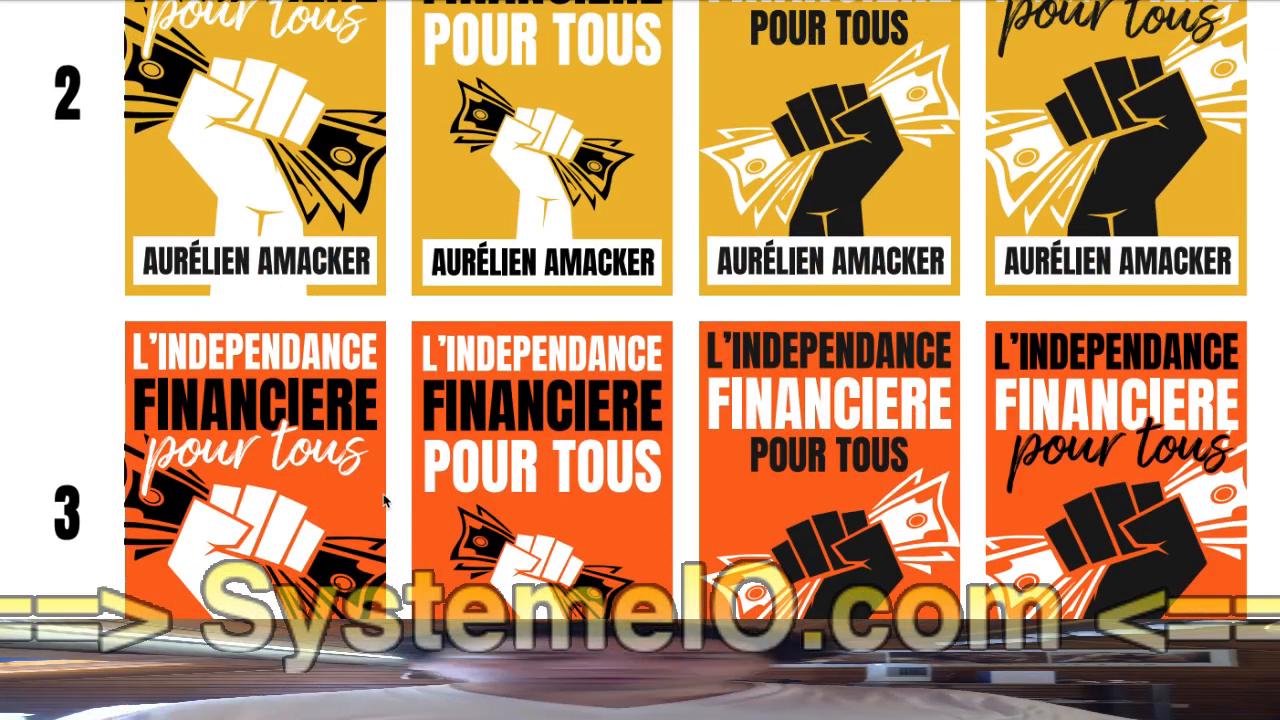
scroll(876, 462, right, 4)
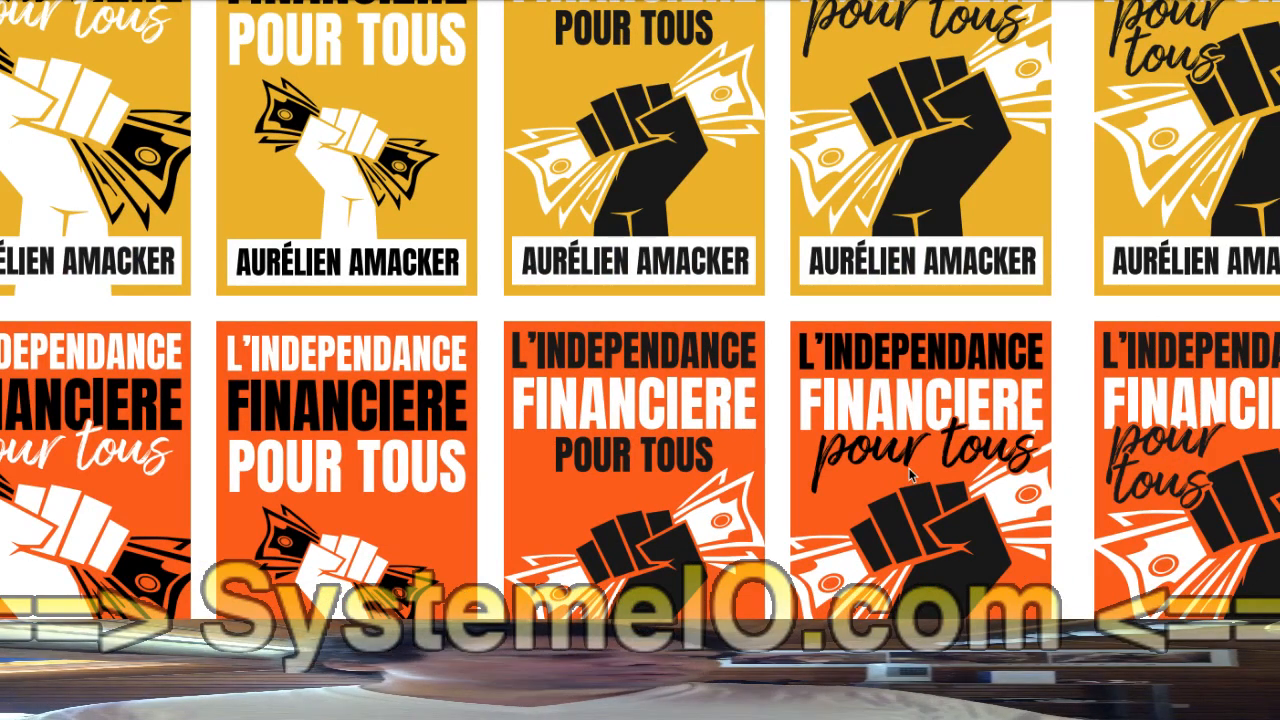
scroll(909, 468, right, 3)
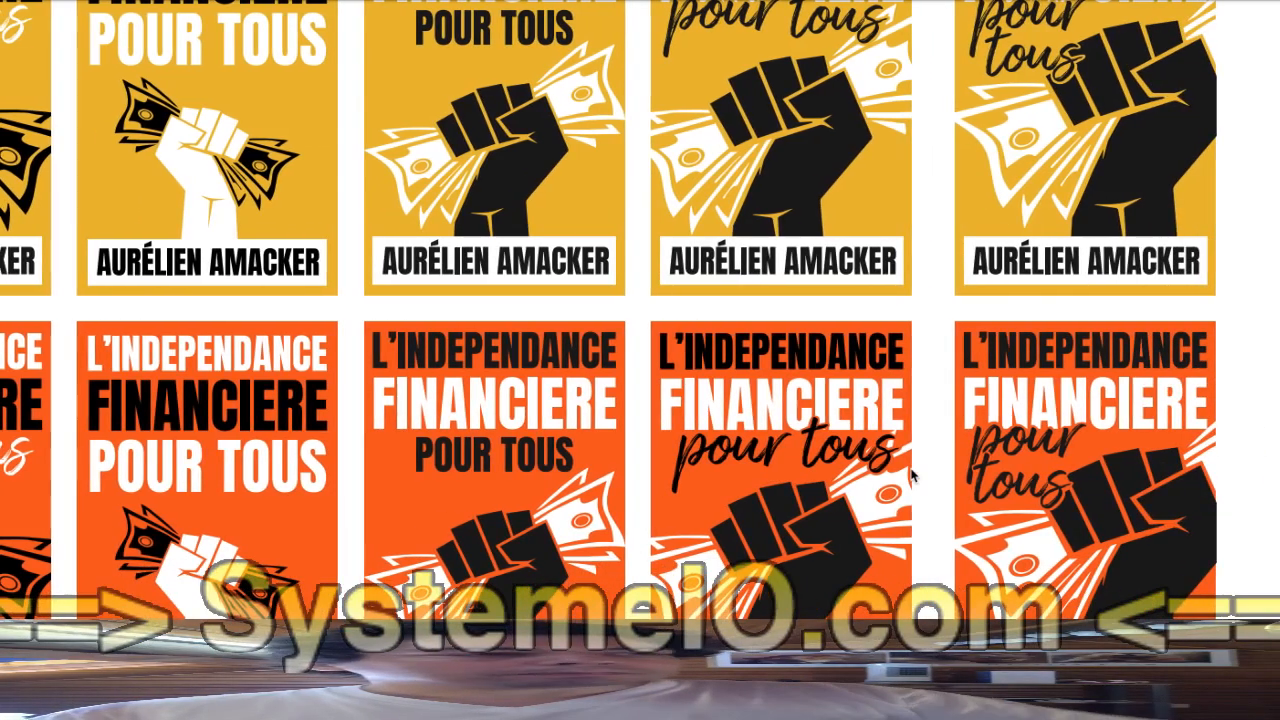
scroll(910, 477, down, 5)
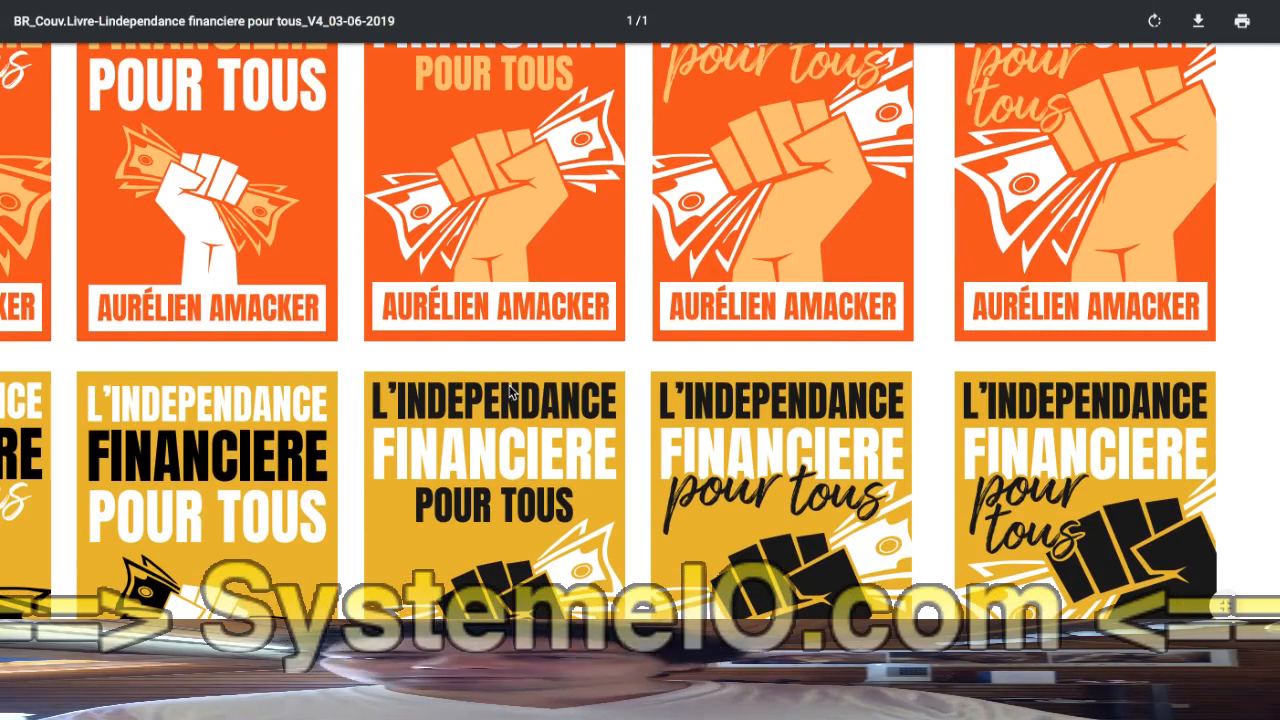
scroll(510, 390, down, 5)
scroll(510, 390, left, 3)
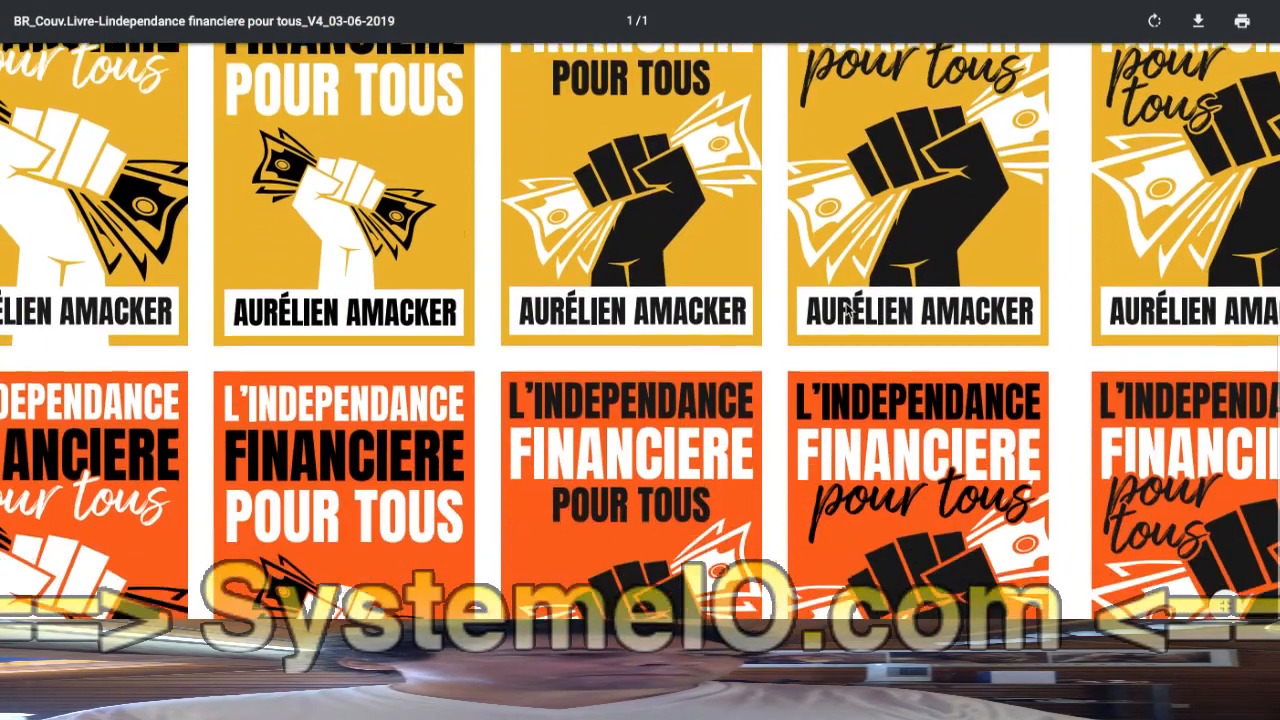
scroll(680, 312, down, 1)
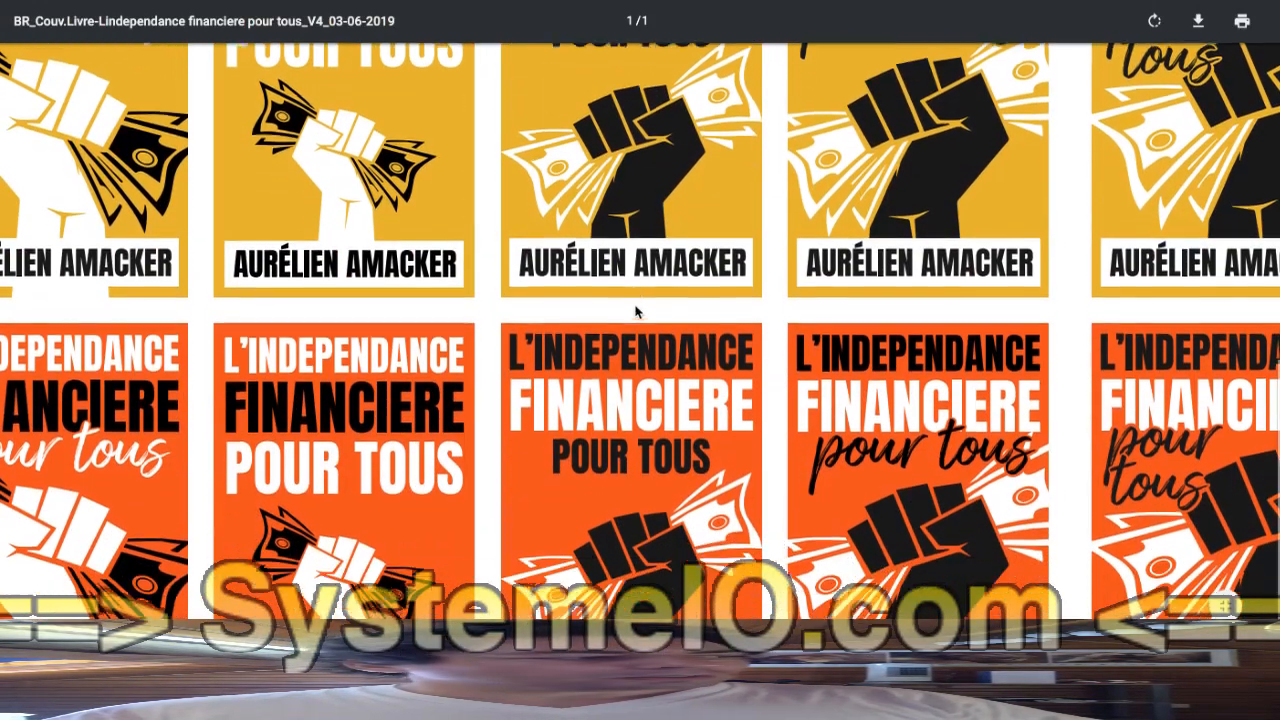
scroll(626, 320, left, 2)
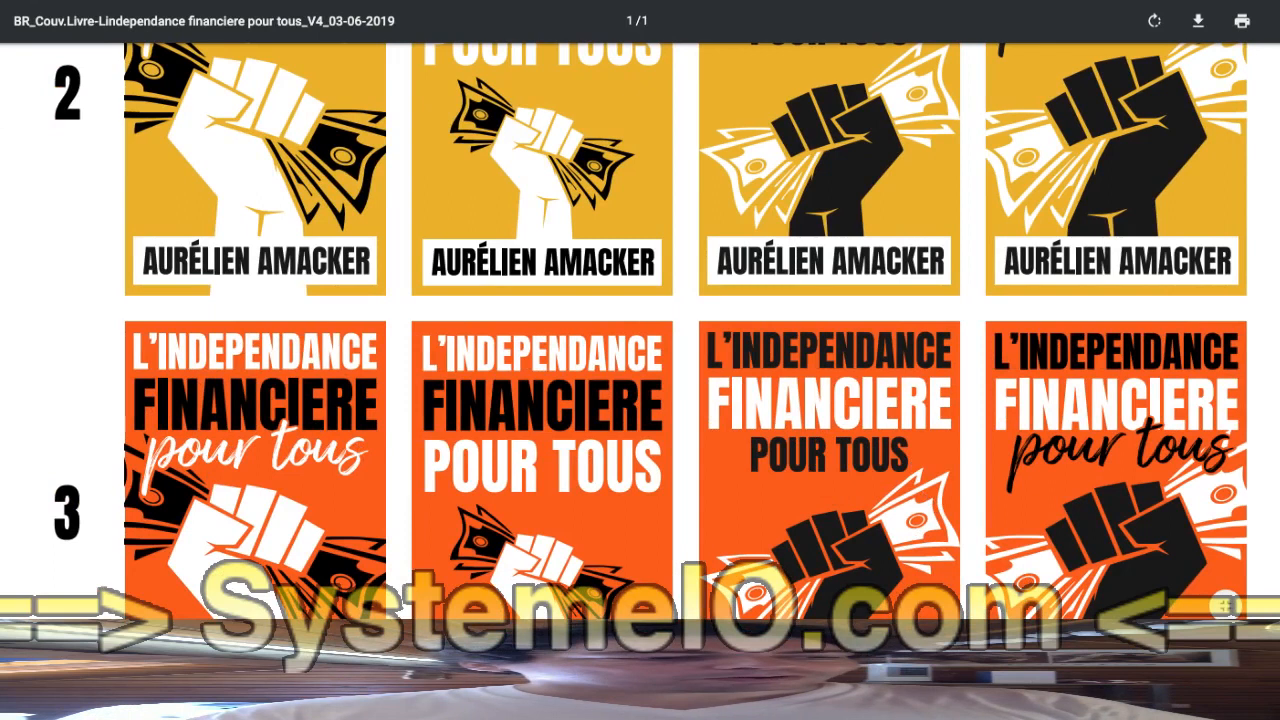
Take a desktop capture of Screen 2 with Awesome Screenshot, with the orange row 3, column A cover enlarged in the PDF
key(ctrl+plus)
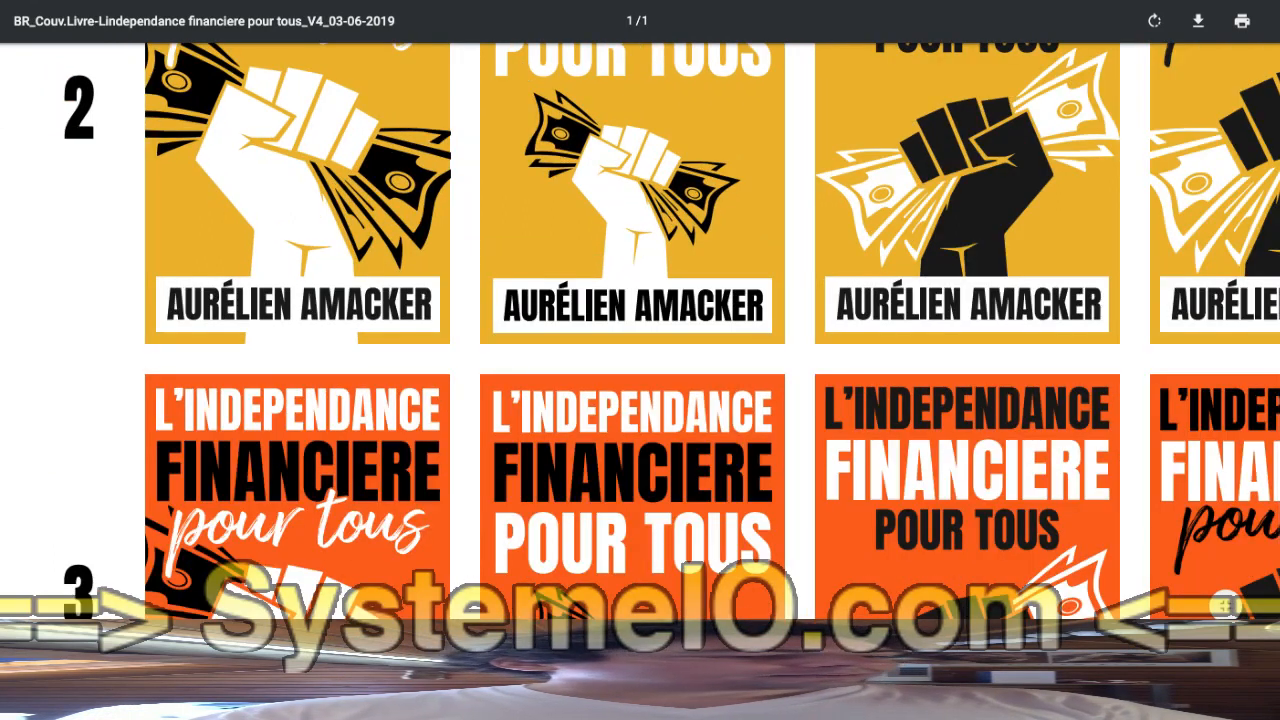
key(ctrl+plus)
scroll(940, 572, down, 3)
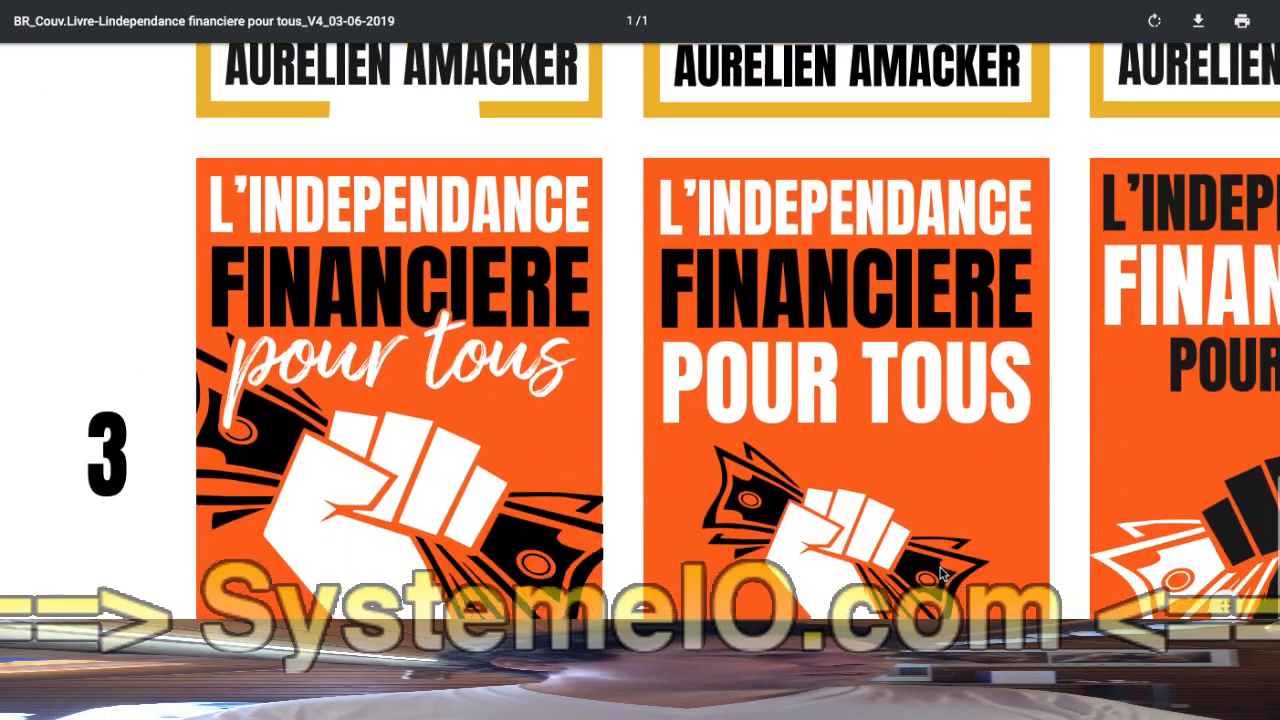
scroll(940, 572, down, 1)
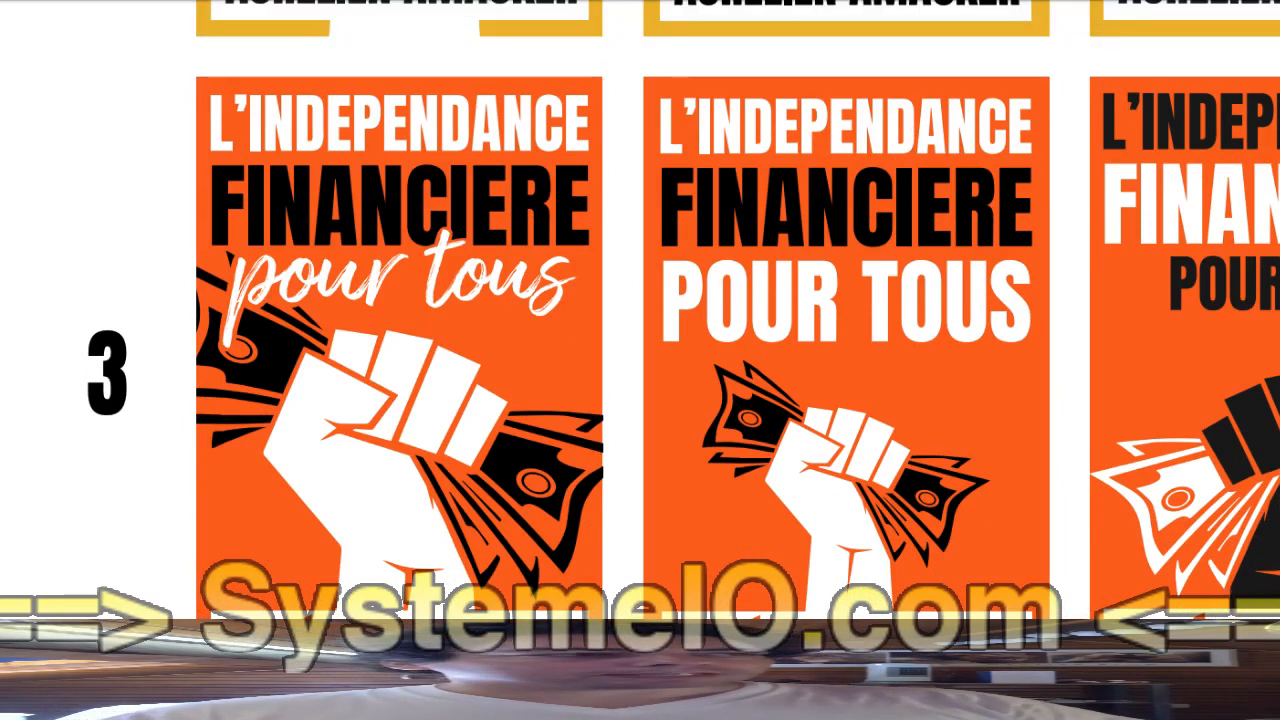
click(988, 1)
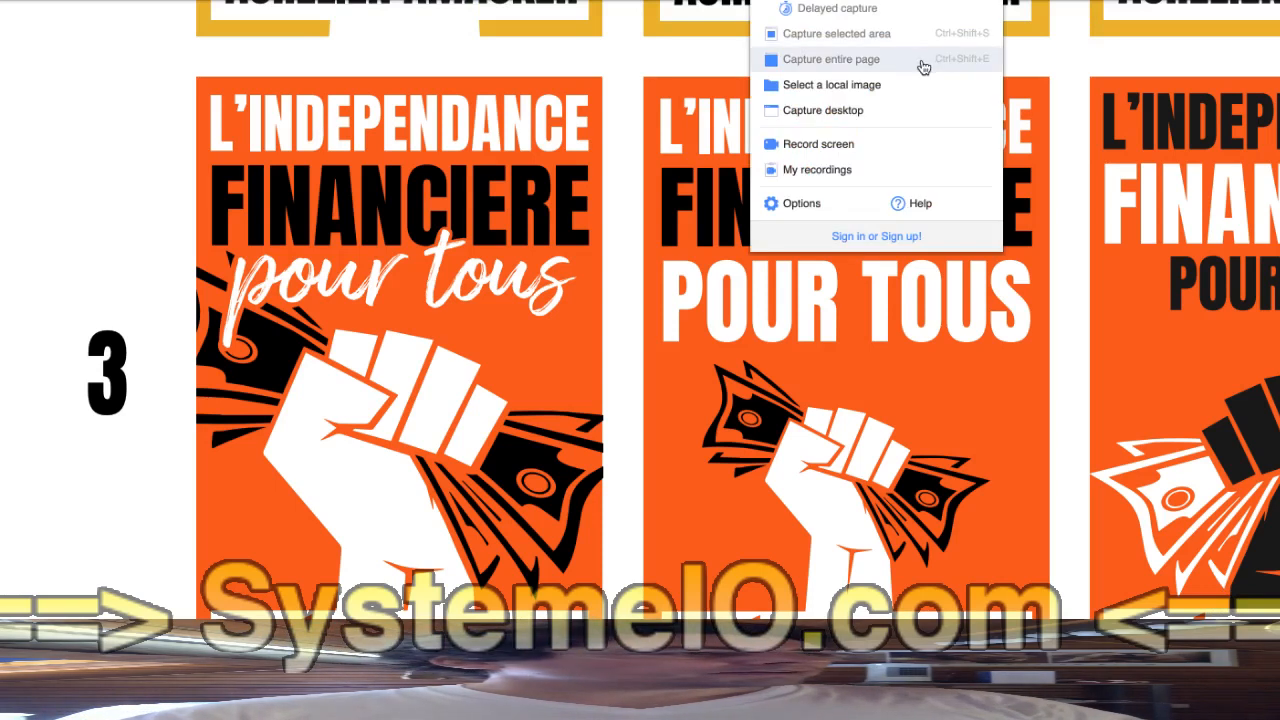
click(843, 113)
drag(729, 9, 911, 42)
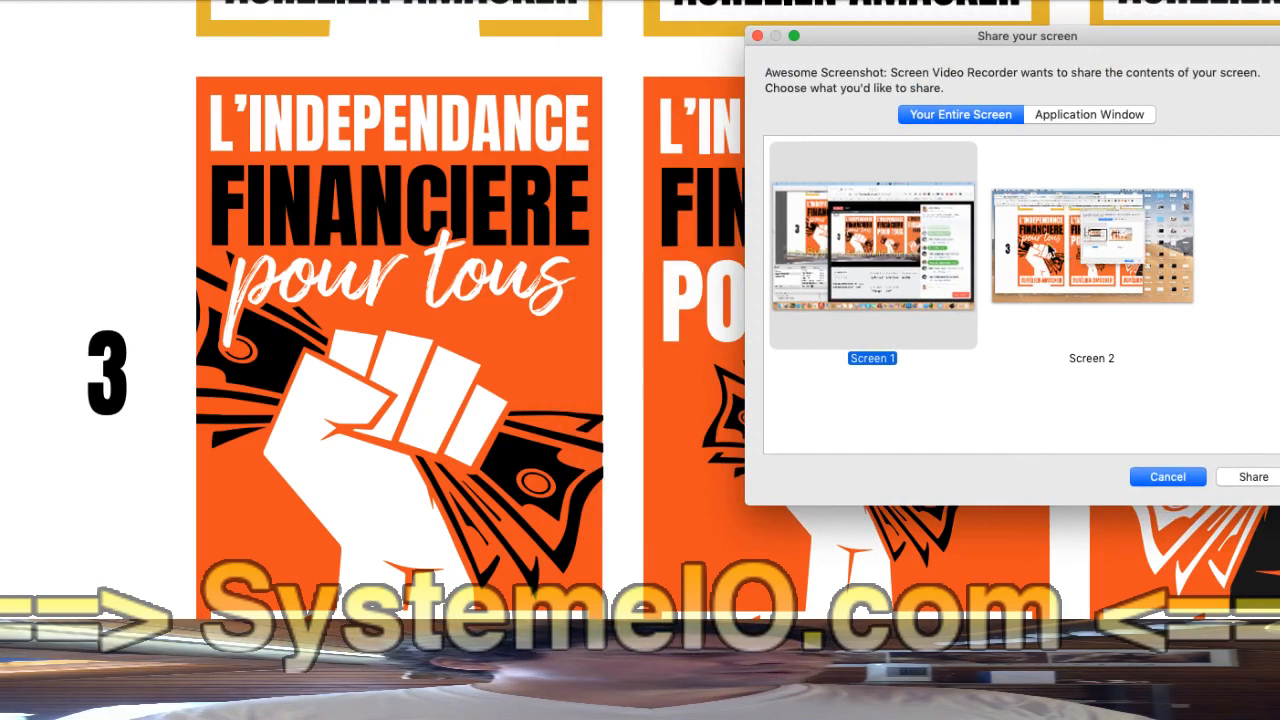
click(1047, 242)
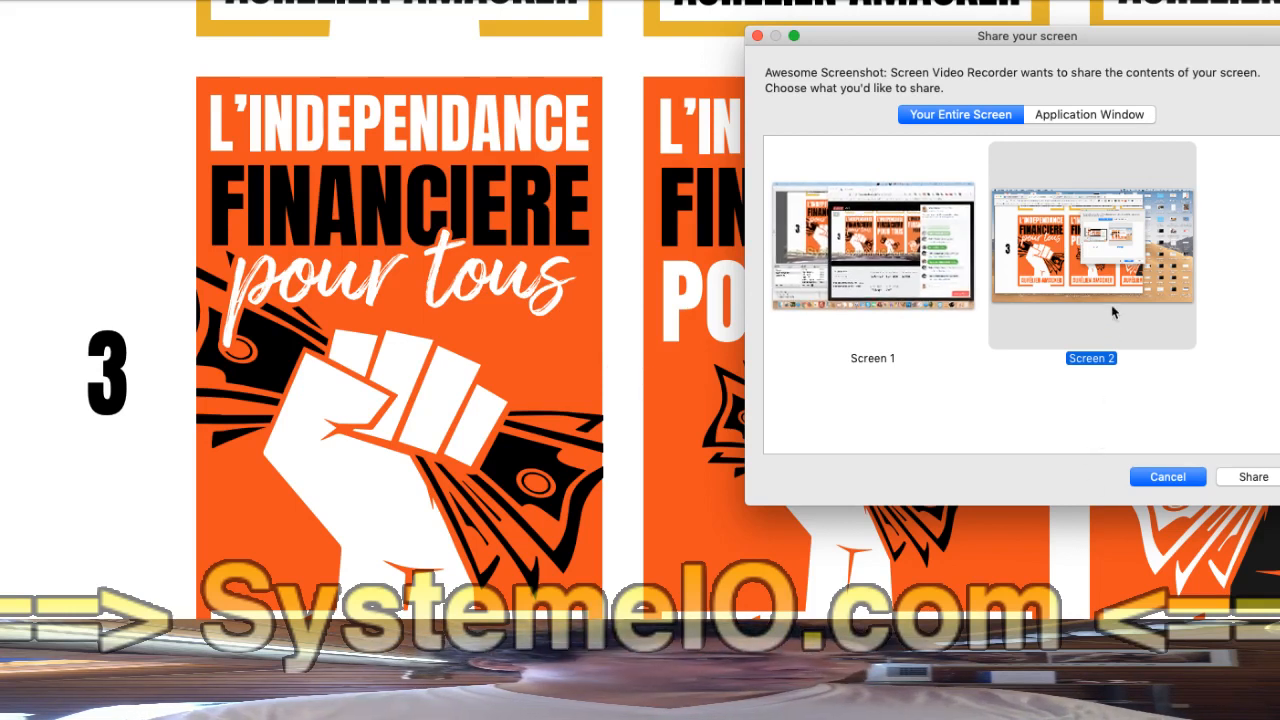
click(1262, 485)
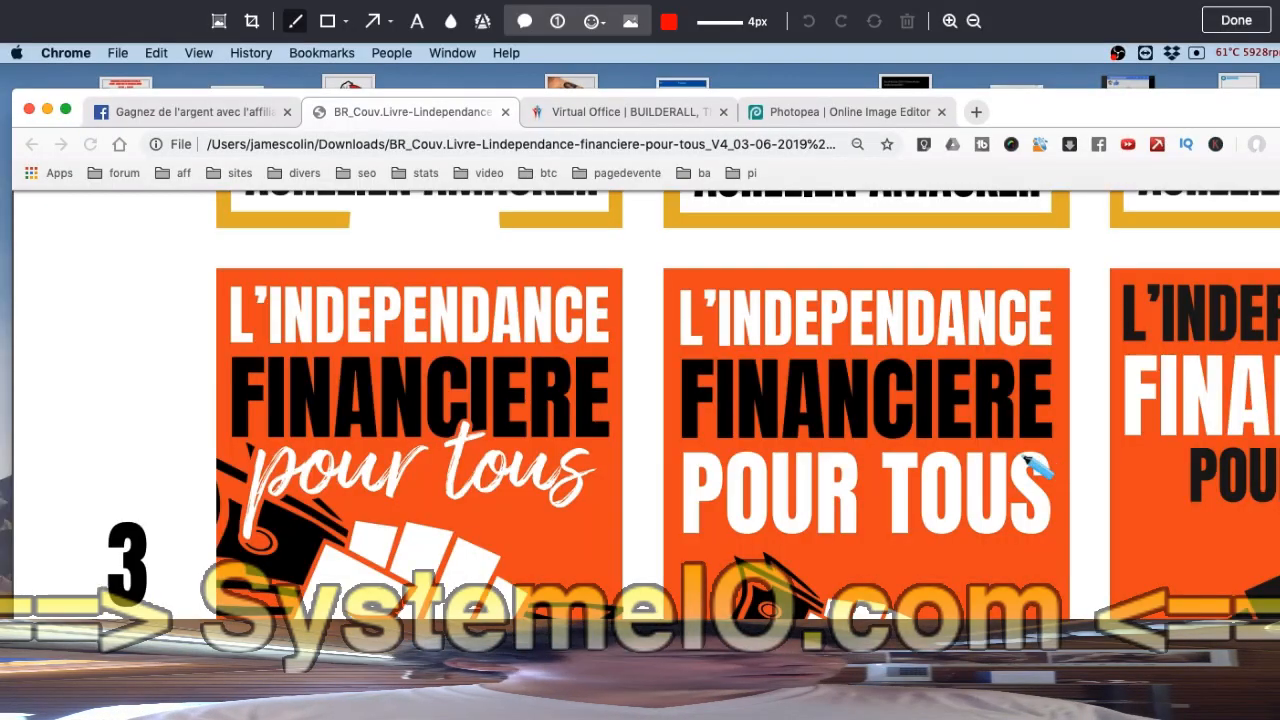
Crop the screenshot to the orange row 3, column A cover, 442 wide by 682 high
scroll(688, 397, down, 5)
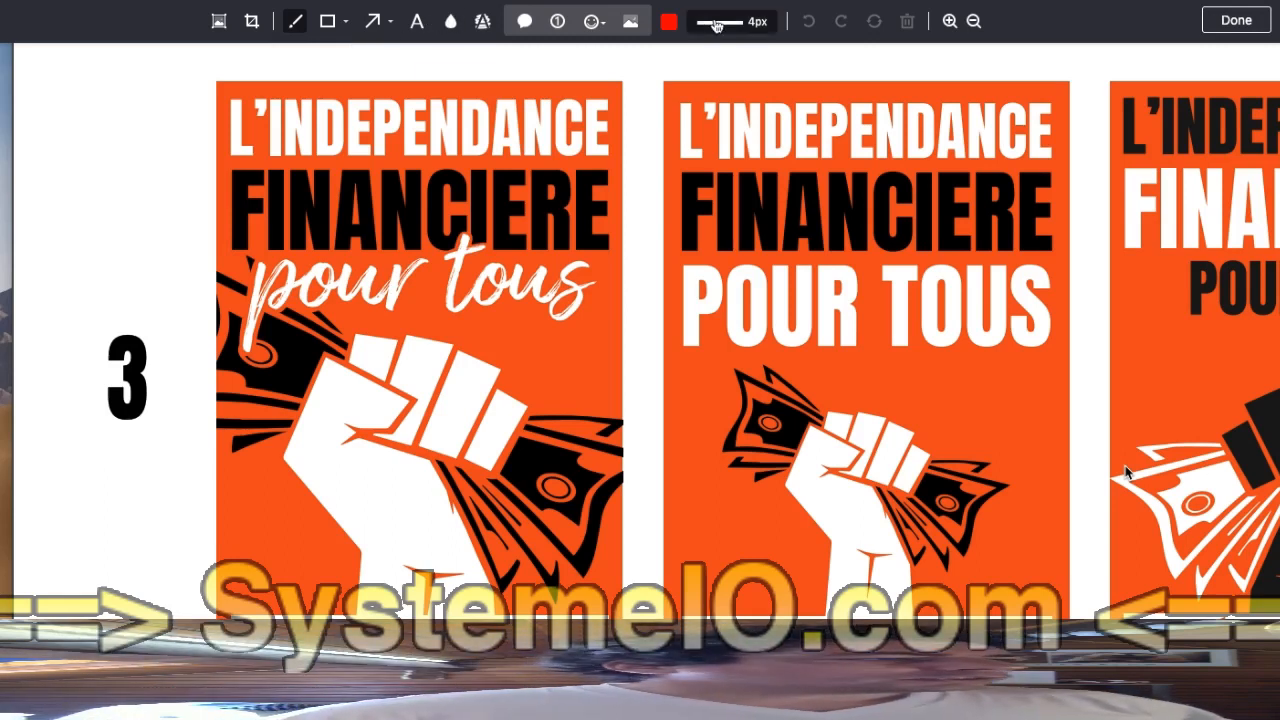
click(252, 21)
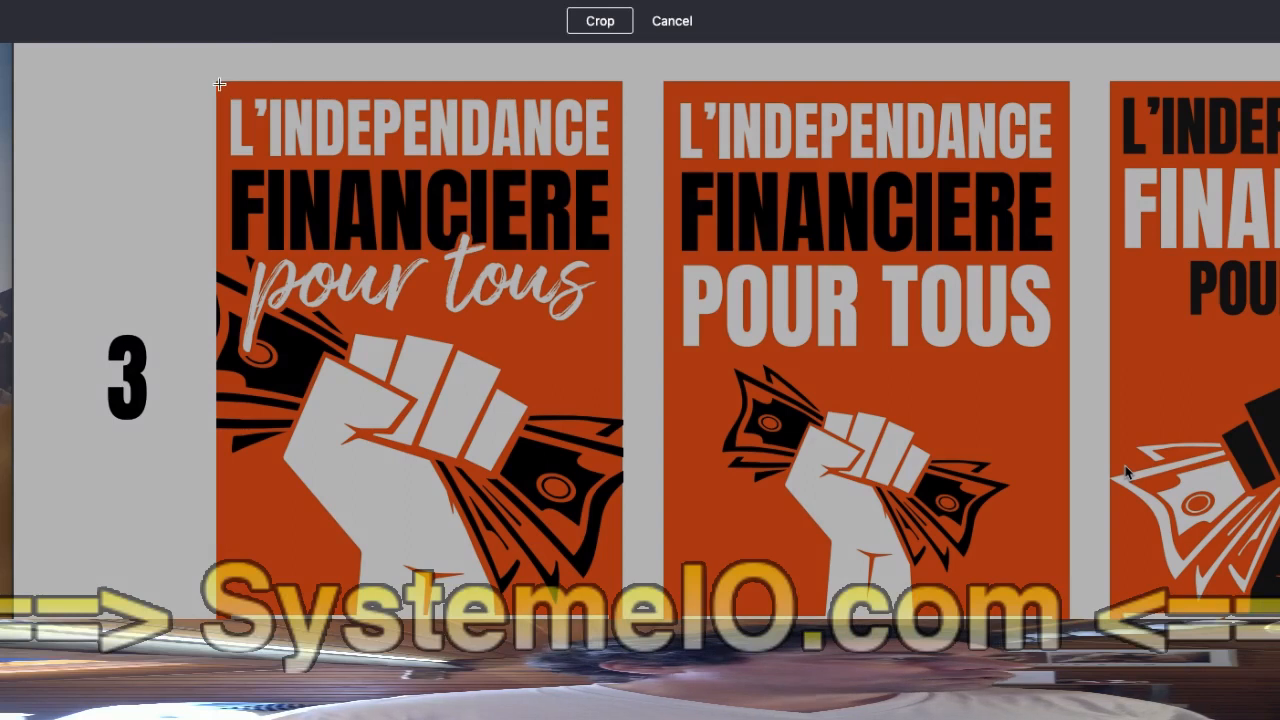
drag(217, 81, 622, 638)
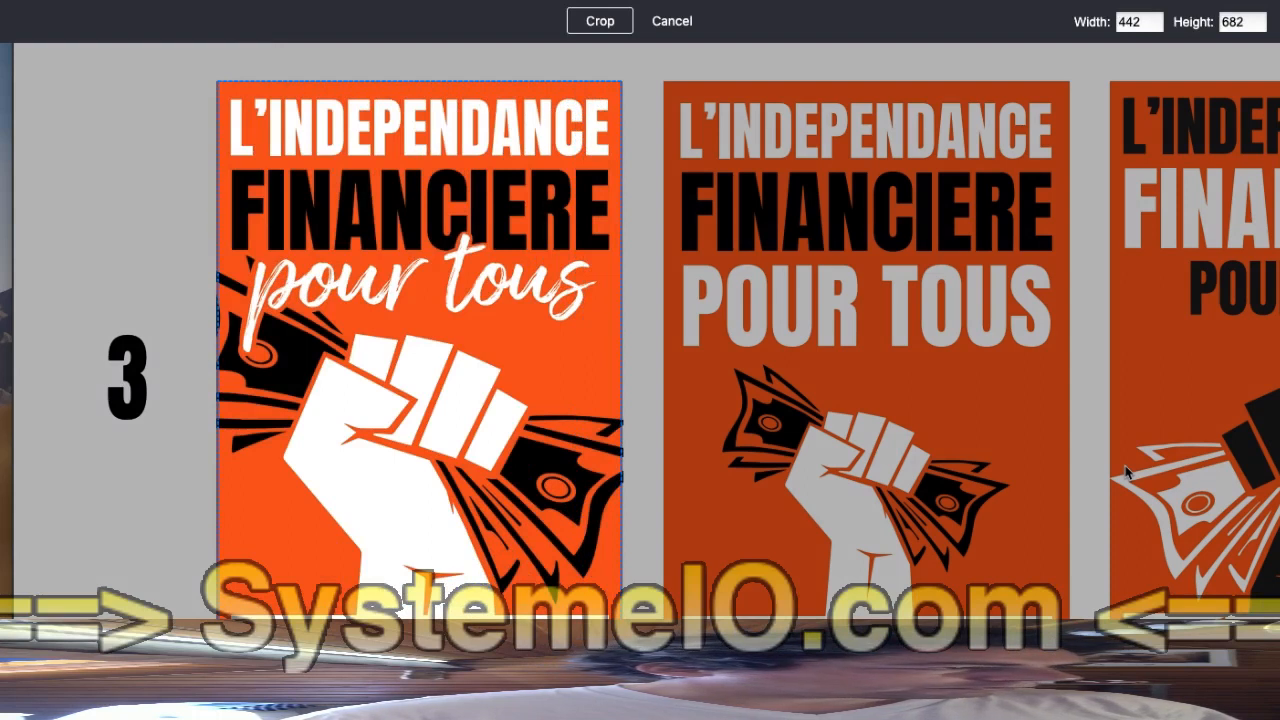
click(600, 21)
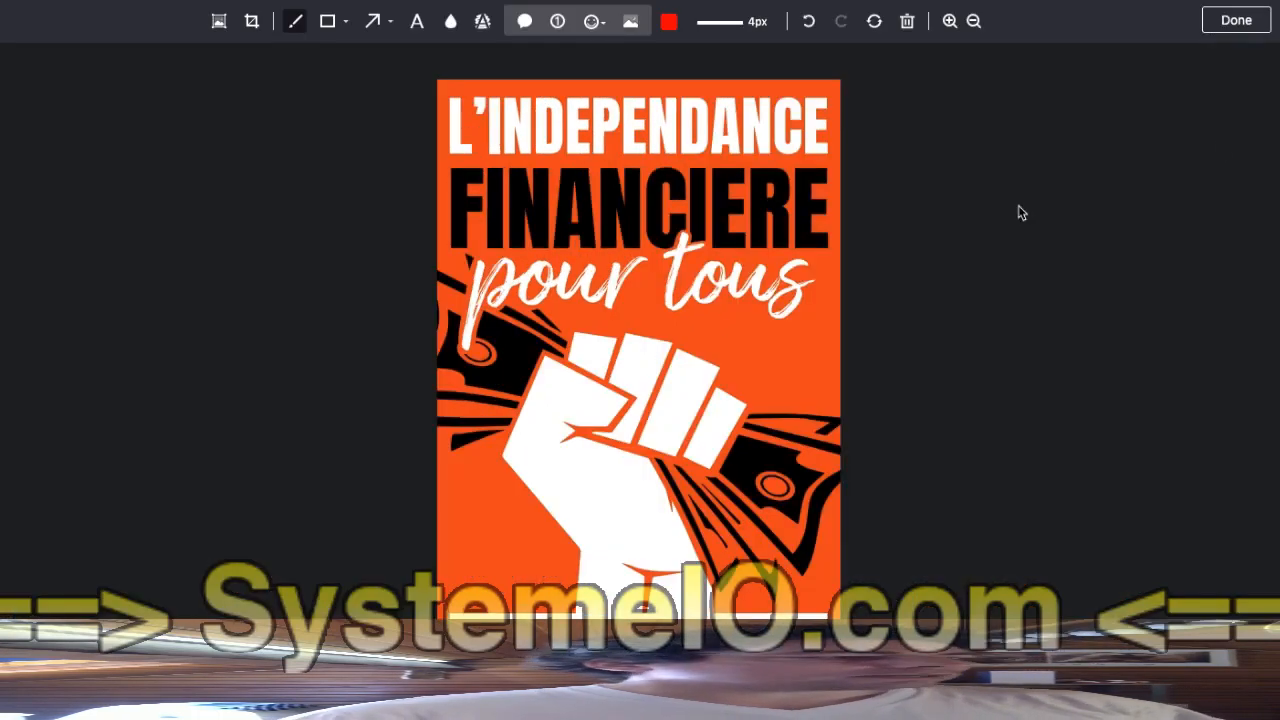
Finish editing the cropped orange cover in Awesome Screenshot and copy the resulting image
click(1236, 21)
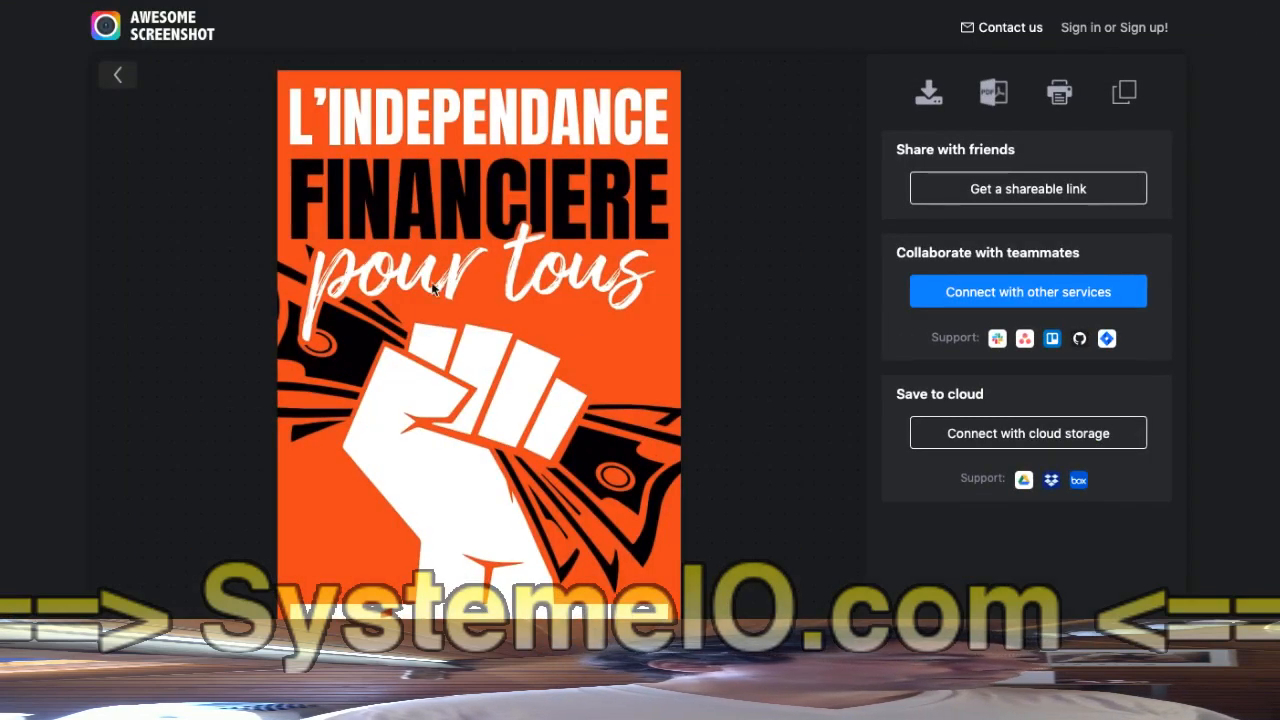
right_click(438, 287)
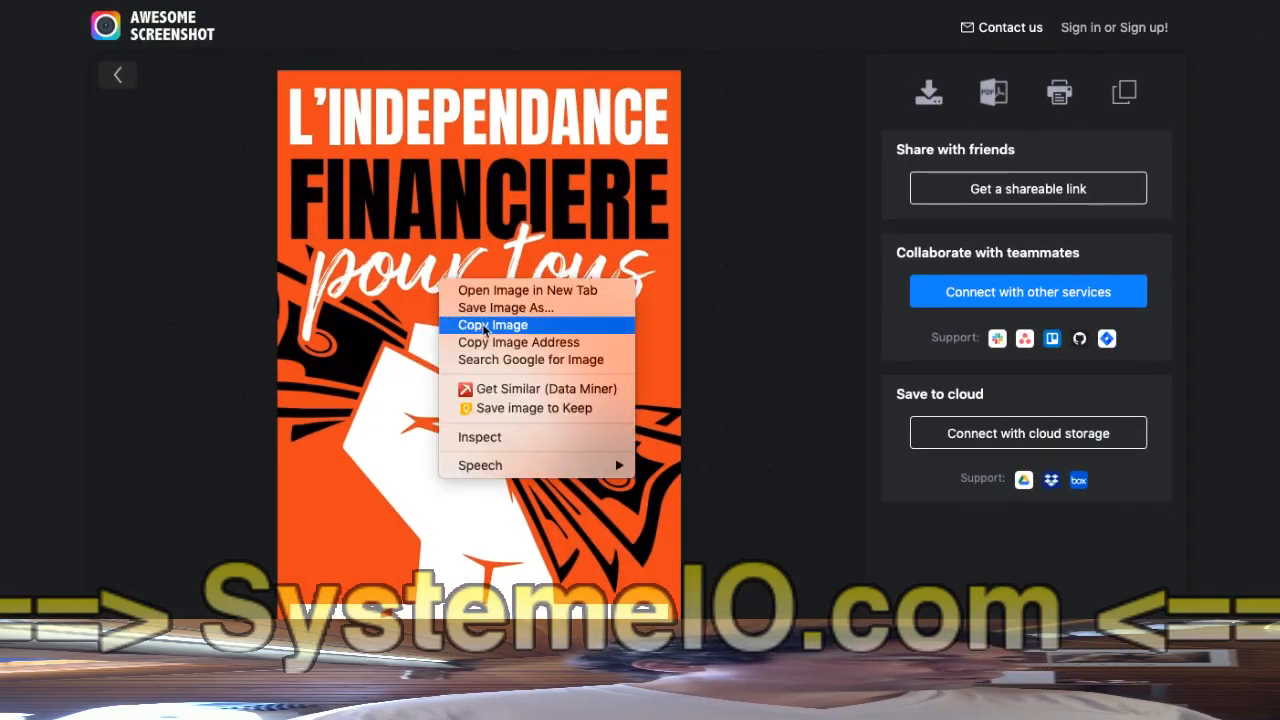
click(486, 325)
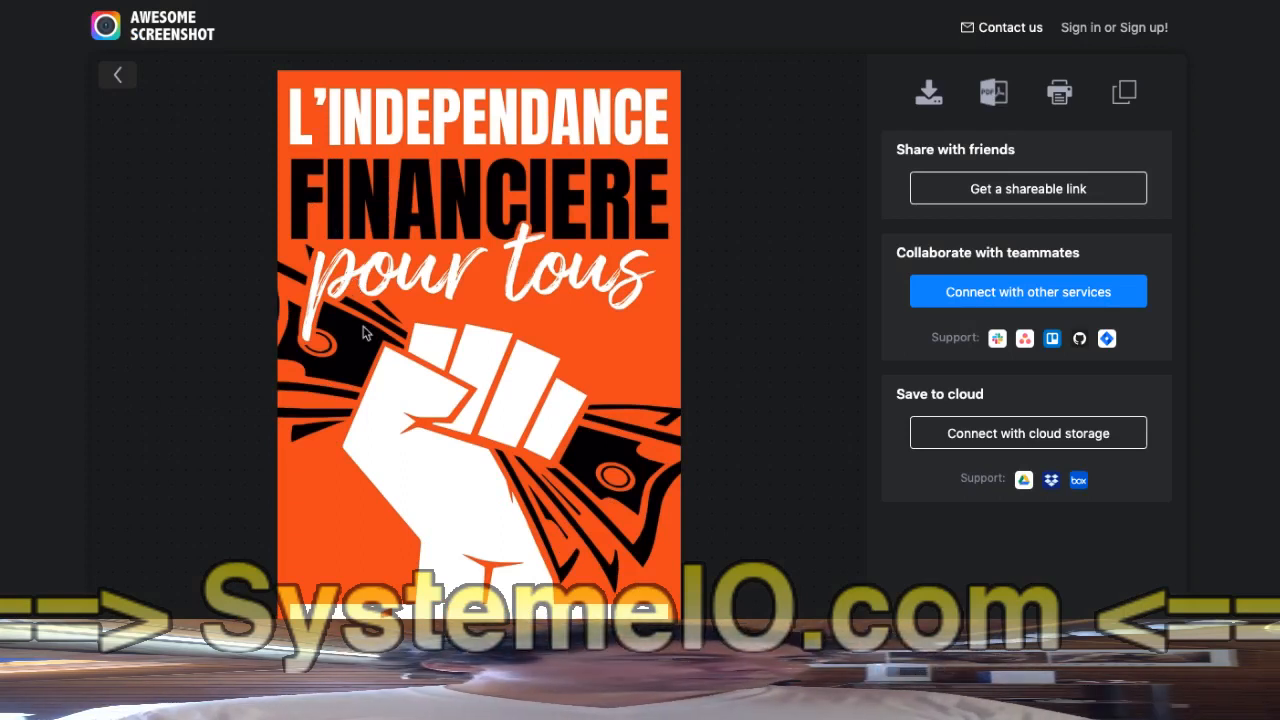
right_click(499, 240)
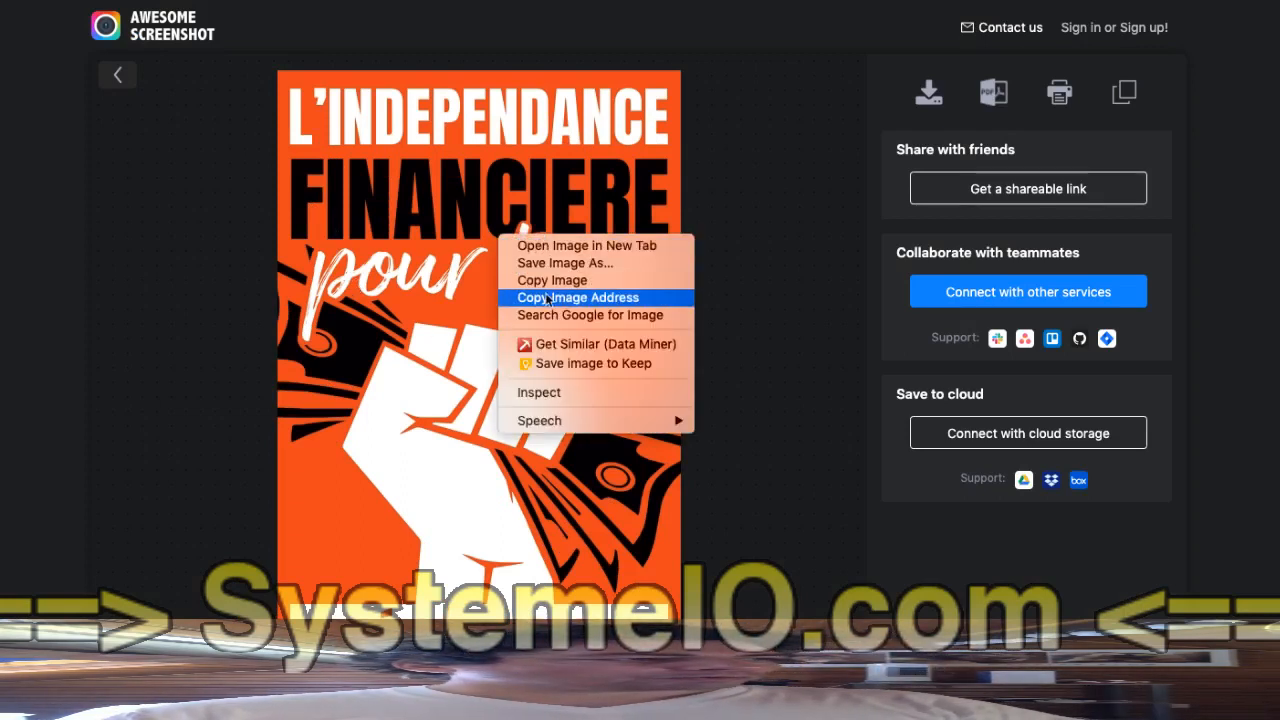
key(Escape)
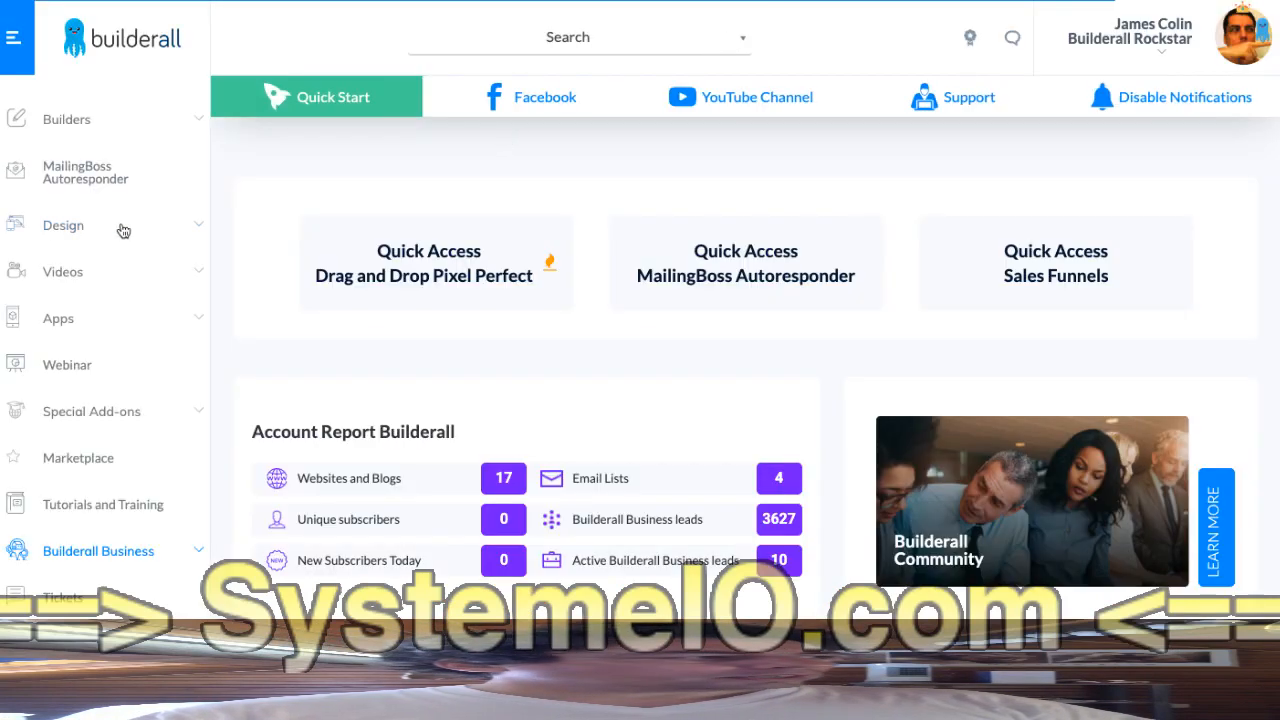
Switch to Builderall and open its Design Studio
click(75, 229)
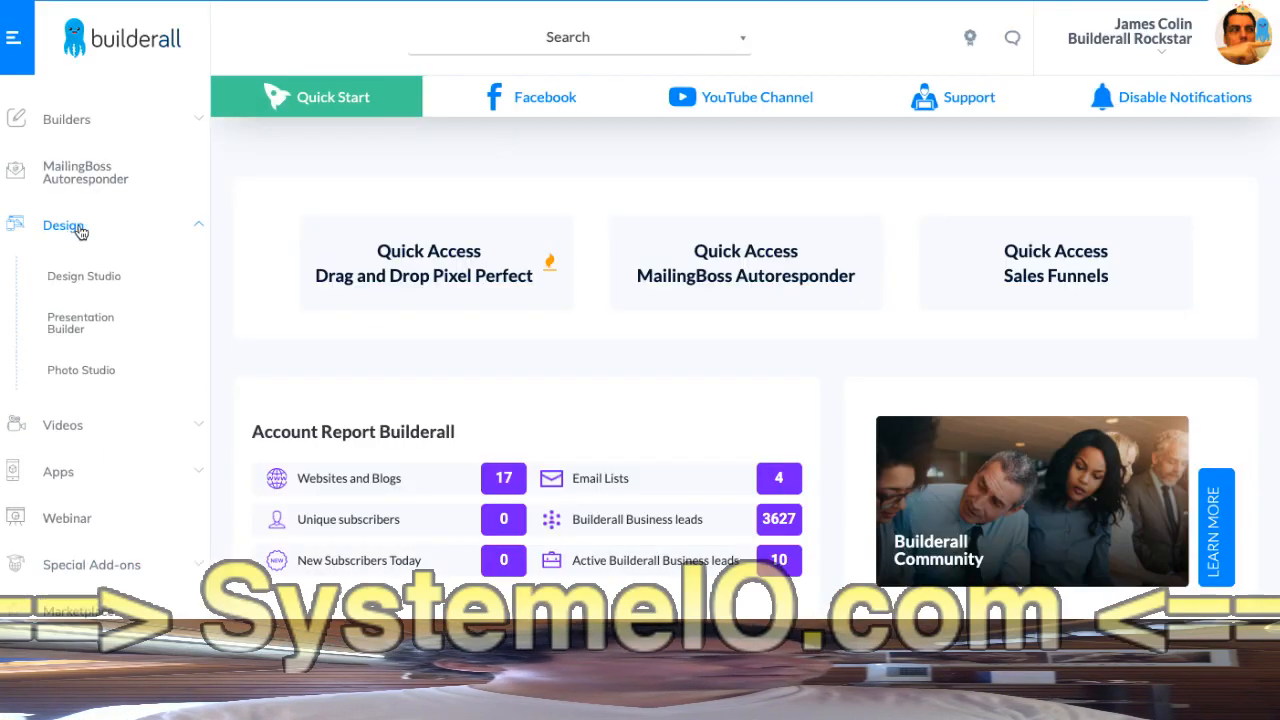
click(88, 280)
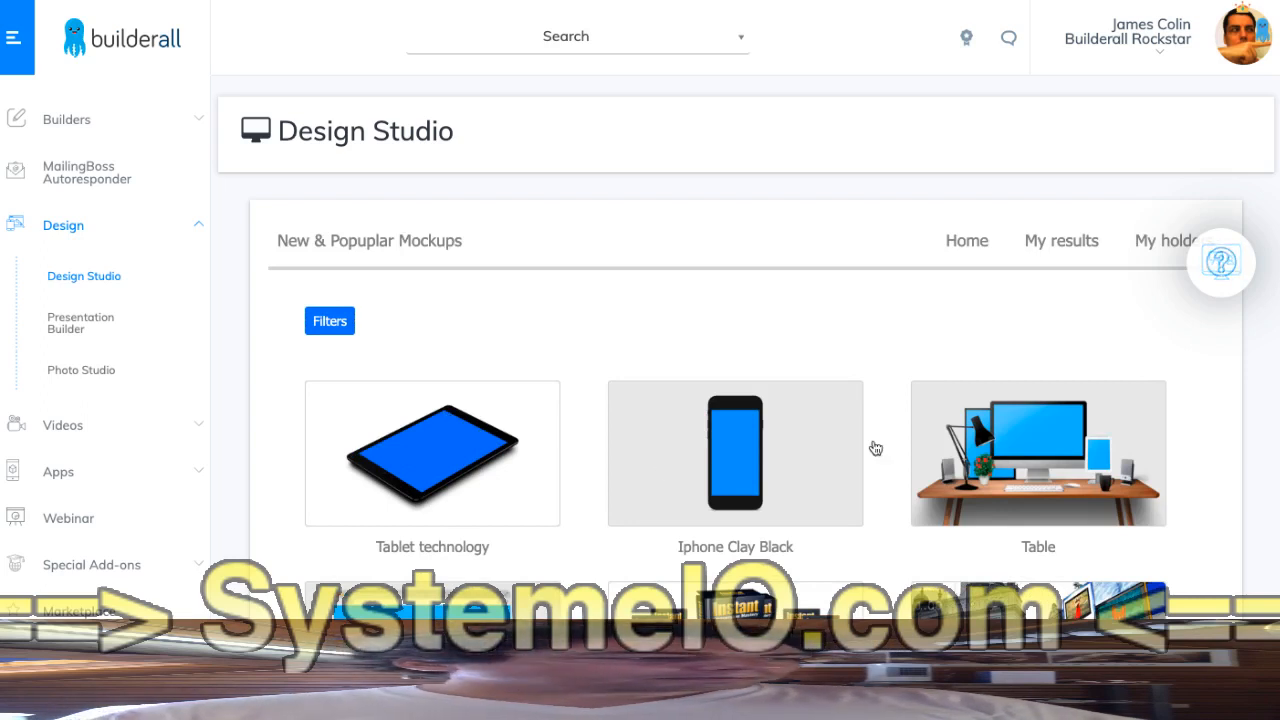
Look through the Design Studio mockups, from the tablet, phone and computer templates to Ebook3 and Perspective screen
scroll(875, 448, down, 1)
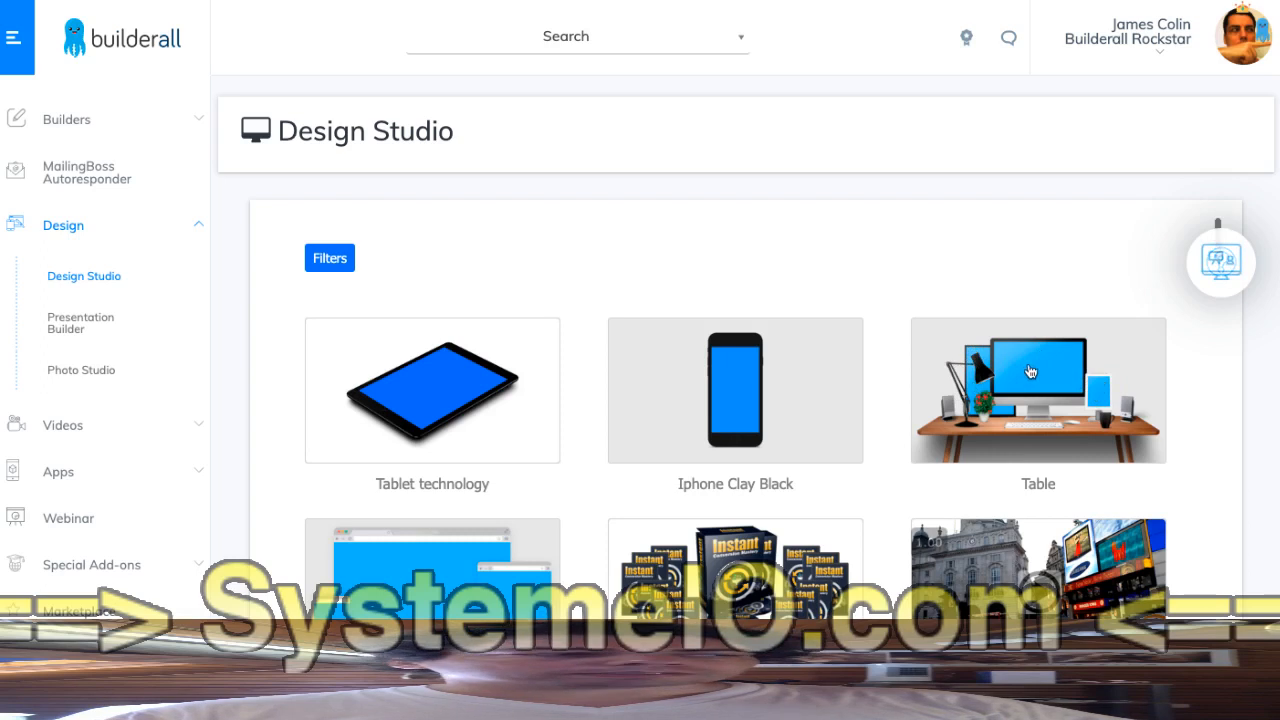
scroll(1007, 381, down, 1)
scroll(1007, 381, down, 2)
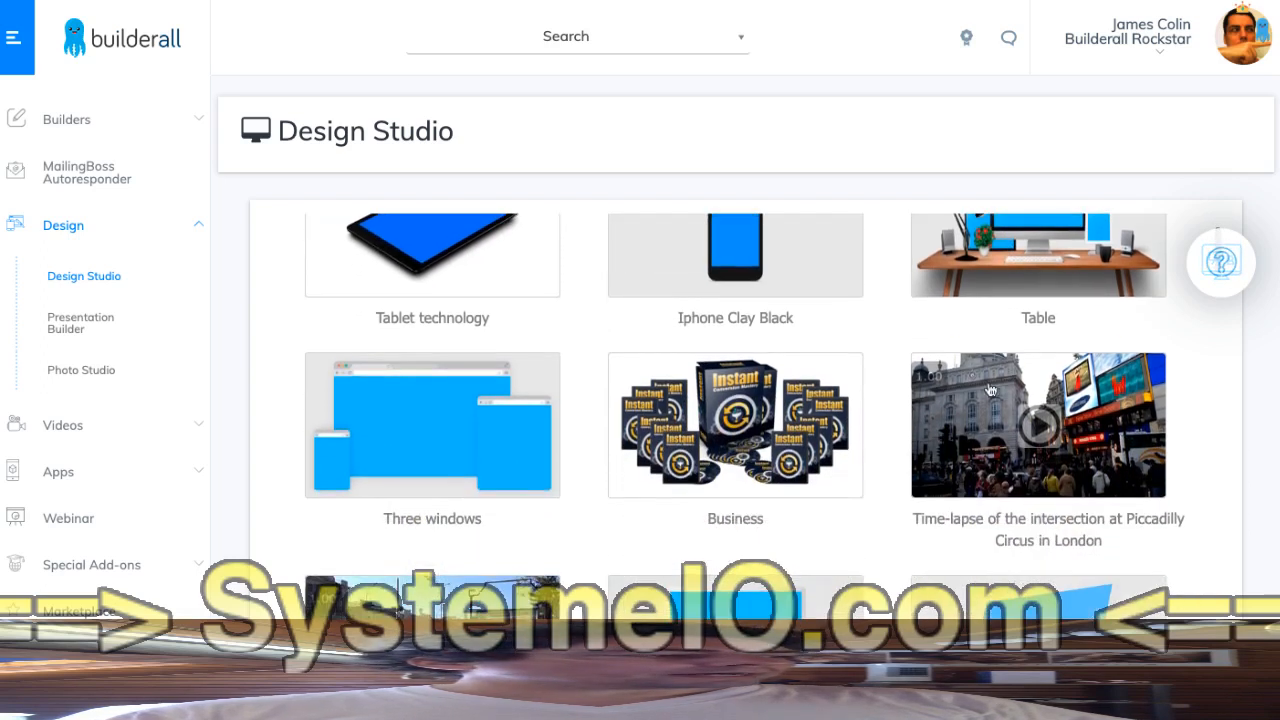
scroll(425, 427, down, 1)
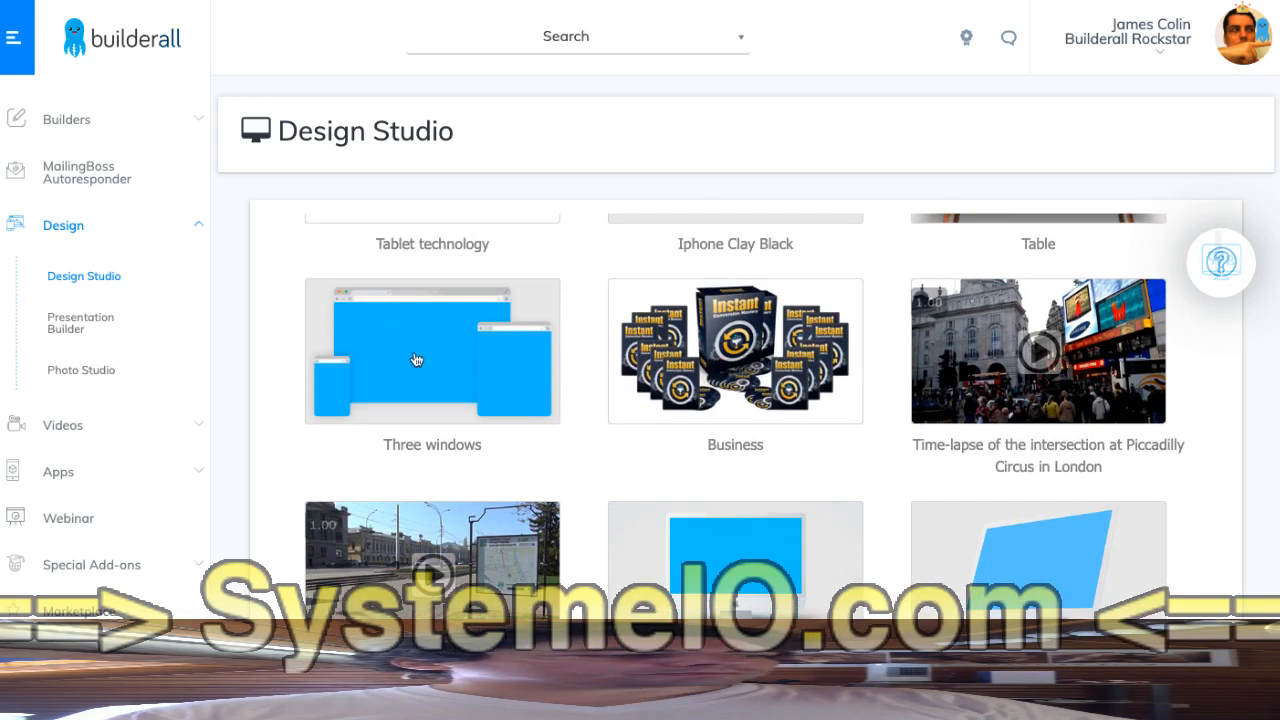
scroll(429, 364, down, 1)
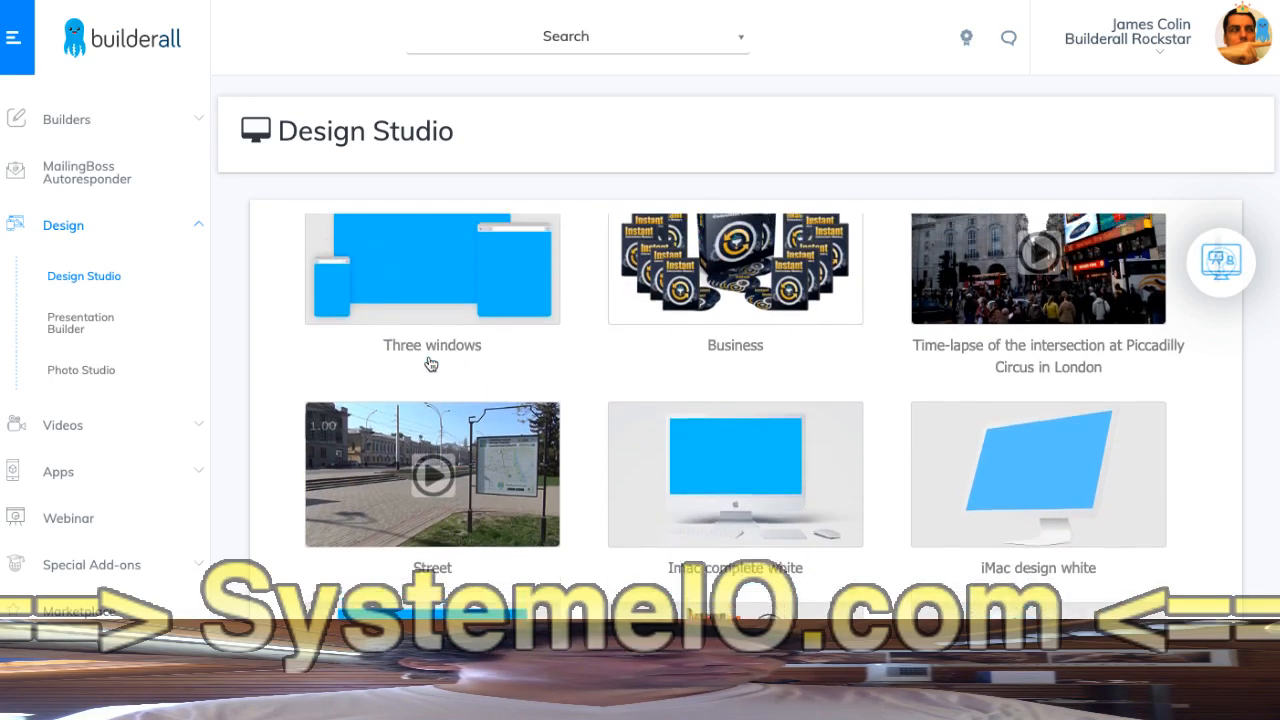
scroll(430, 362, down, 3)
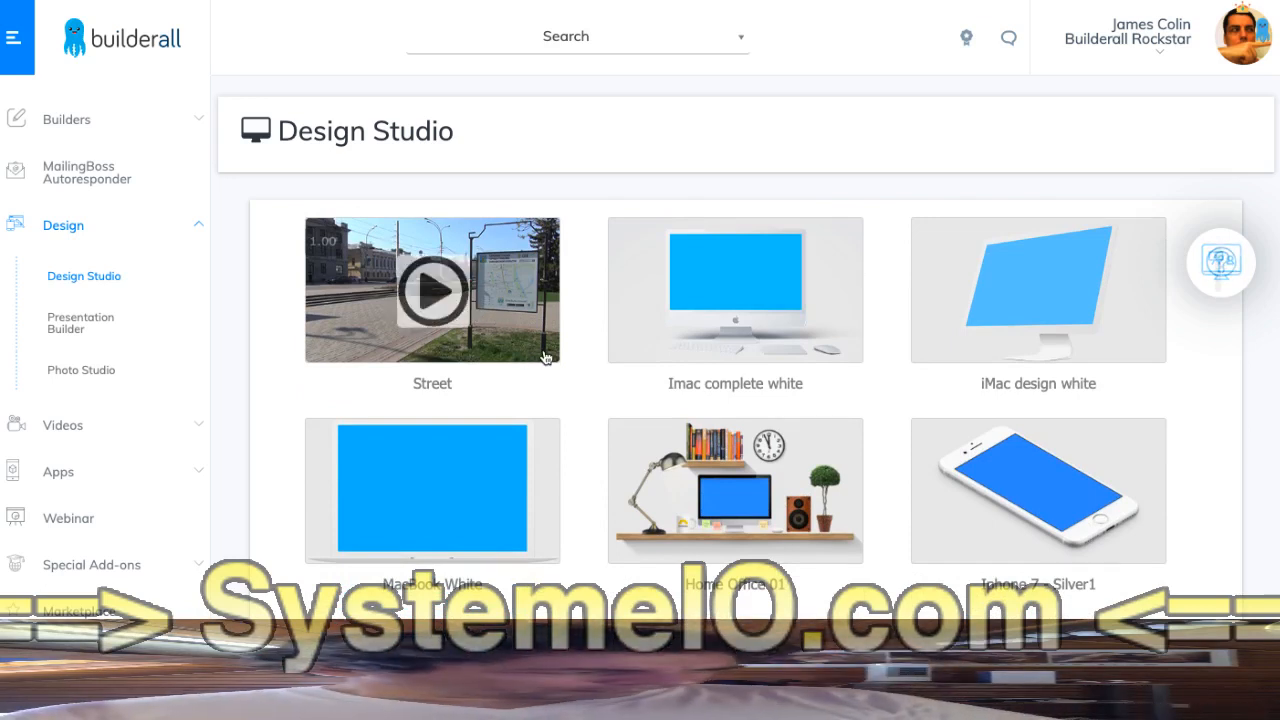
scroll(535, 359, down, 1)
scroll(546, 358, down, 1)
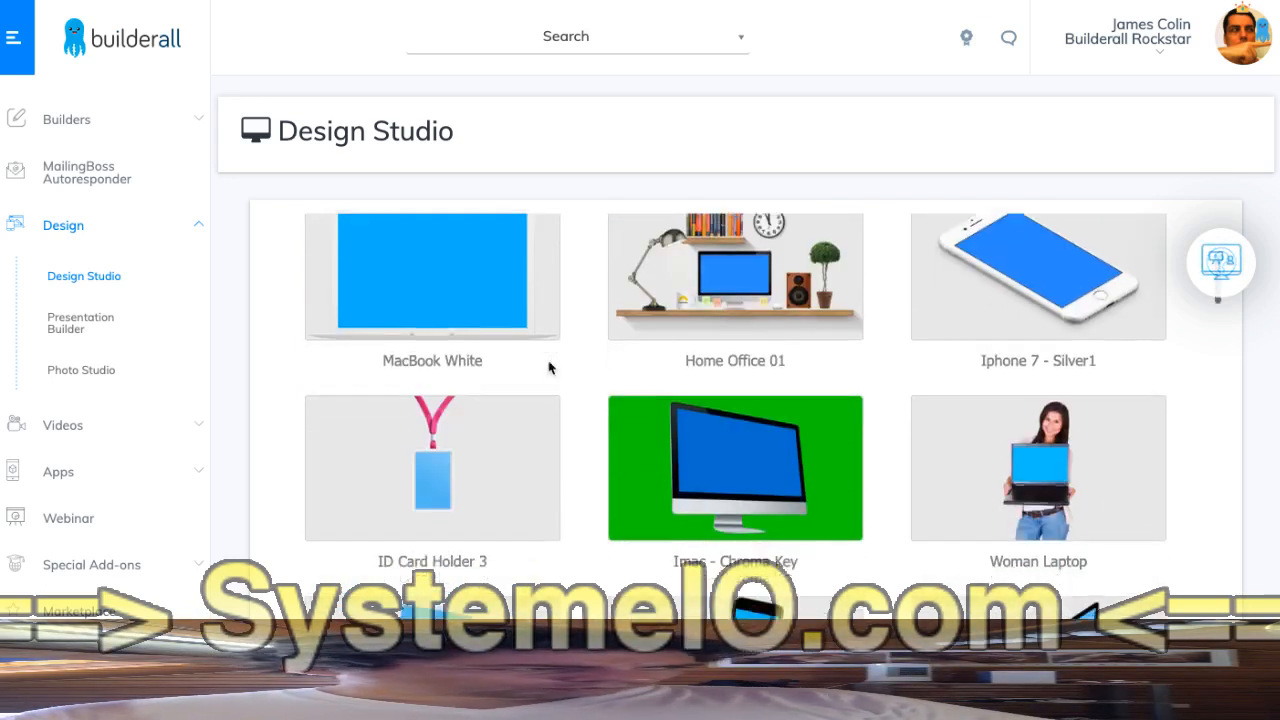
scroll(549, 366, down, 3)
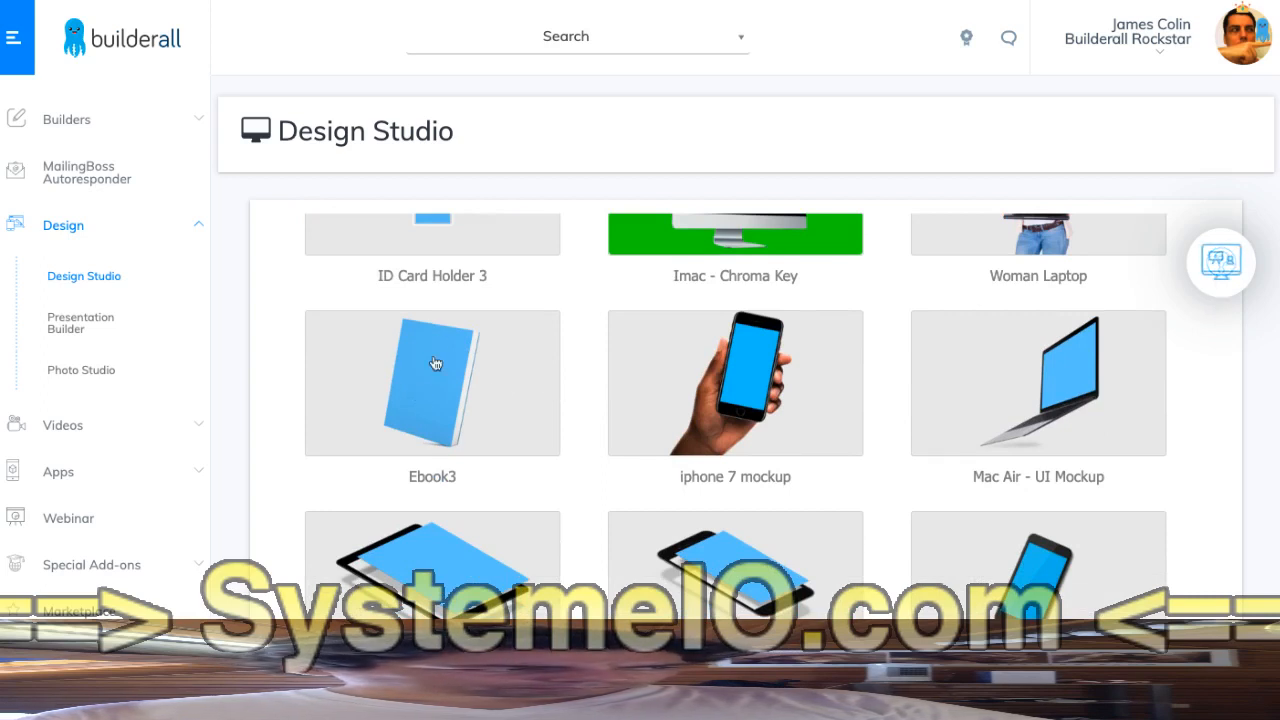
scroll(584, 404, down, 4)
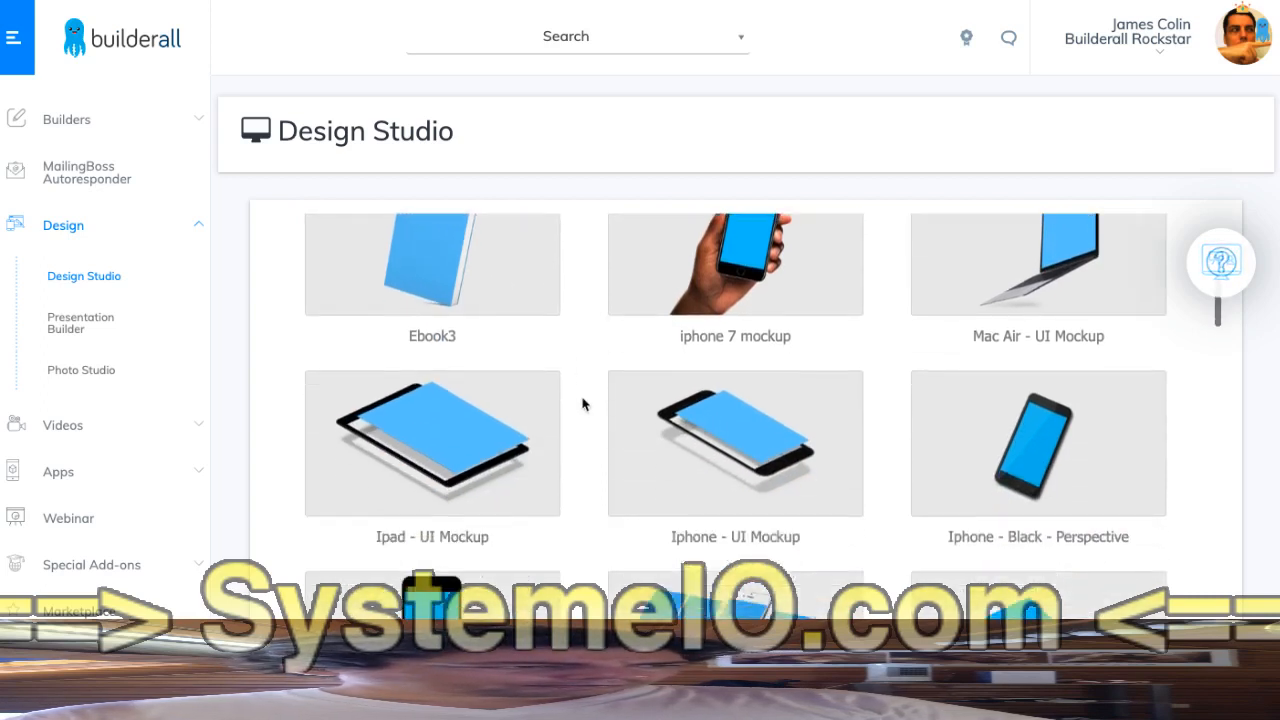
scroll(584, 404, down, 3)
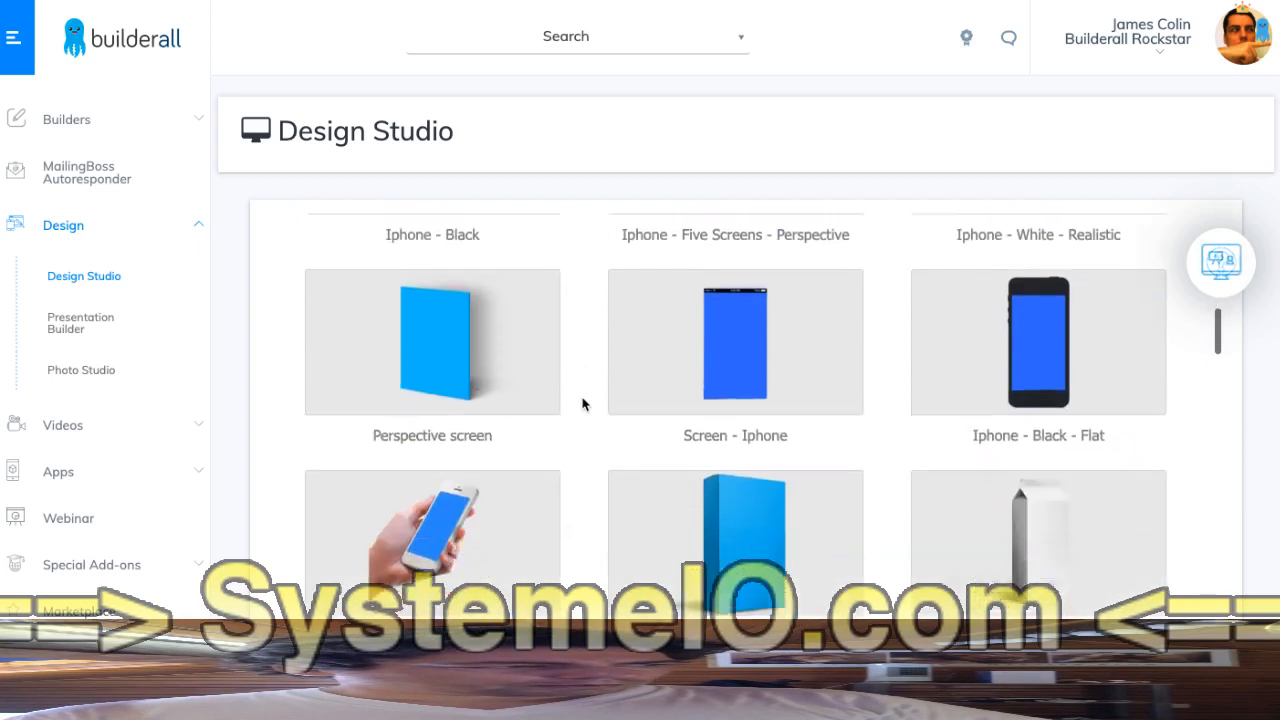
Examine the box and book cover mockups, from Box Transparence through Book Cover 10 down to Book Cover
scroll(566, 462, down, 1)
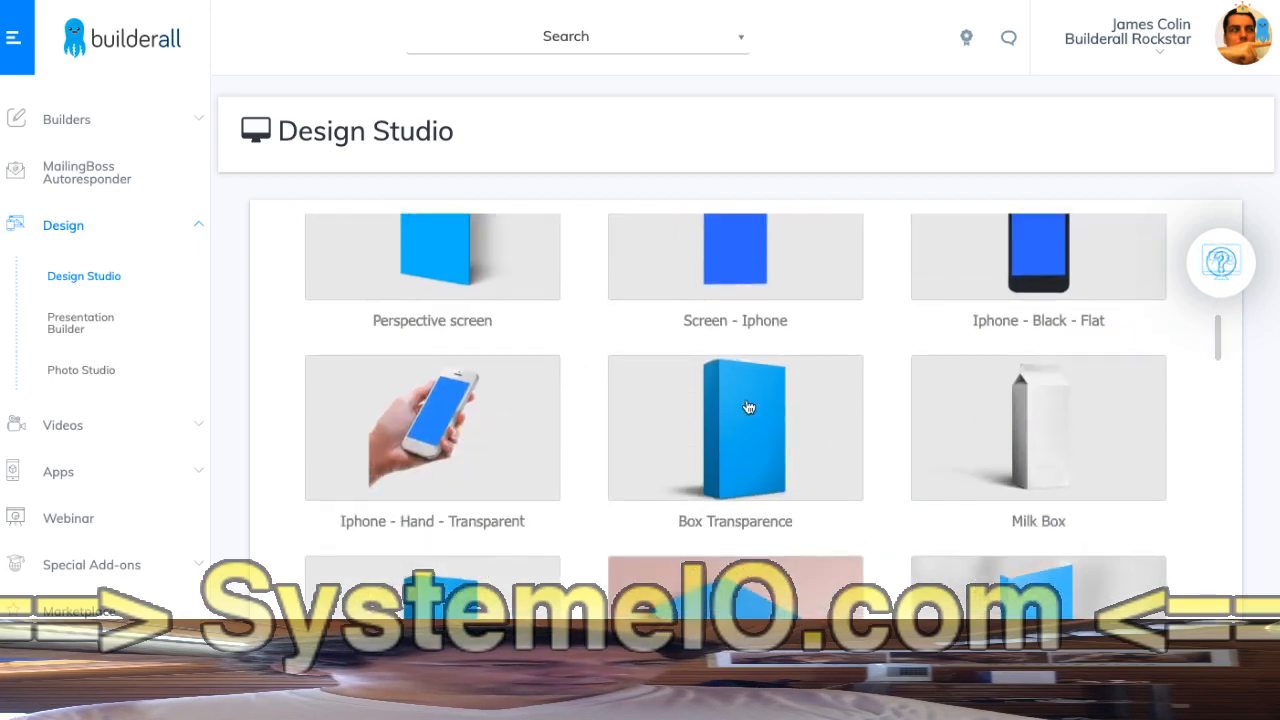
scroll(714, 422, down, 1)
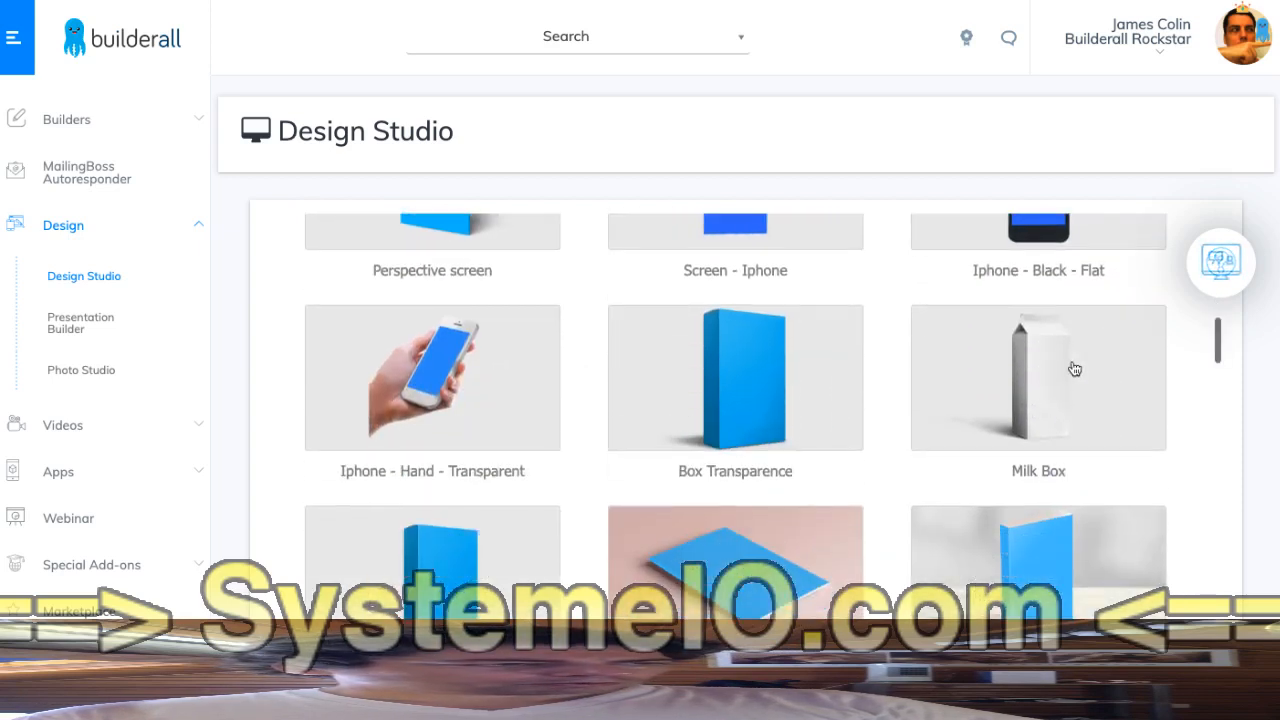
scroll(951, 406, down, 3)
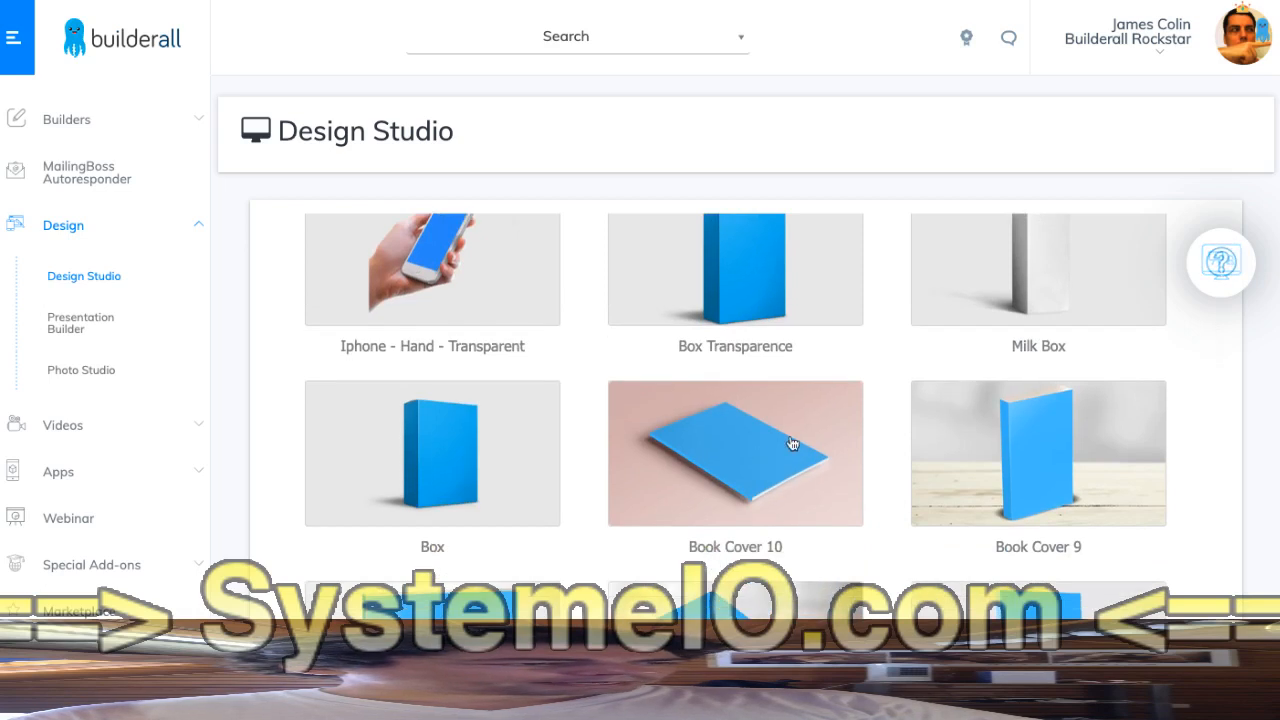
scroll(792, 443, down, 3)
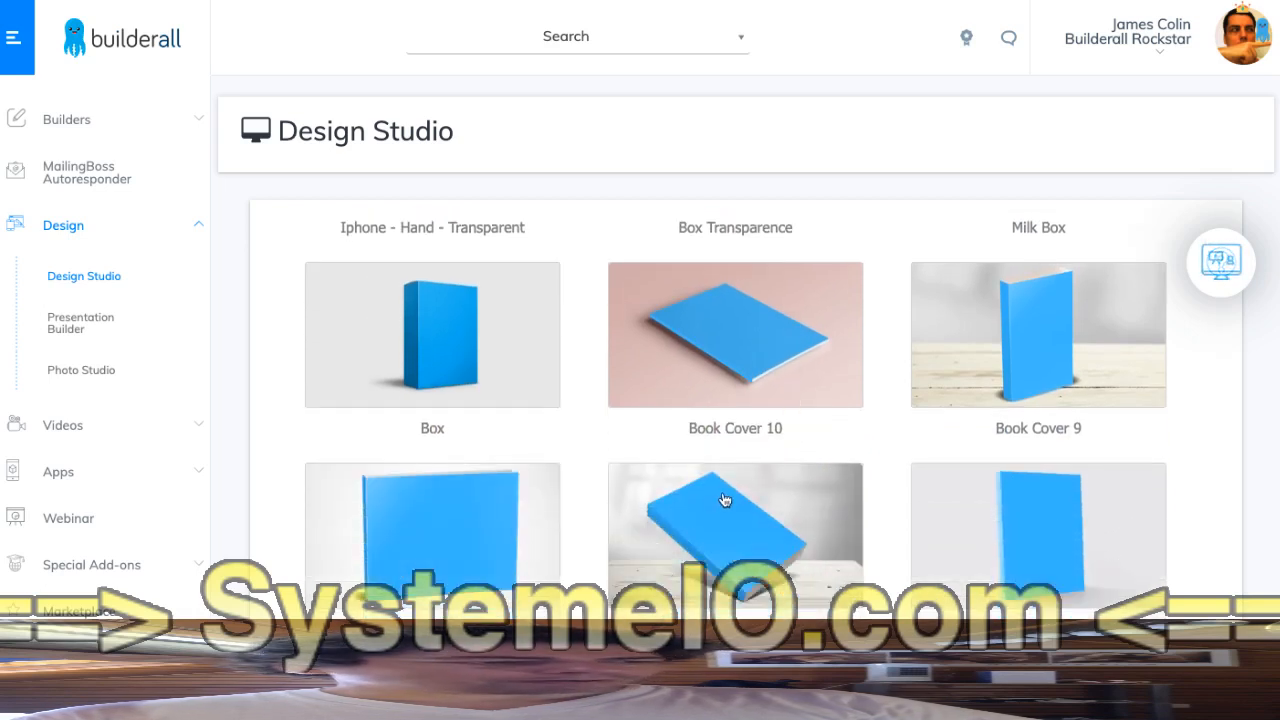
scroll(720, 505, down, 3)
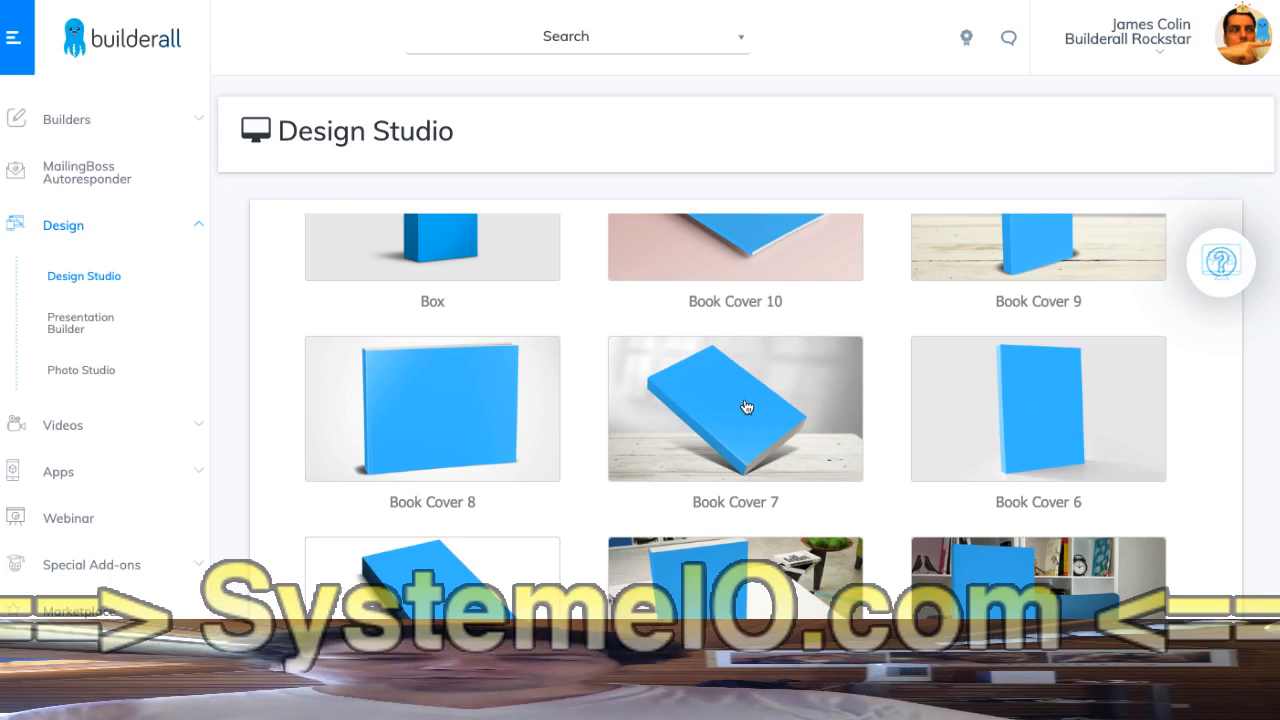
scroll(760, 398, down, 1)
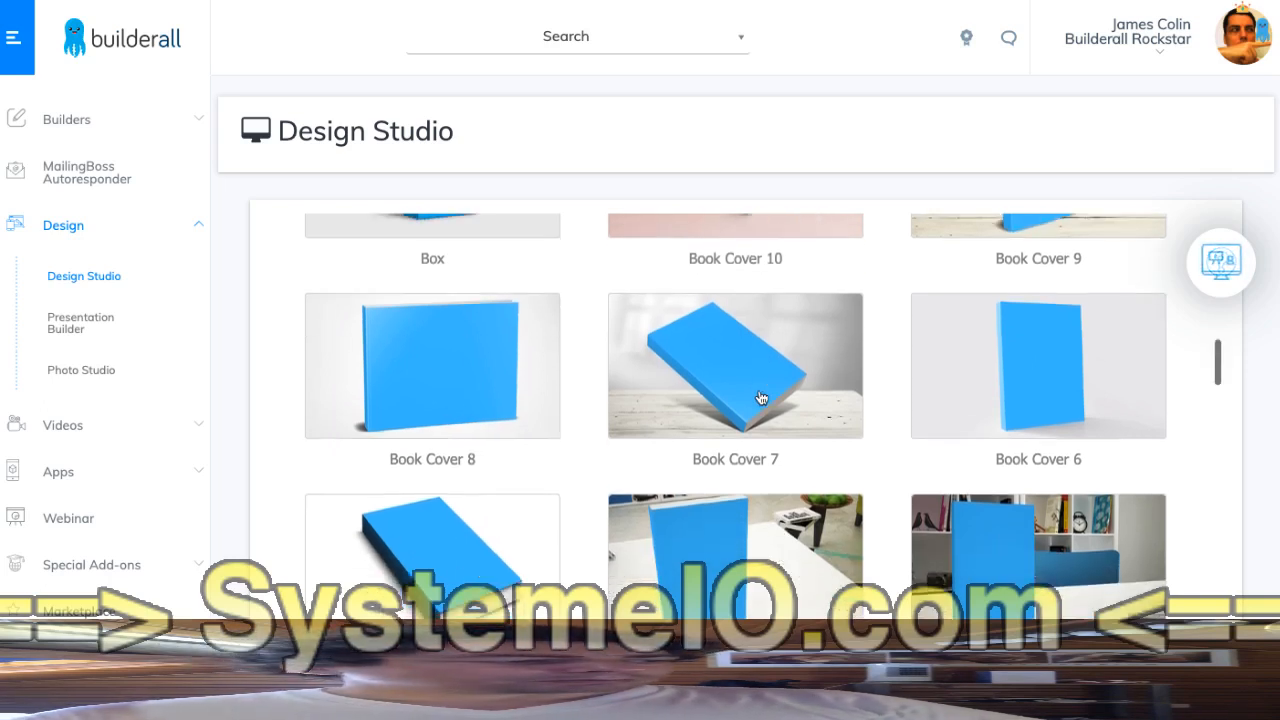
scroll(763, 390, down, 2)
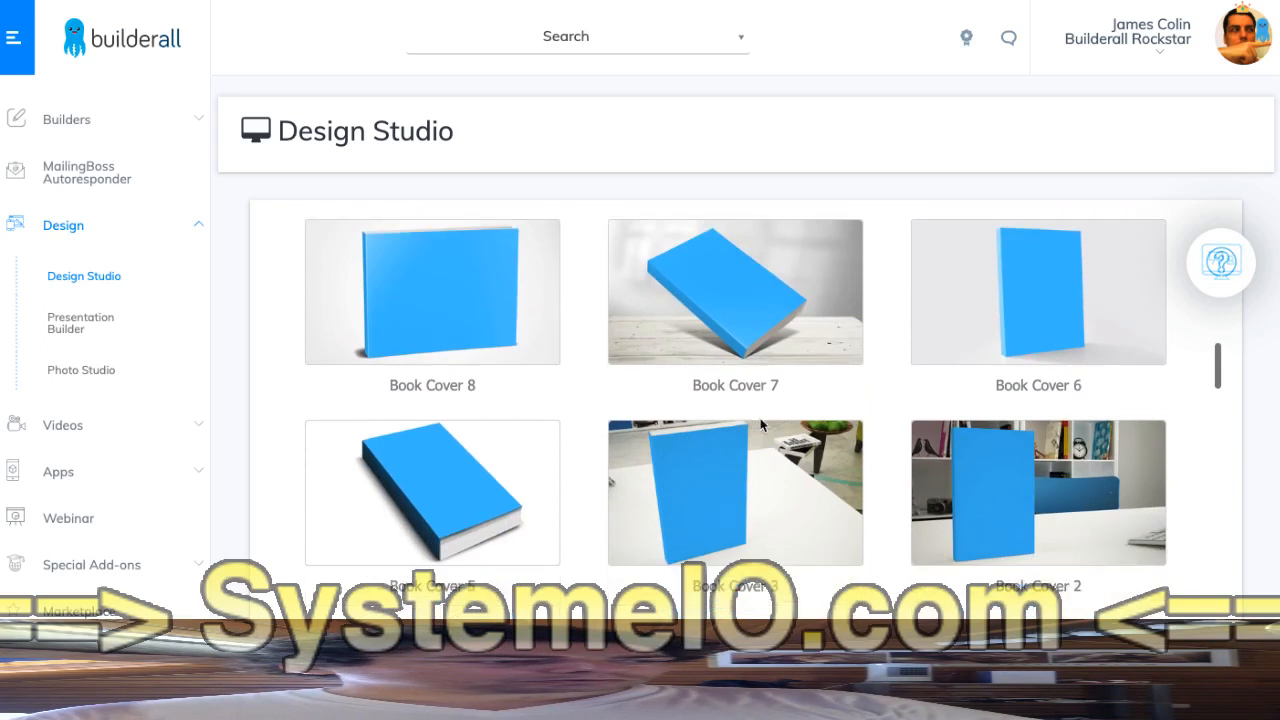
scroll(821, 483, down, 2)
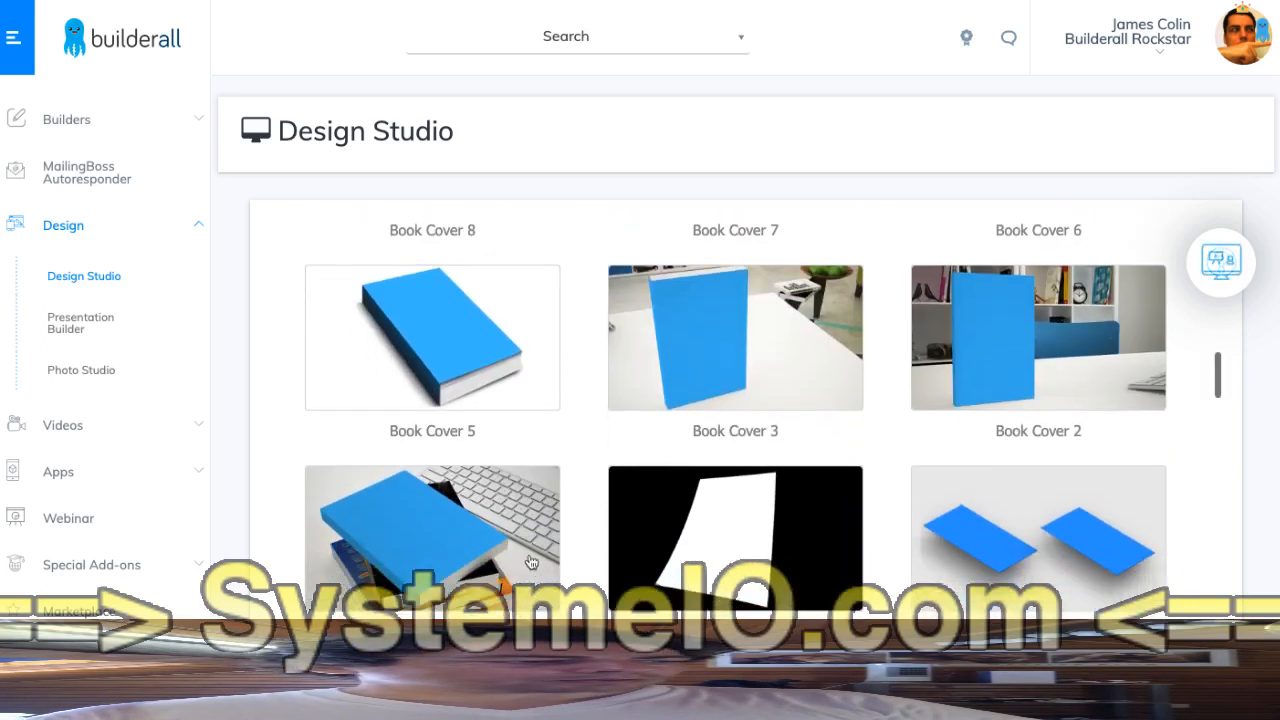
scroll(589, 529, down, 3)
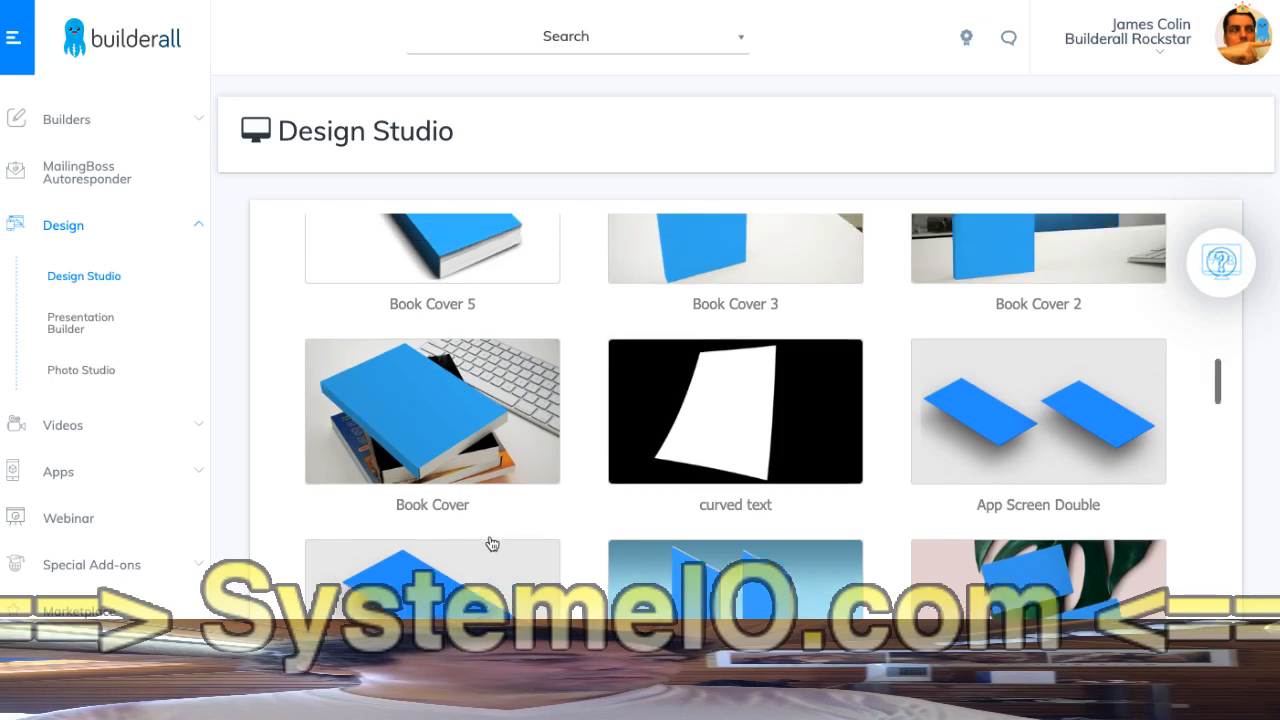
Recheck the book-style mockups and open the Book Cover one with books stacked beside a keyboard to view its image upload options
scroll(491, 544, up, 2)
scroll(494, 540, up, 1)
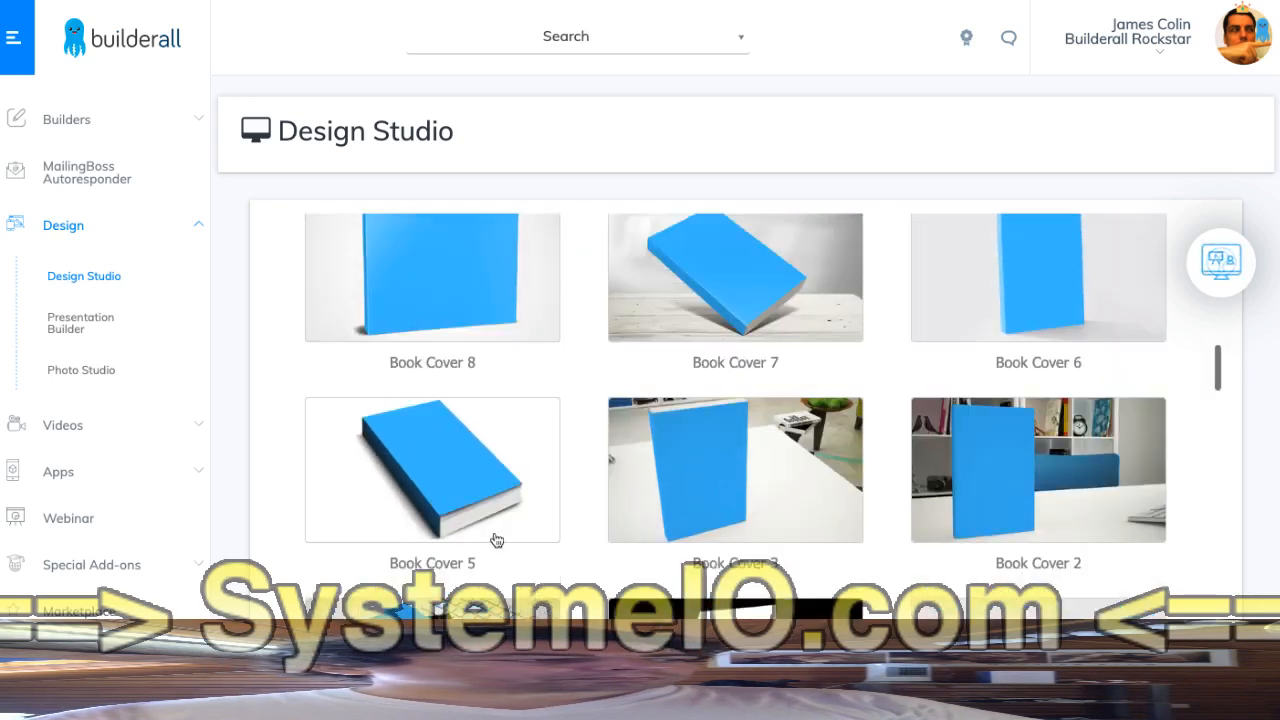
scroll(568, 526, up, 4)
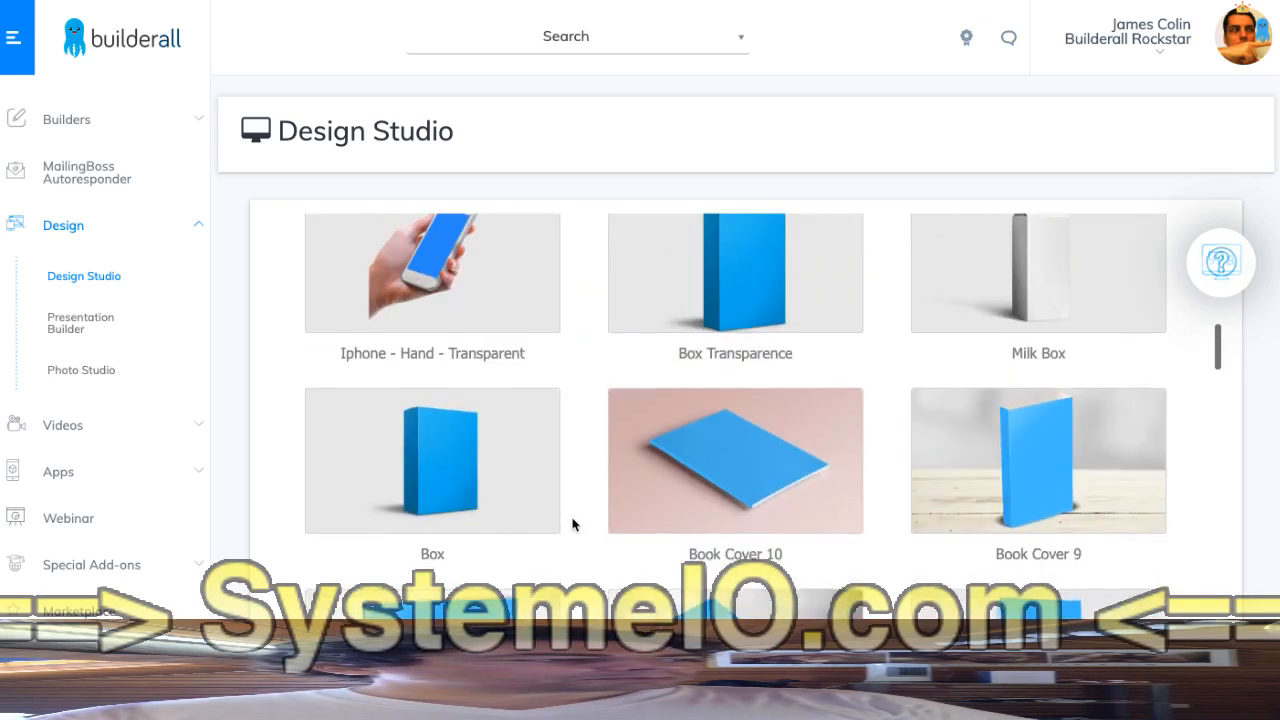
scroll(572, 524, up, 4)
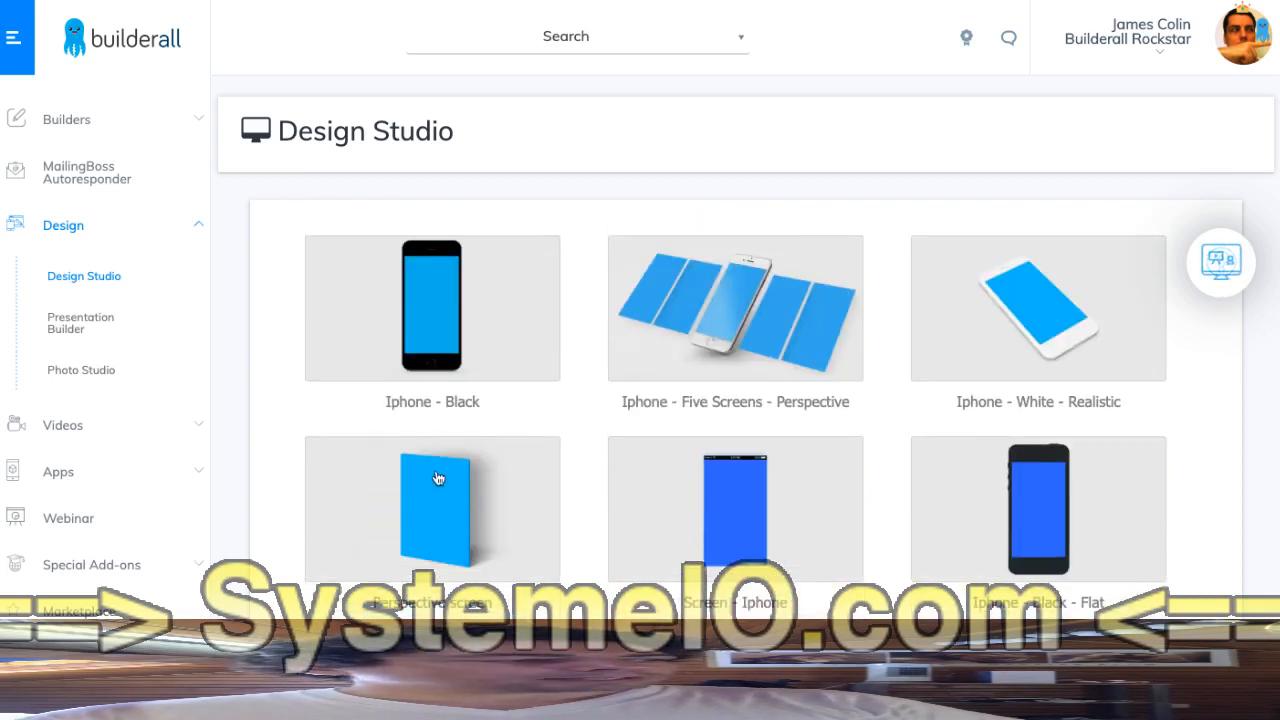
scroll(487, 543, down, 4)
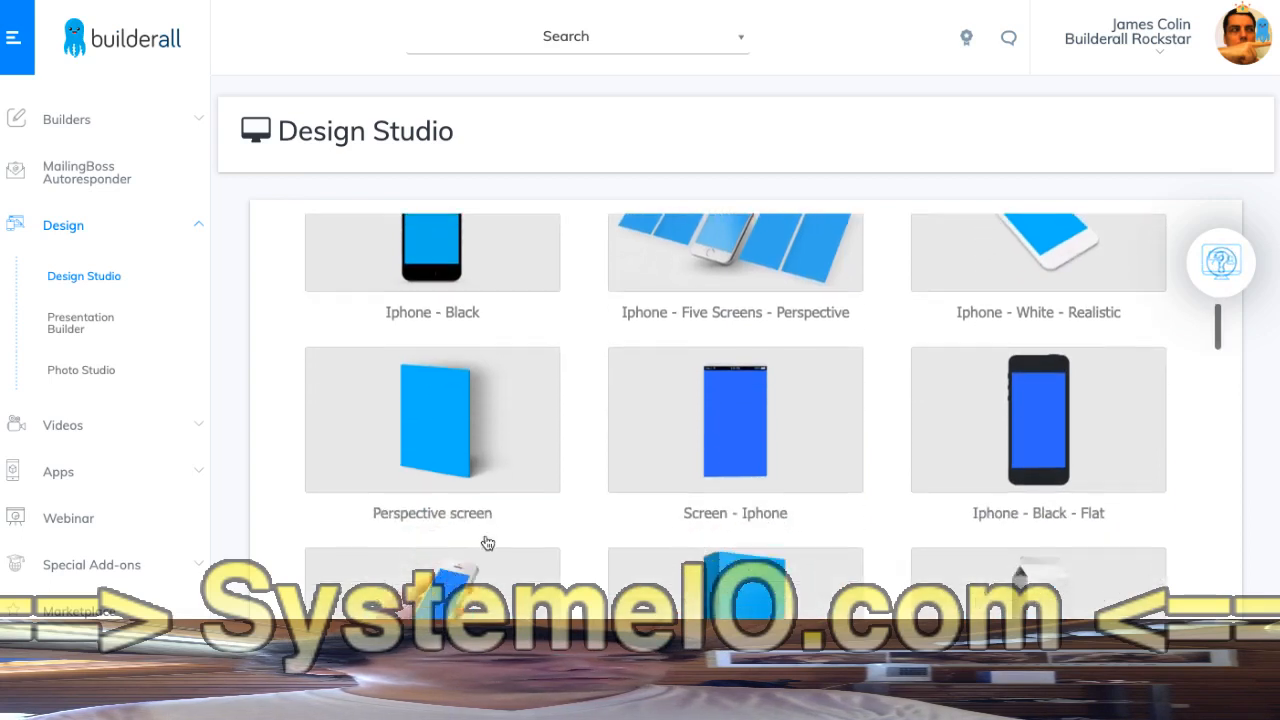
scroll(487, 543, down, 1)
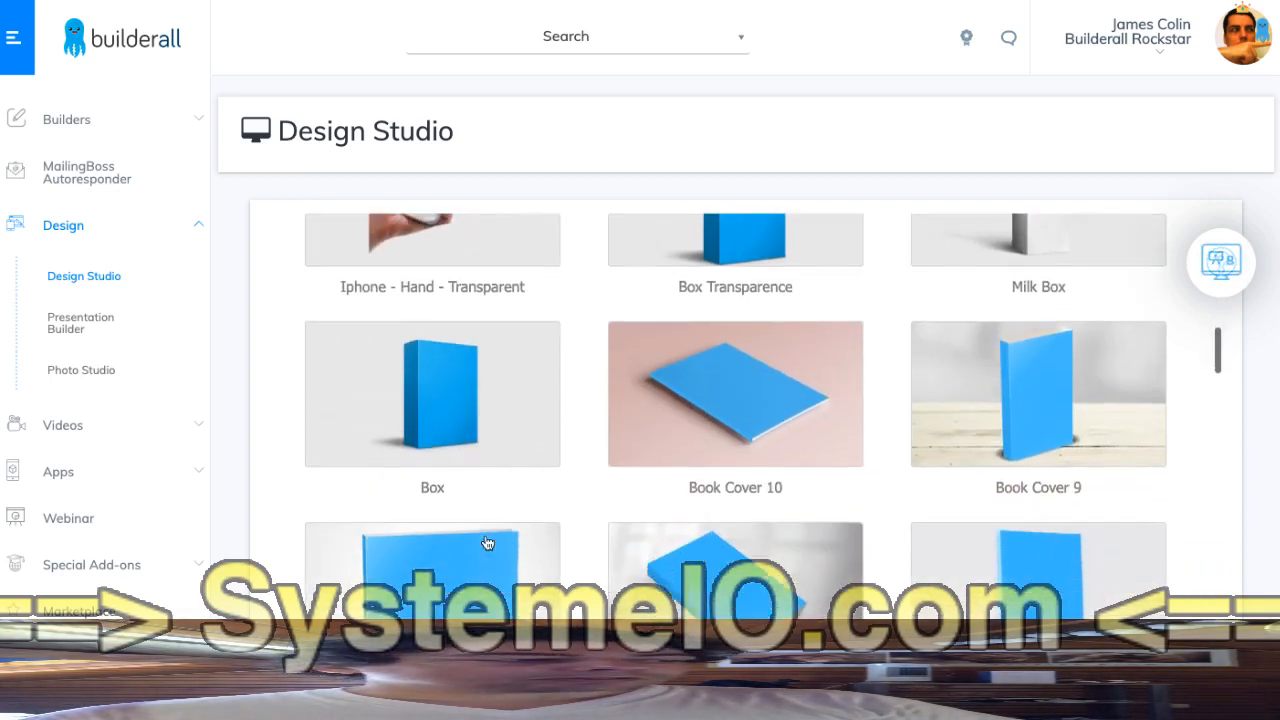
scroll(487, 543, down, 1)
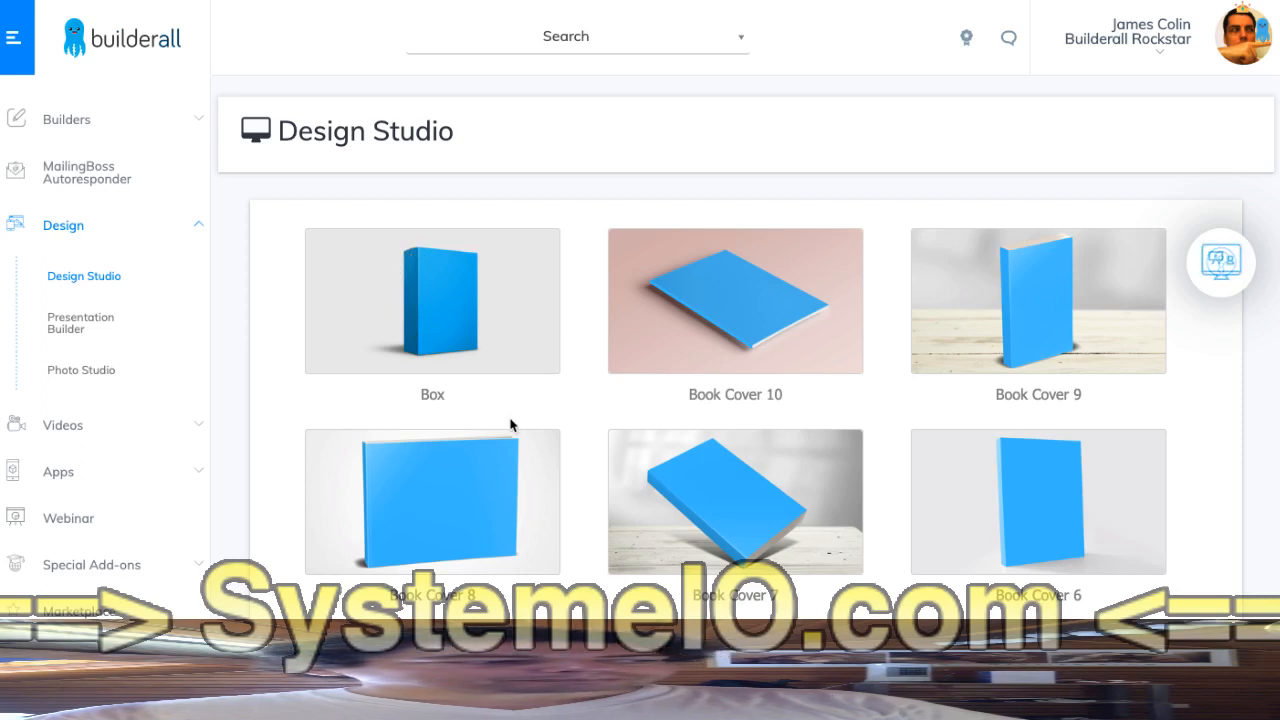
scroll(512, 426, down, 1)
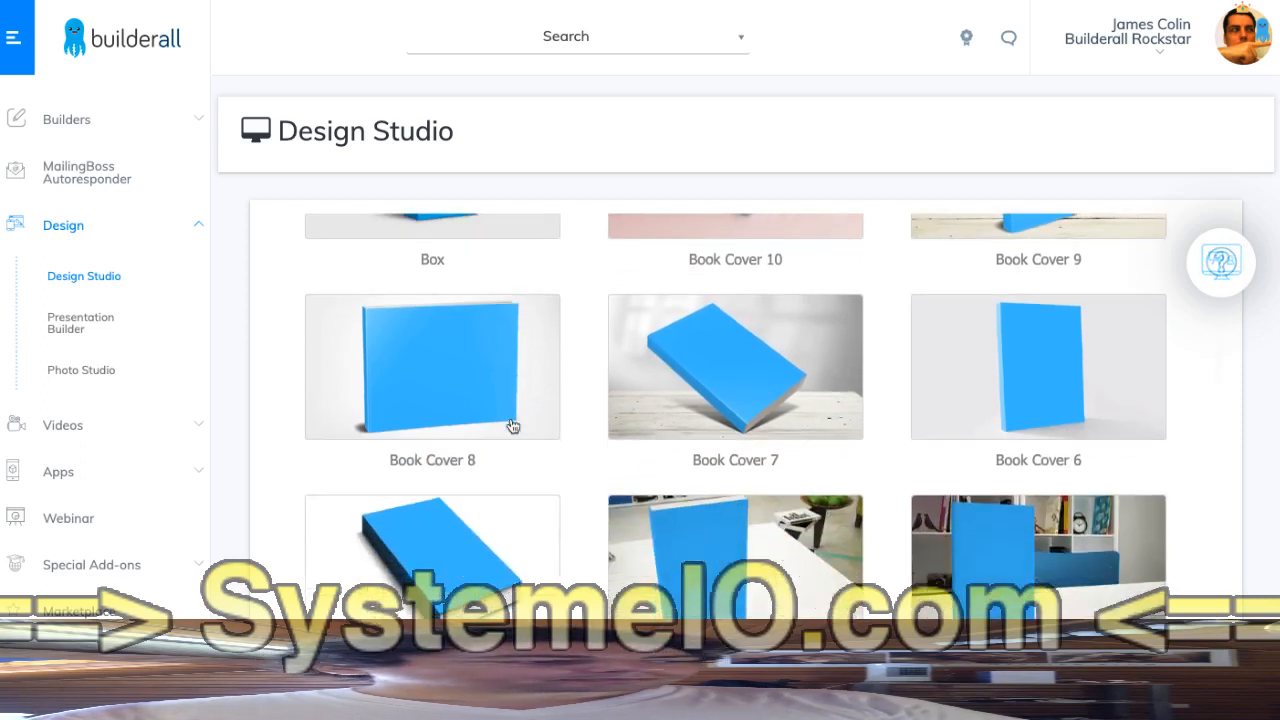
scroll(512, 426, down, 1)
scroll(512, 426, down, 1)
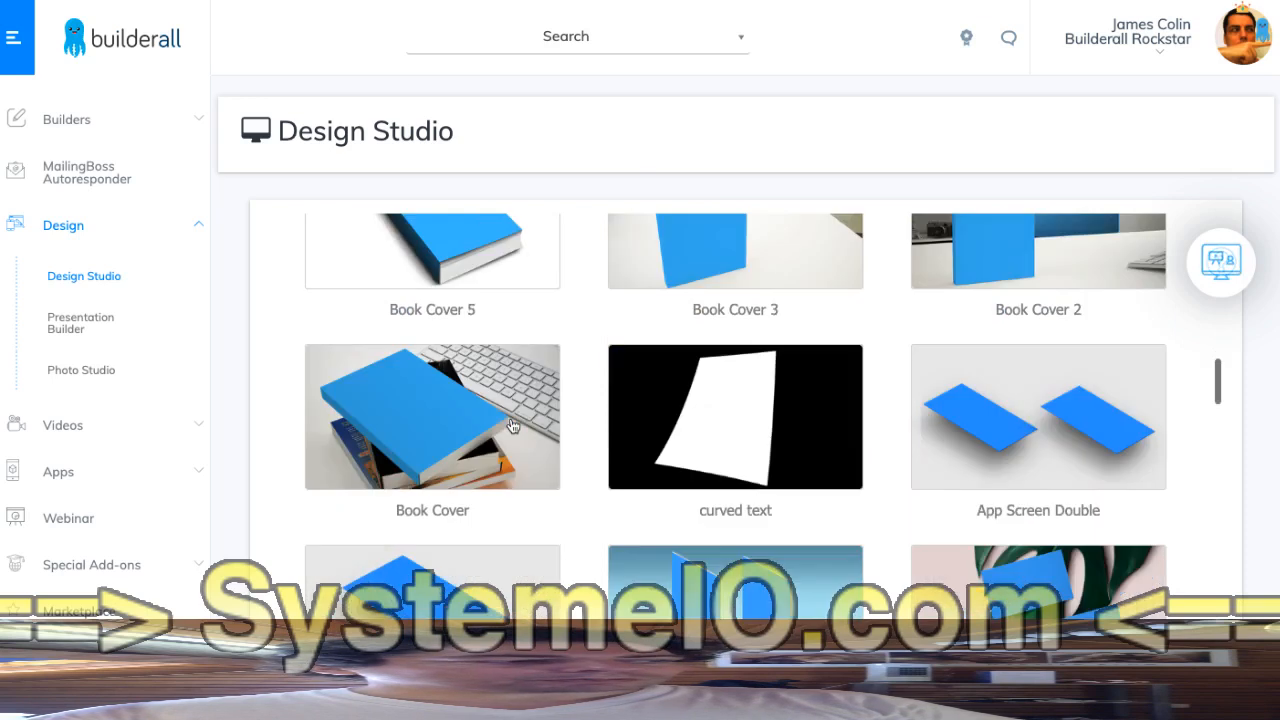
click(427, 430)
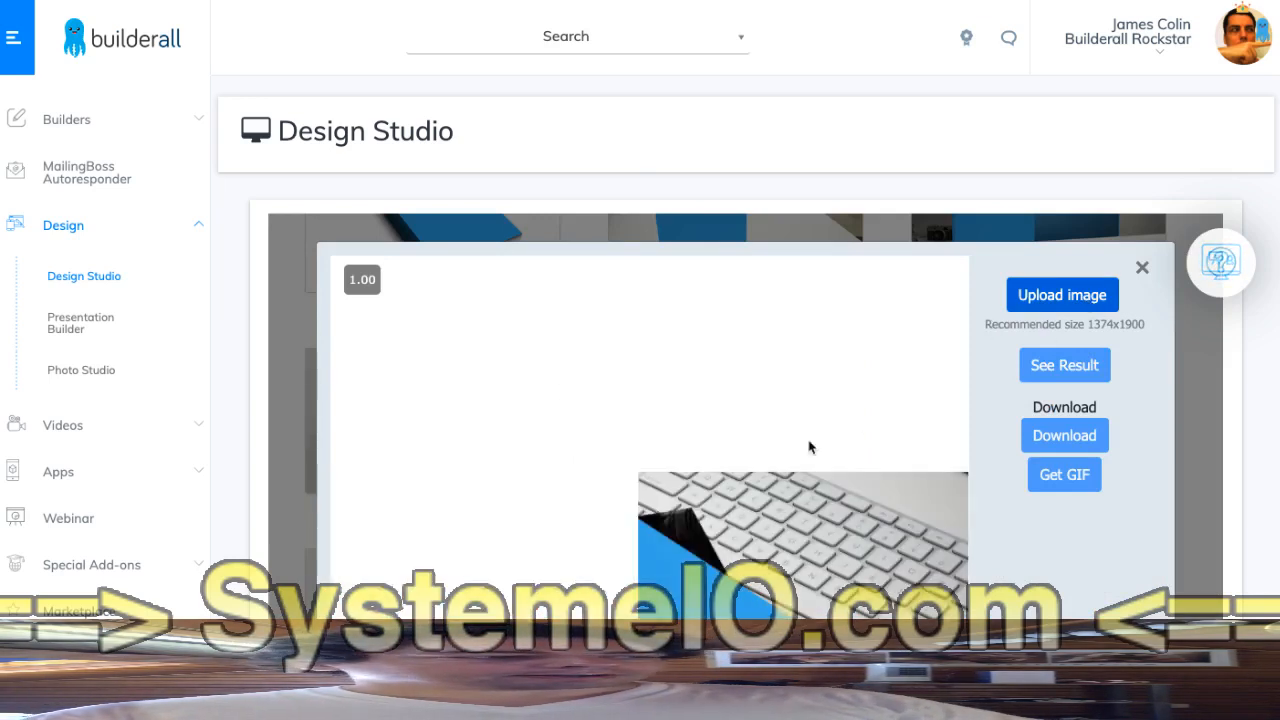
scroll(995, 417, down, 3)
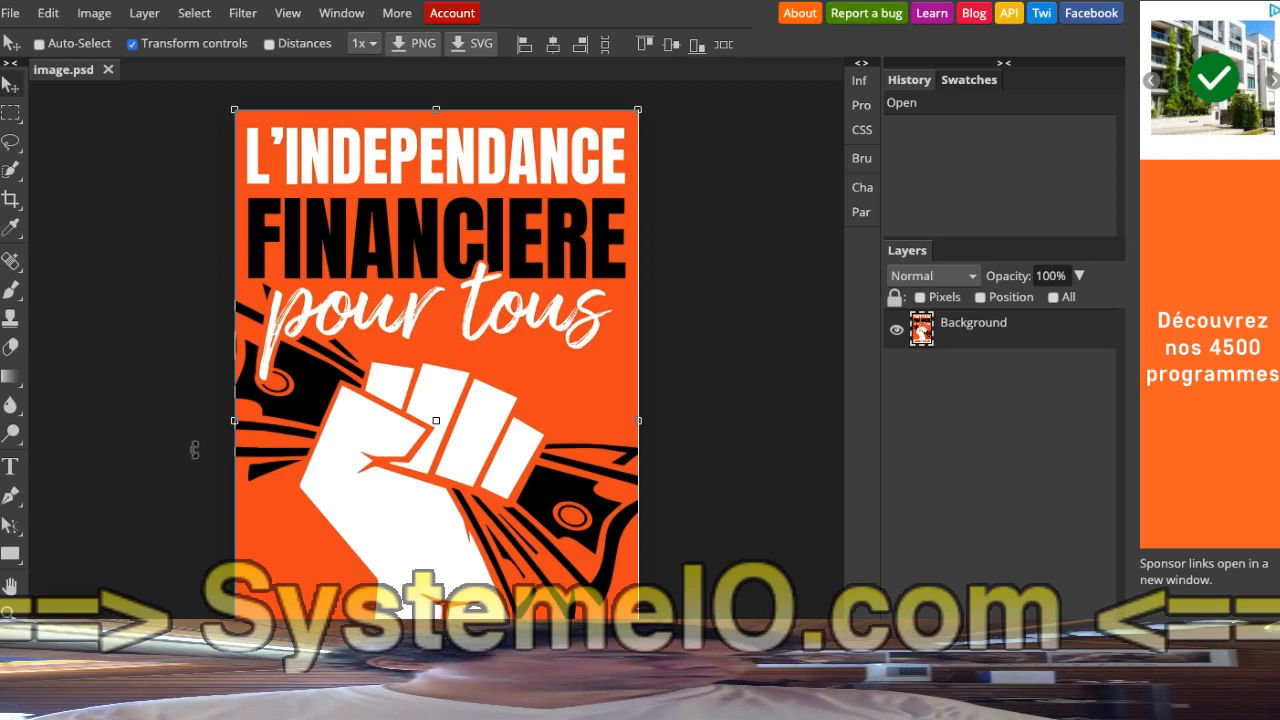
click(92, 14)
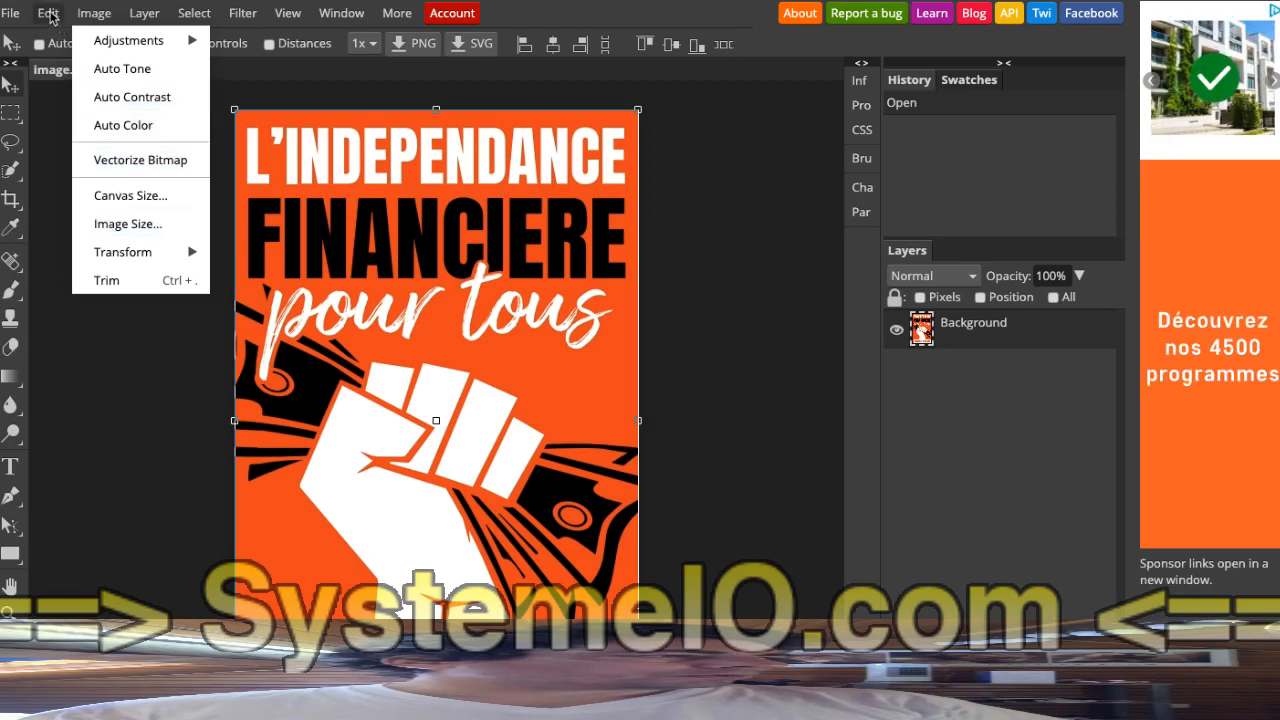
click(48, 14)
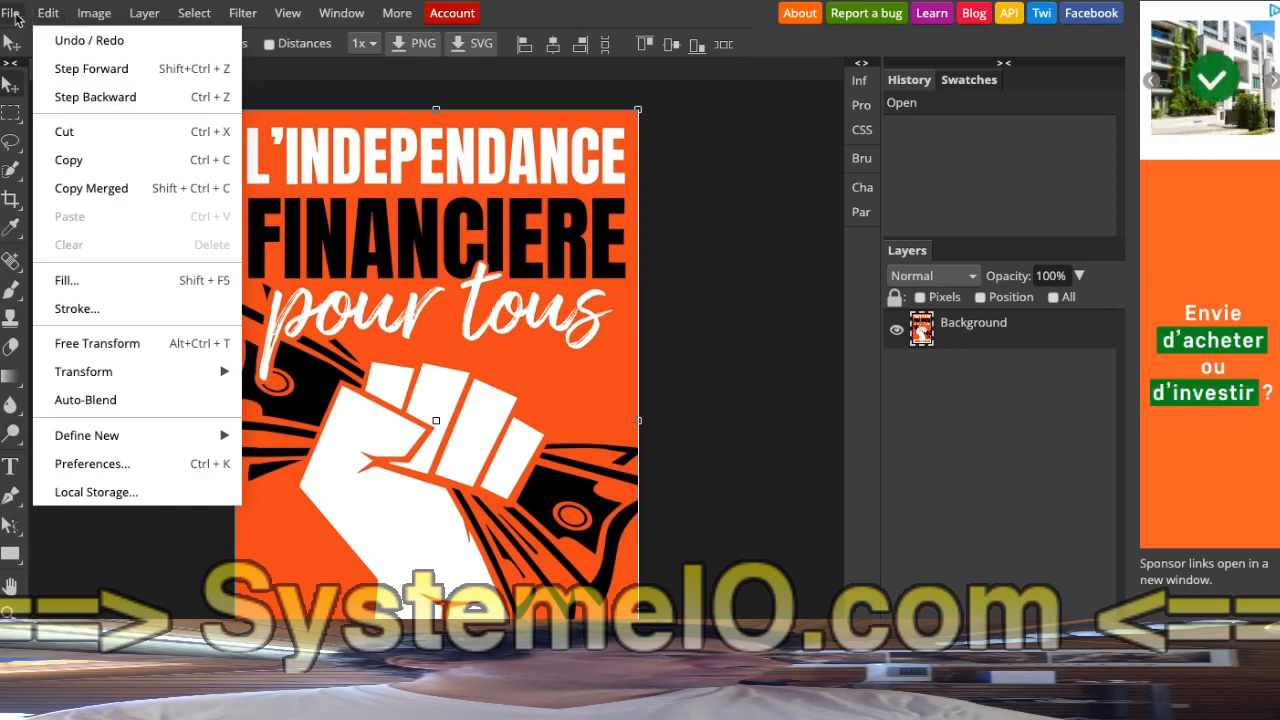
click(14, 14)
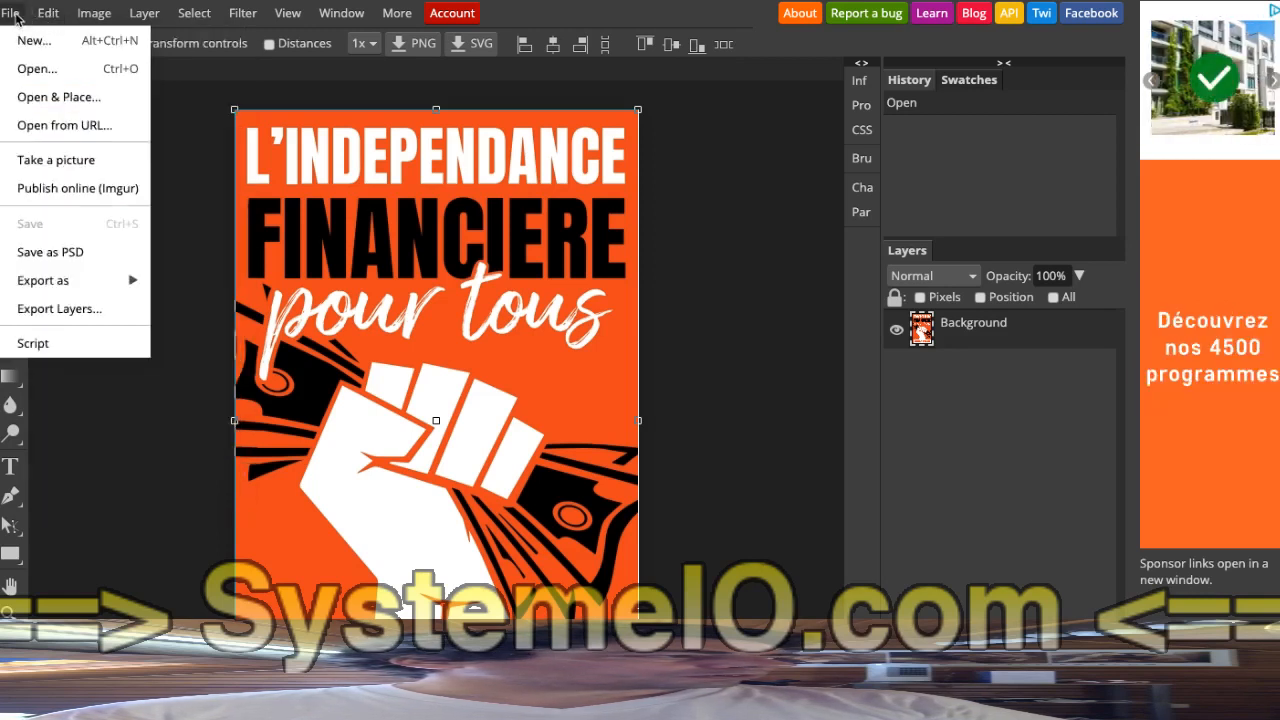
mouse_move(42, 17)
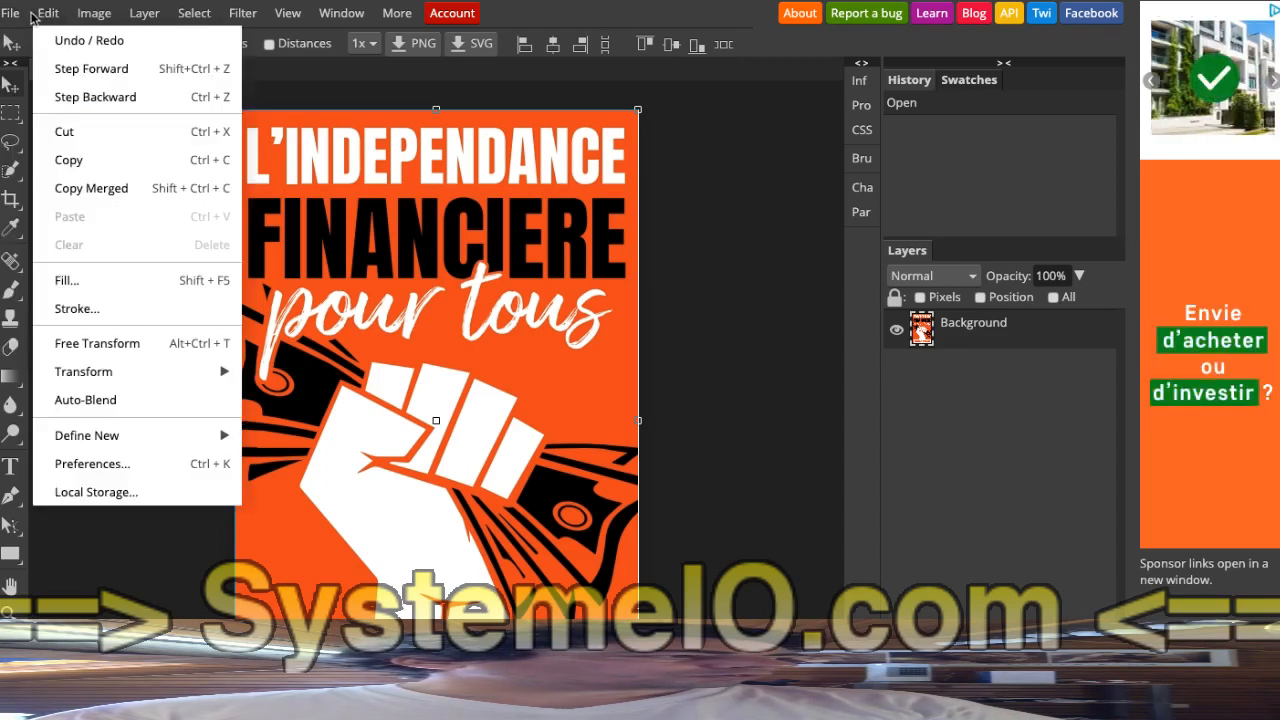
mouse_move(112, 437)
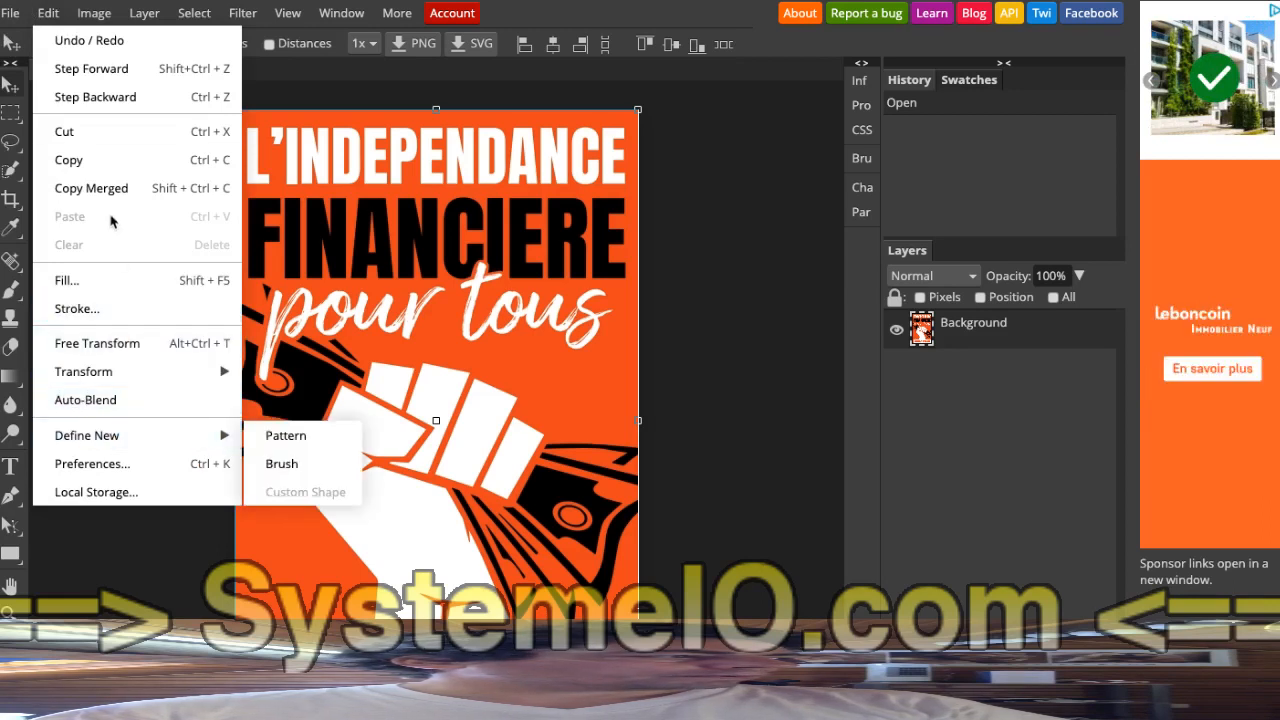
click(103, 14)
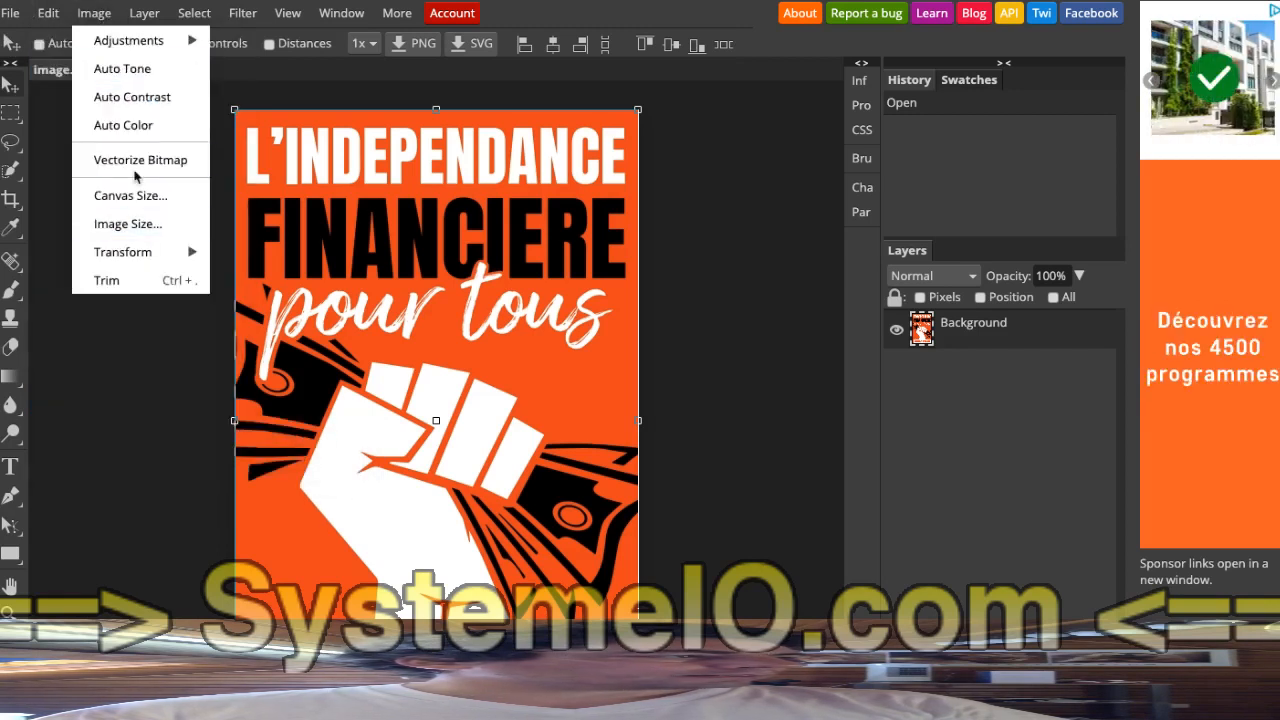
click(148, 15)
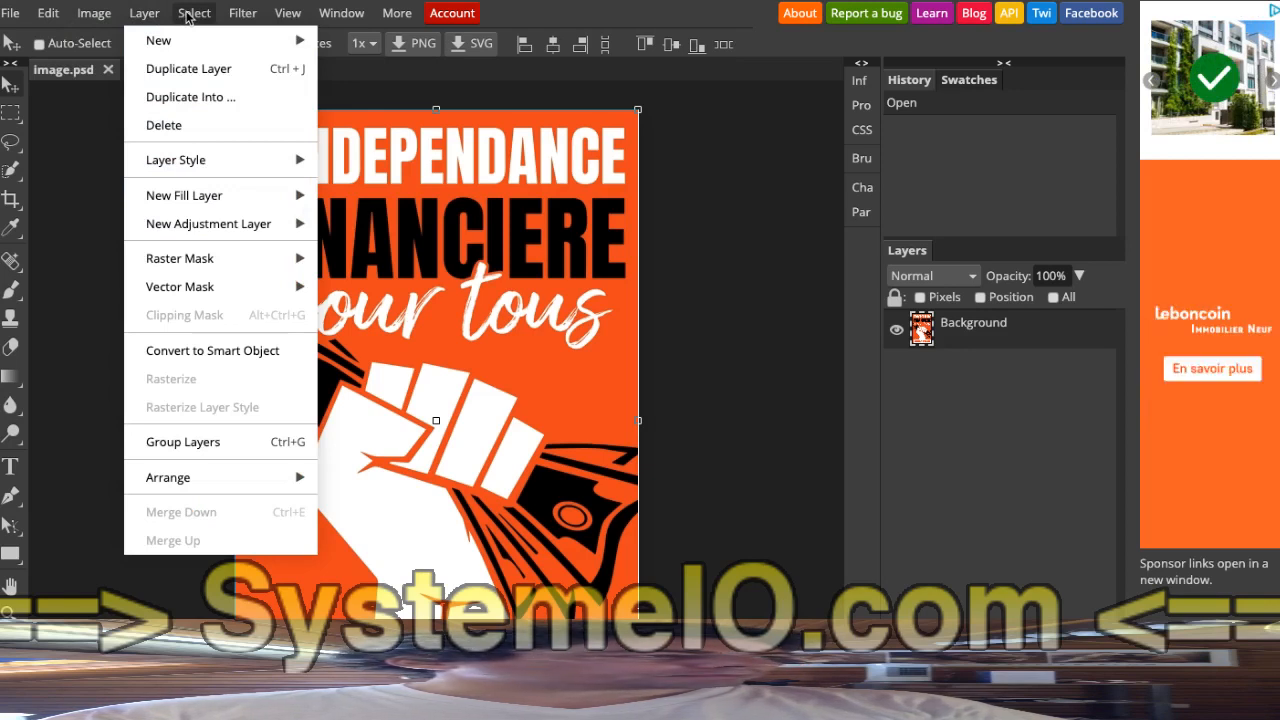
click(188, 14)
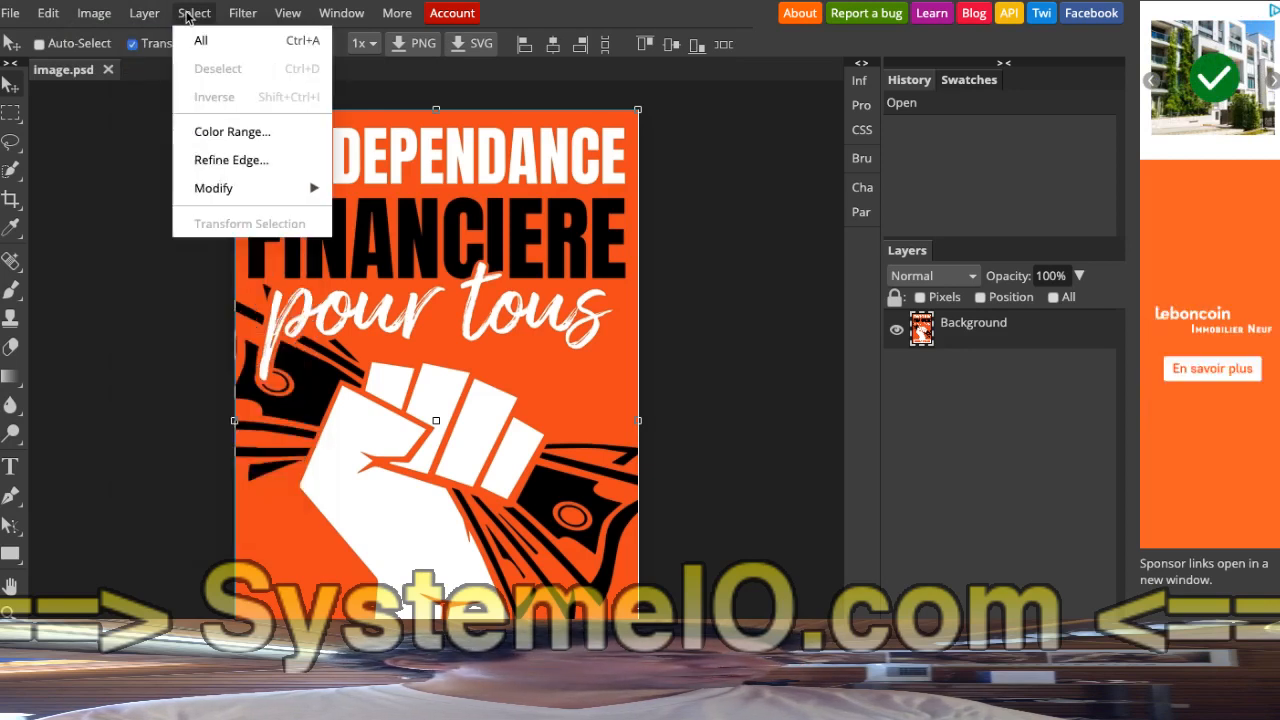
click(240, 14)
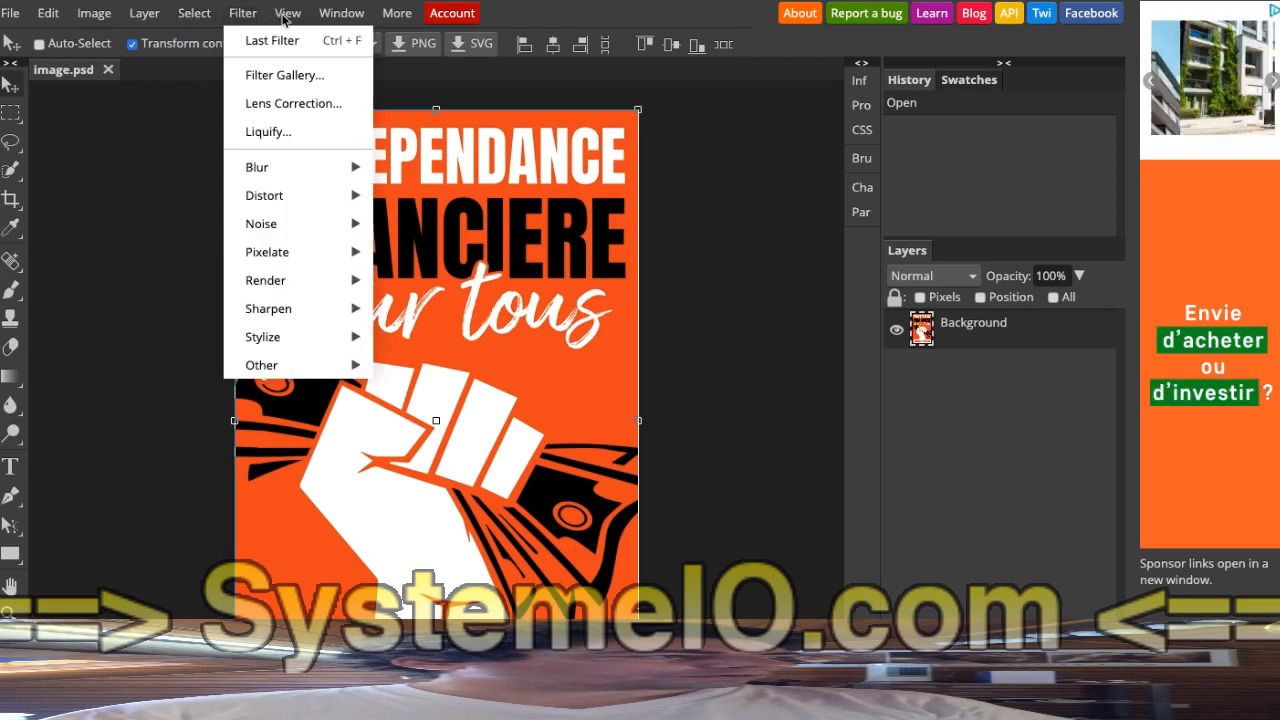
click(330, 16)
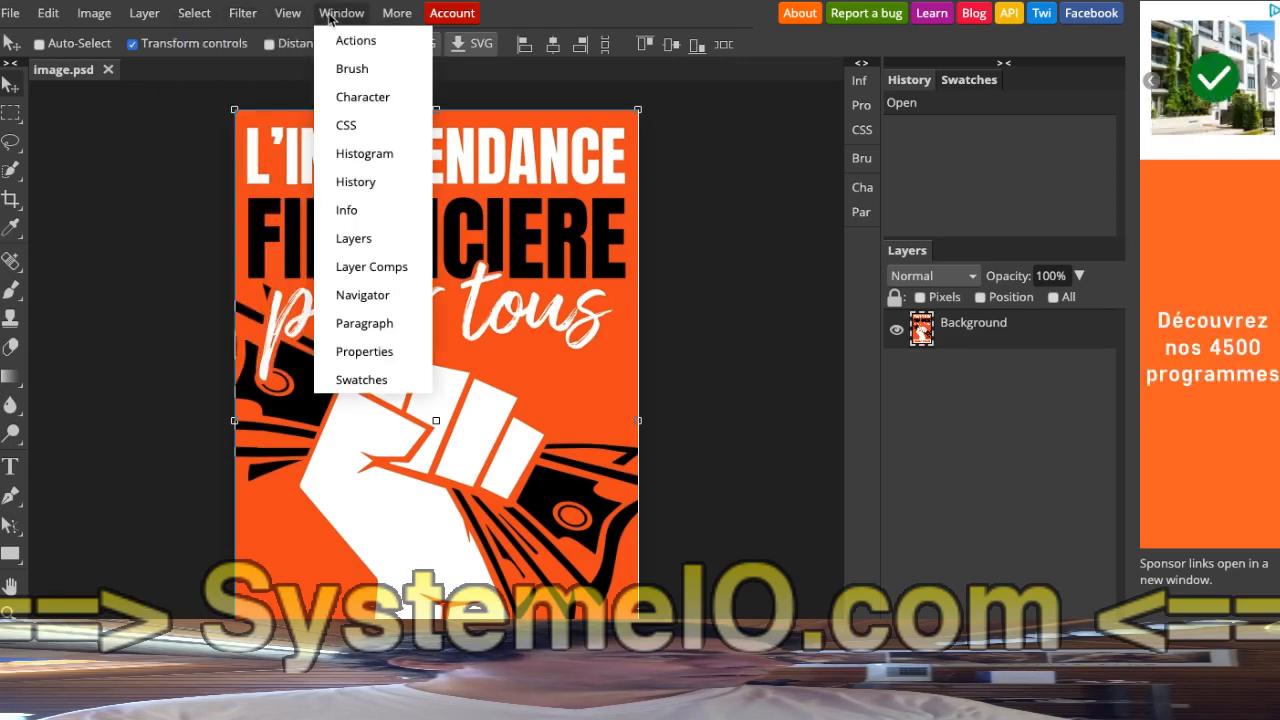
click(388, 16)
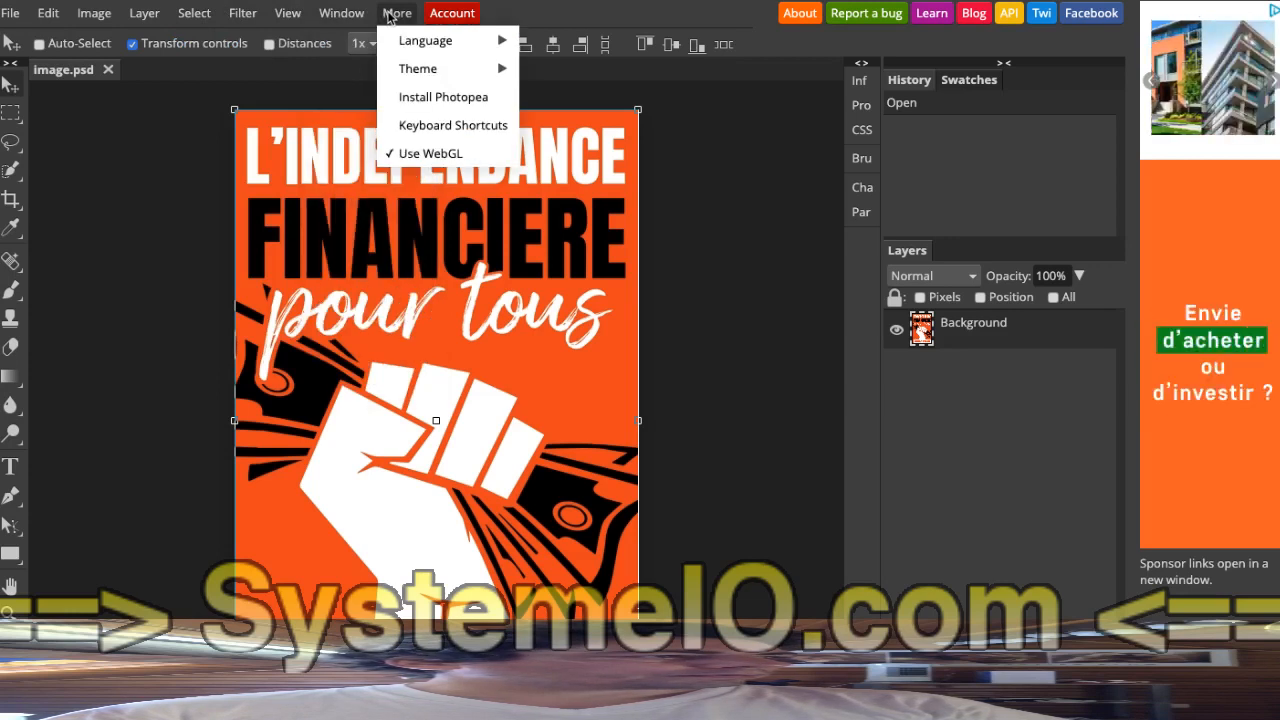
click(63, 70)
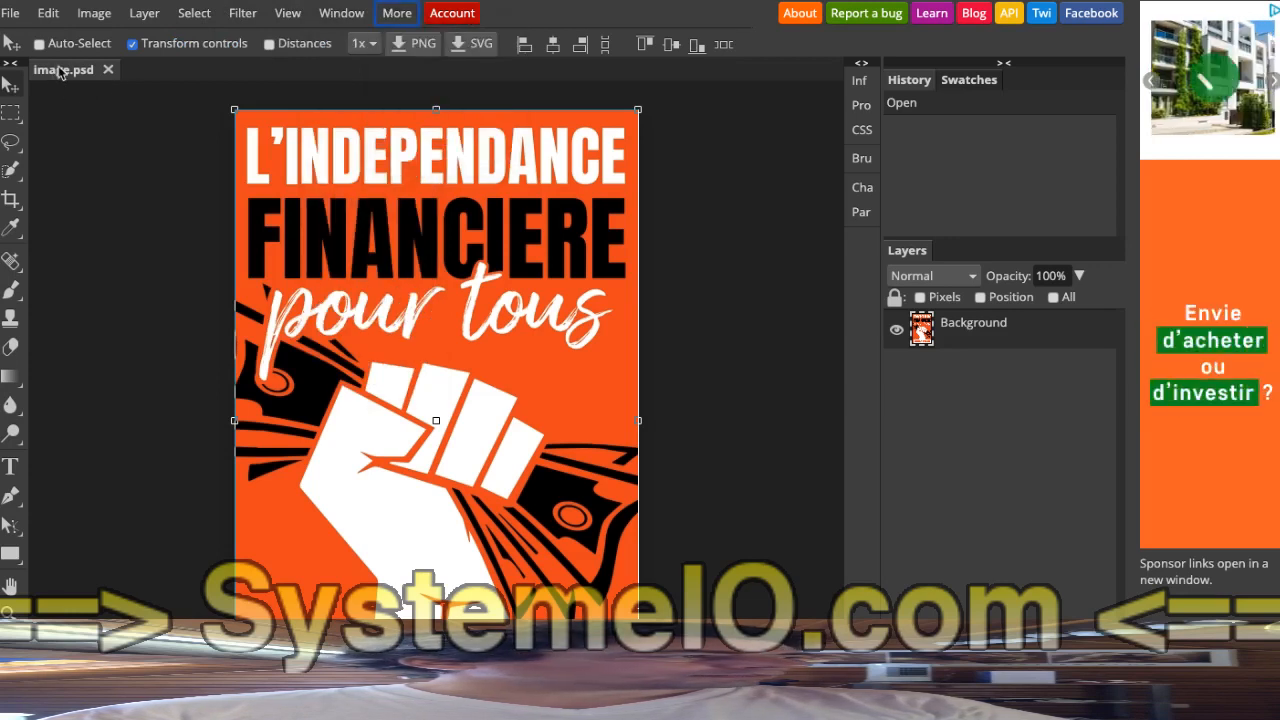
click(108, 70)
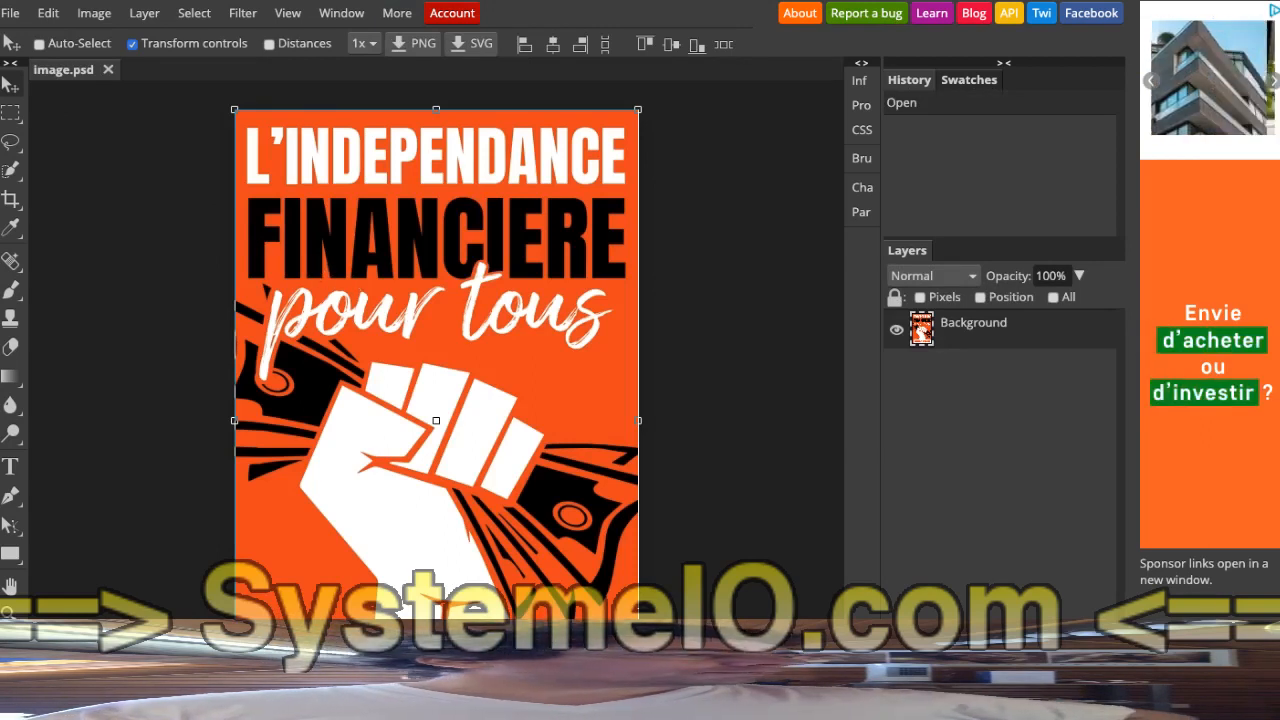
Check the cover's pixel dimensions in the Image Size settings and confirm them without altering any value
click(95, 13)
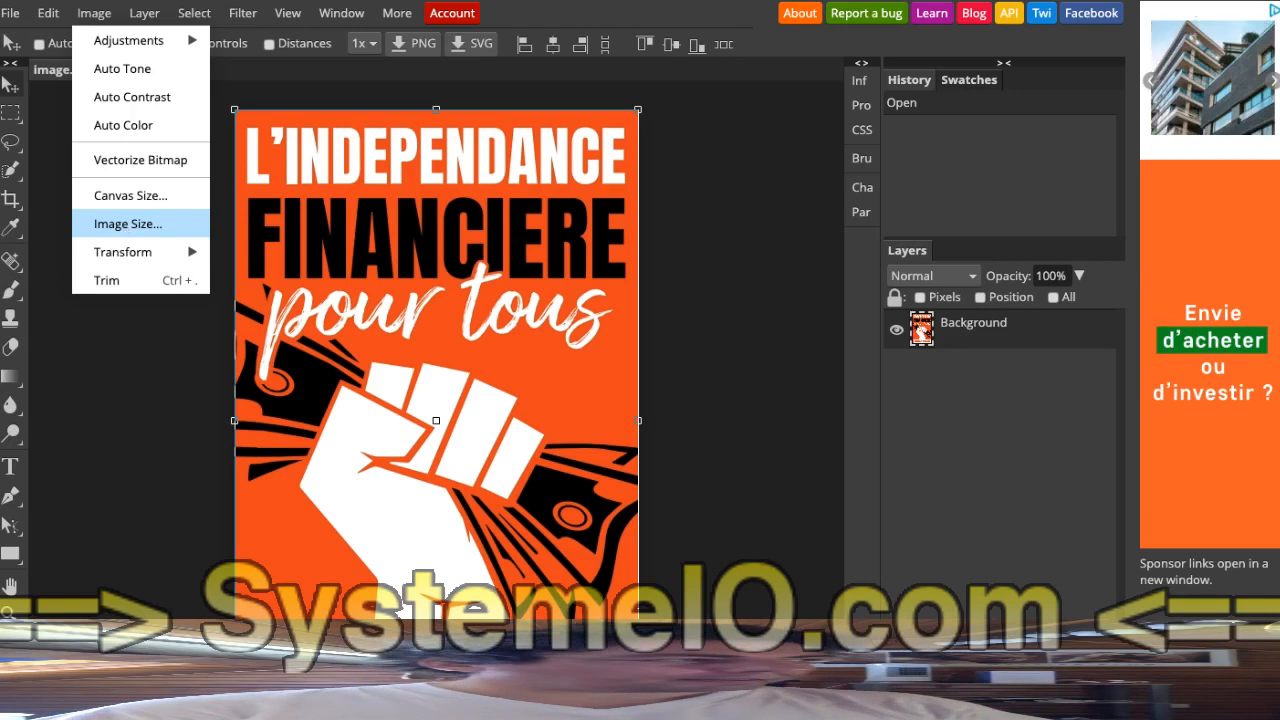
click(126, 226)
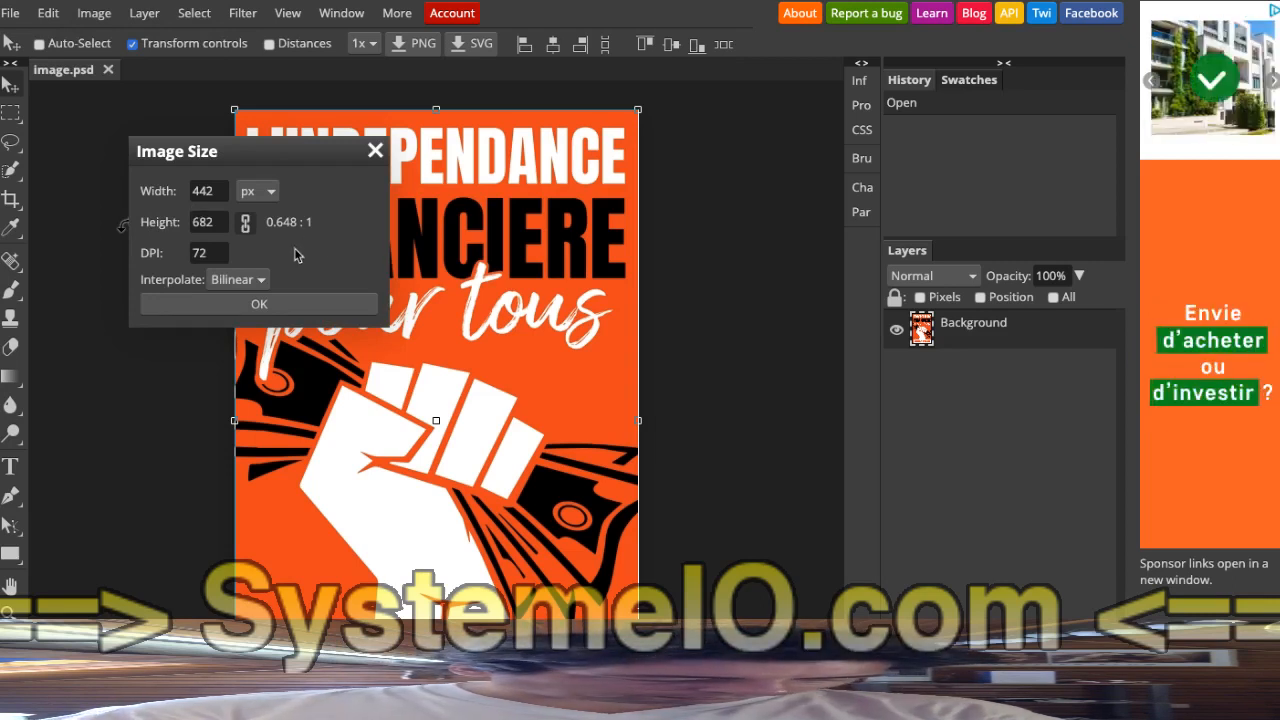
click(270, 303)
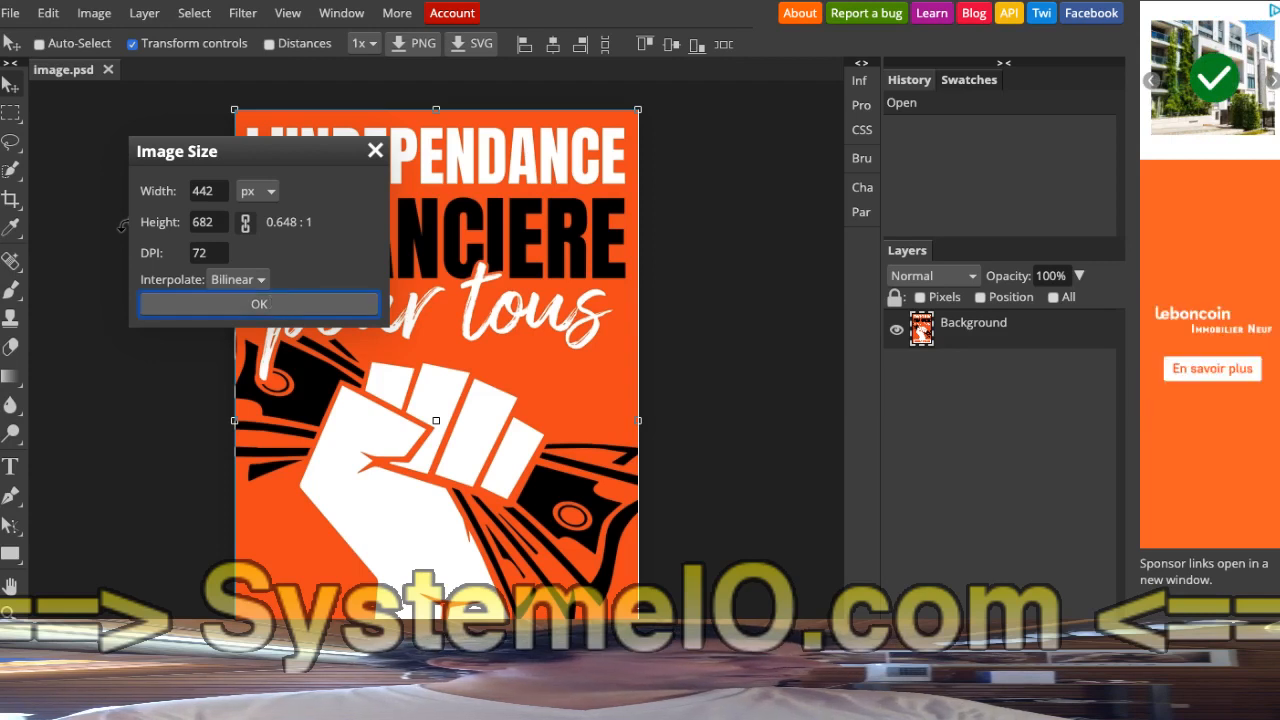
Create a new project 446 px wide and 682 px high with a white background, and paste the cover into it
click(16, 14)
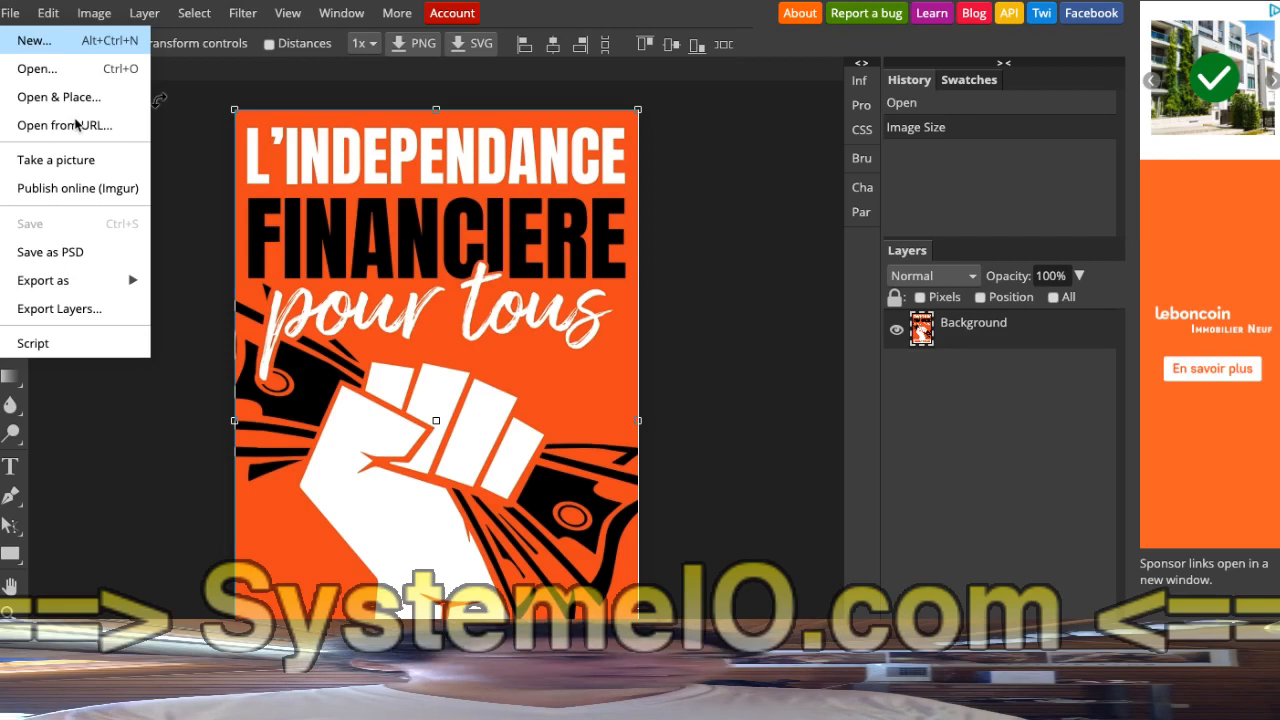
click(75, 41)
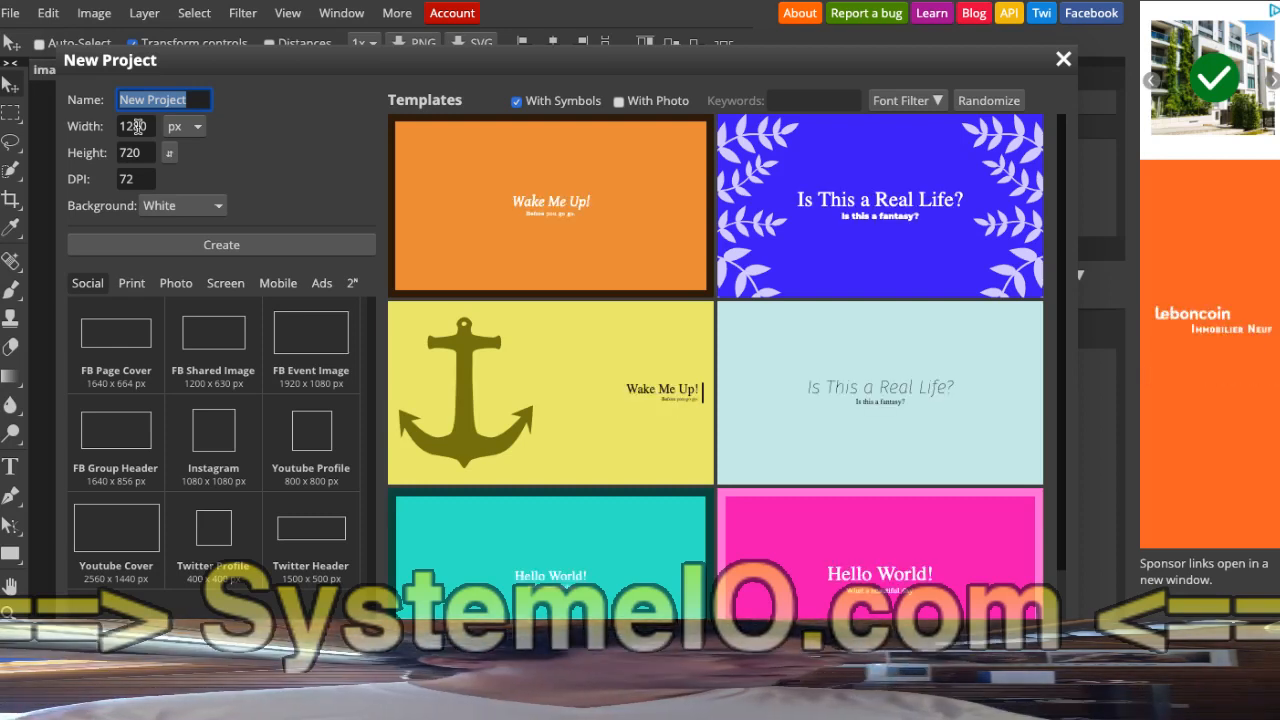
double_click(137, 126)
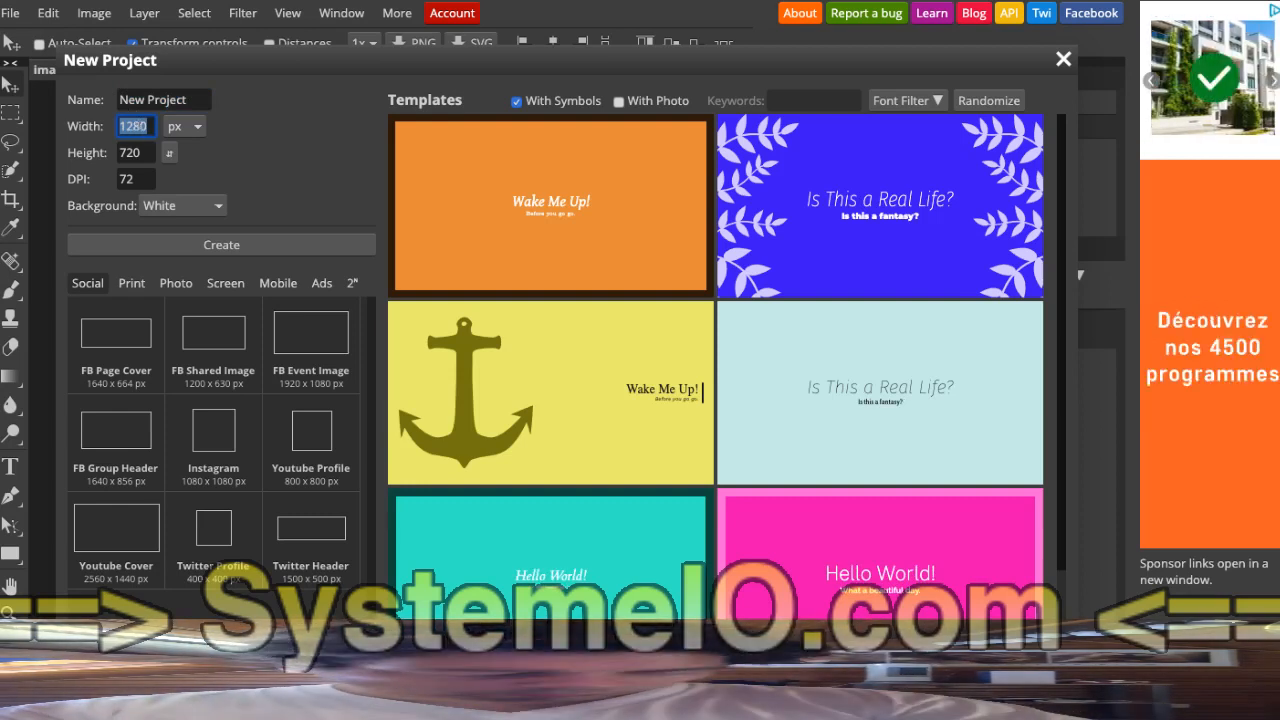
text(46)
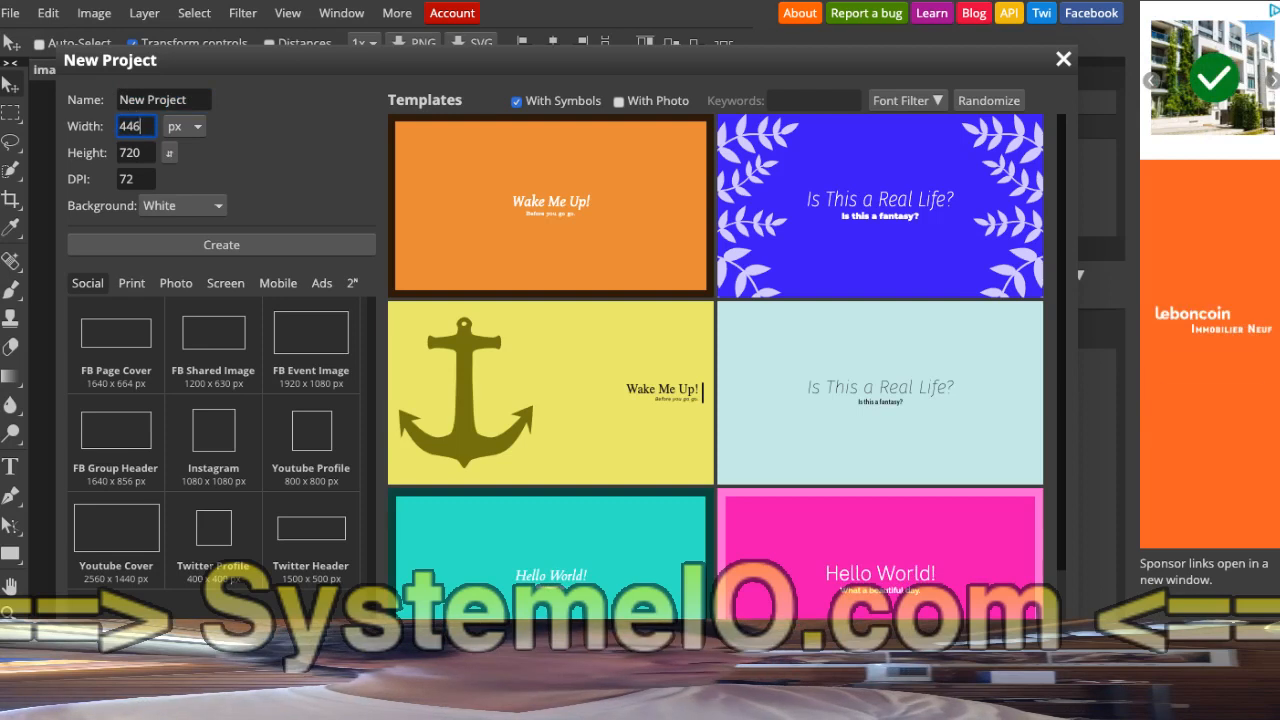
click(142, 152)
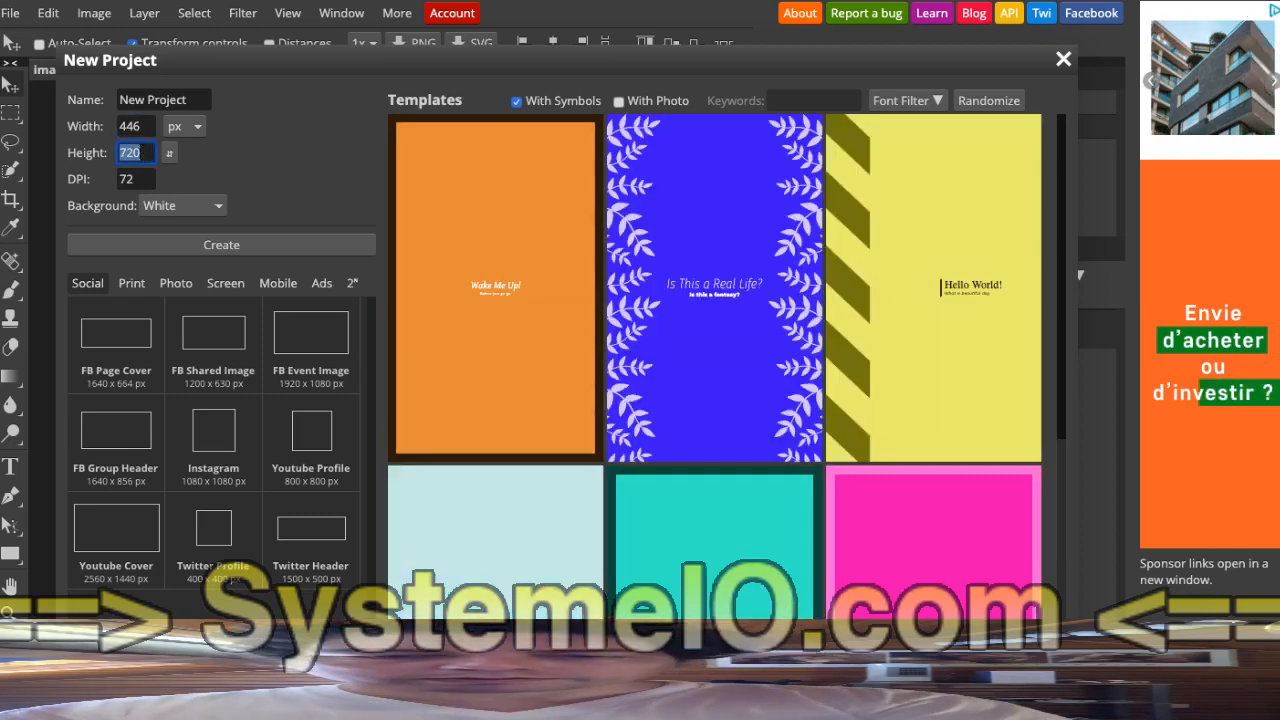
text(68)
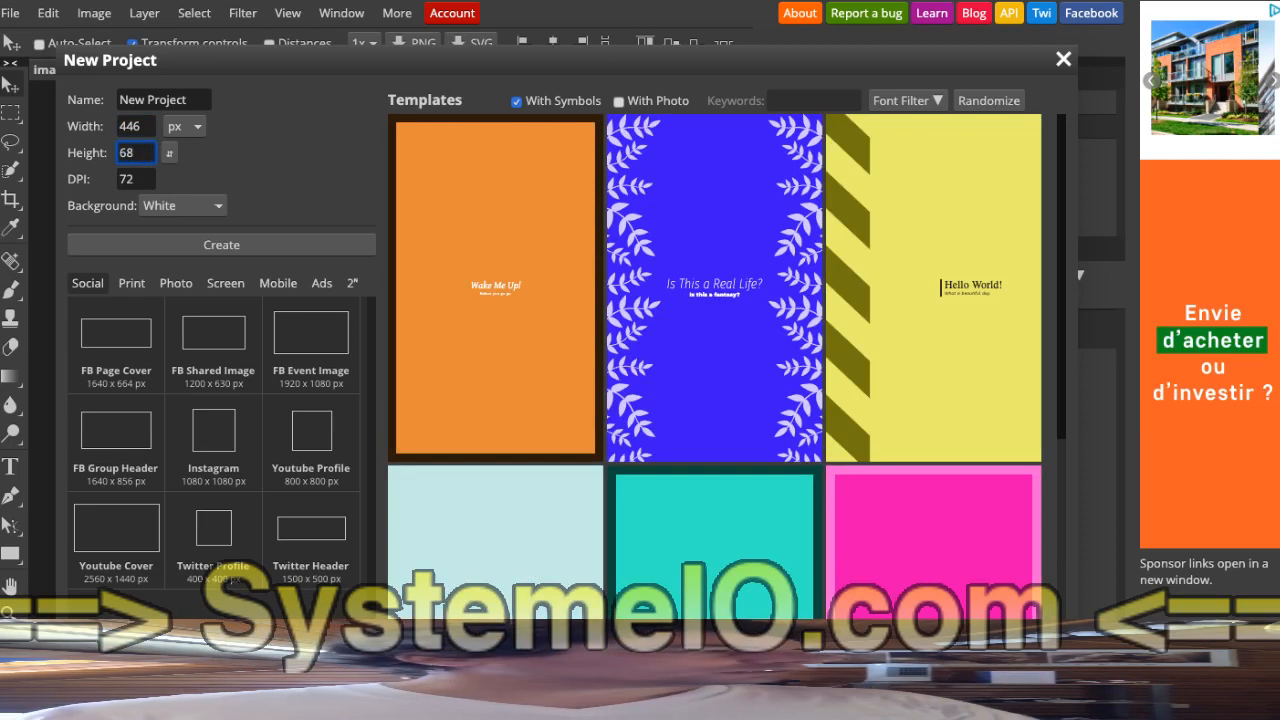
text(2)
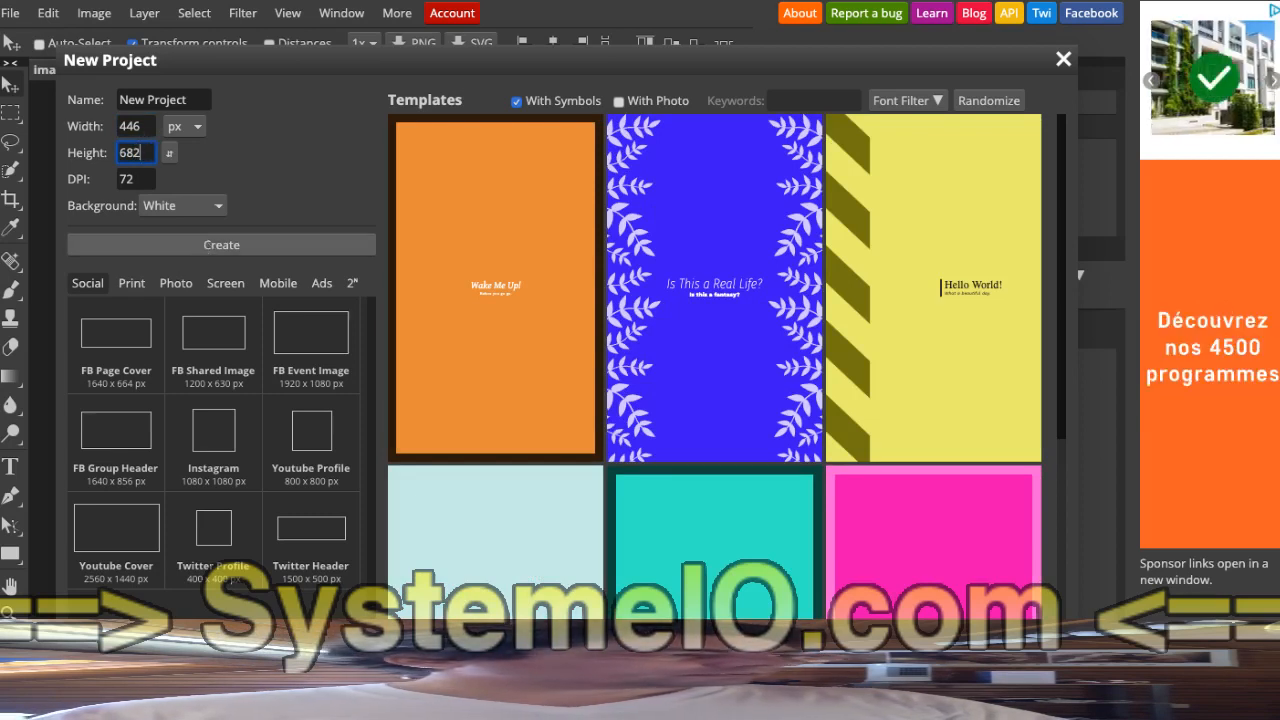
click(205, 245)
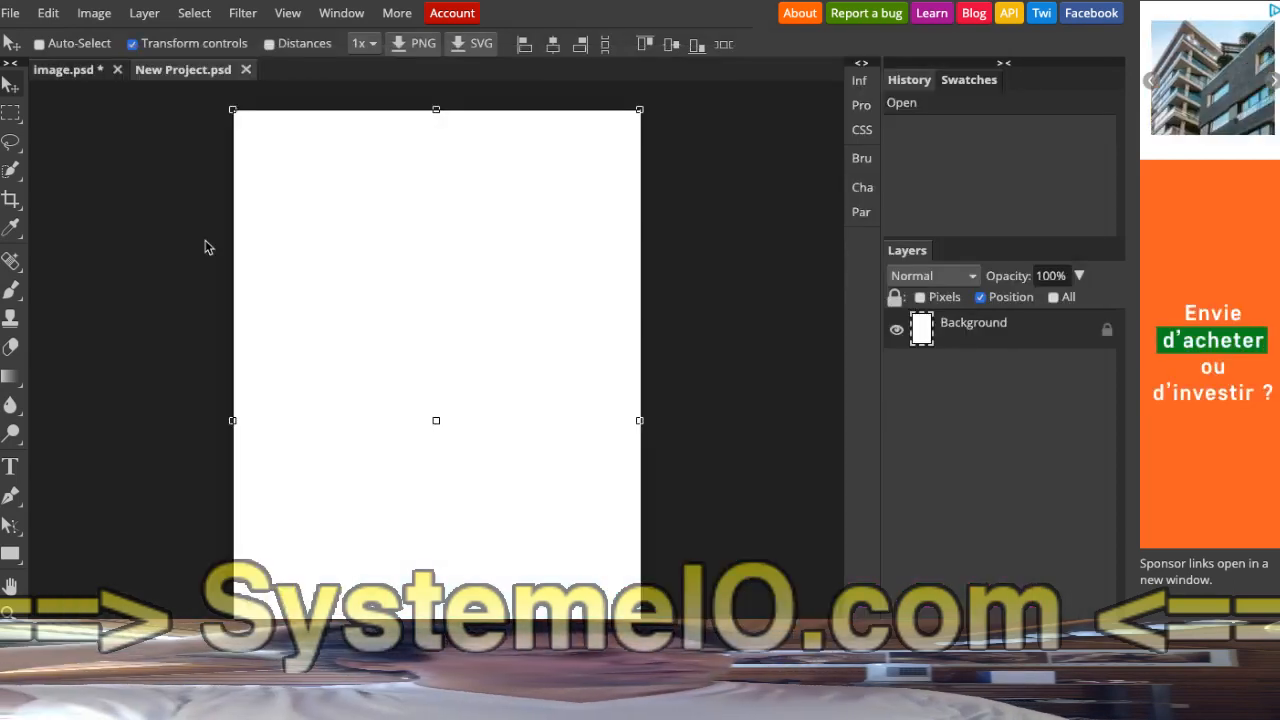
key(ctrl+v)
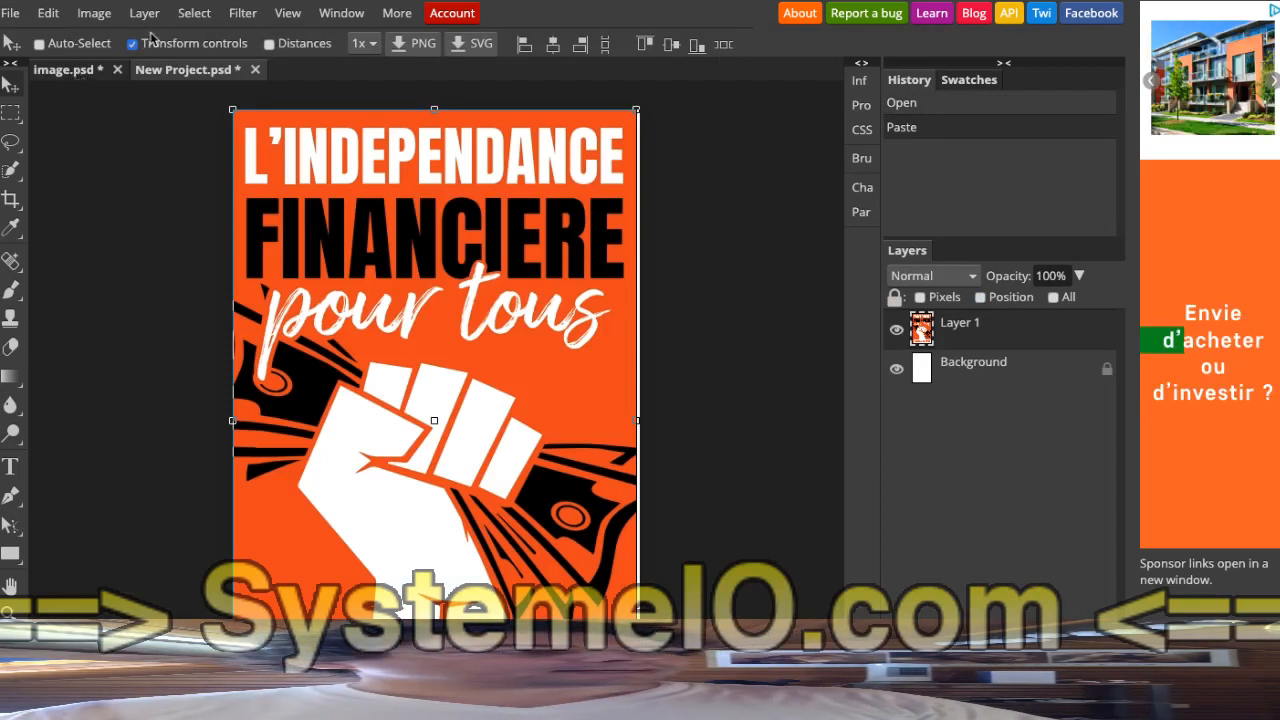
Return to image.psd and widen its canvas to 500 px, keeping the cover anchored in the centre
click(88, 69)
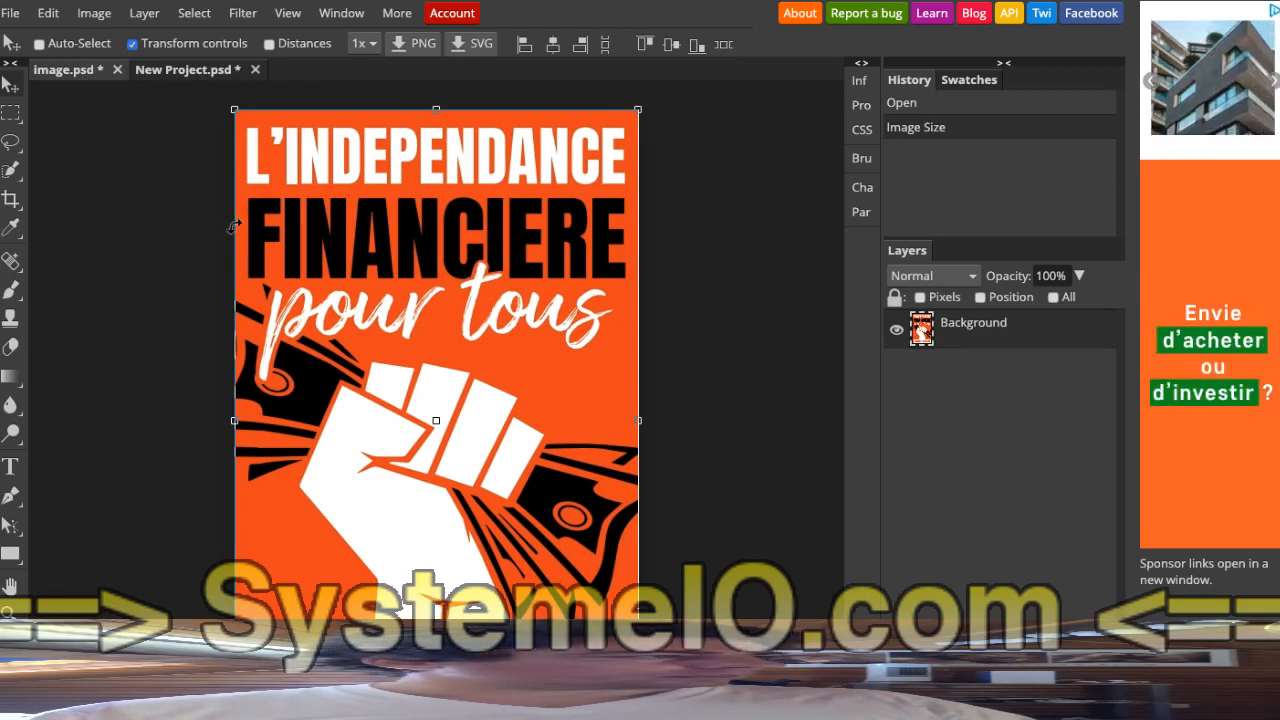
click(97, 16)
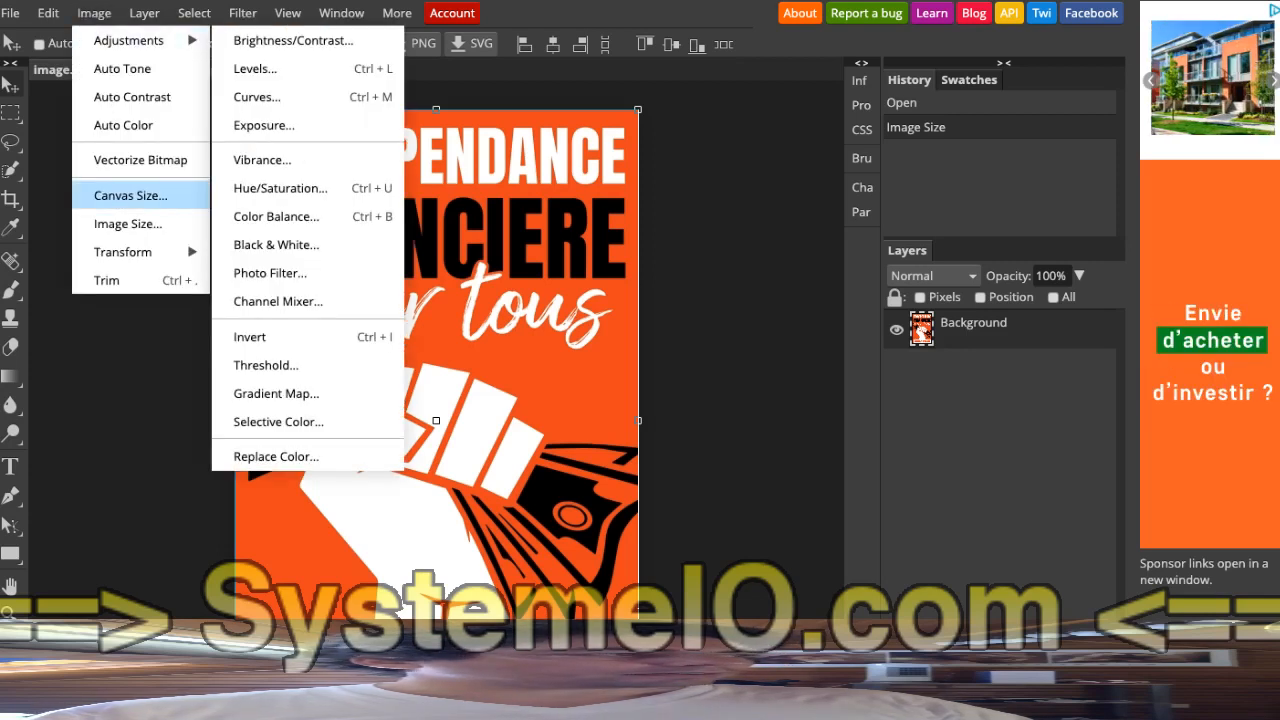
click(118, 198)
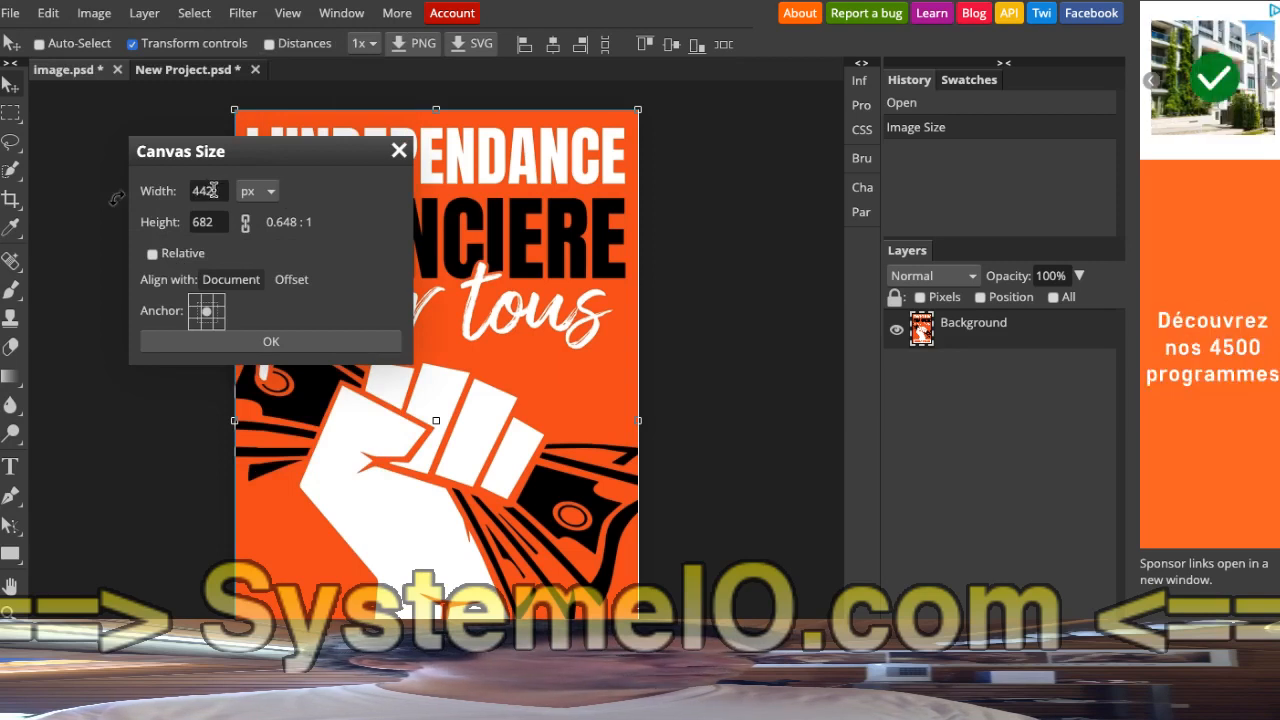
drag(212, 190, 185, 191)
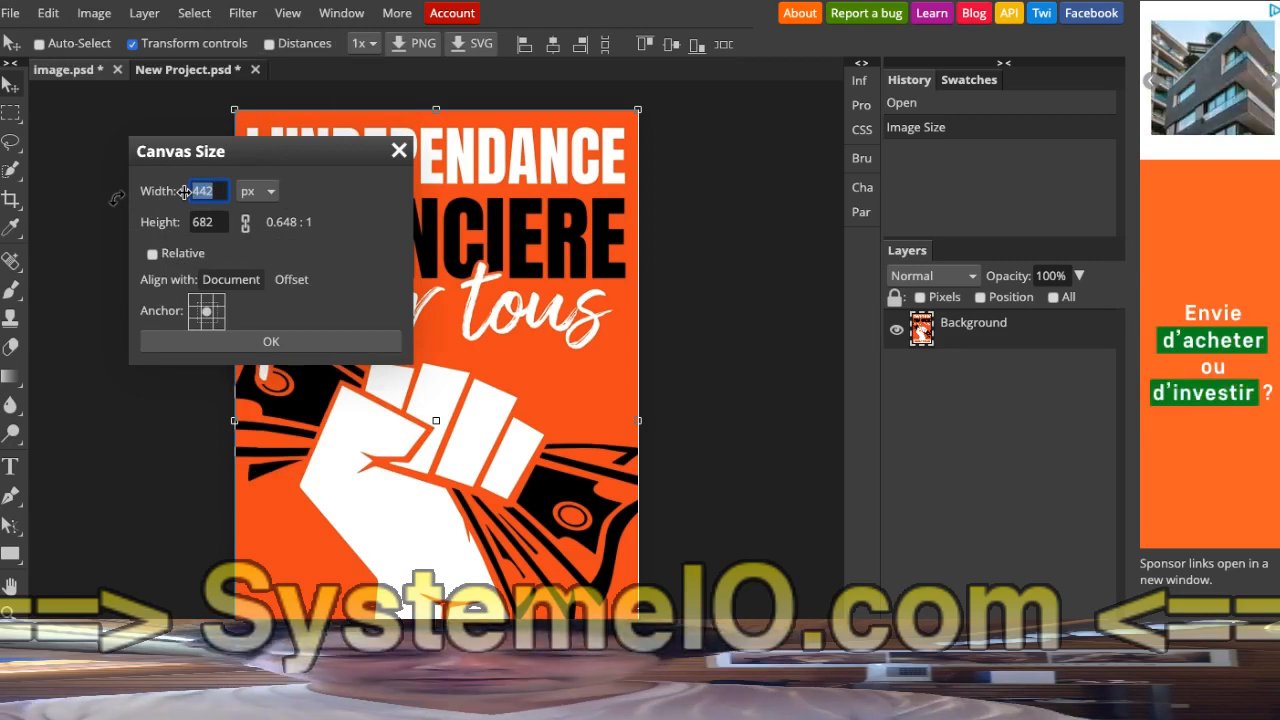
text(500)
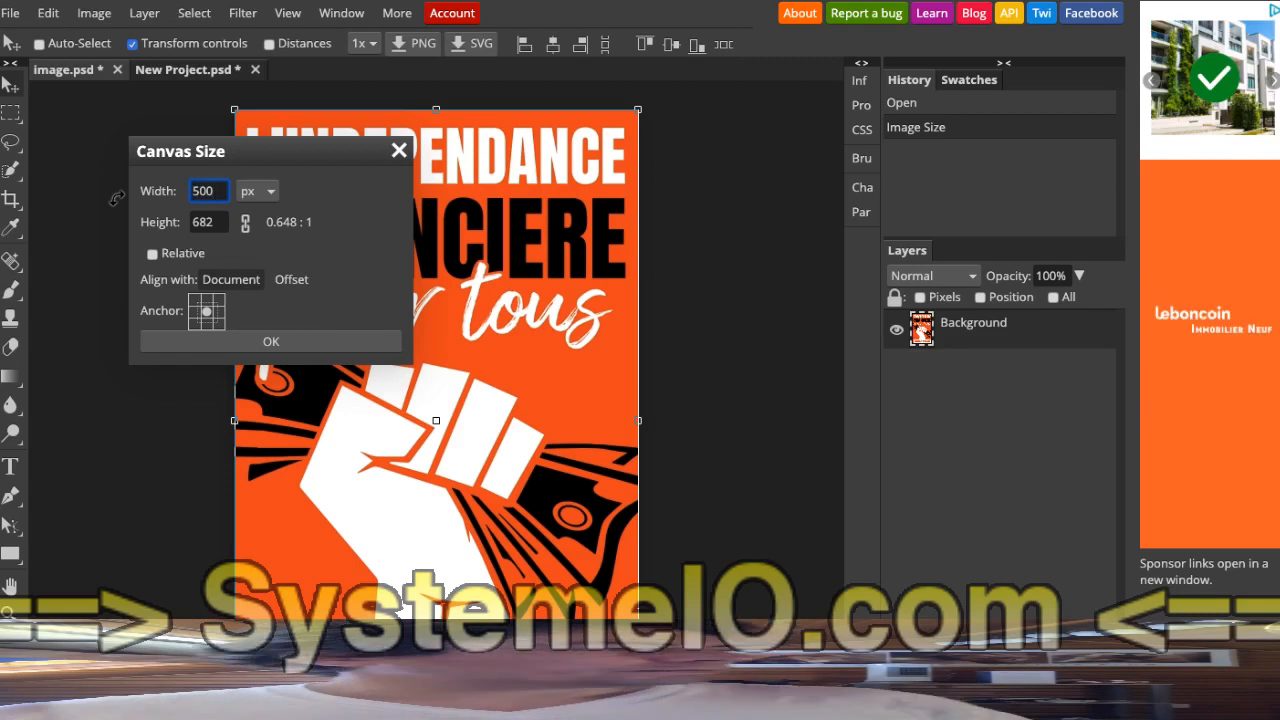
click(268, 340)
click(271, 341)
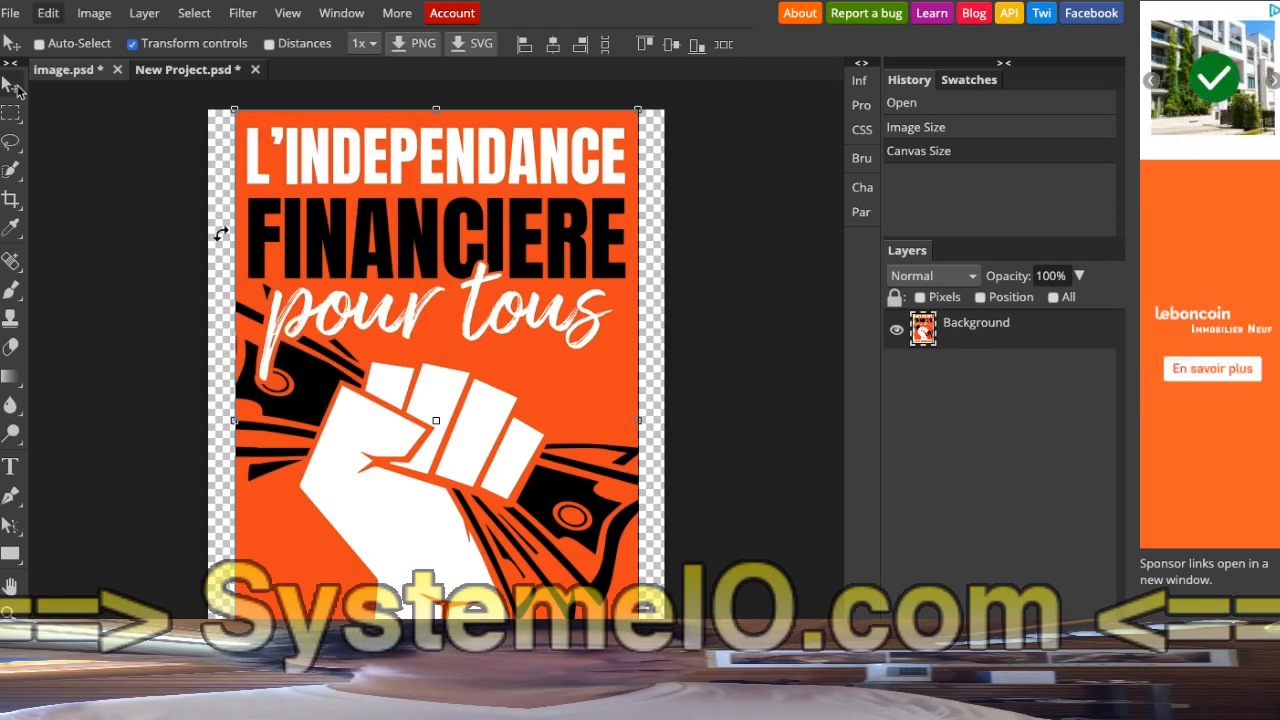
Duplicate the Background layer and, with the original hidden, shift the copy rightward to the canvas edge
right_click(944, 337)
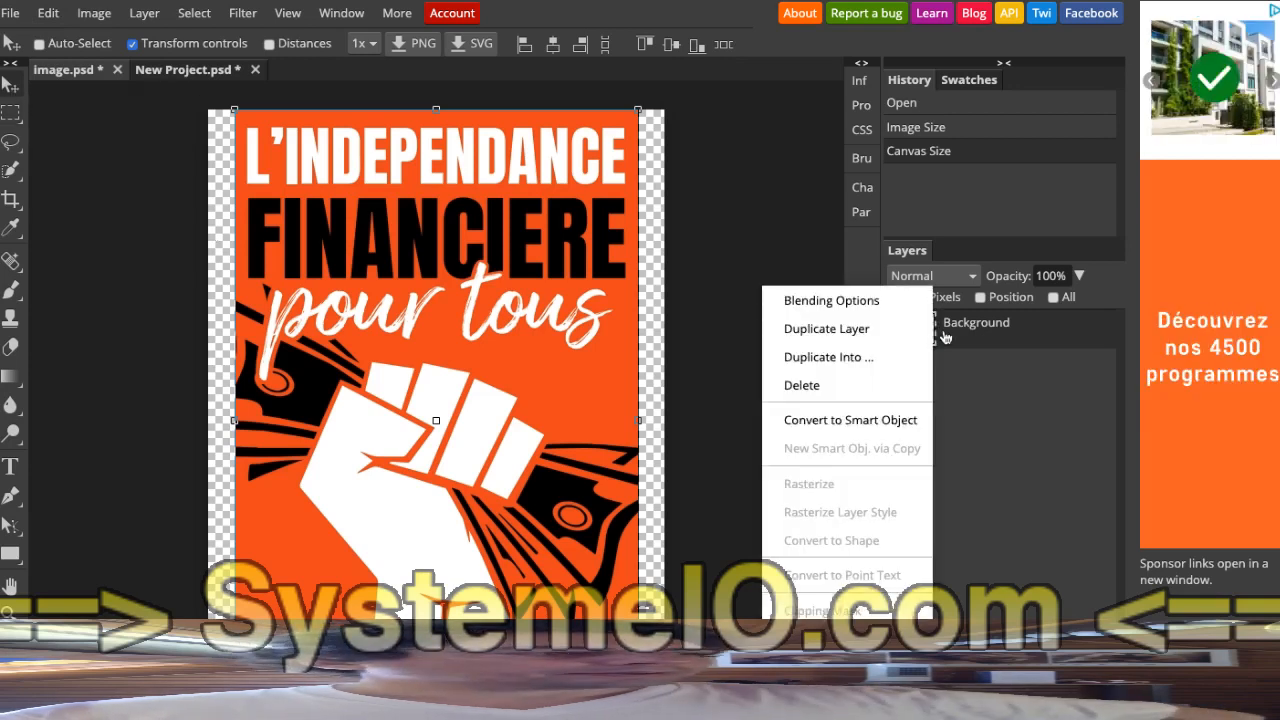
click(835, 334)
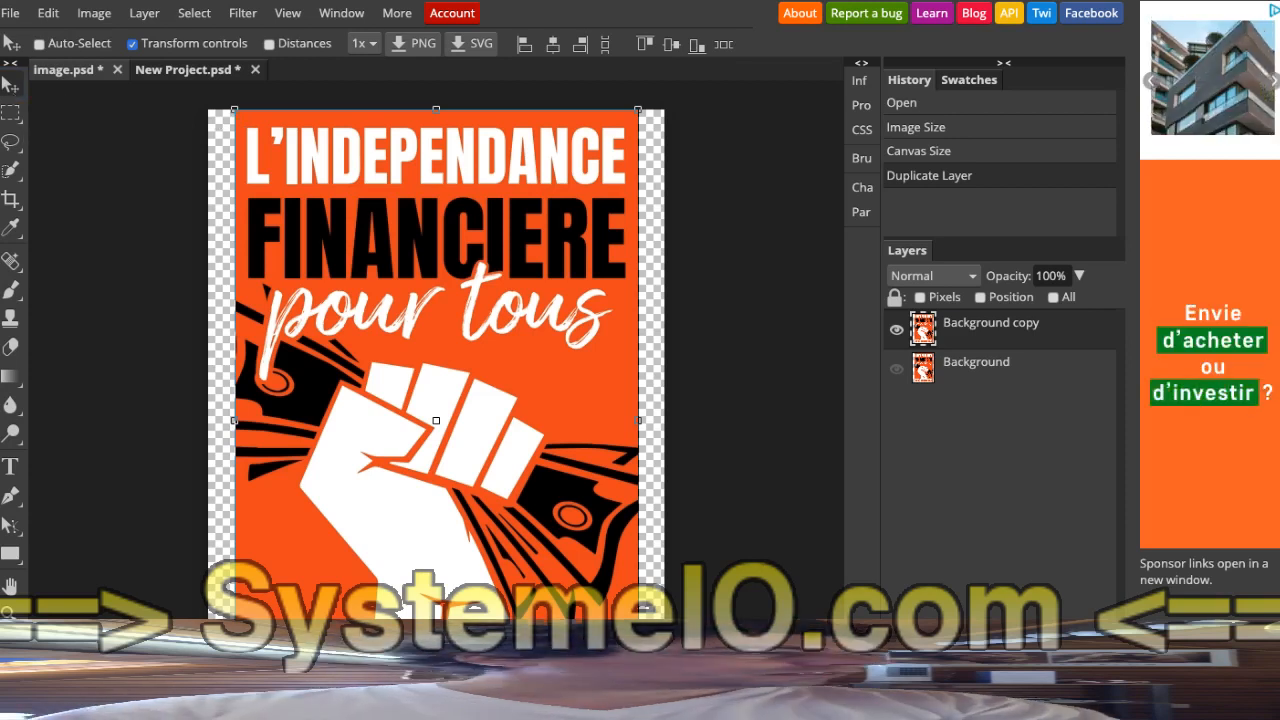
key(shift+Right)
key(shift+Right)
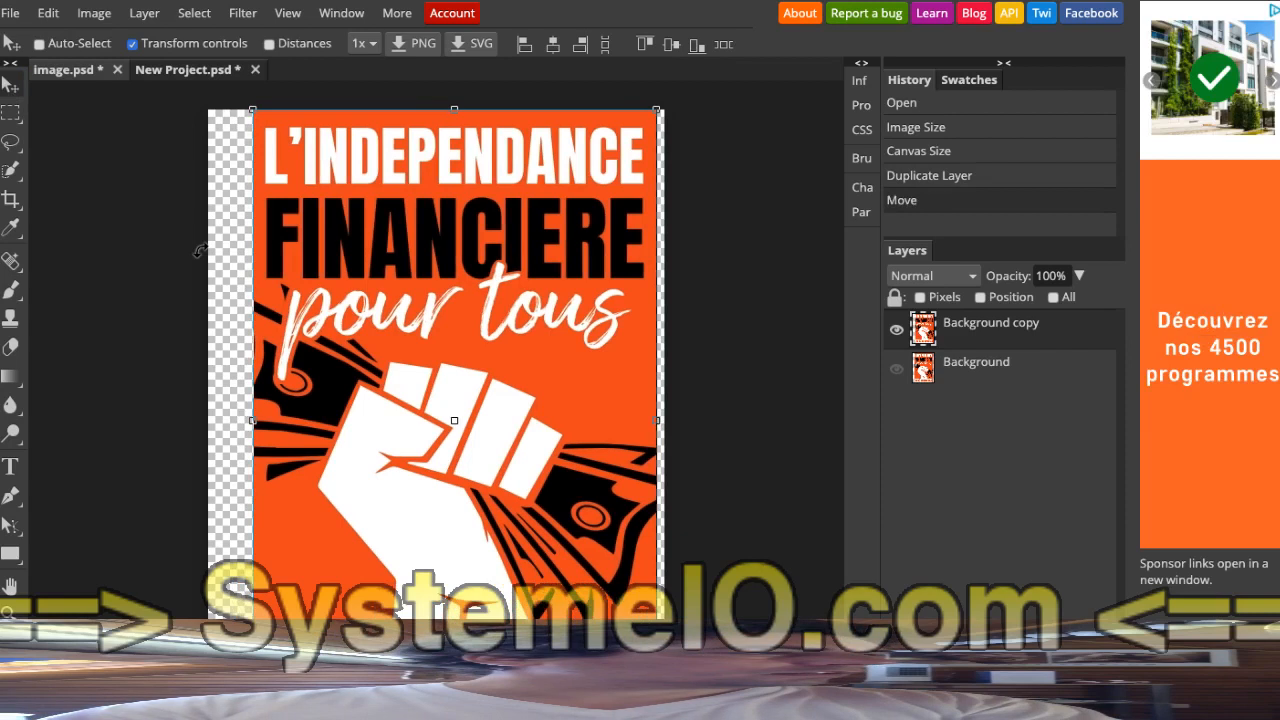
key(shift+Right)
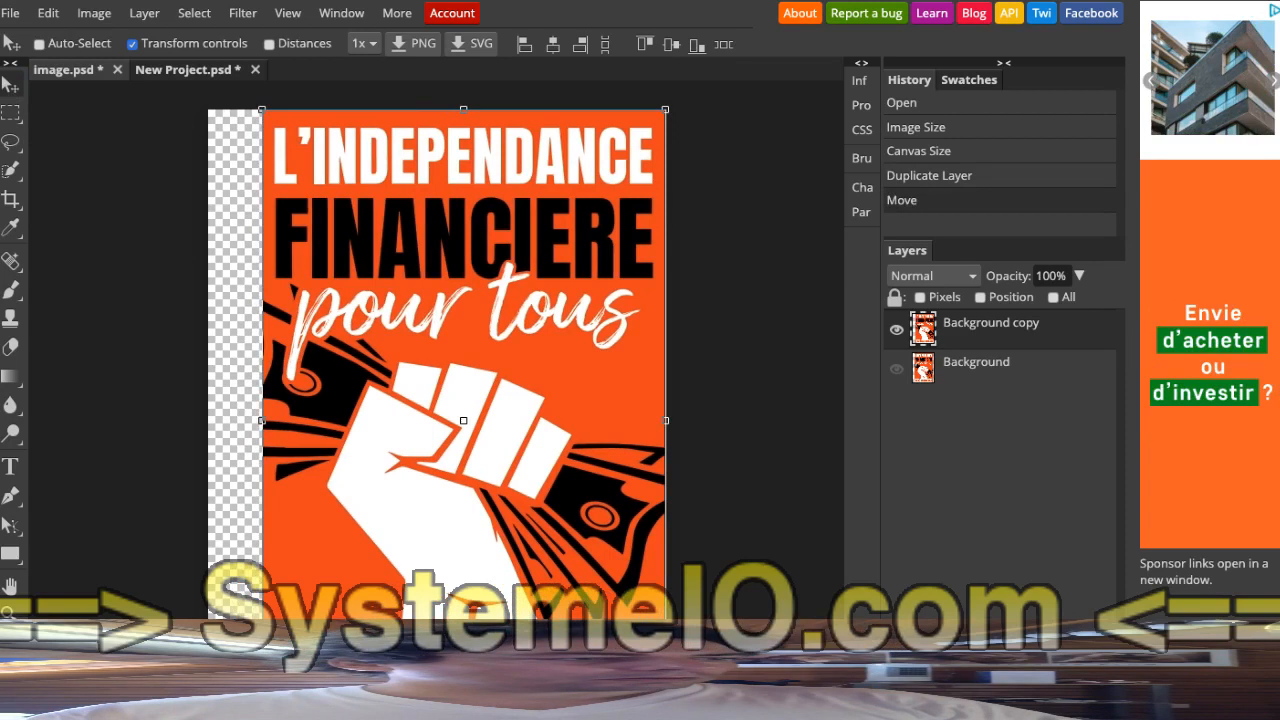
Add a new layer beneath Background copy, fill it completely with the orange sampled from the cover, and clear the selection
key(ctrl+shift+n)
drag(960, 330, 970, 391)
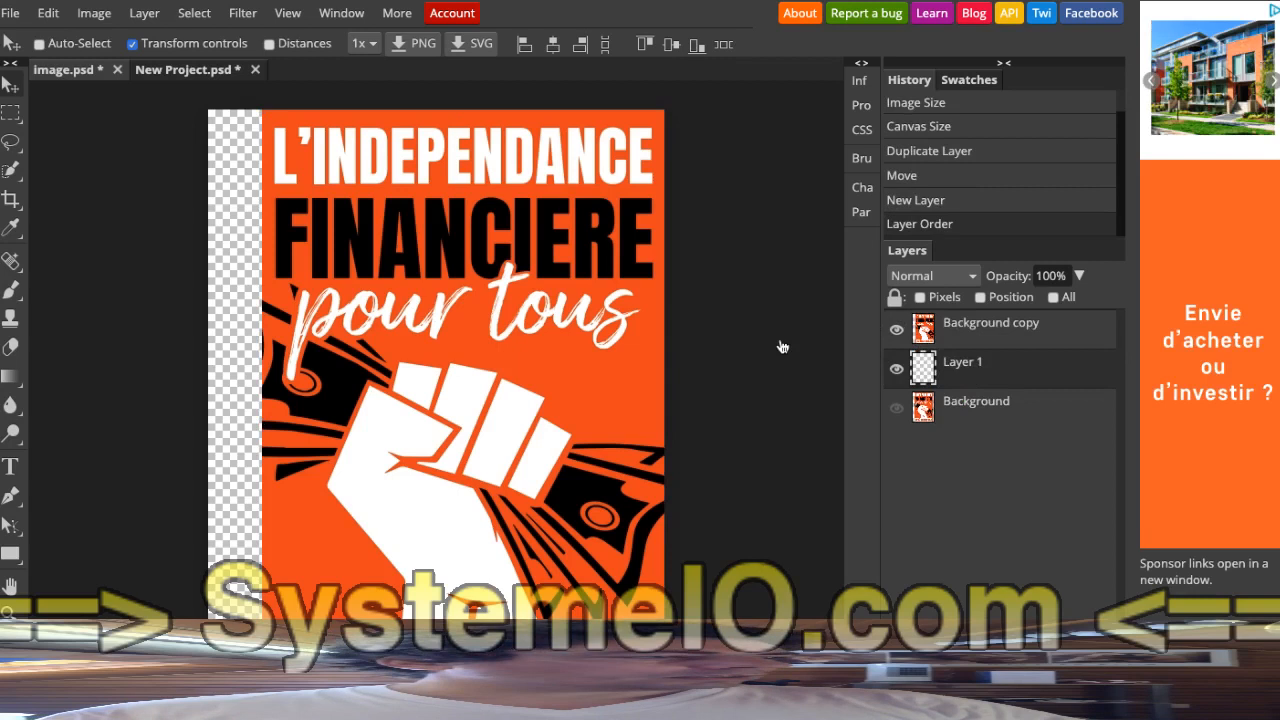
click(12, 231)
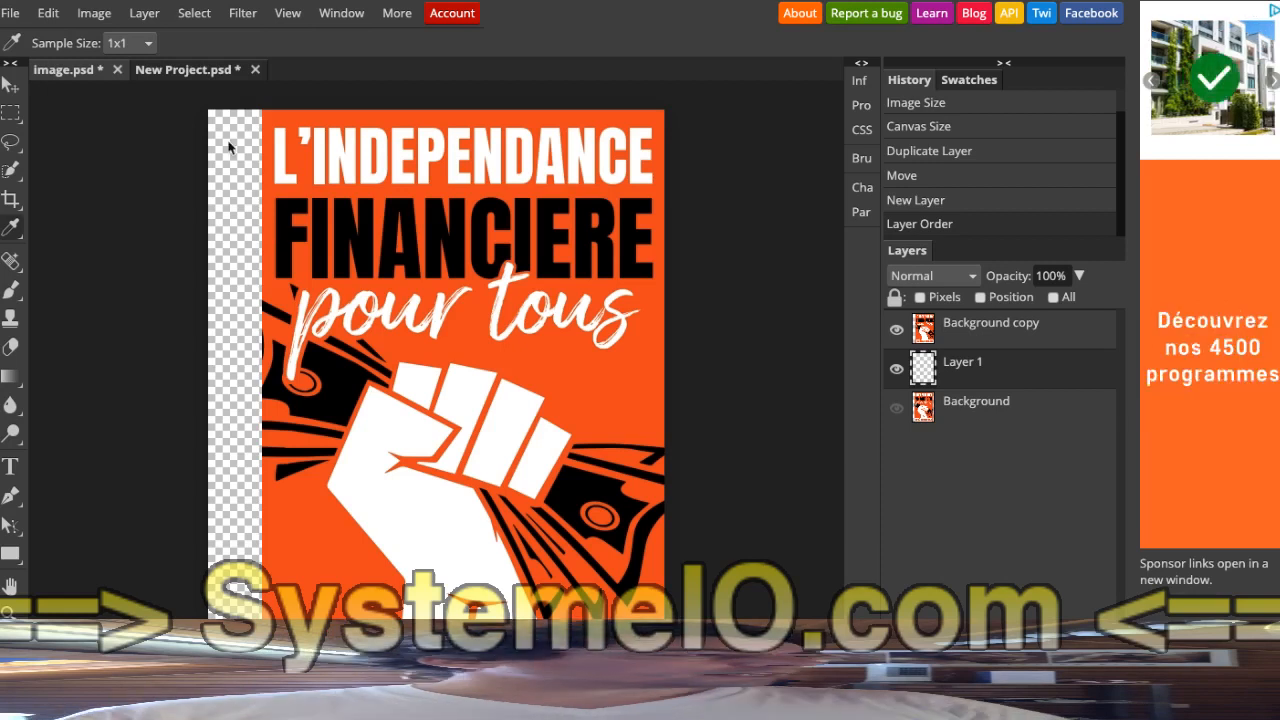
key(ctrl+a)
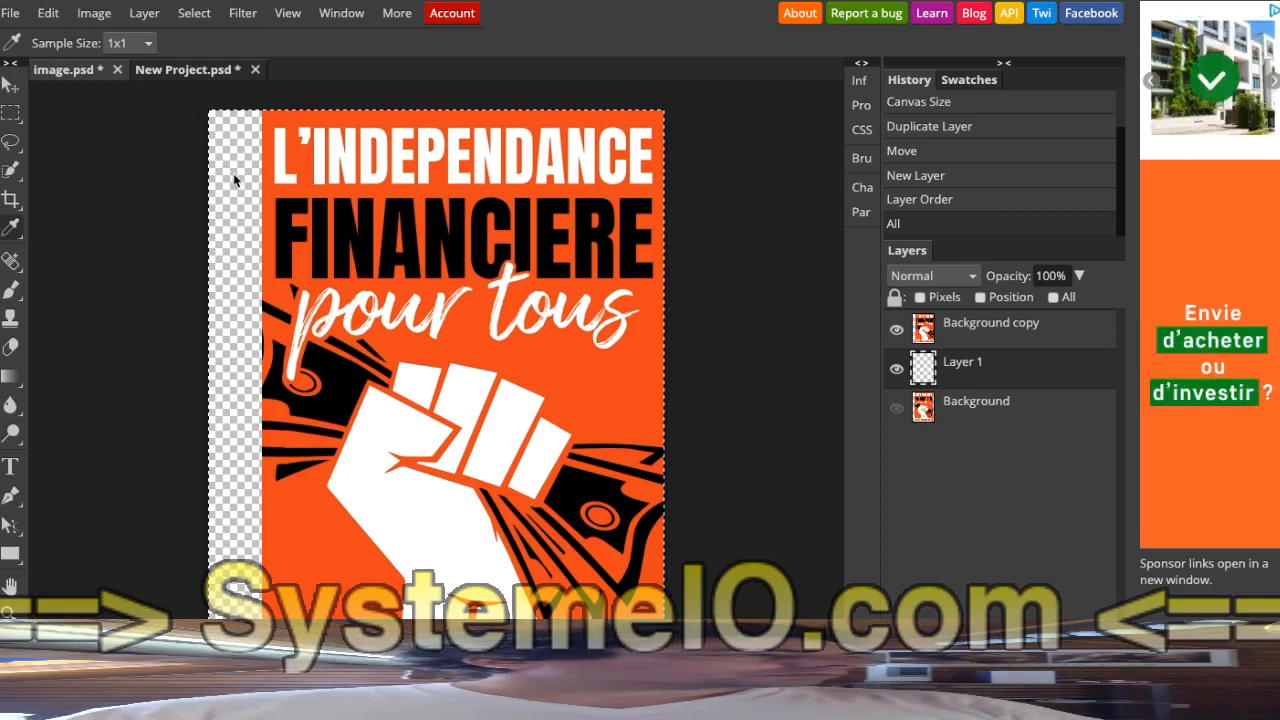
click(48, 14)
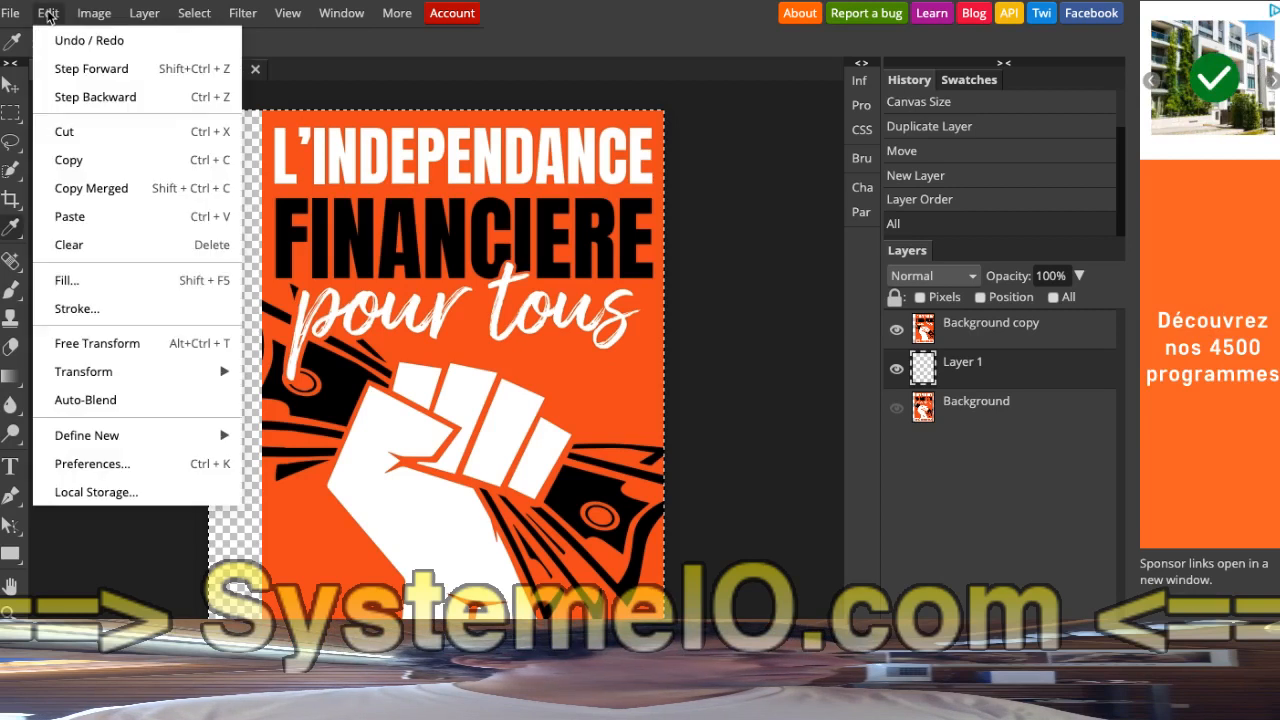
click(87, 282)
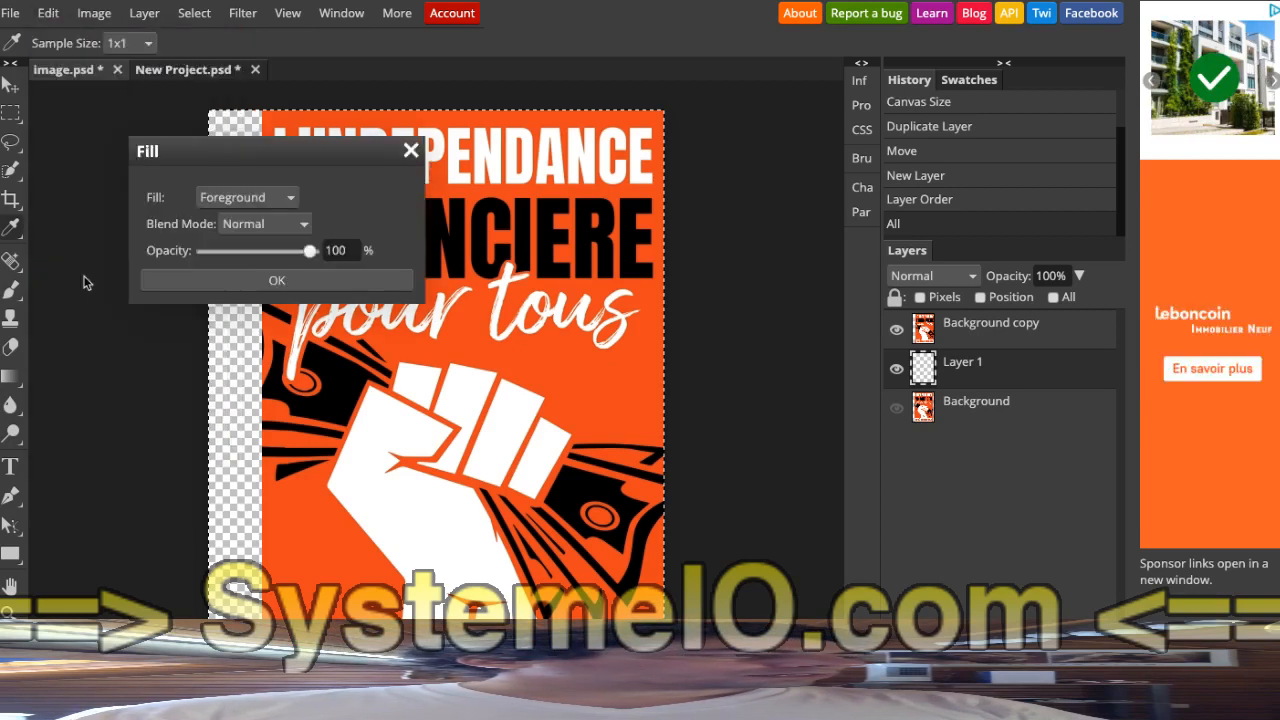
click(181, 278)
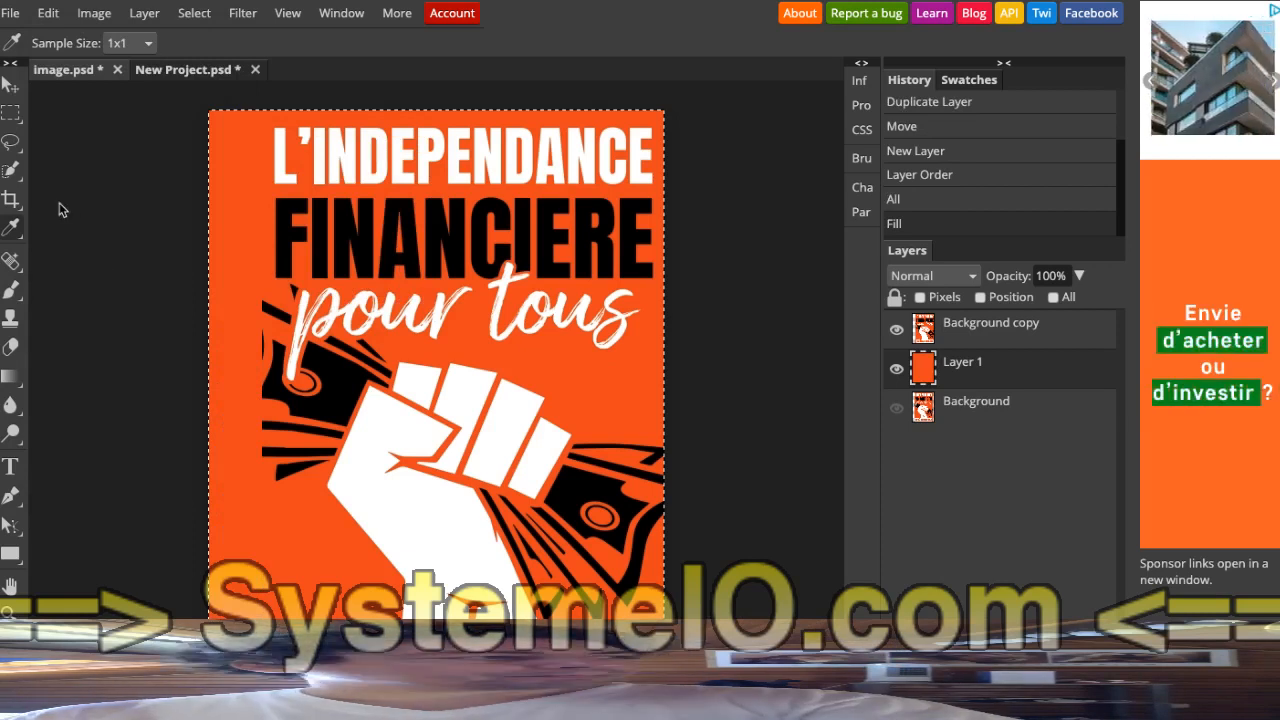
key(ctrl+d)
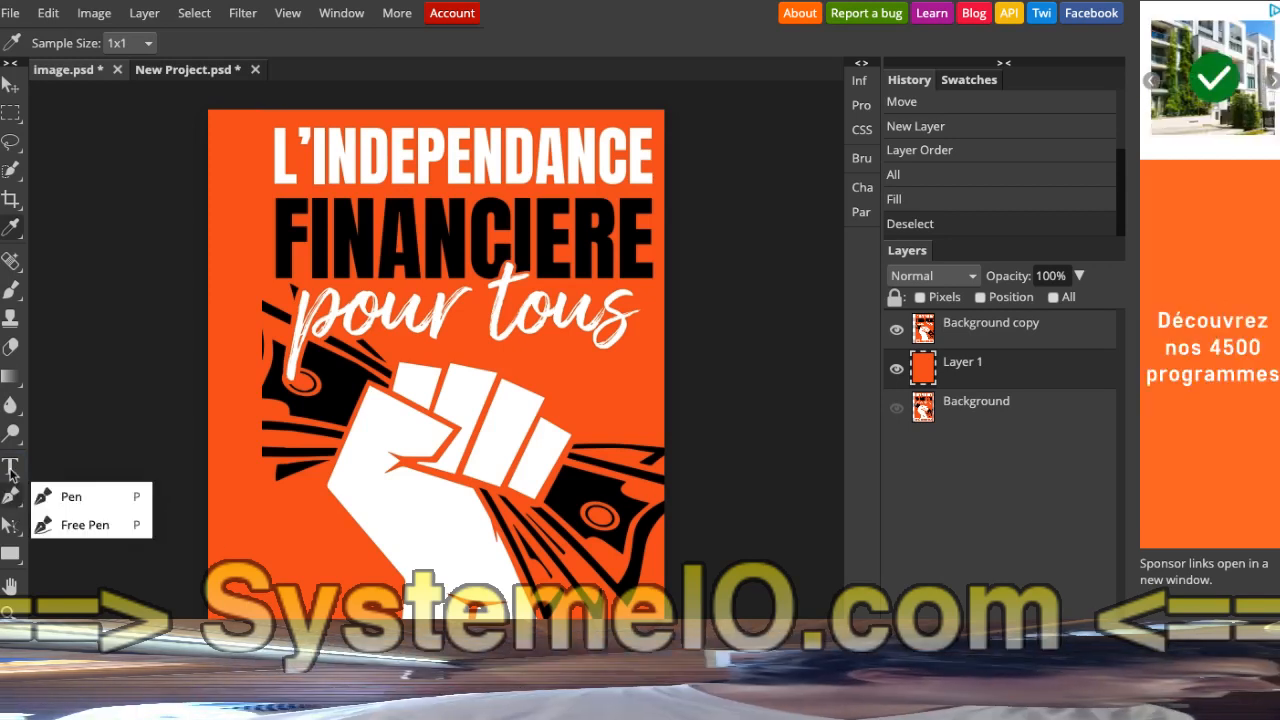
Add the text "L'INDEPENDANCE FINANCIERE POUR TOUS" over the cover and place its layer above Background copy
key(t)
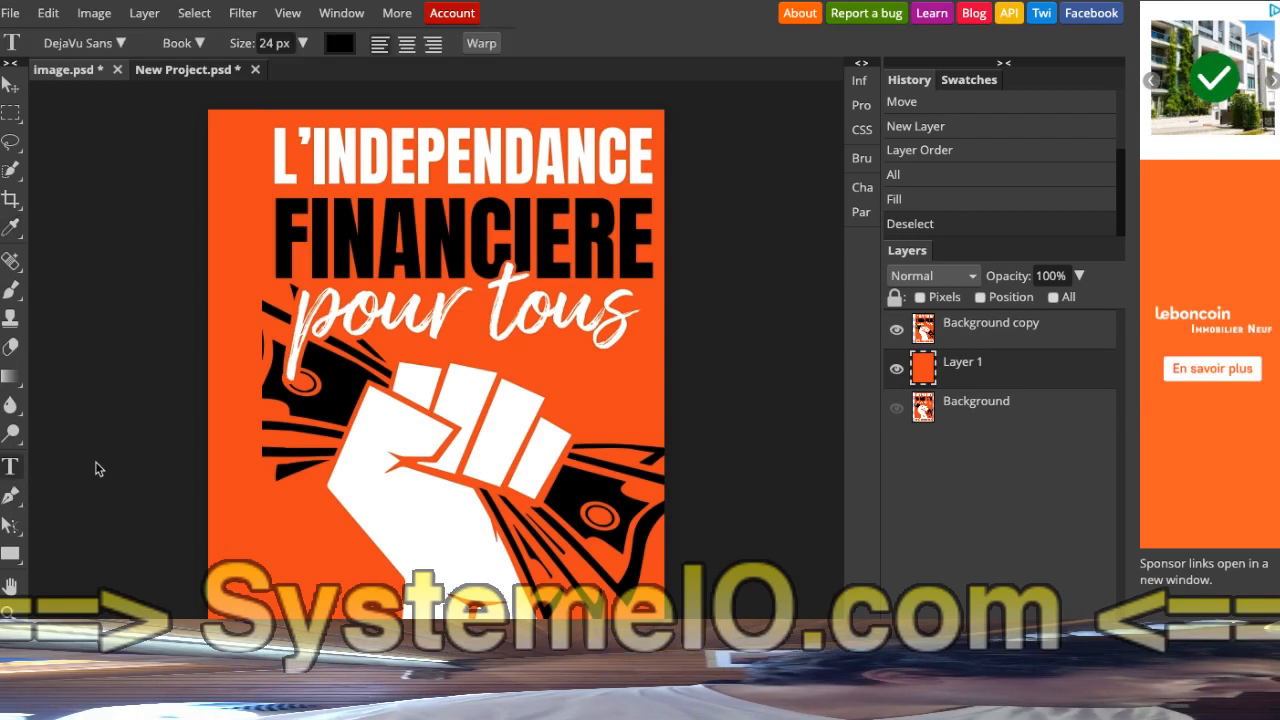
click(288, 524)
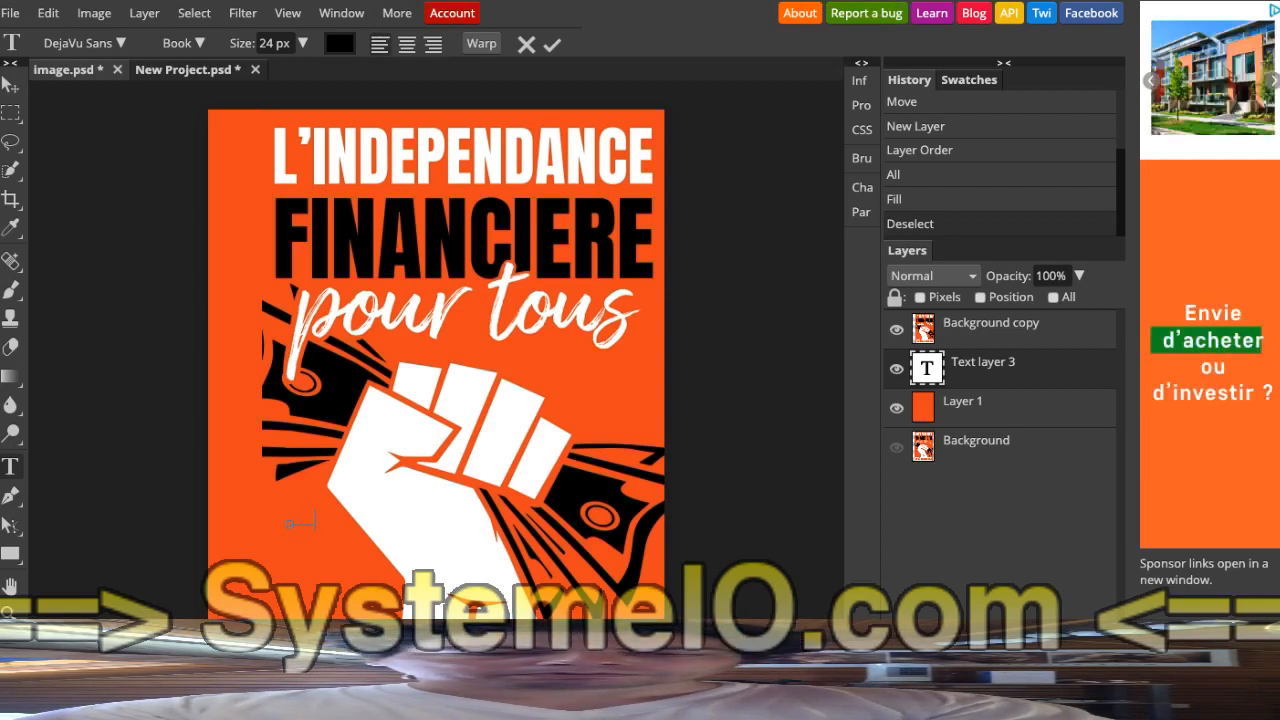
drag(315, 522, 757, 521)
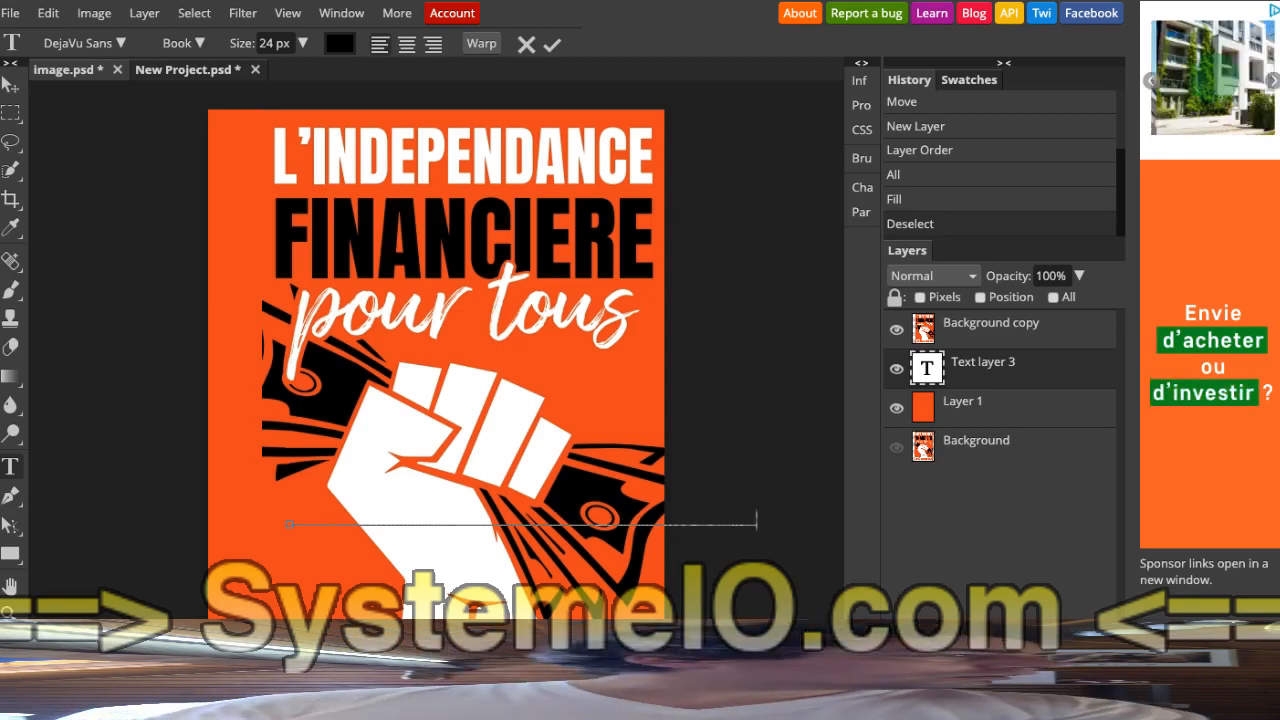
drag(757, 521, 757, 521)
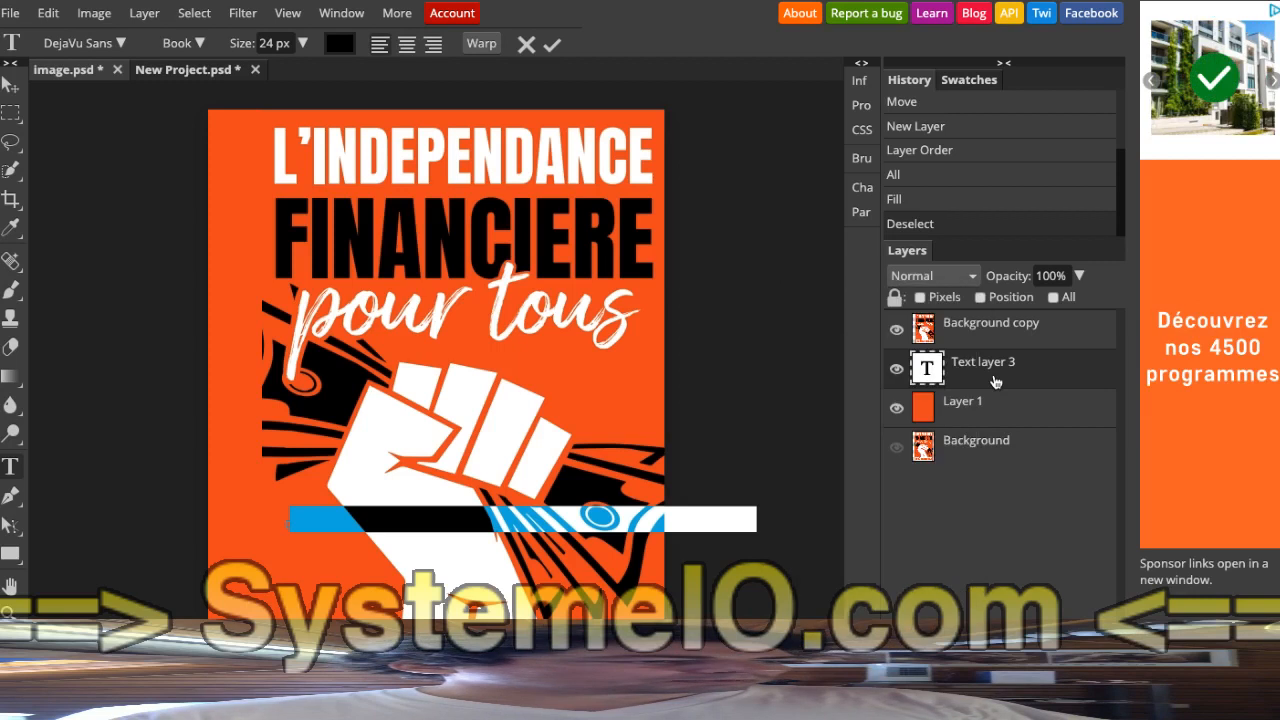
drag(994, 380, 988, 342)
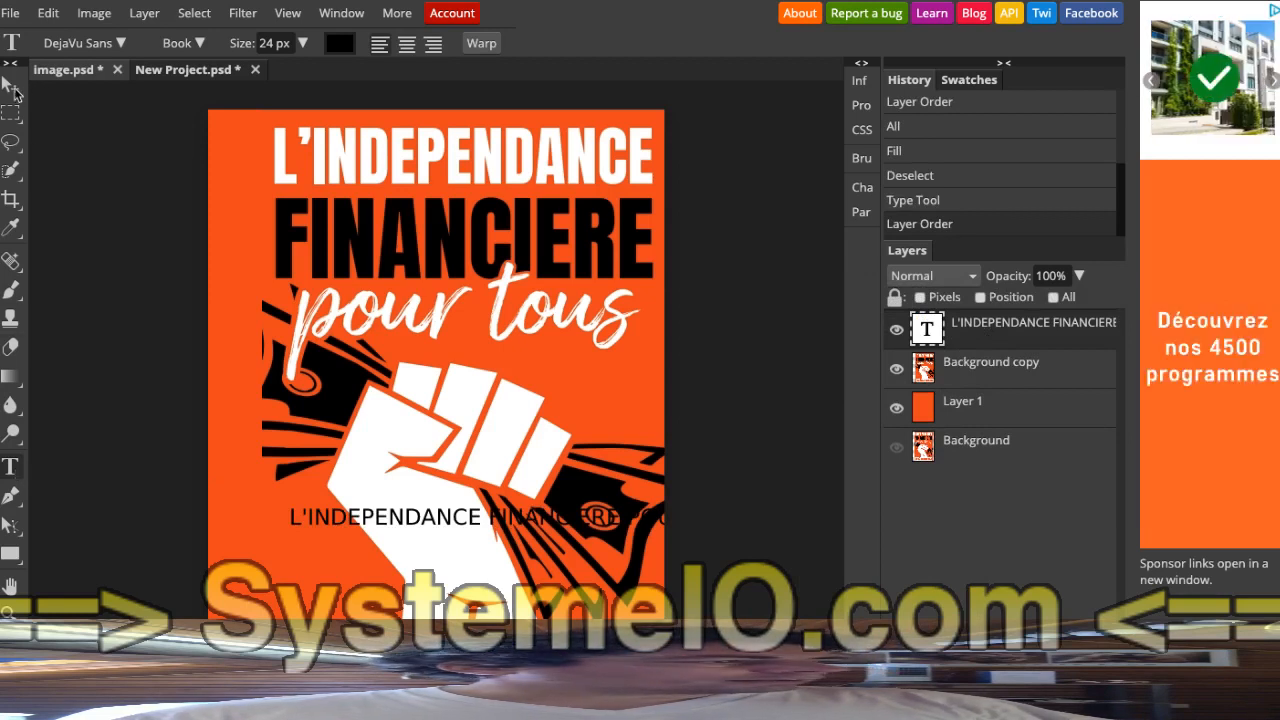
Rotate the title text 90° so it reads downward, and place it in the empty orange spine strip beside the artwork
key(v)
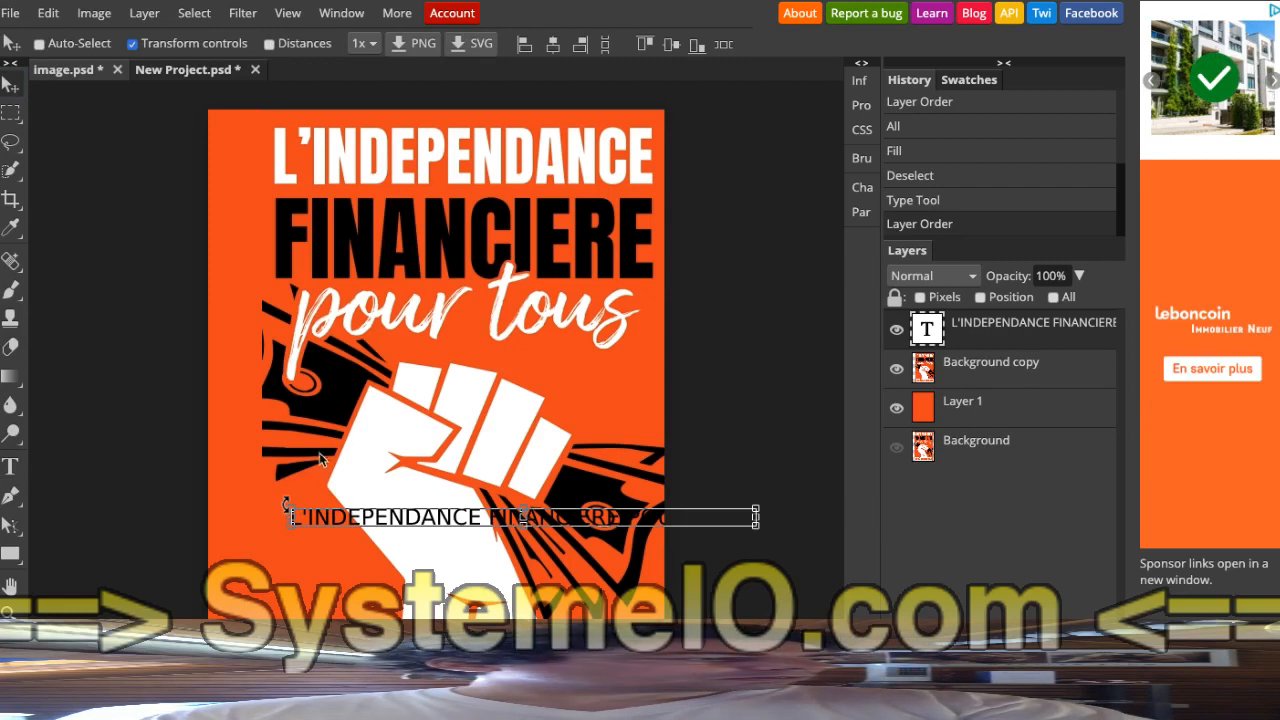
drag(320, 458, 532, 360)
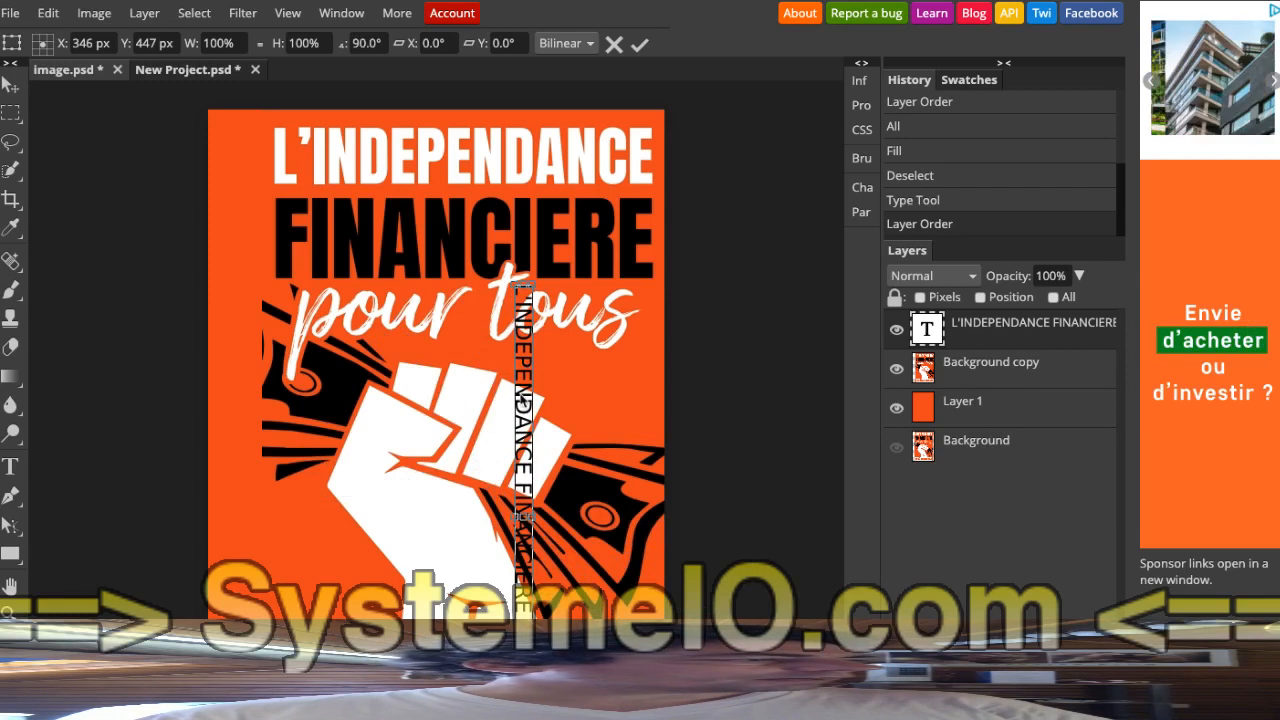
mouse_move(17, 92)
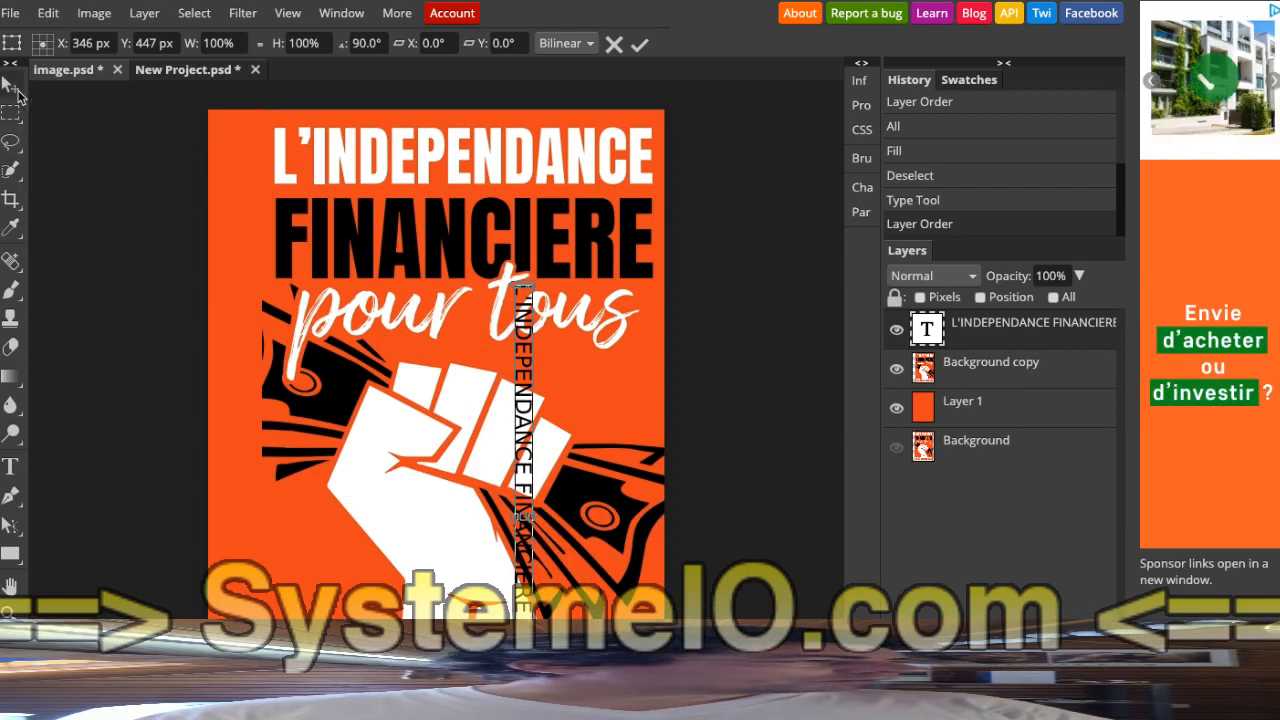
key(Return)
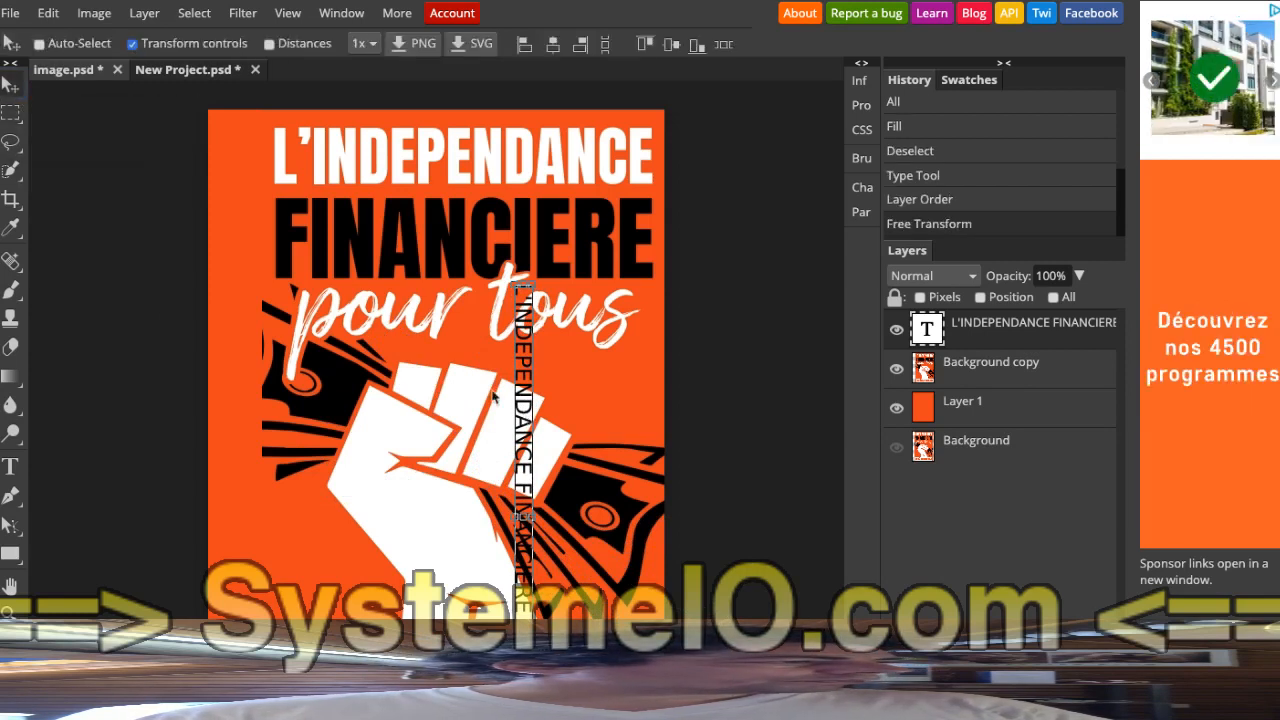
drag(492, 396, 235, 262)
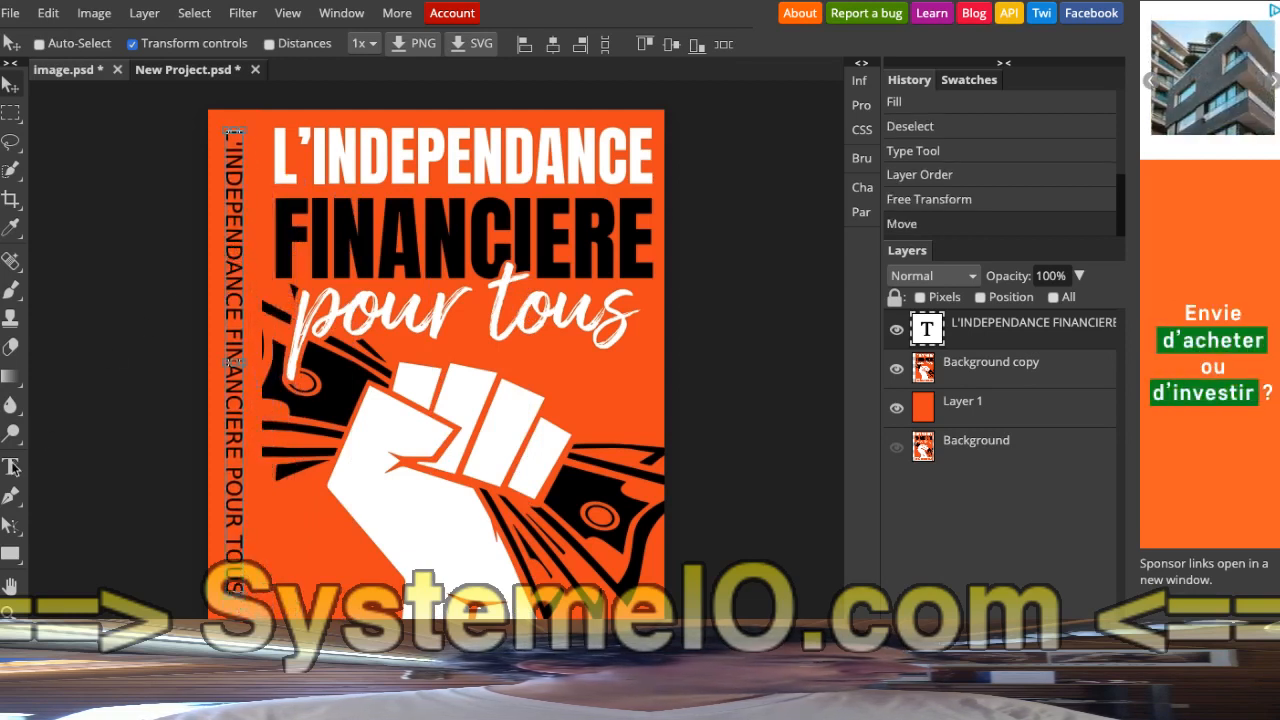
Enlarge the whole spine title to a font size of 31 px
click(11, 468)
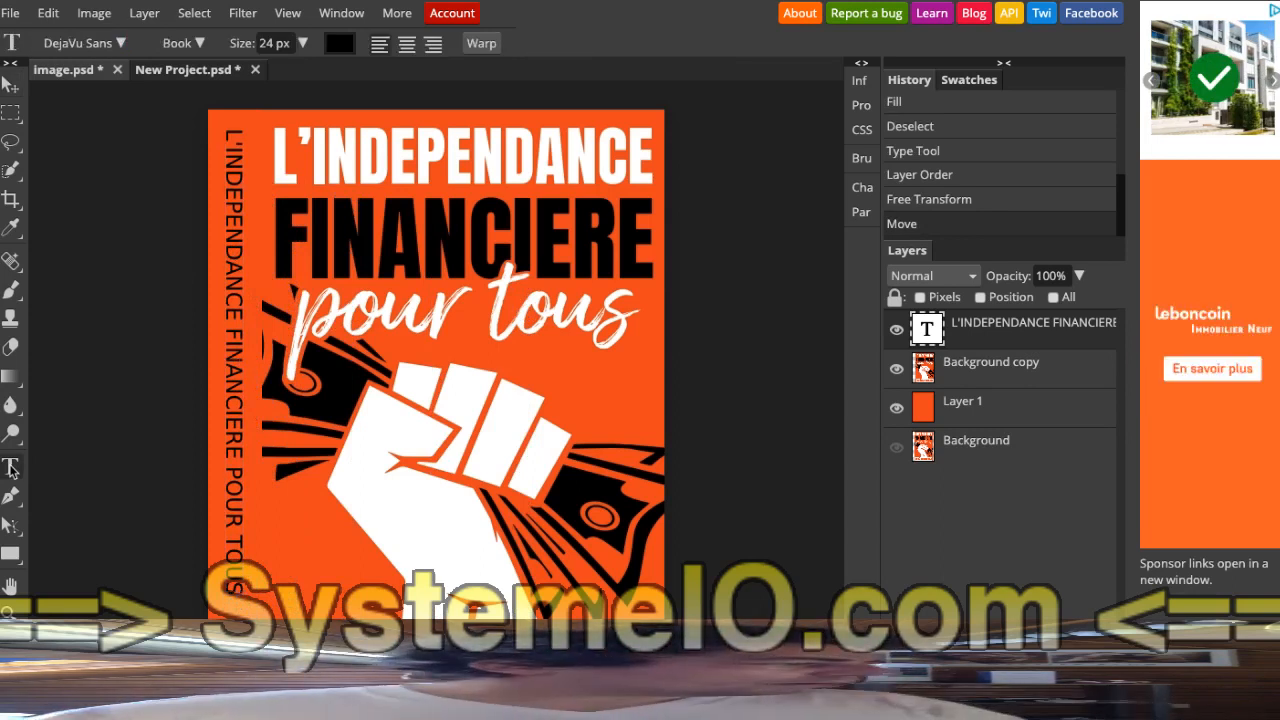
double_click(231, 375)
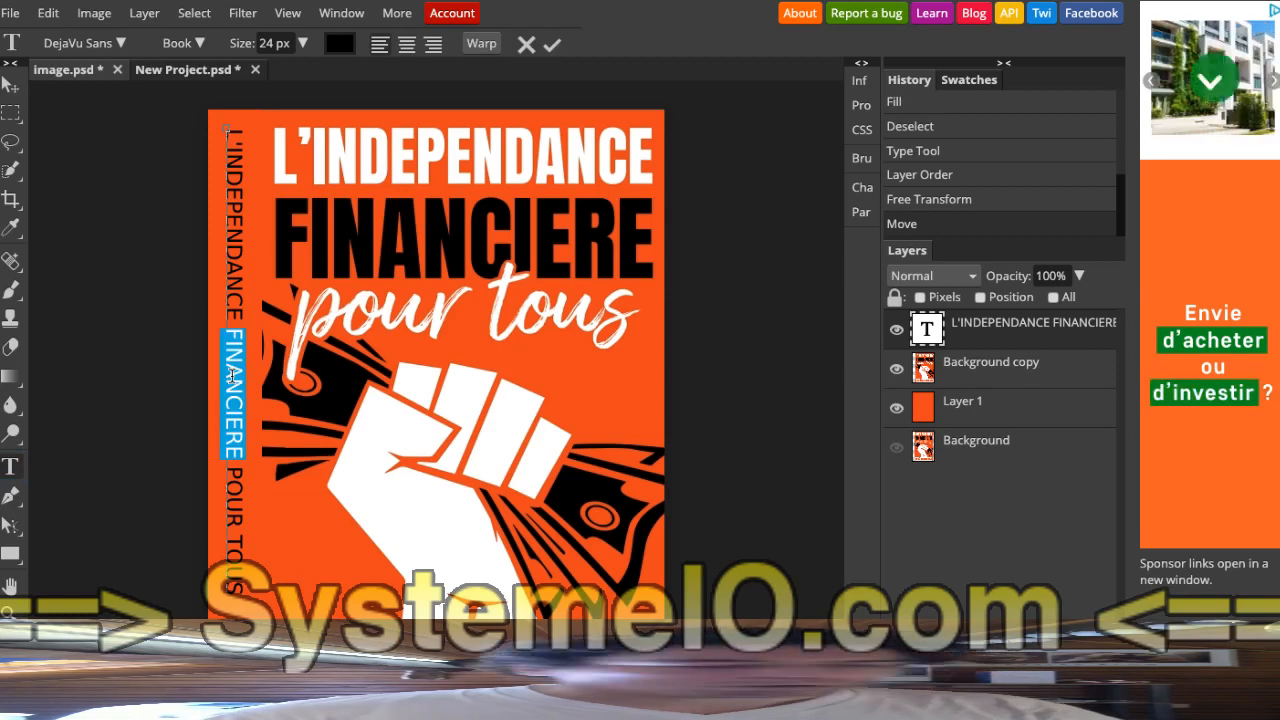
key(ctrl+a)
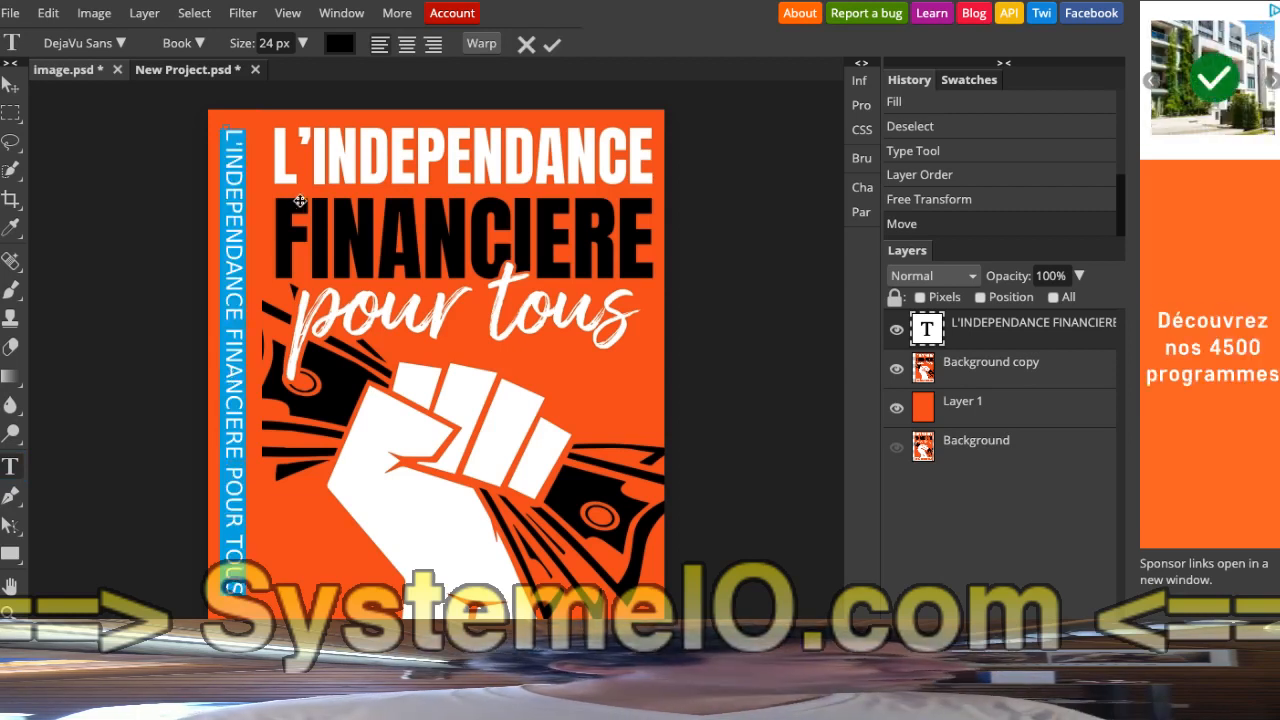
click(303, 45)
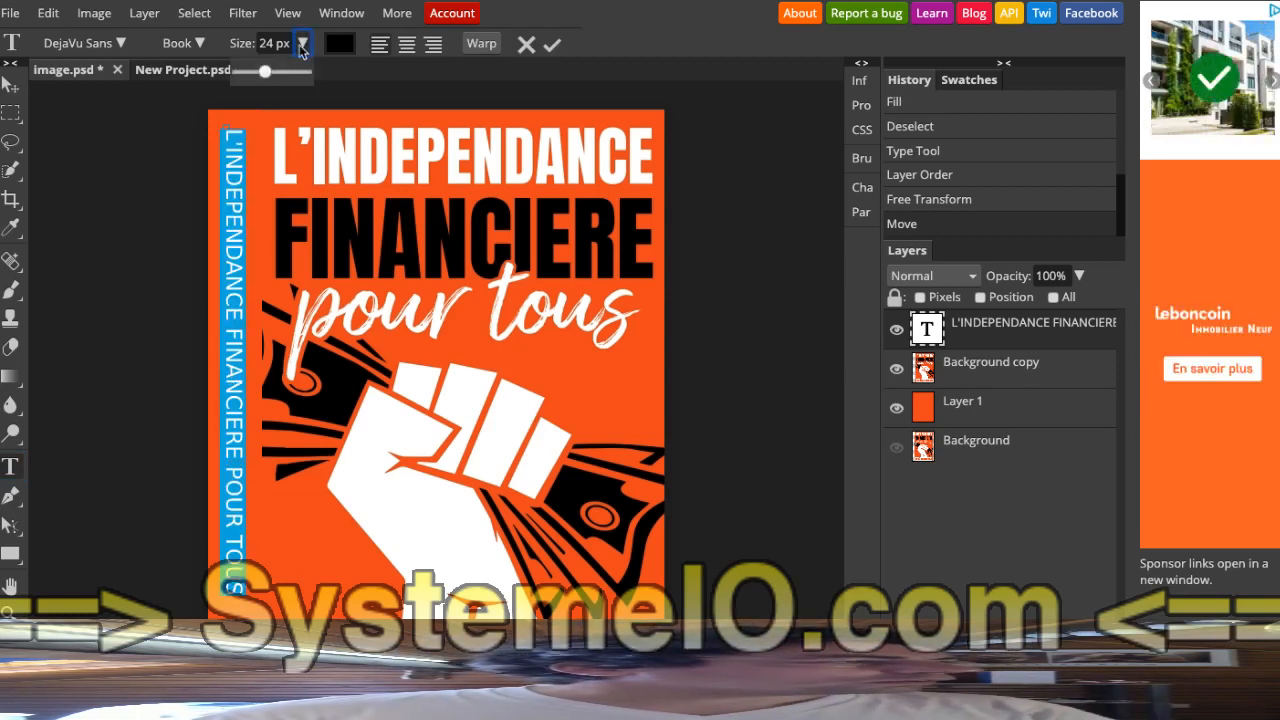
drag(268, 80, 266, 77)
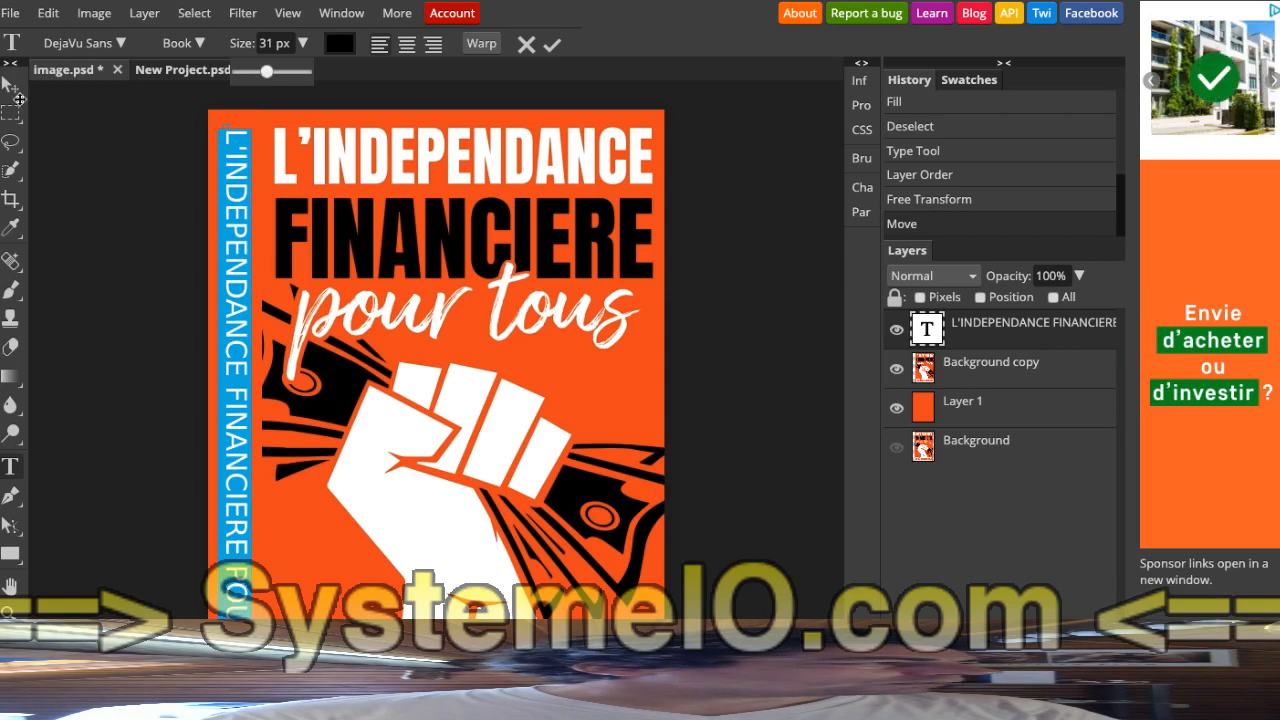
click(13, 89)
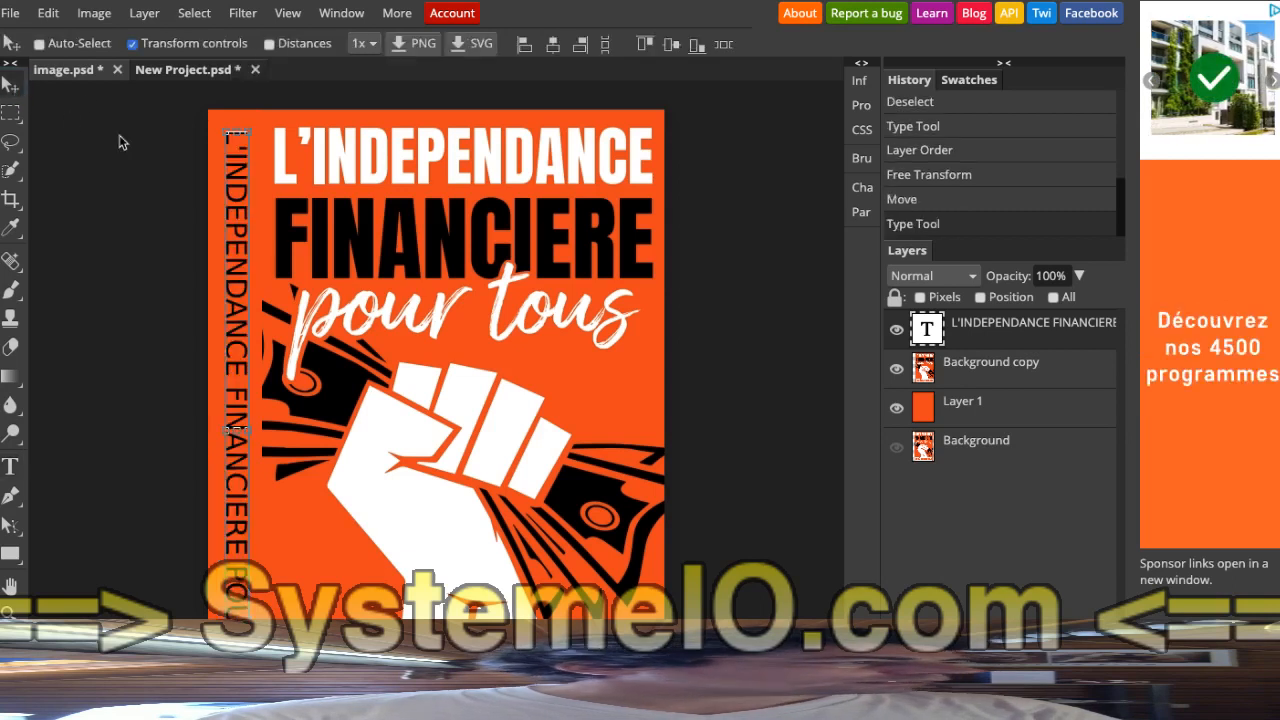
Nudge the spine title up and slightly left to position it within the orange strip
key(Up)
key(Up)
key(Up)
key(Up)
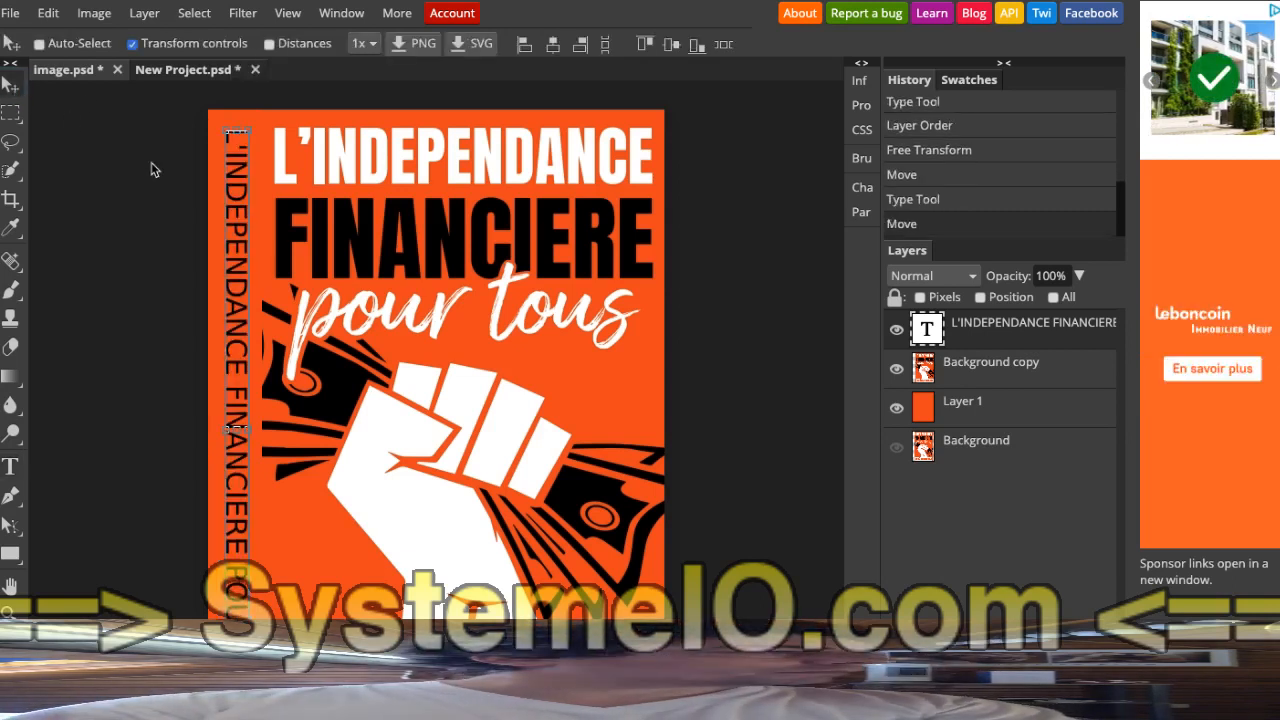
key(Up)
key(Up)
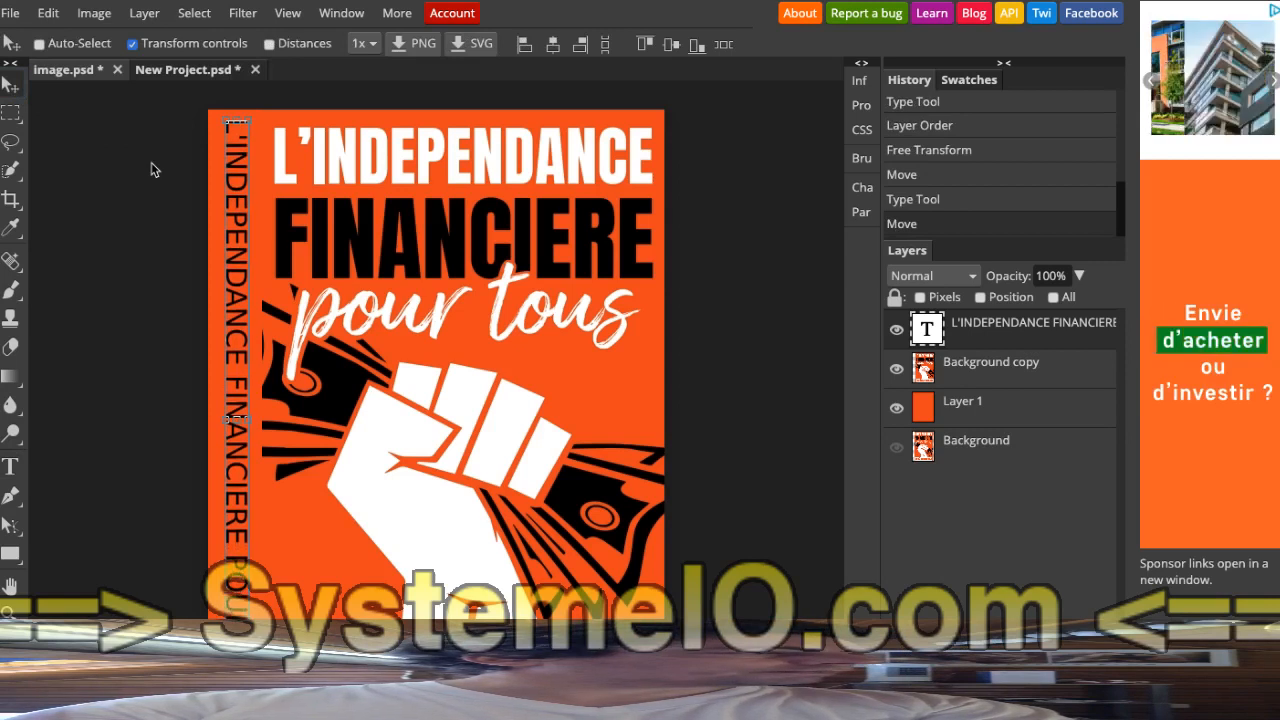
key(Up)
key(Up)
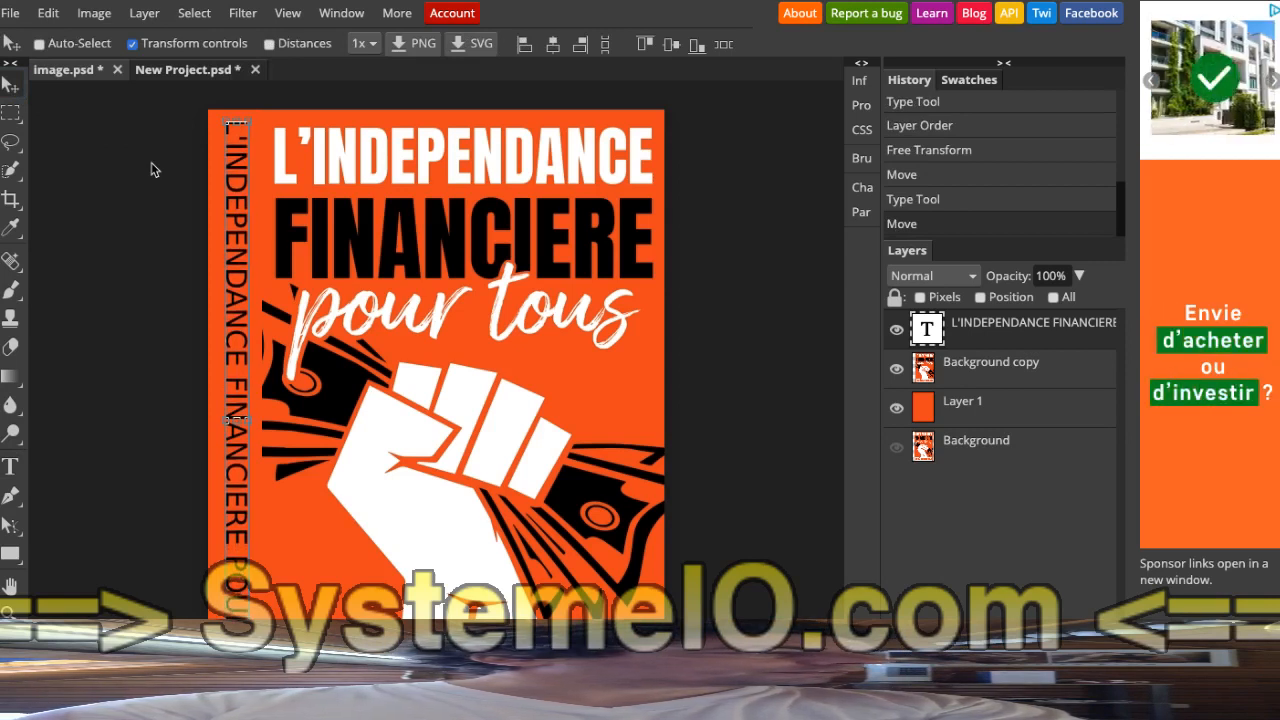
key(Left)
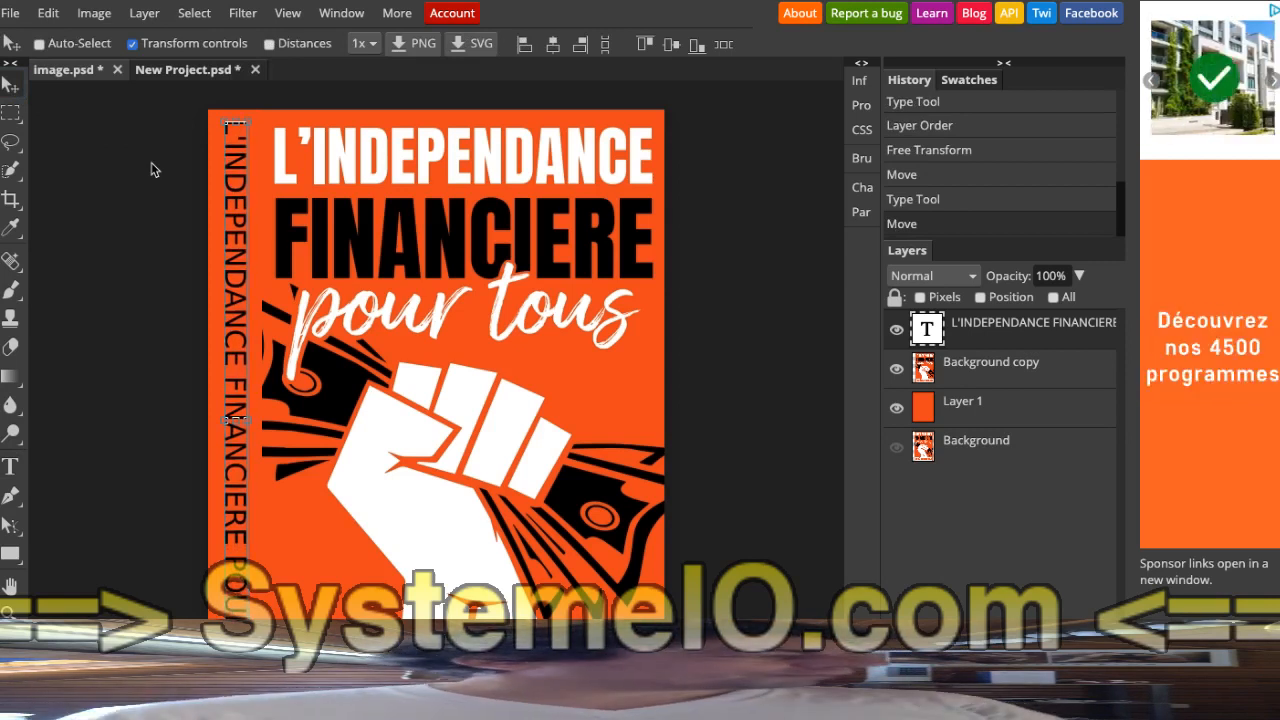
Colour the word "L'INDEPENDANCE" in the spine title white (ffffff)
click(12, 467)
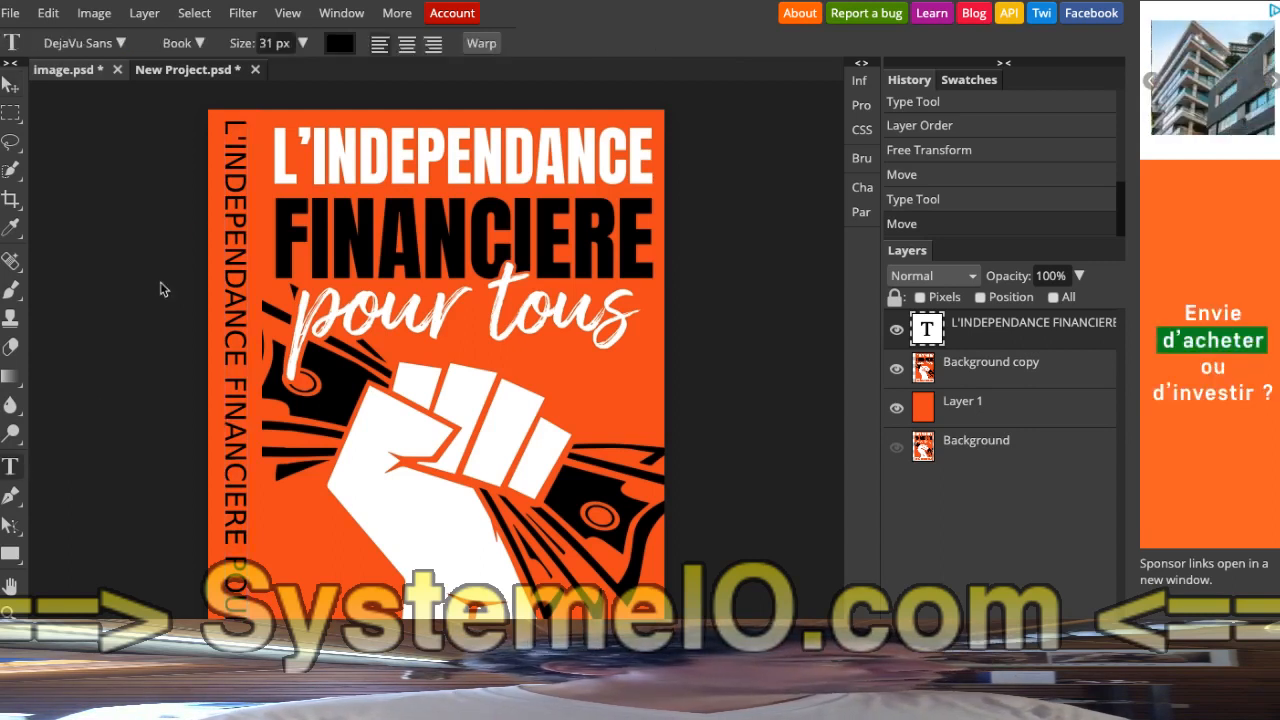
click(235, 165)
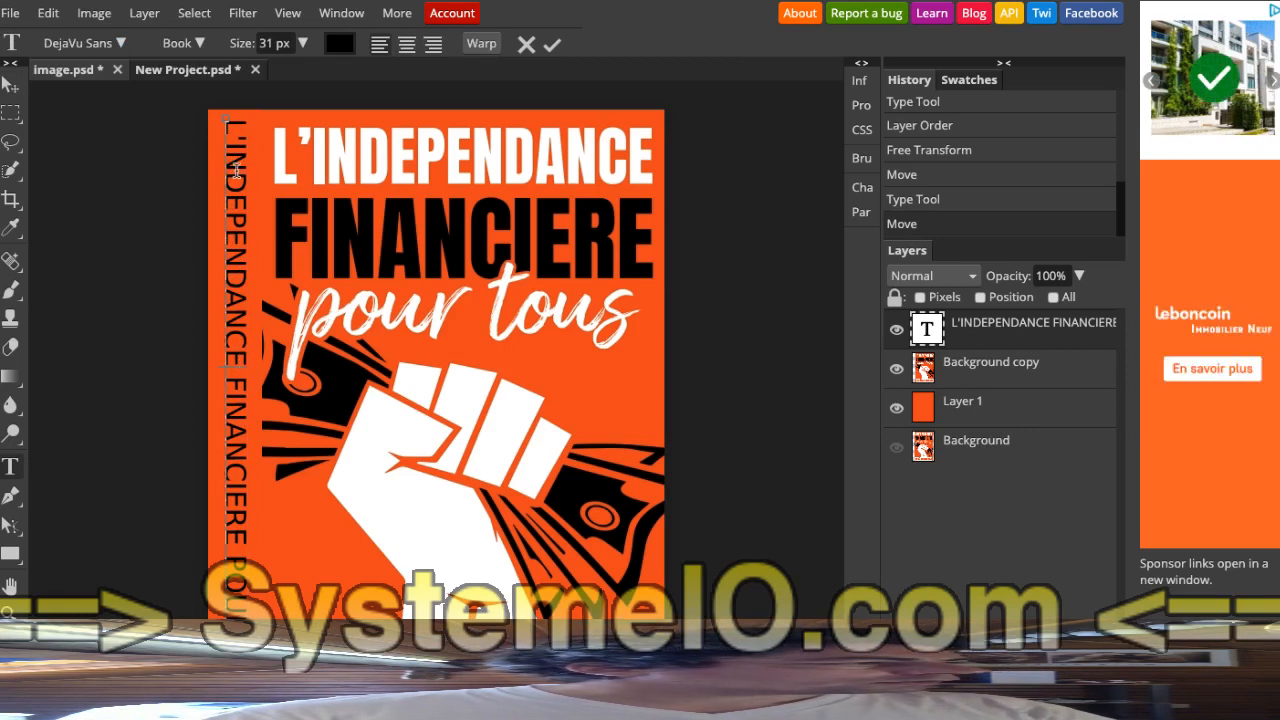
drag(236, 368, 237, 120)
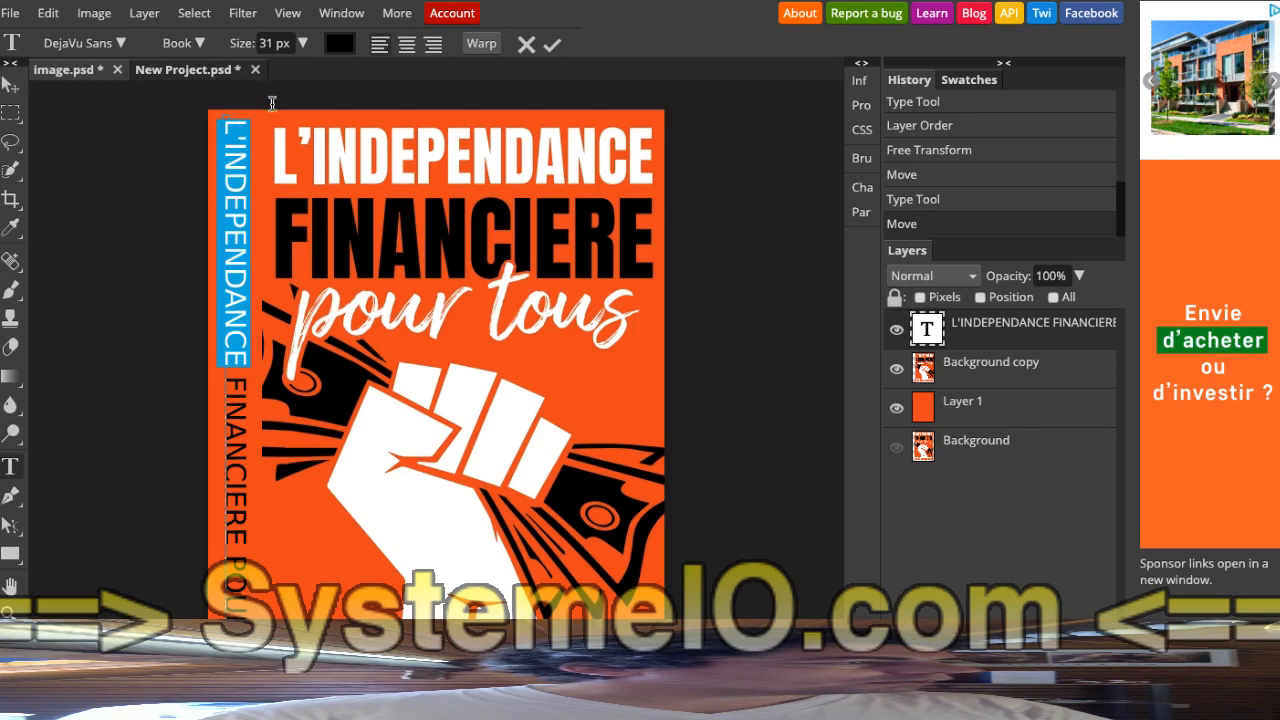
click(341, 45)
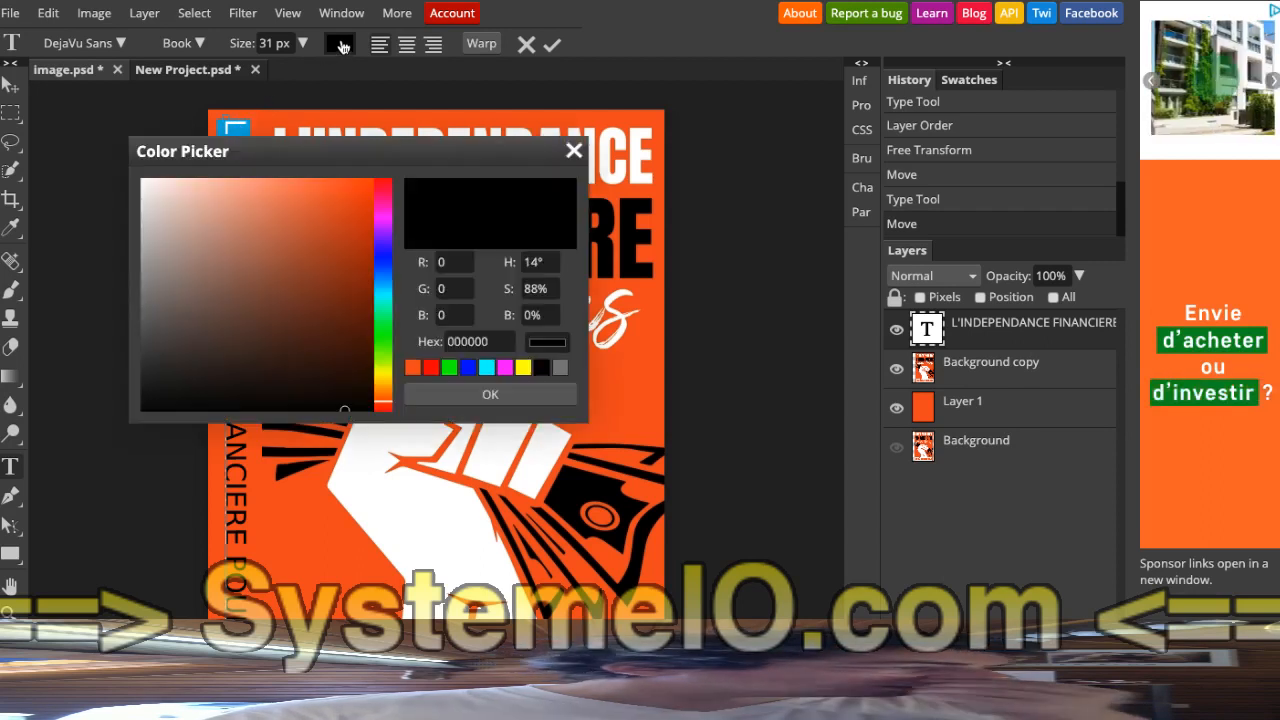
click(148, 184)
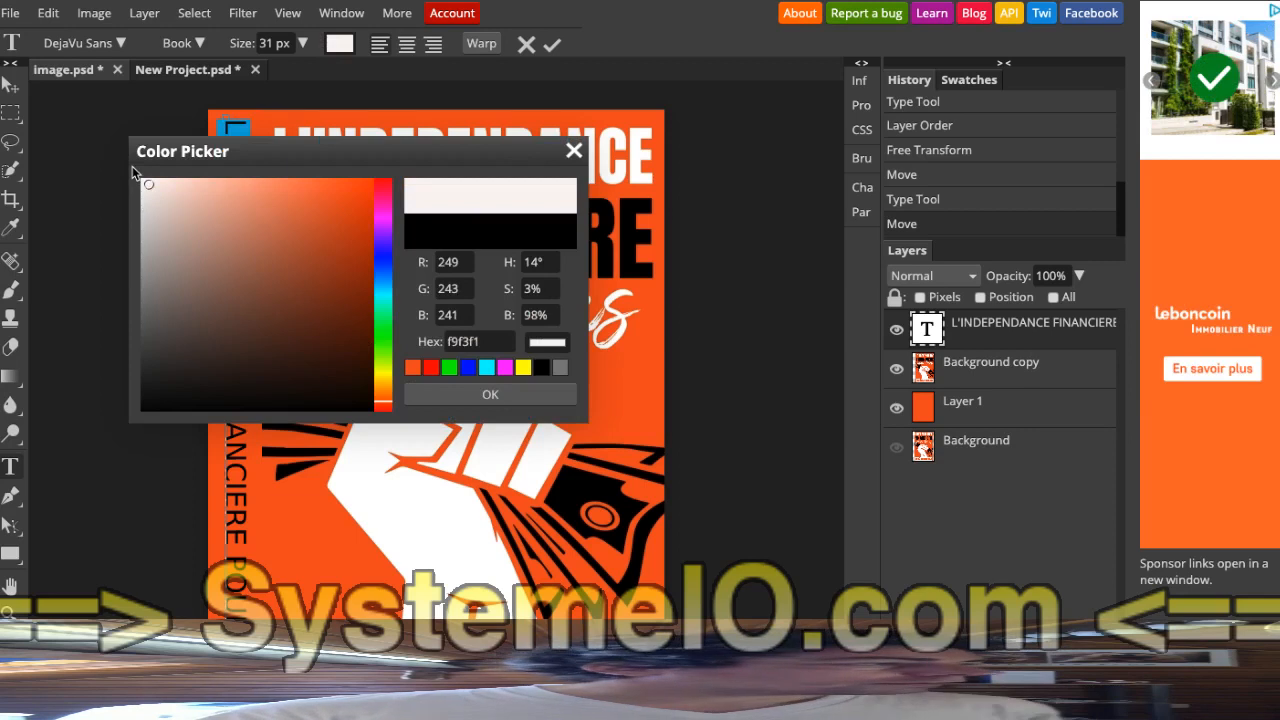
click(132, 166)
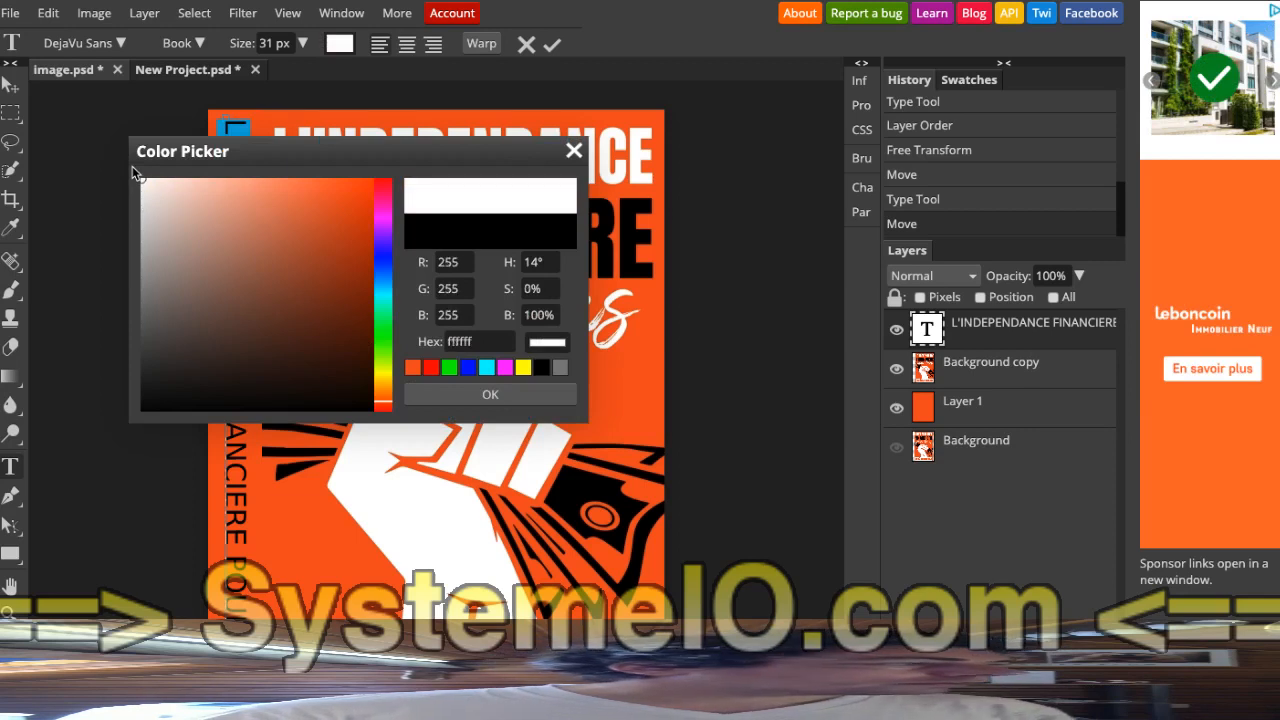
click(483, 394)
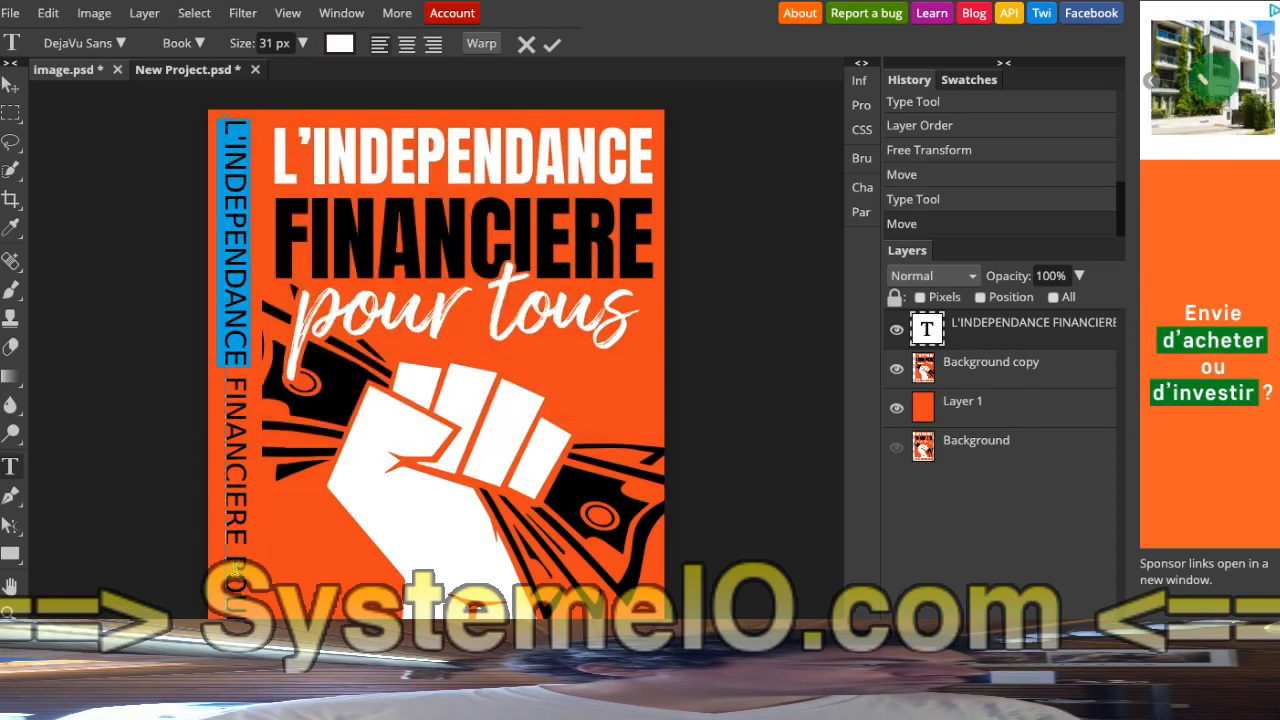
Colour the words "POUR TOUS" at the end of the spine title white (ffffff) and commit the text edit
drag(231, 566, 244, 650)
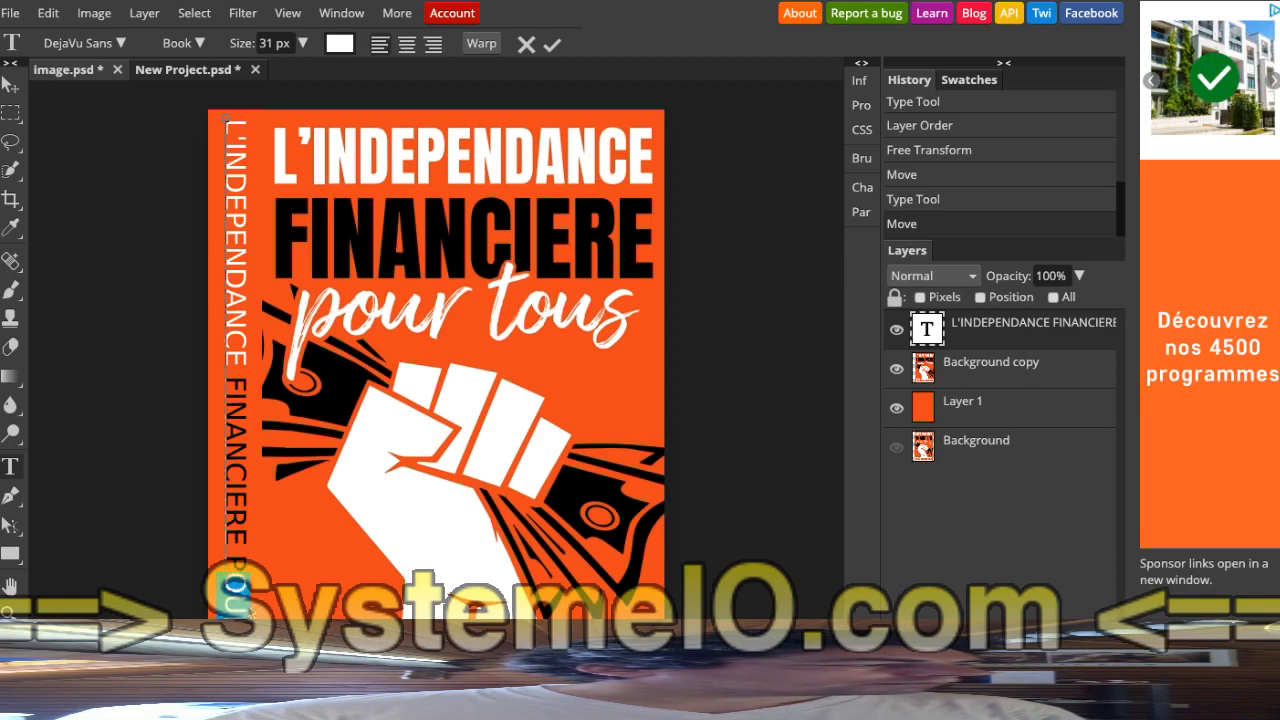
click(231, 553)
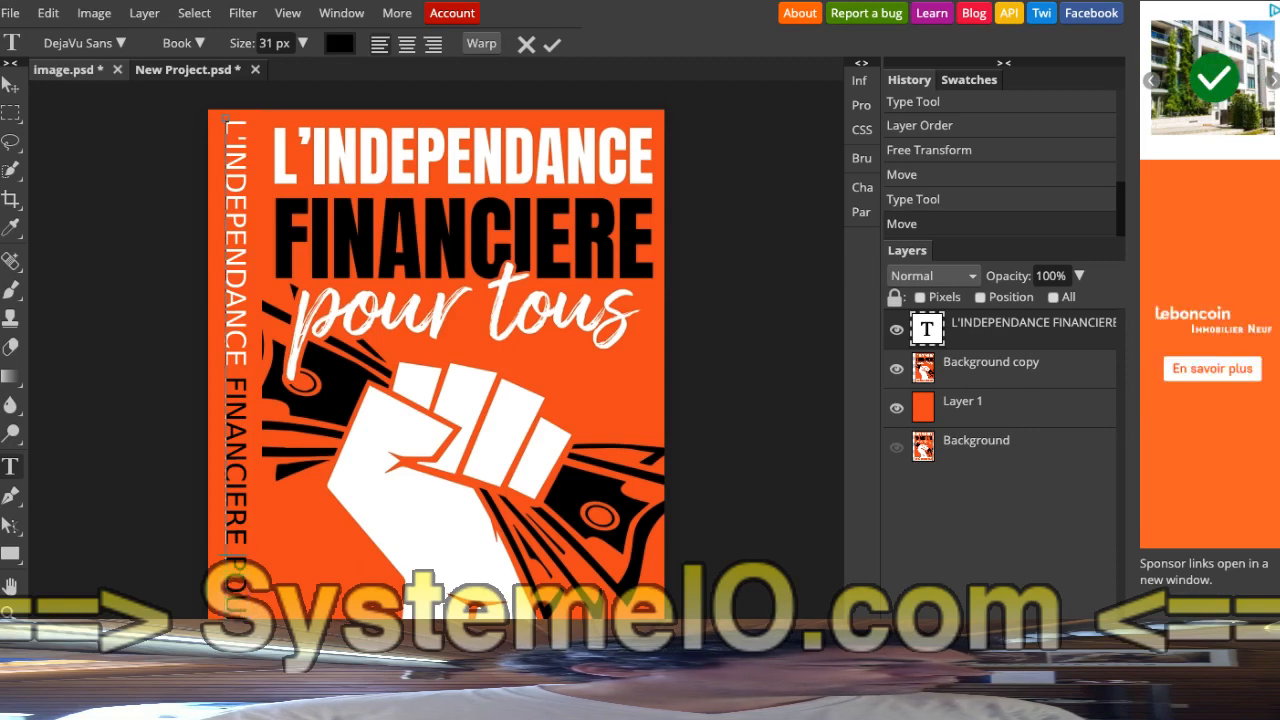
drag(231, 554, 238, 650)
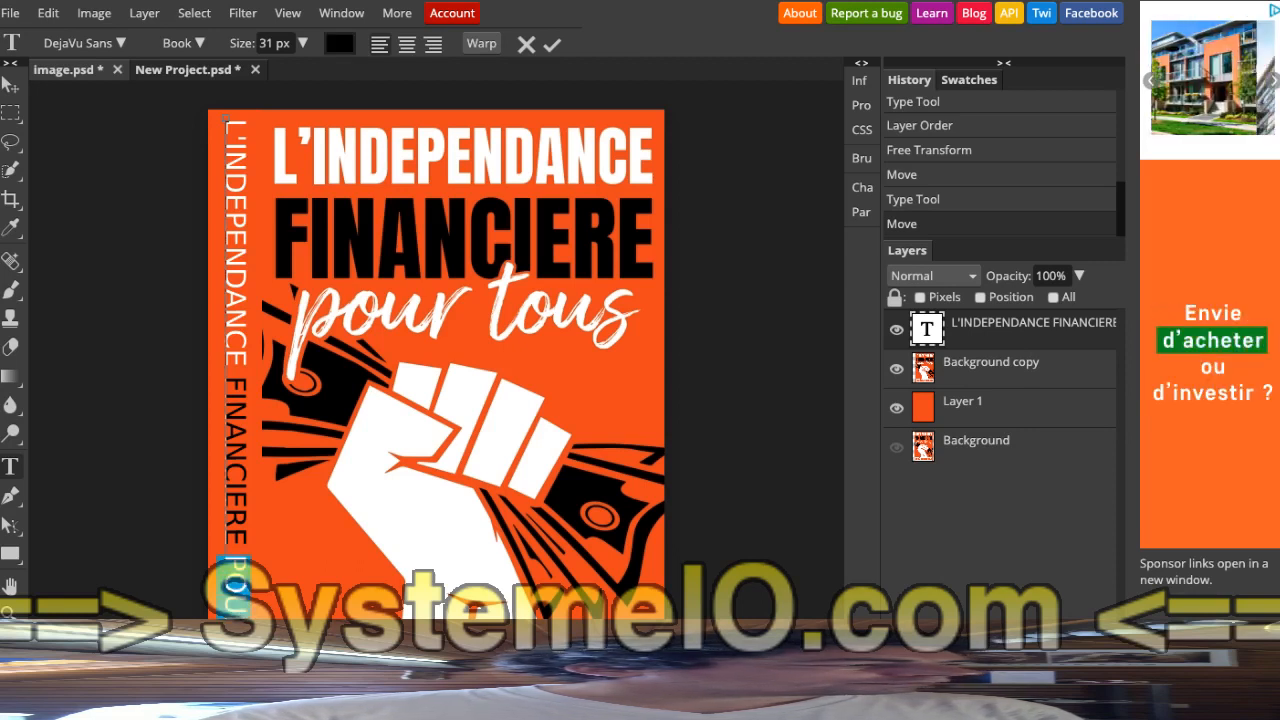
click(343, 48)
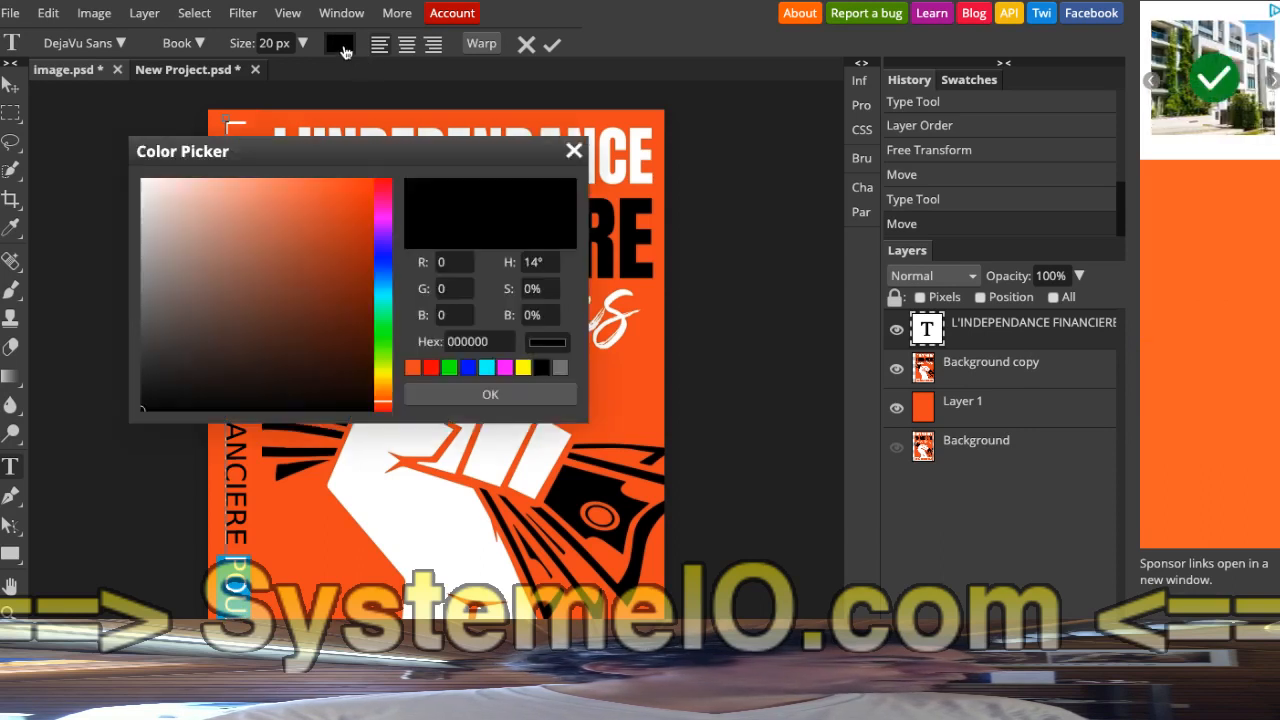
click(156, 186)
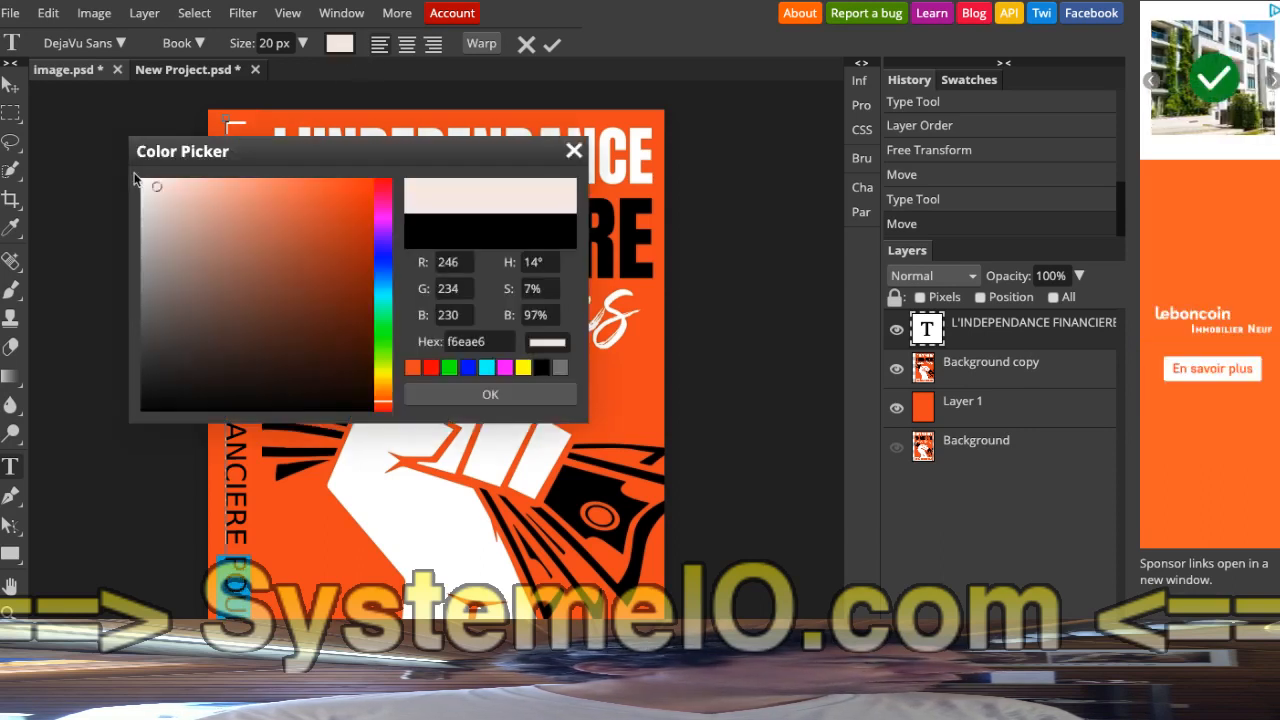
click(141, 180)
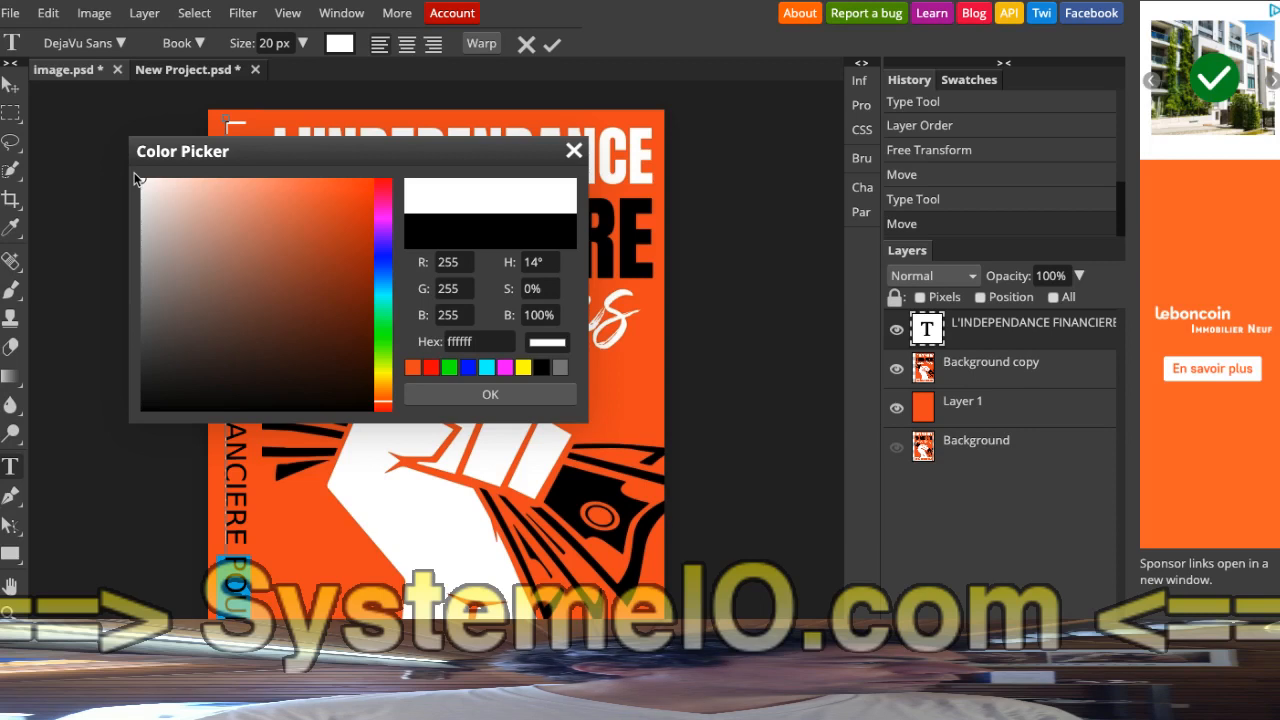
click(490, 396)
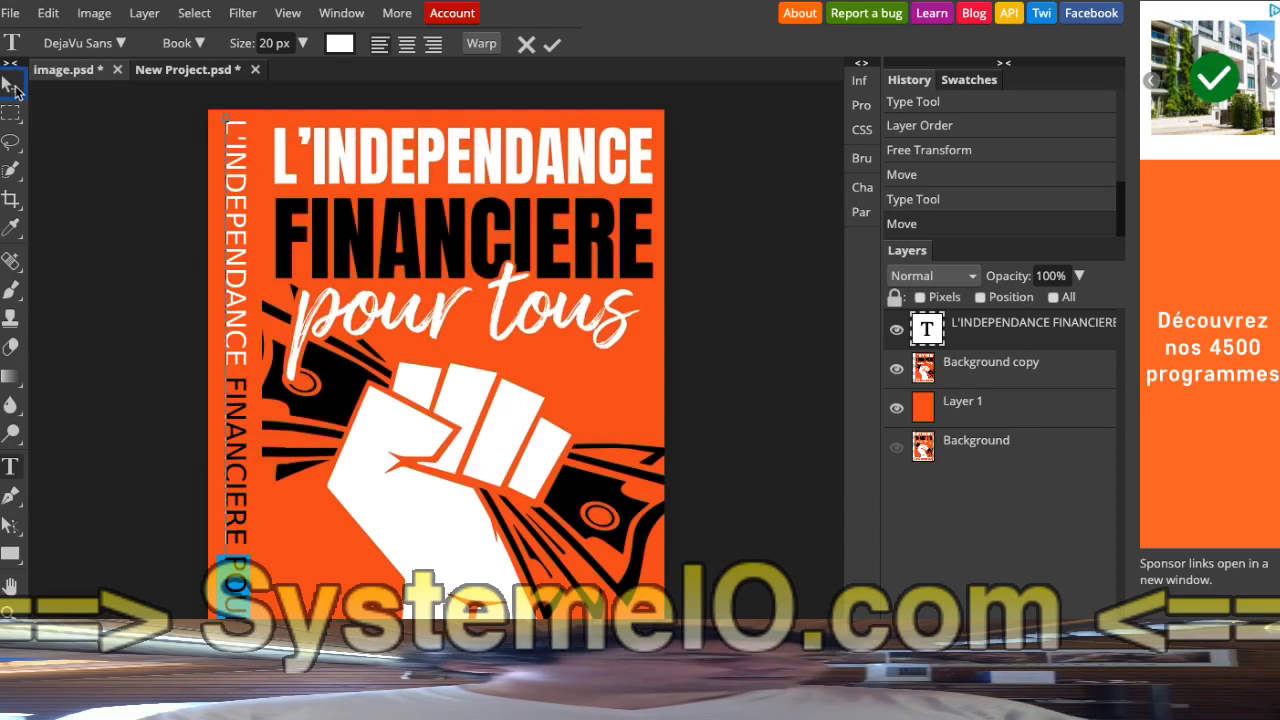
click(14, 90)
mouse_move(12, 113)
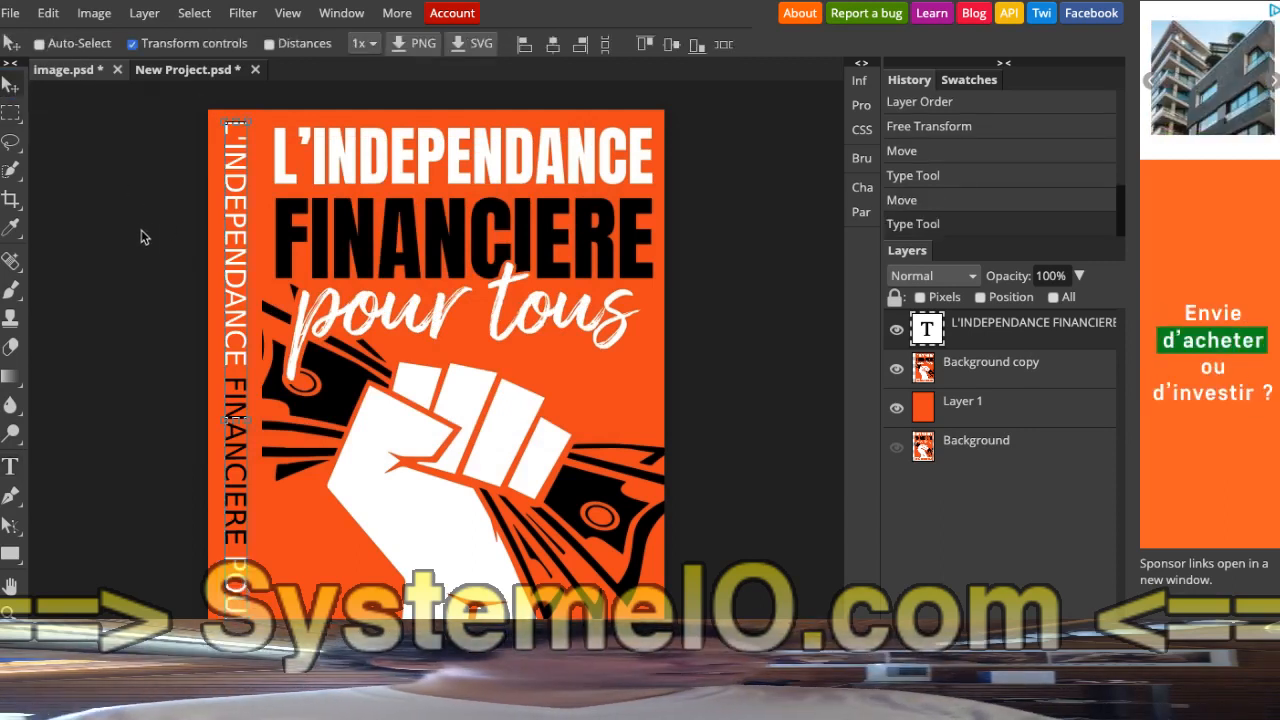
Export the finished cover with its spine as a PNG at 500 × 682 px and 100% quality
click(11, 14)
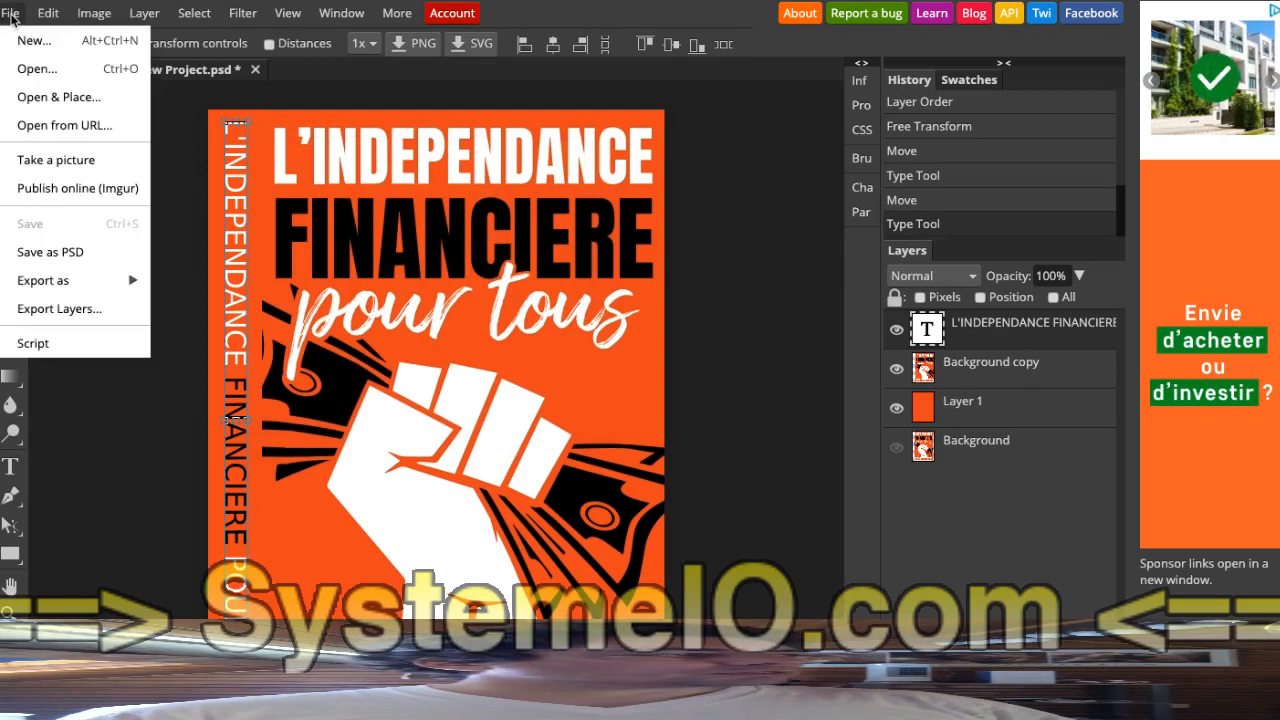
mouse_move(101, 285)
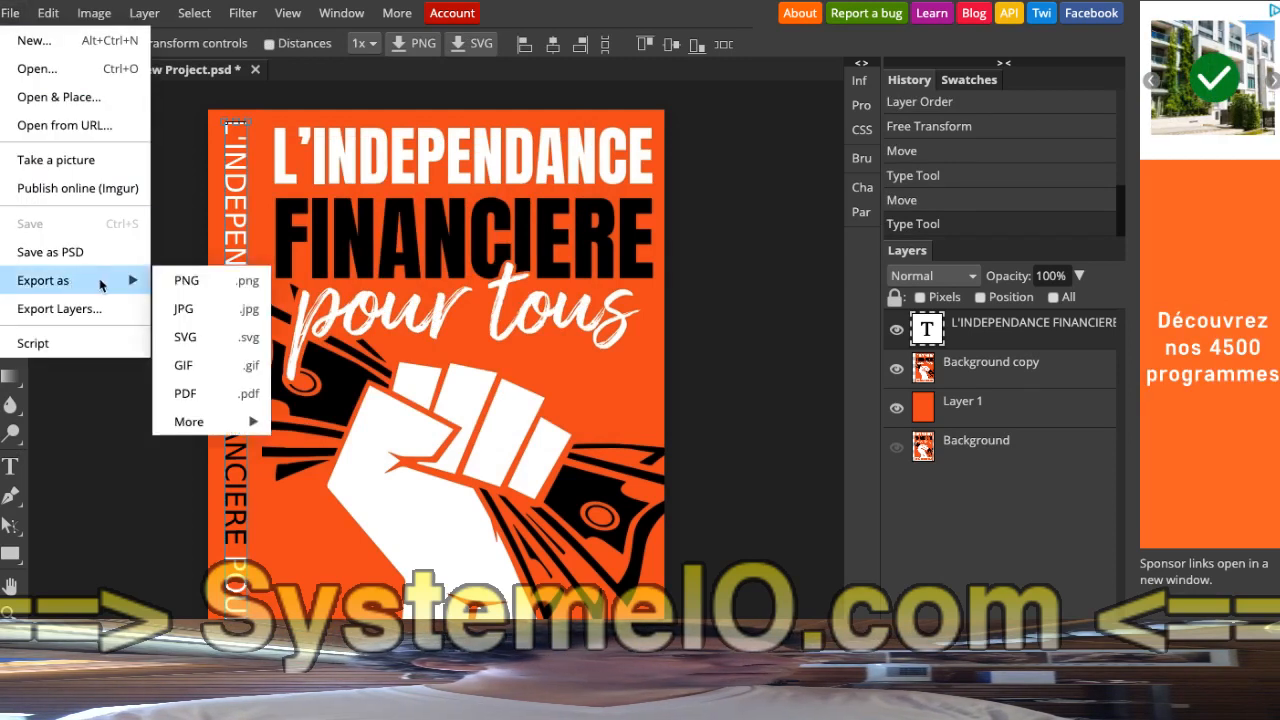
click(205, 285)
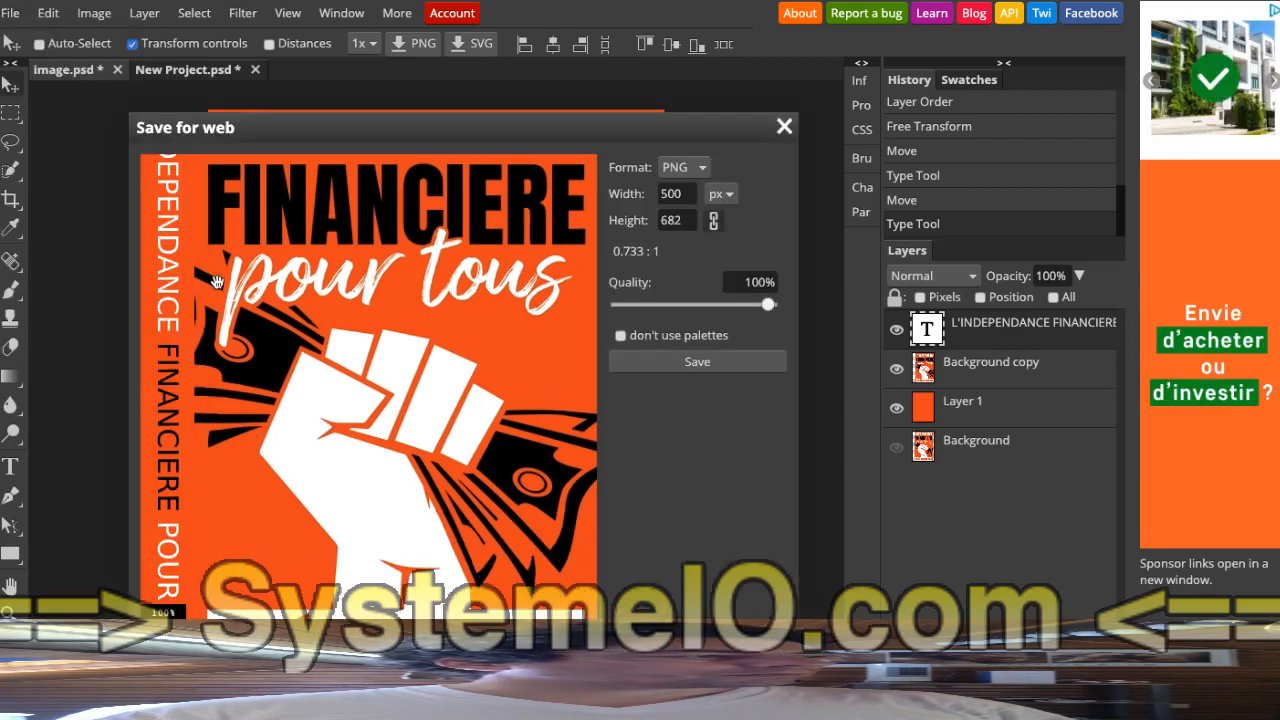
click(686, 364)
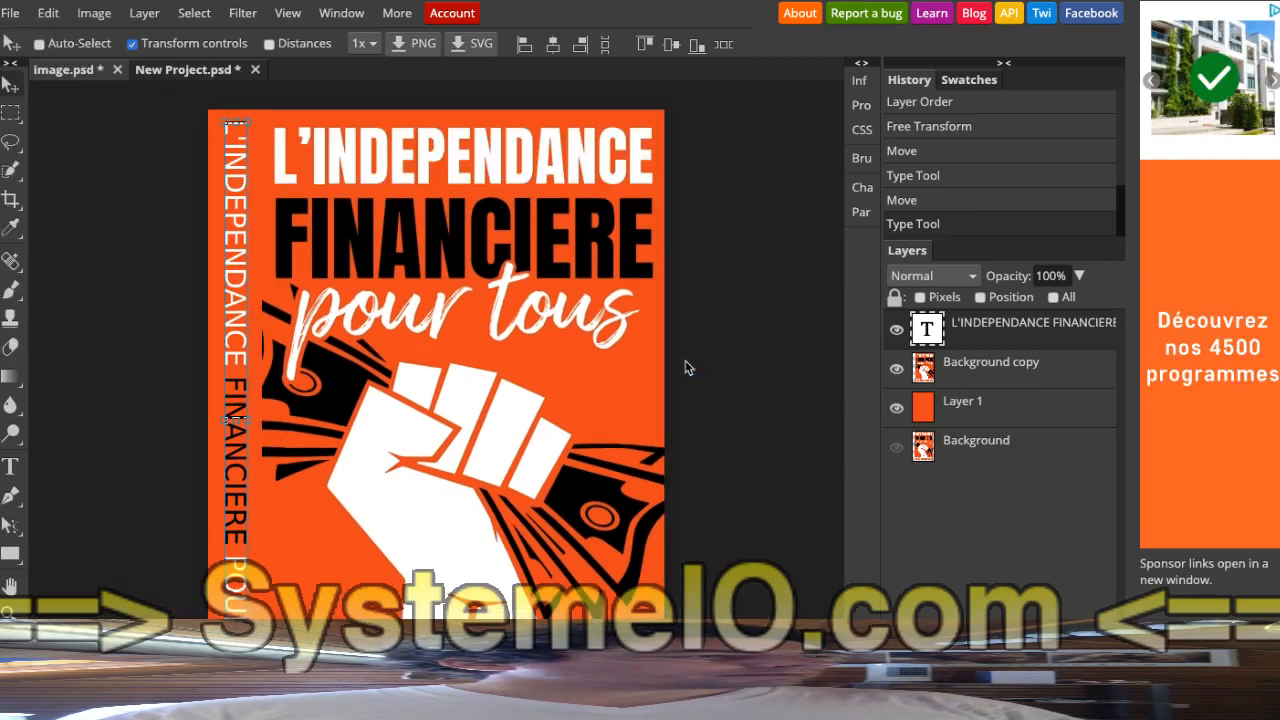
scroll(688, 354, down, 1)
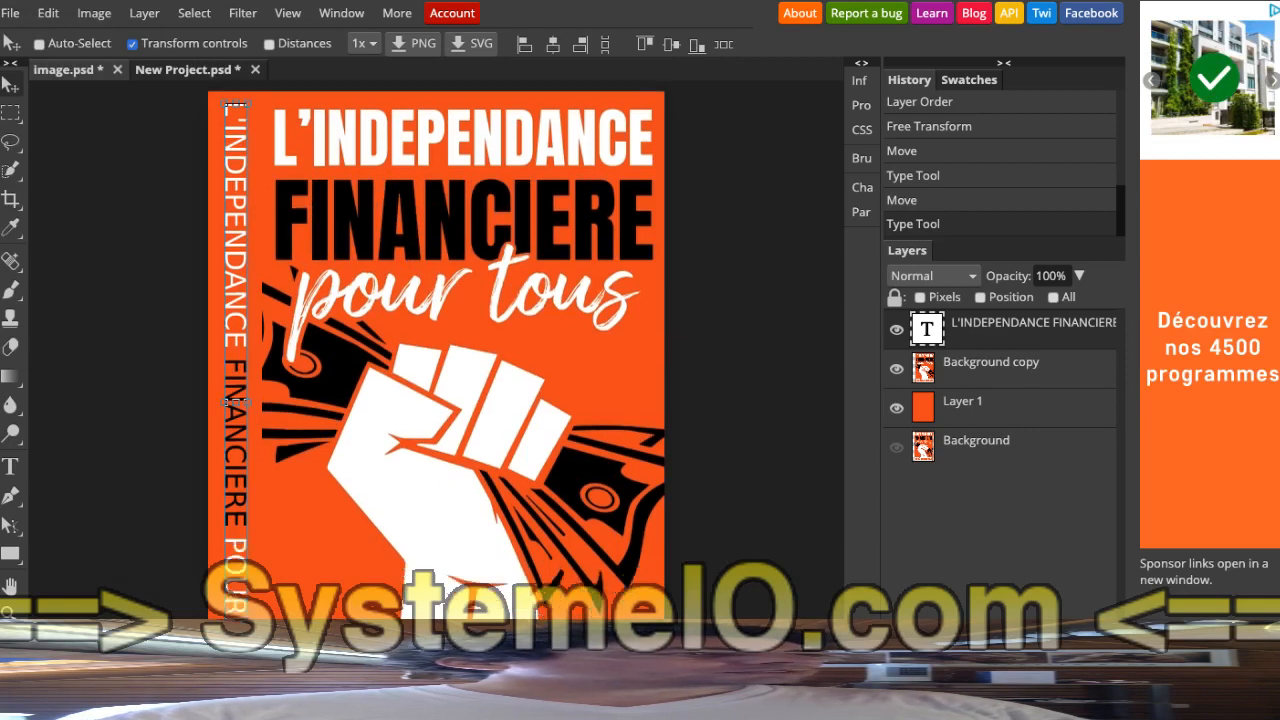
scroll(688, 354, down, 1)
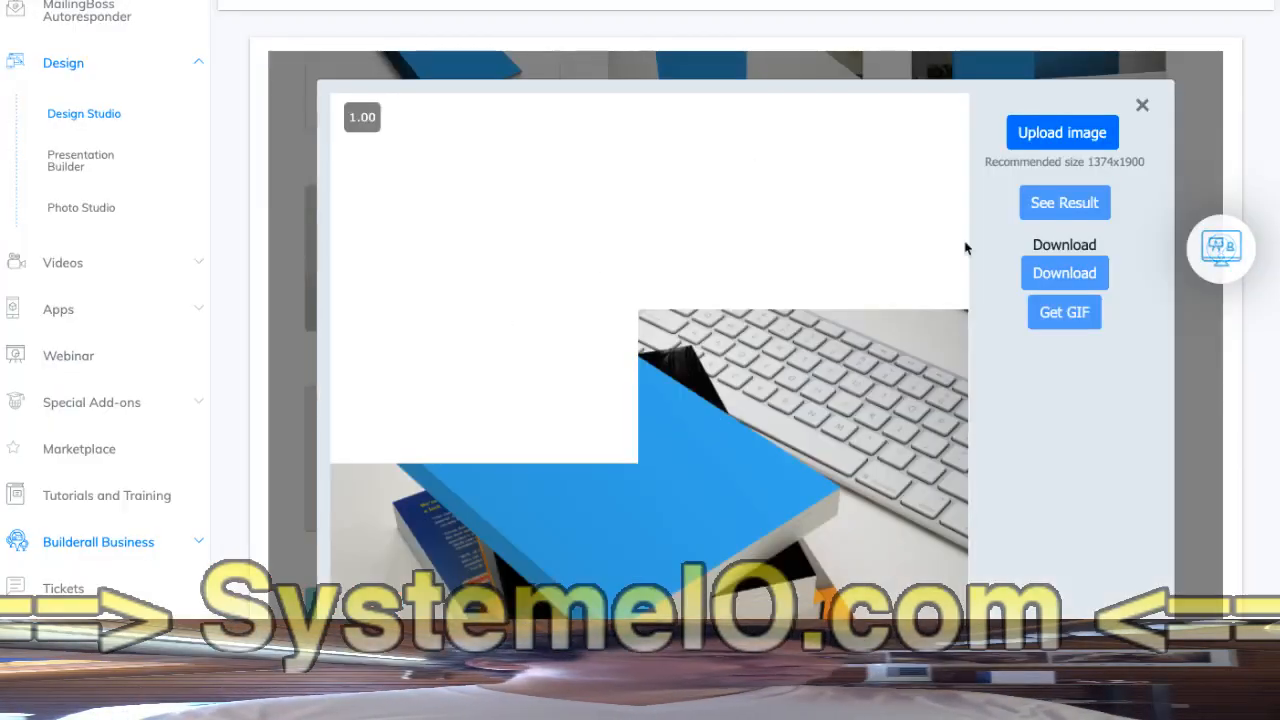
Switch to the Builderall Design Studio book mockup and upload image (3).png from the Downloads folder as its cover
click(1058, 142)
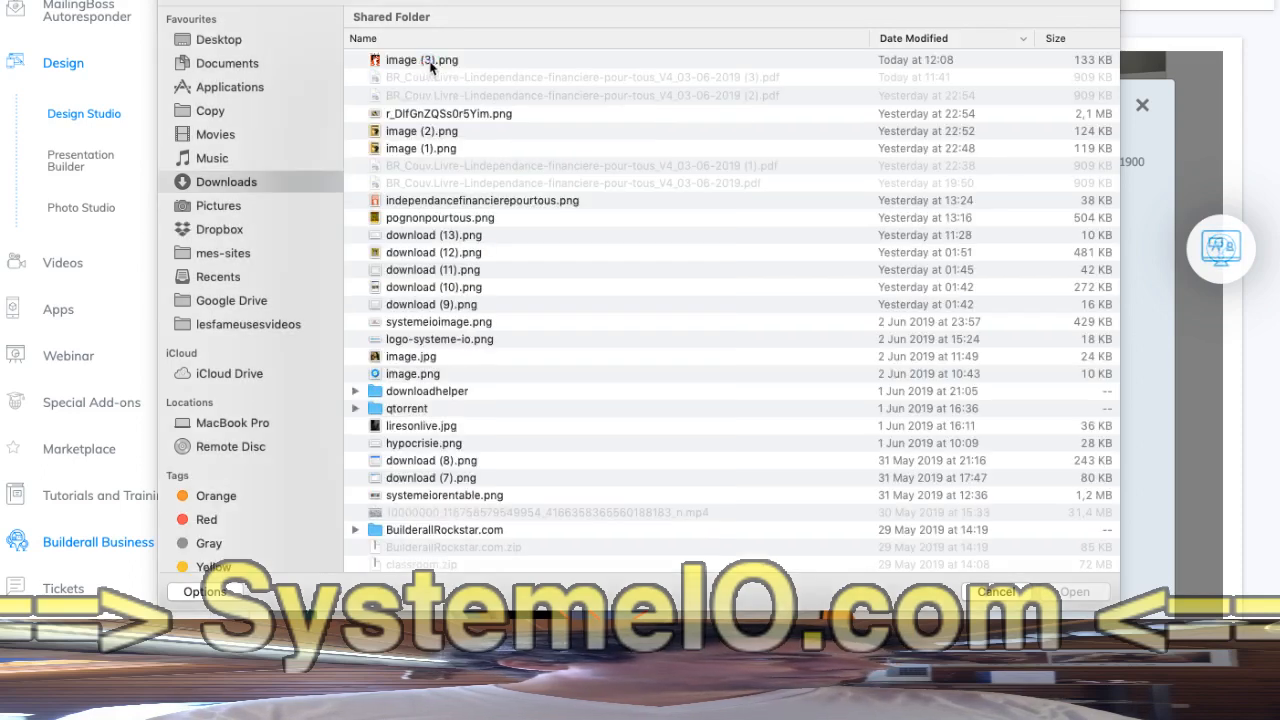
click(437, 61)
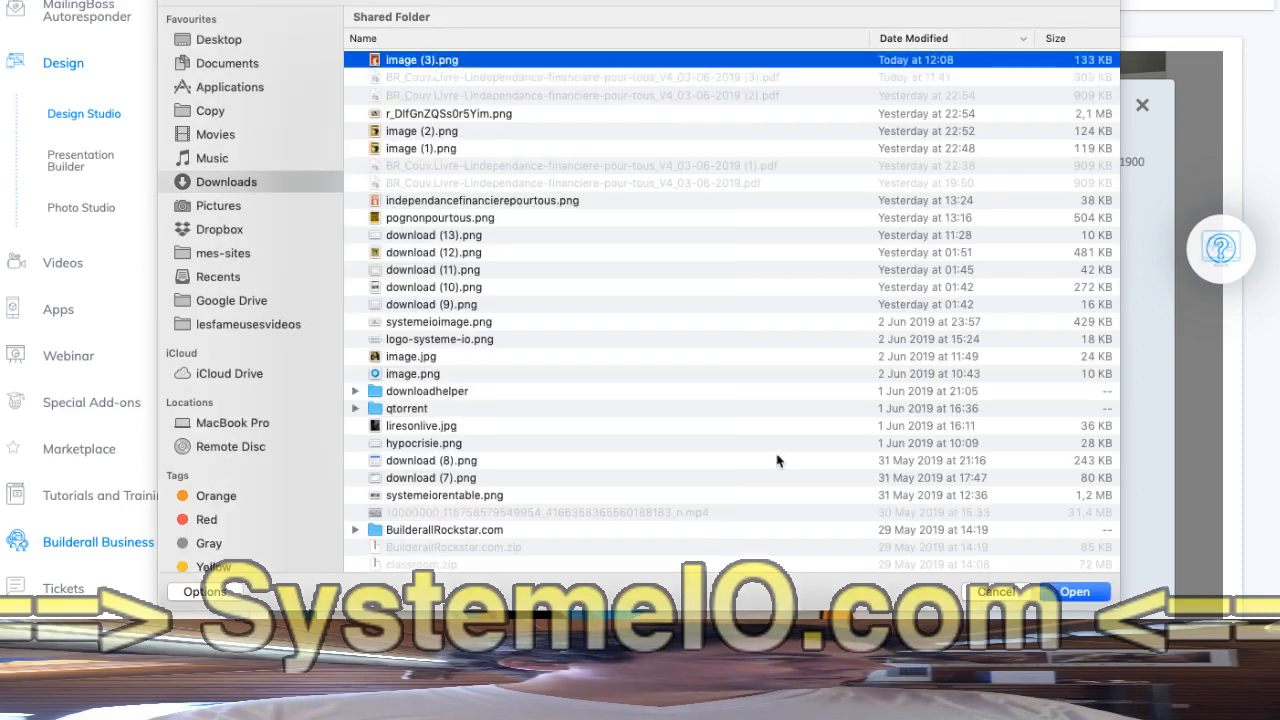
click(1062, 592)
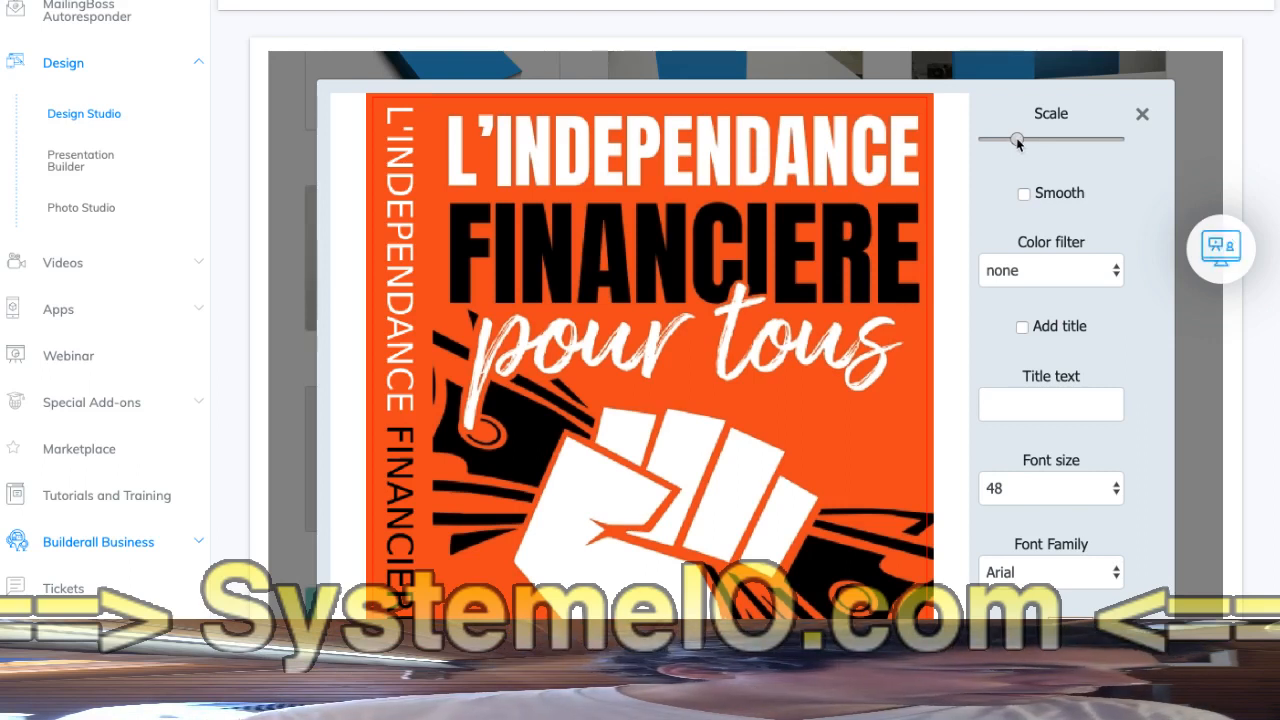
Scale the uploaded cover so that it fits the mockup's placement frame, checking its alignment from top to bottom
drag(1016, 139, 1015, 143)
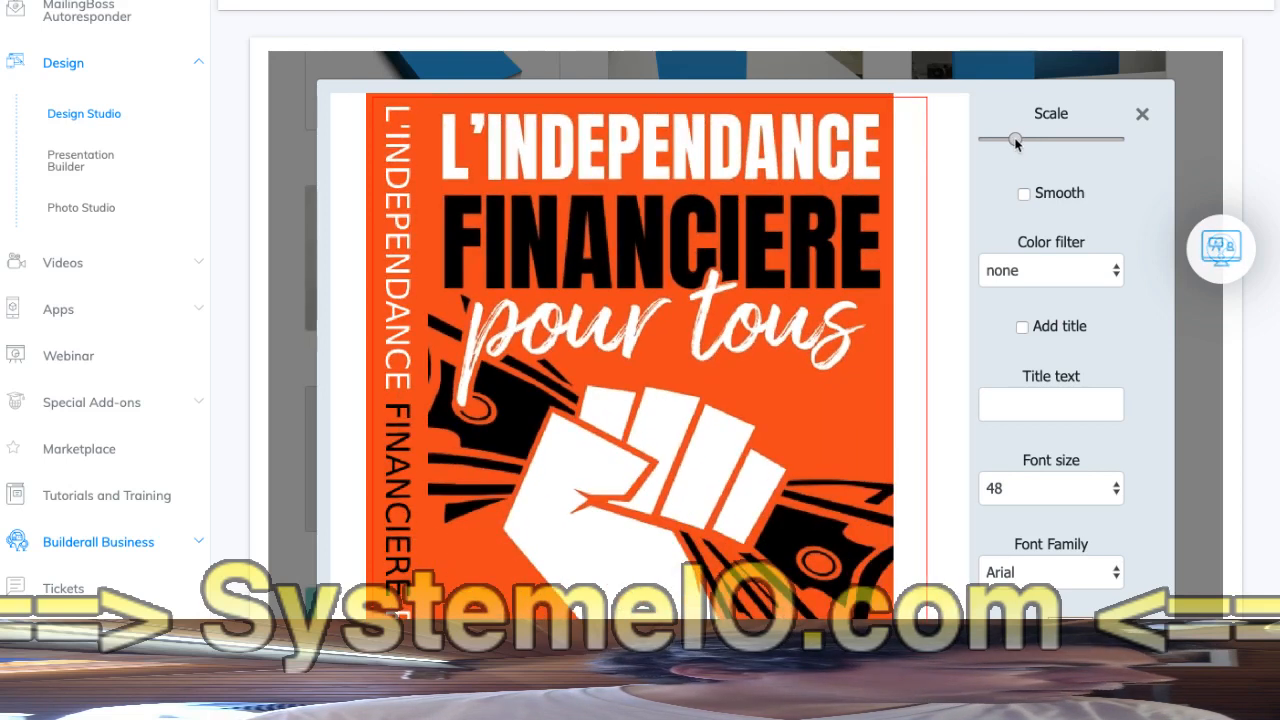
key(Right)
key(Right)
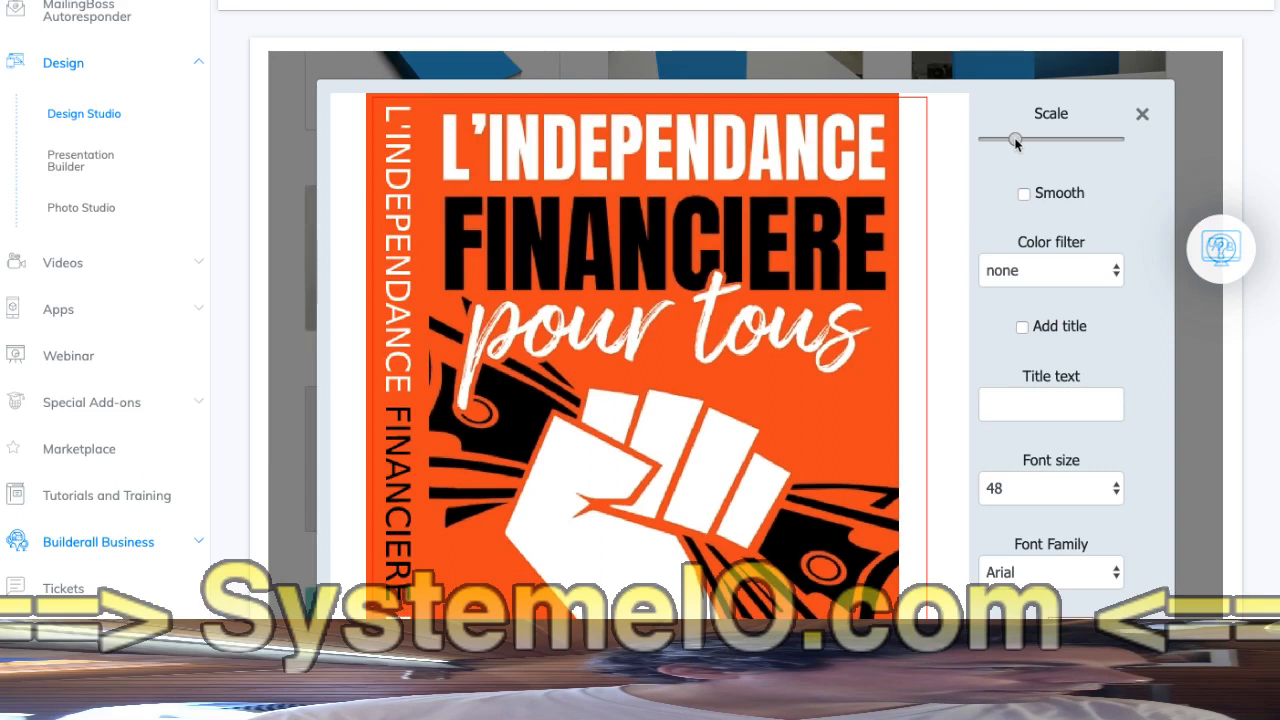
drag(1015, 141, 1016, 141)
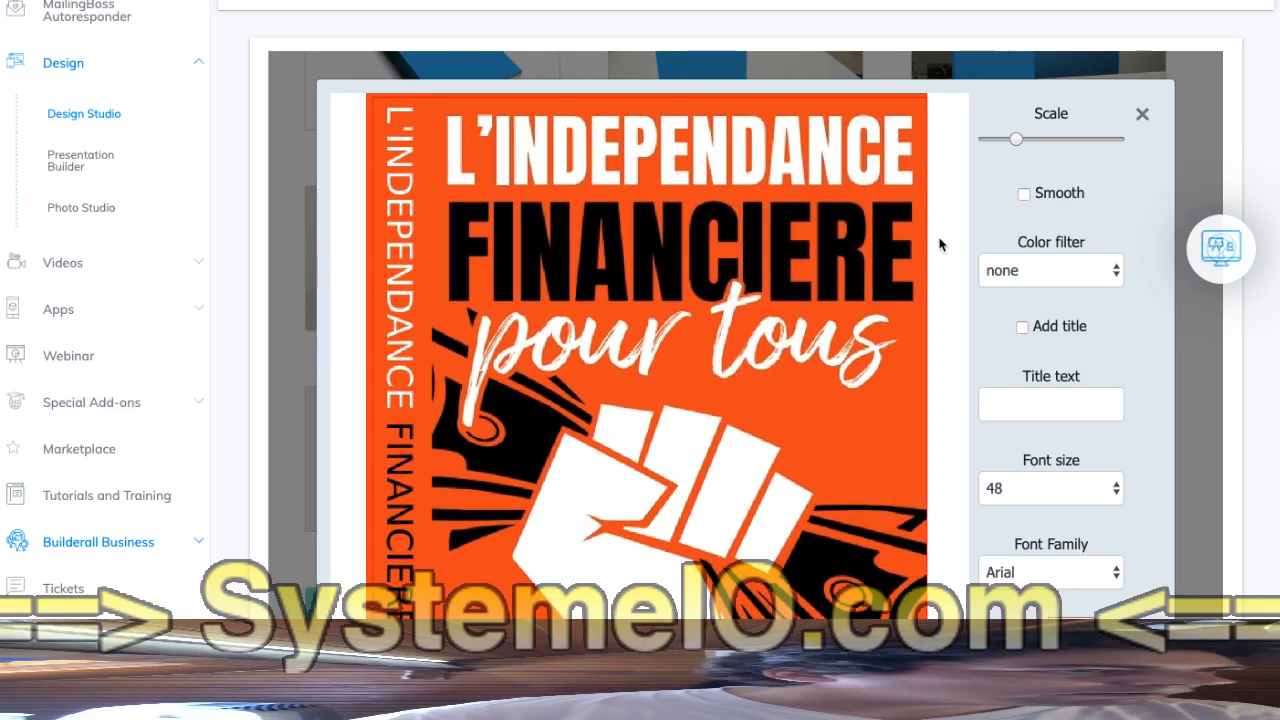
scroll(939, 244, down, 2)
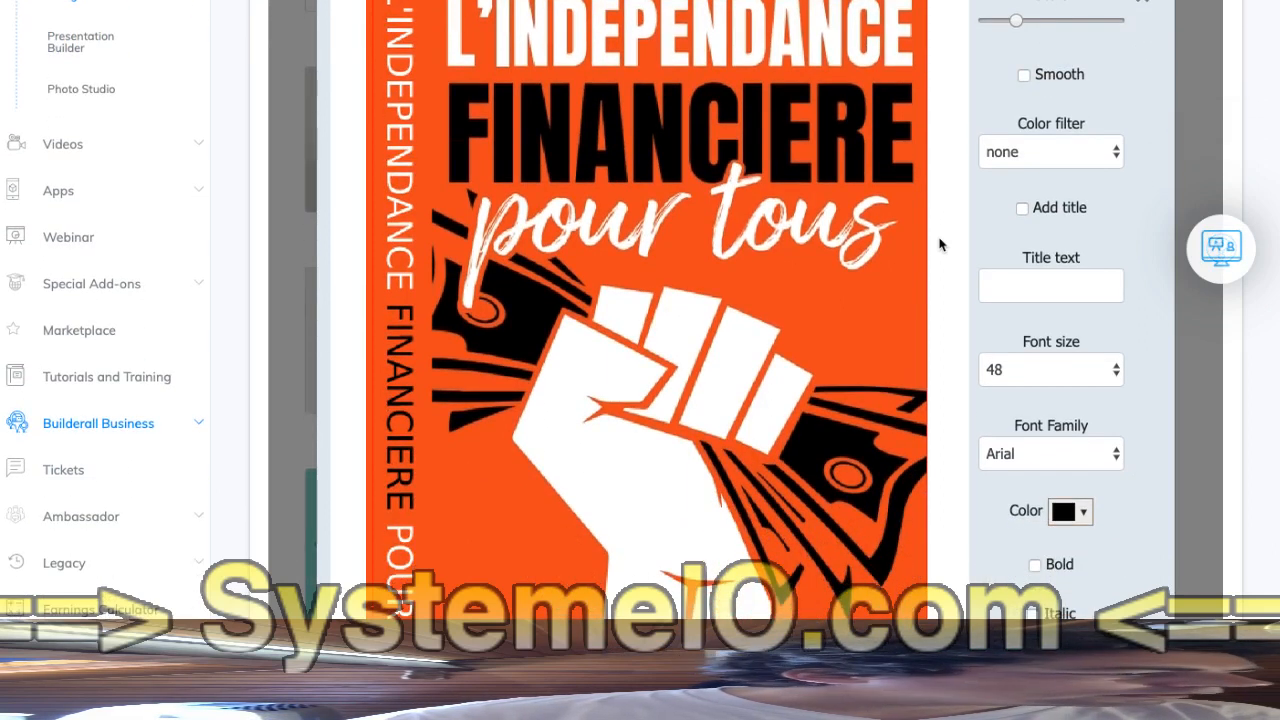
scroll(939, 244, down, 1)
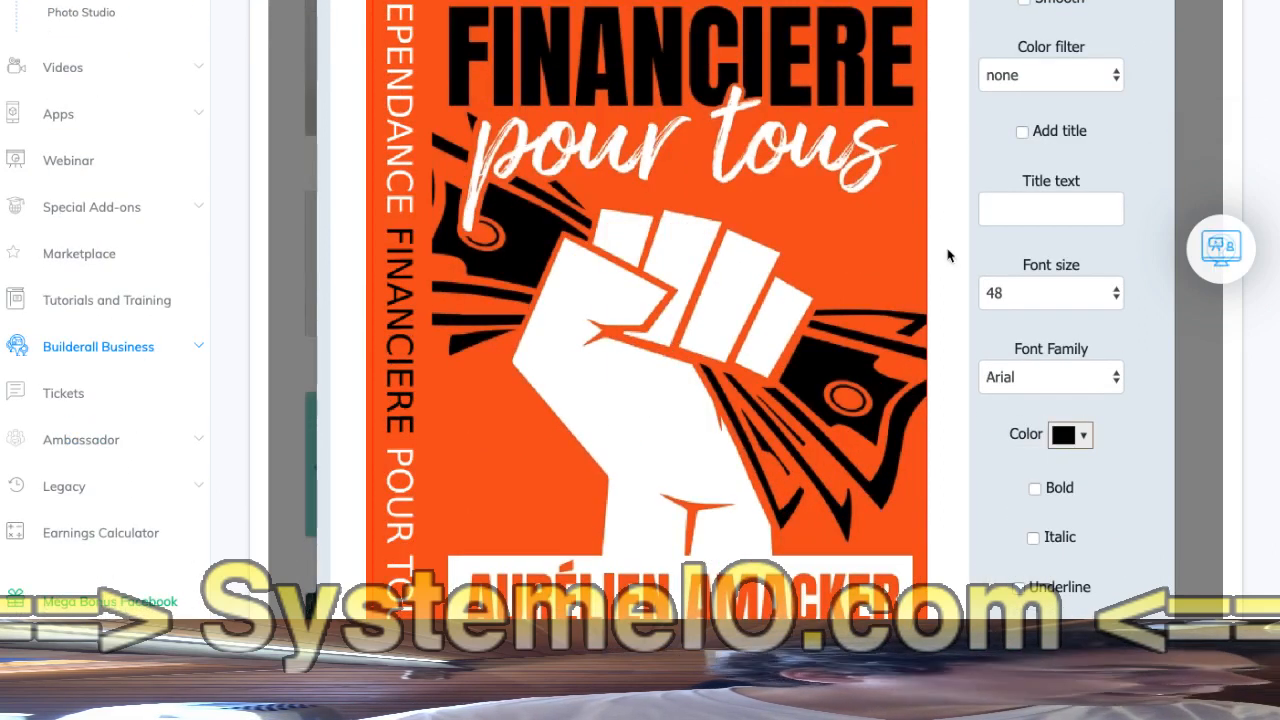
scroll(948, 256, up, 3)
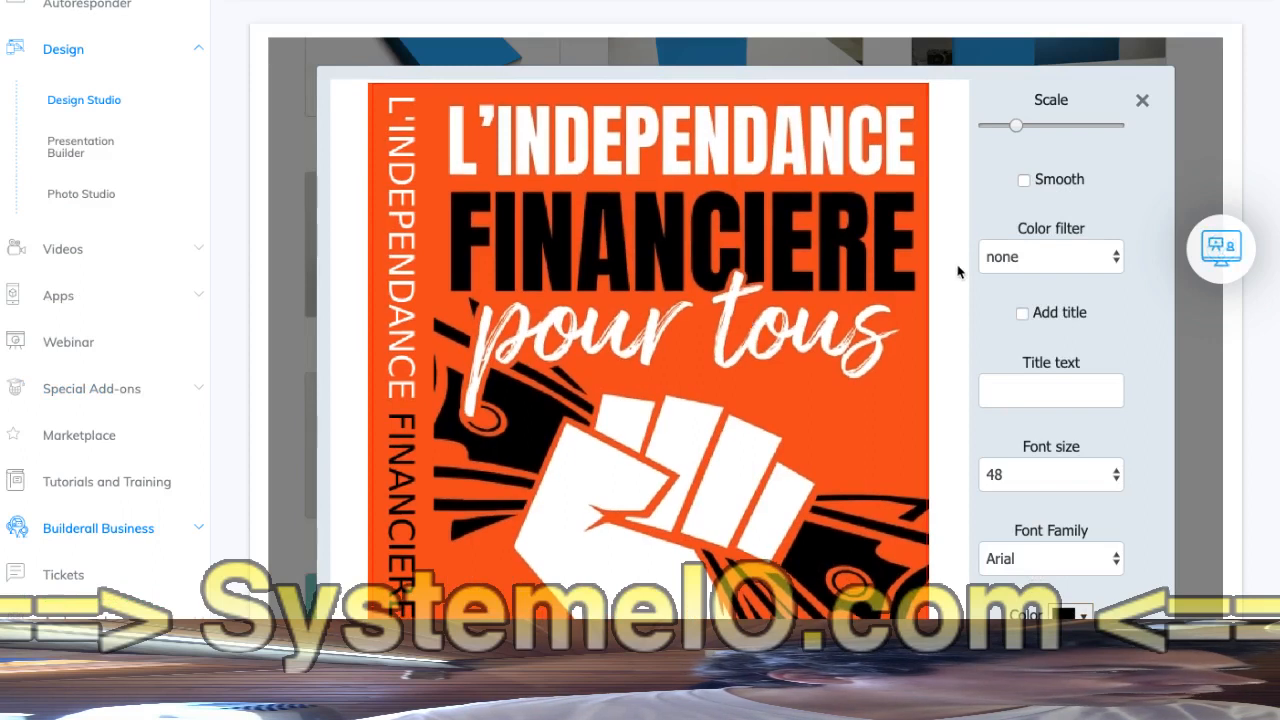
scroll(957, 271, down, 2)
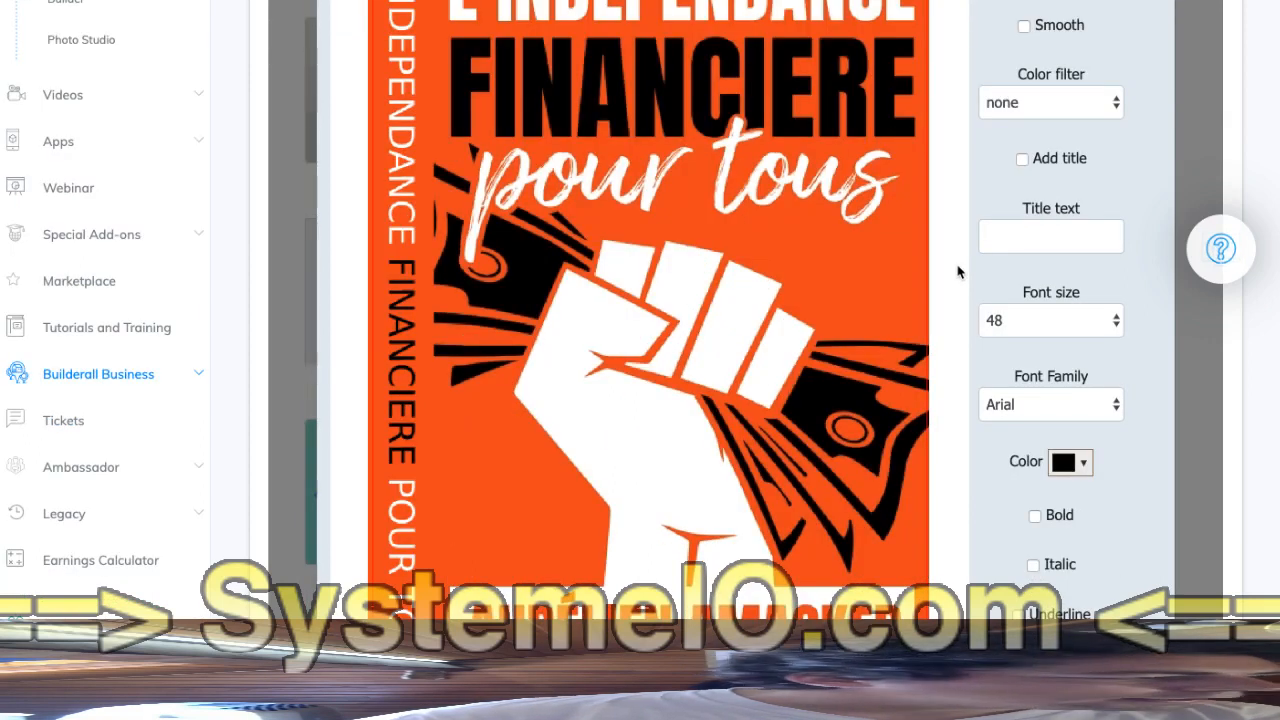
scroll(957, 271, up, 2)
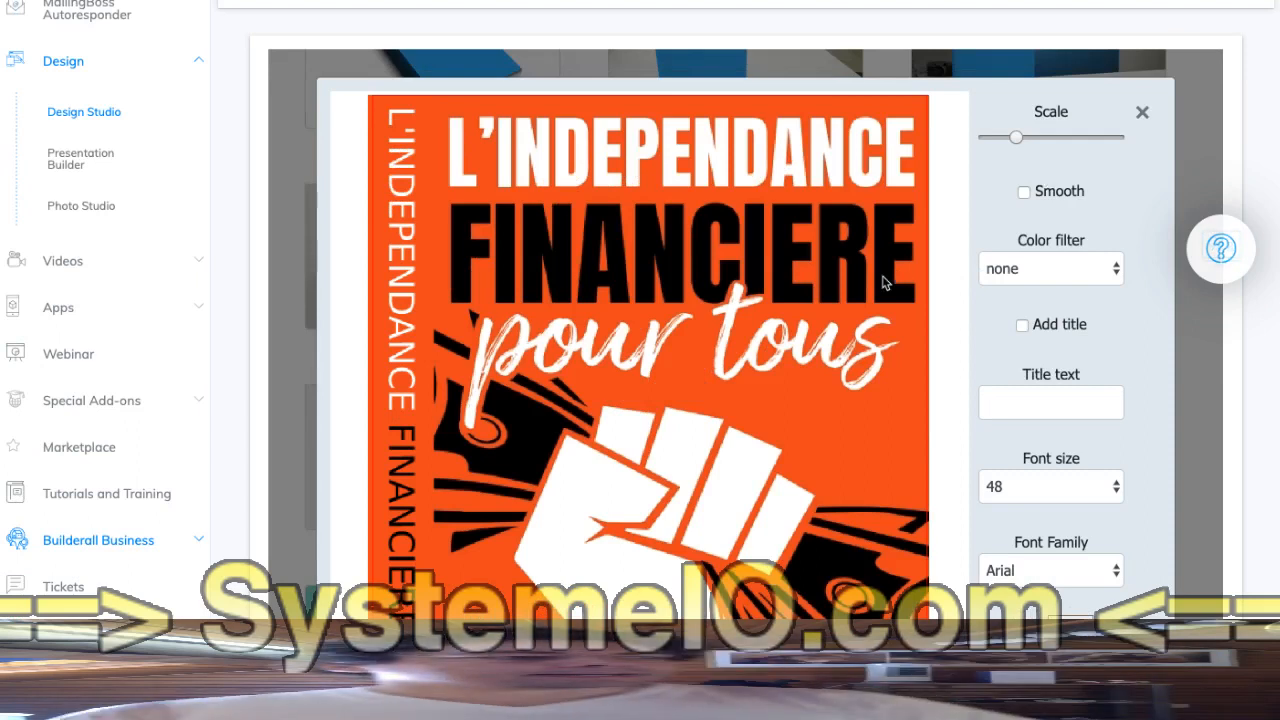
Turn on smoothing for the cover image, apply the placement and render the book mockup
click(1024, 193)
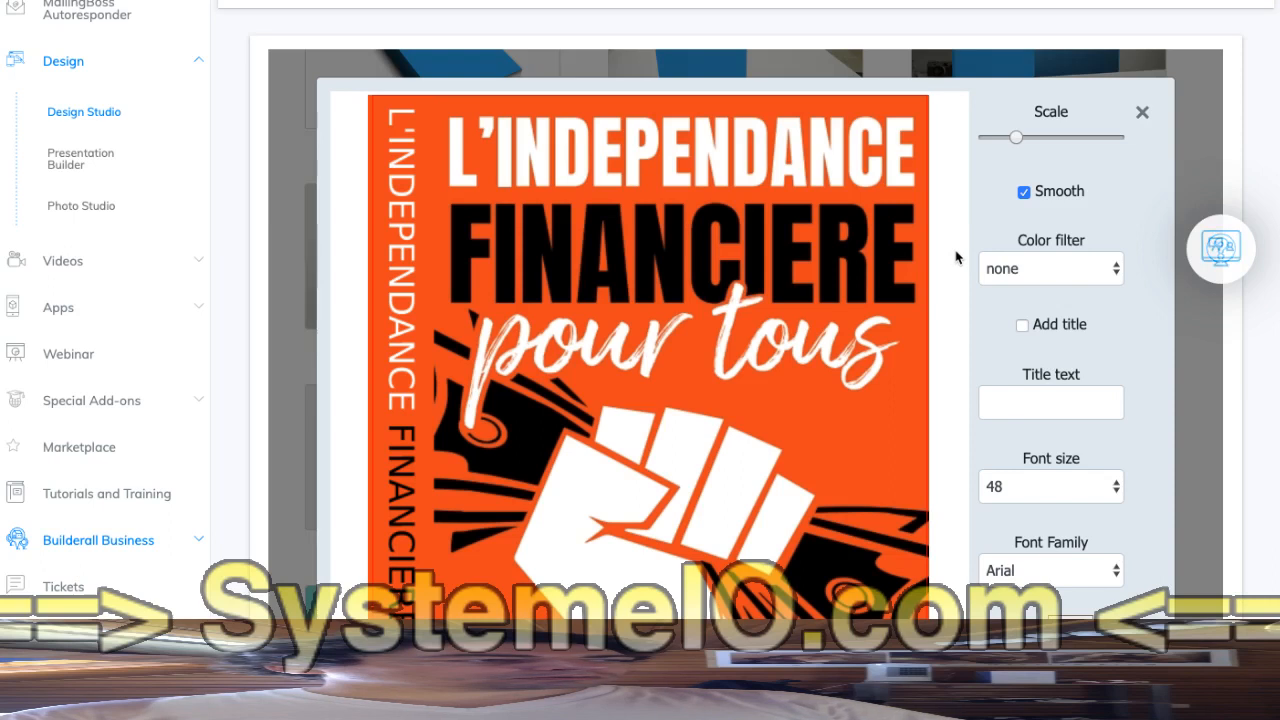
scroll(955, 258, down, 3)
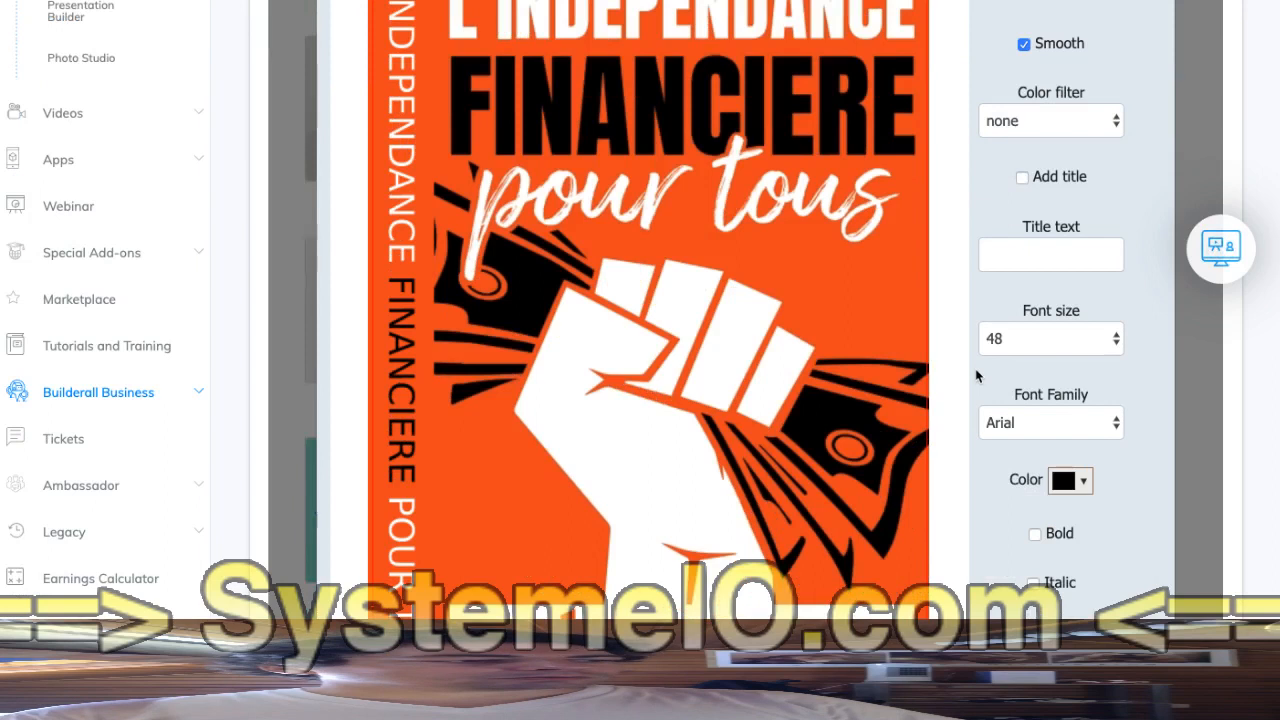
scroll(976, 380, down, 1)
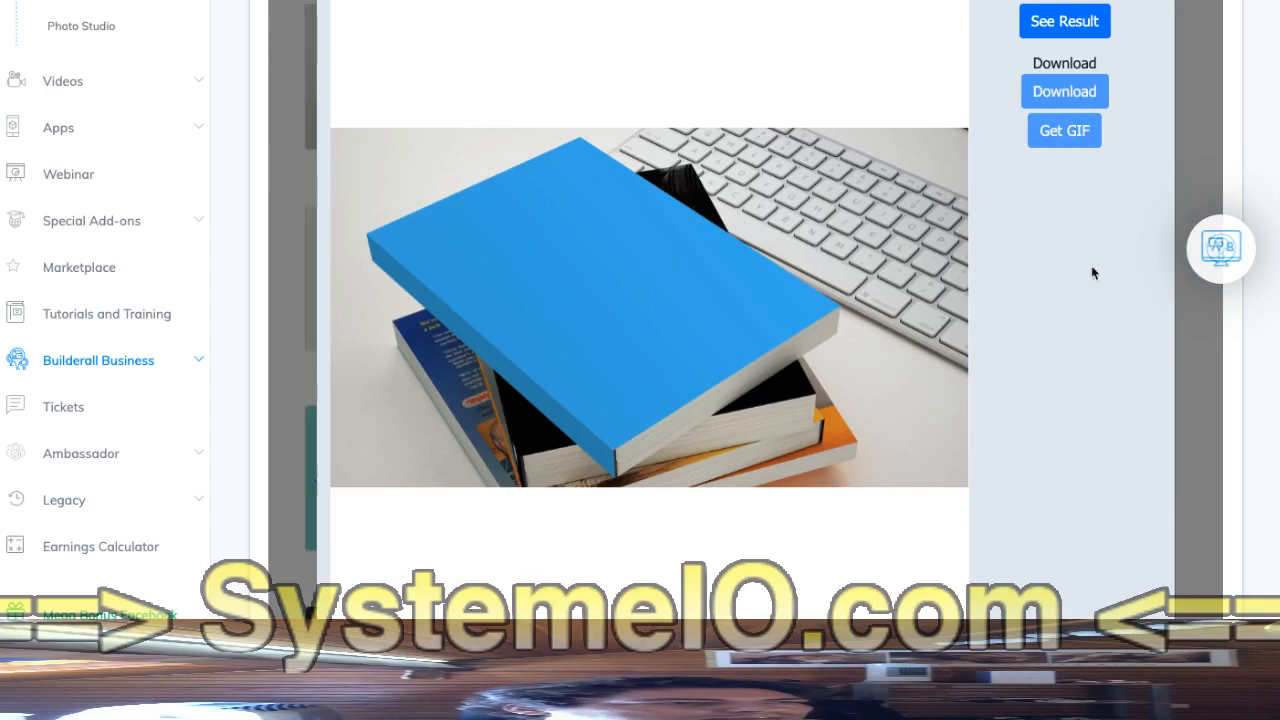
click(1067, 25)
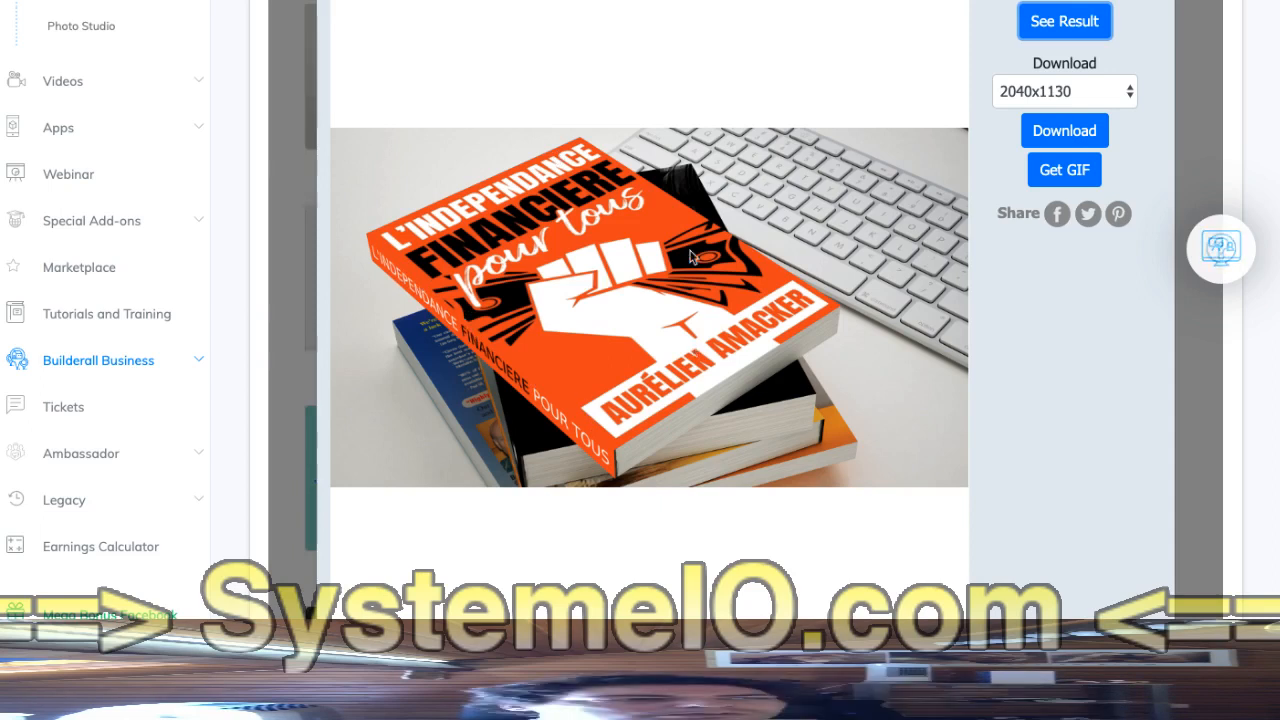
Download the rendered book mockup at a size of 1920x1080
click(1103, 100)
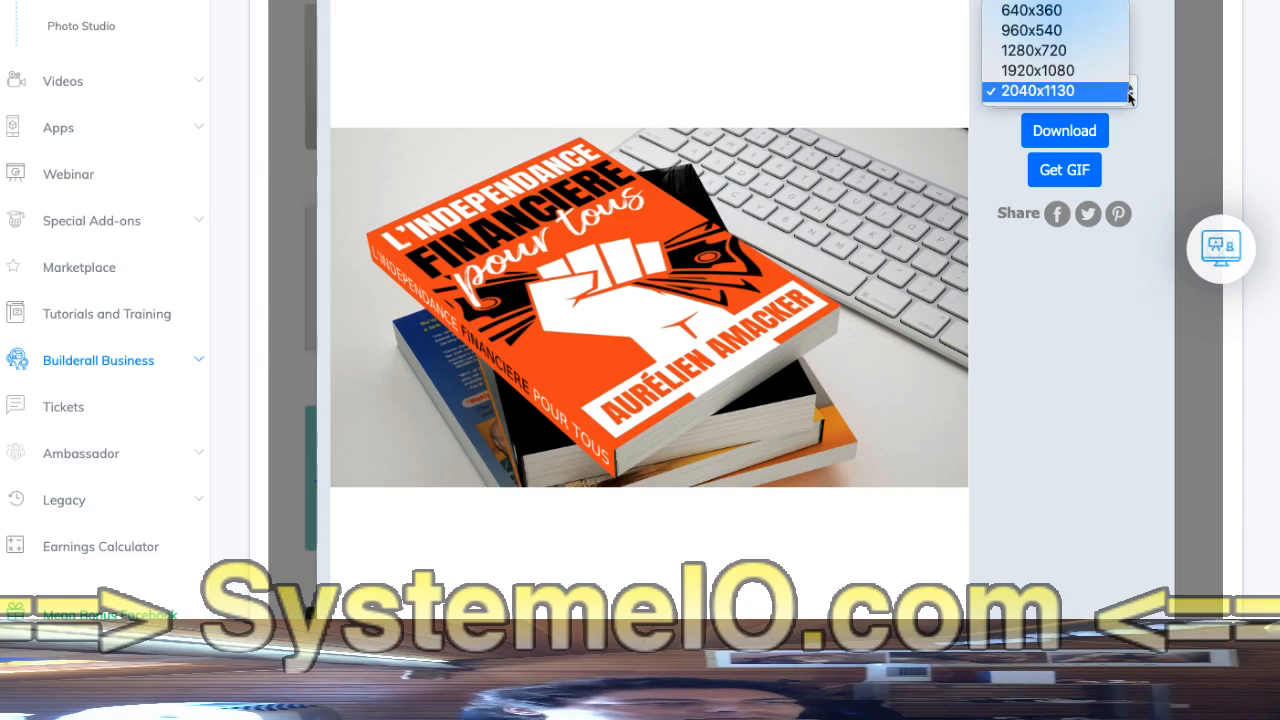
click(1038, 70)
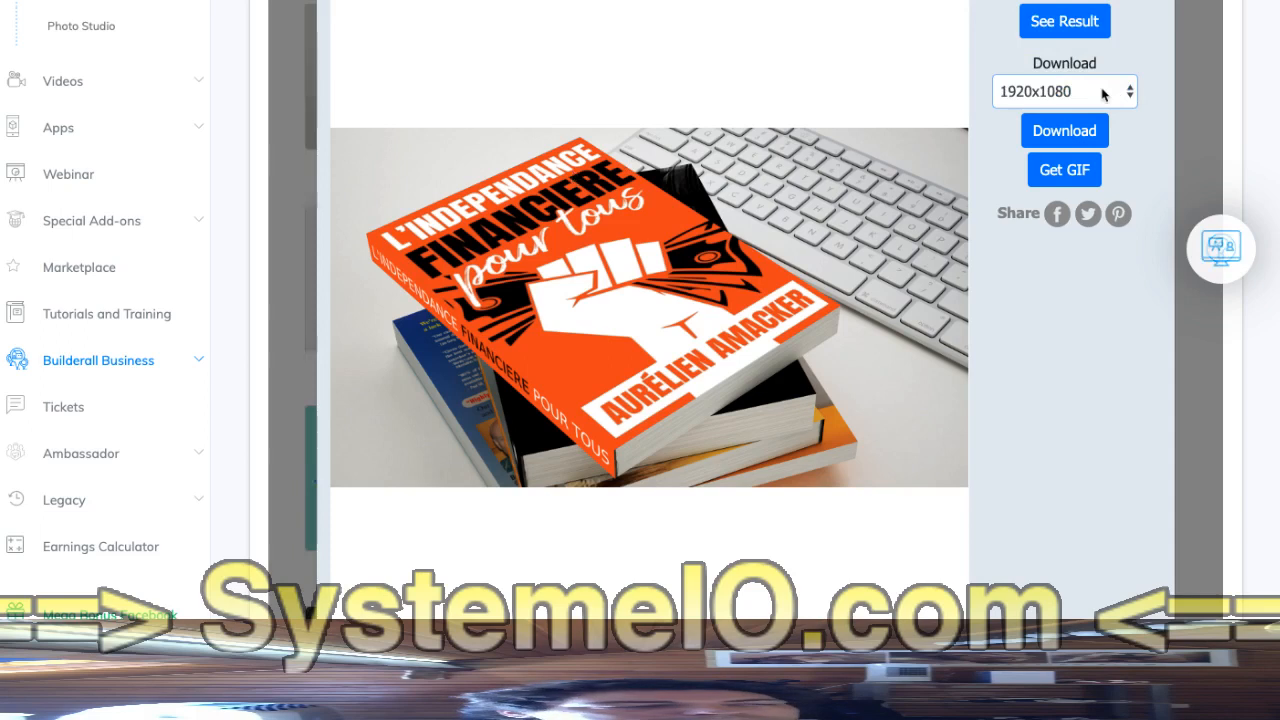
click(1105, 92)
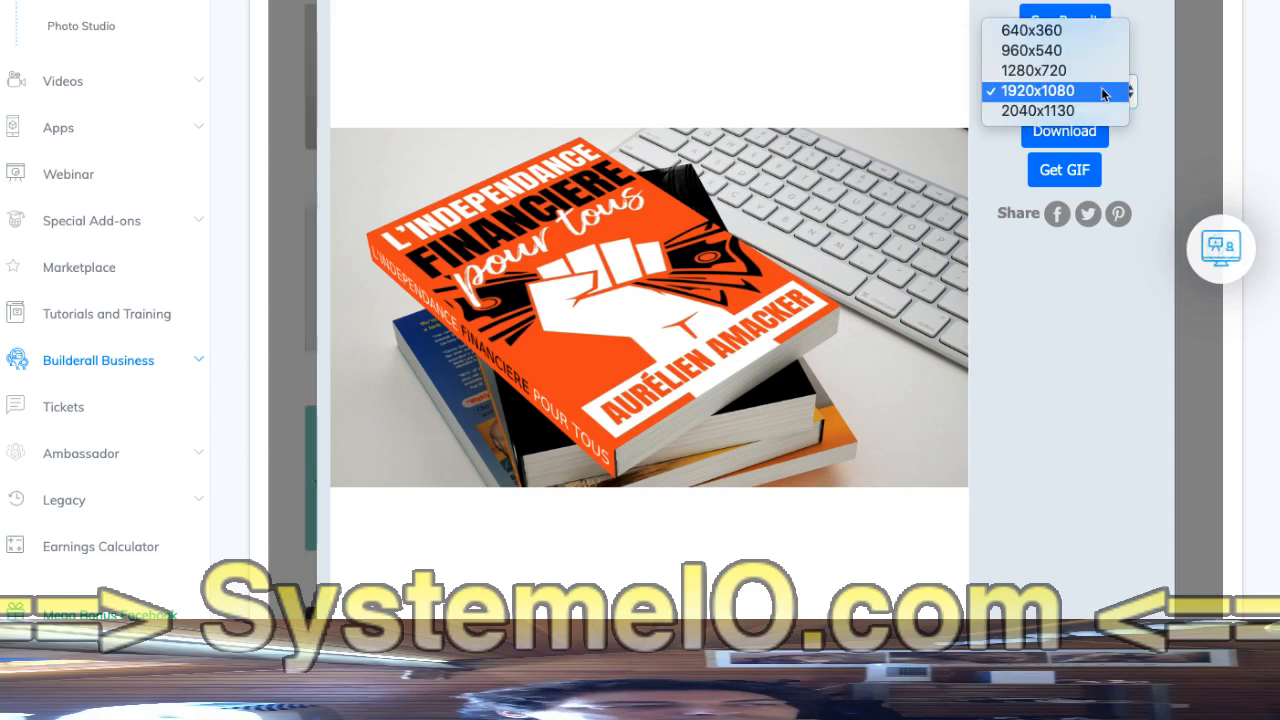
click(1039, 91)
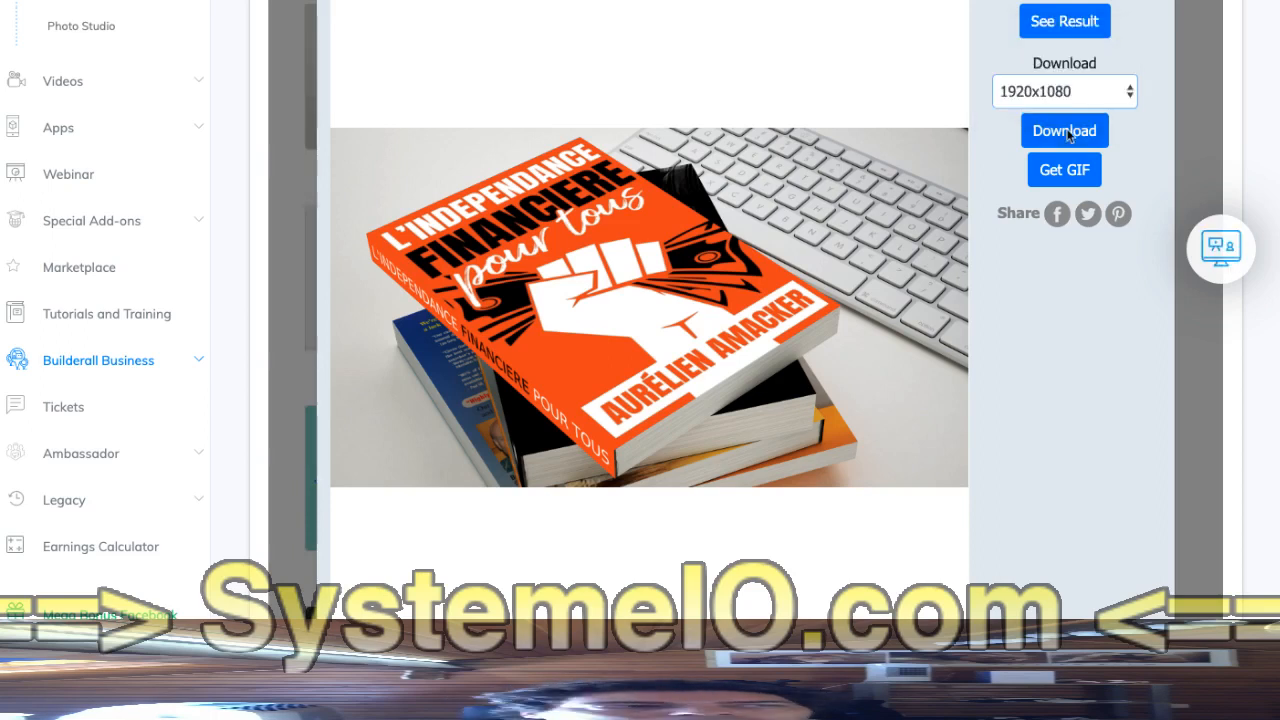
click(1070, 135)
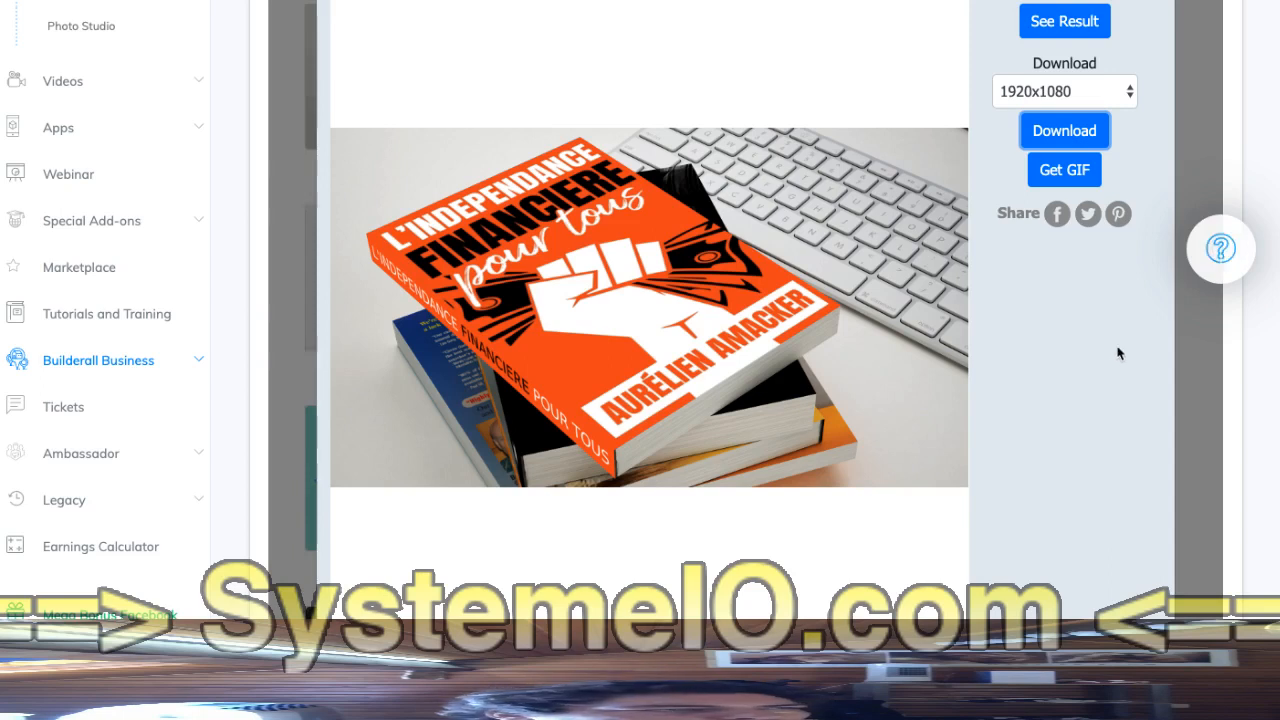
scroll(1119, 353, up, 2)
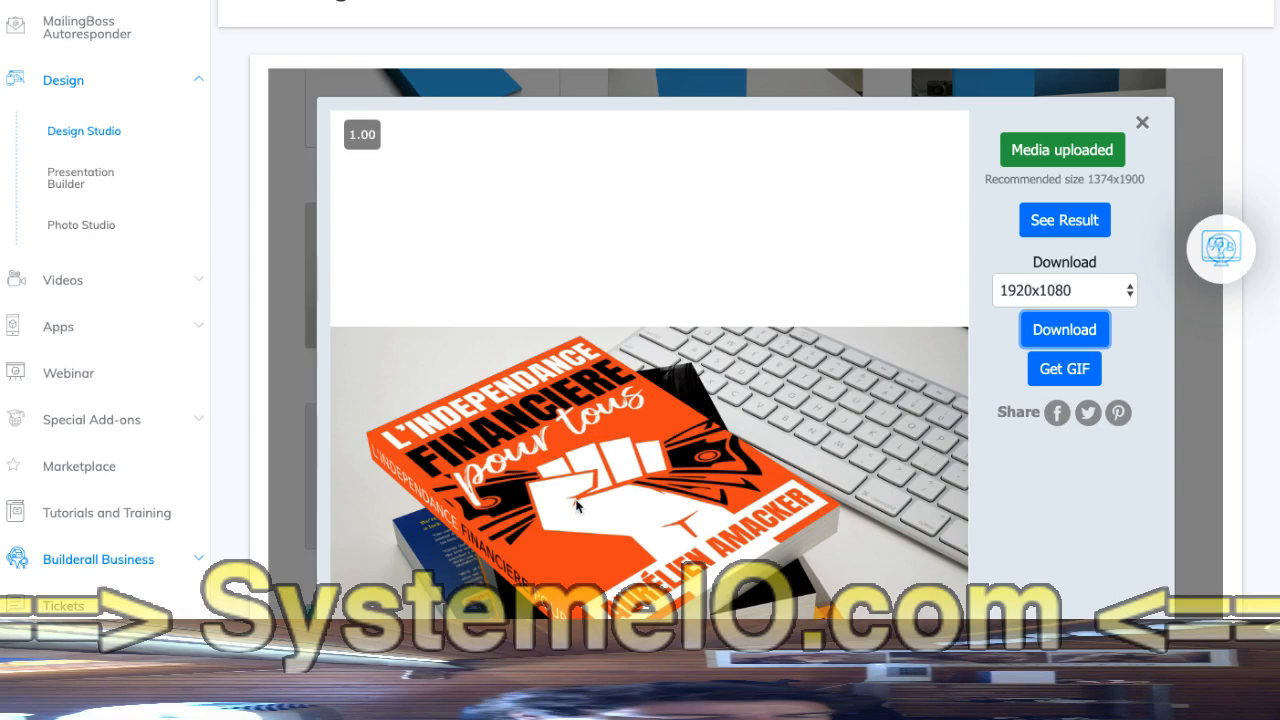
Close the finished book mockup and browse the mockup gallery from the book covers through devices and frames to the billboards
click(1142, 124)
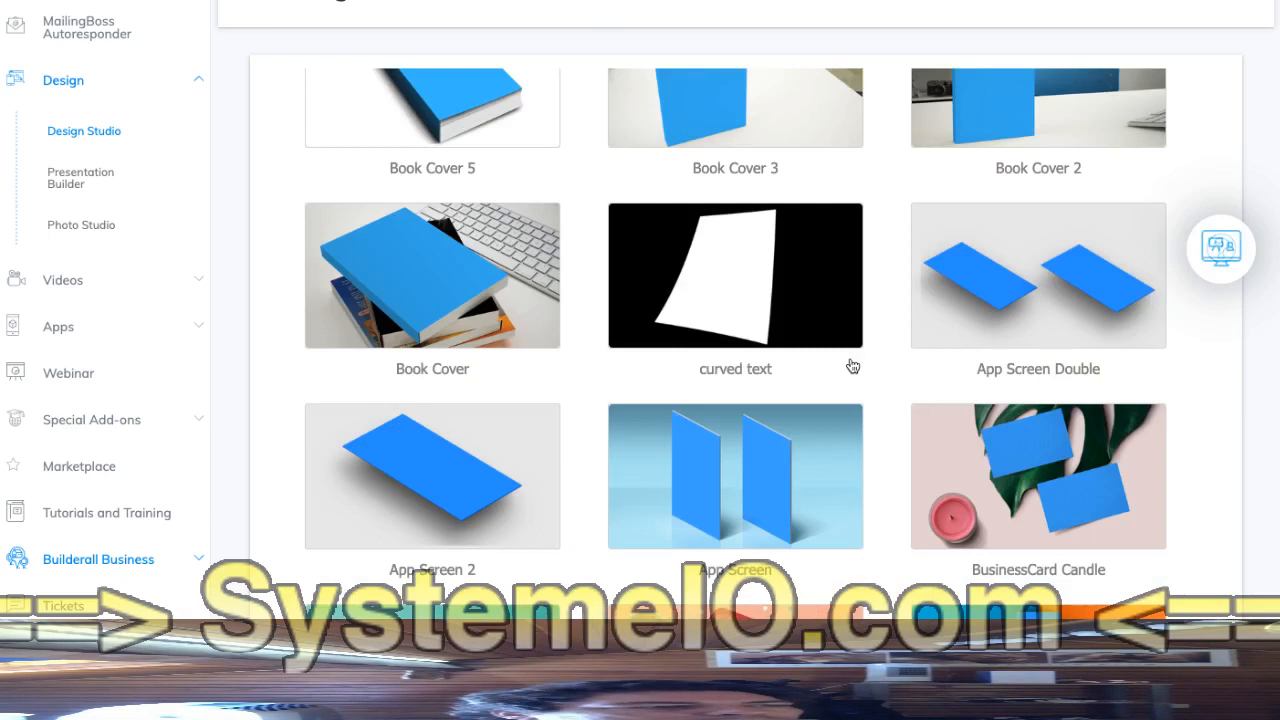
scroll(874, 371, down, 2)
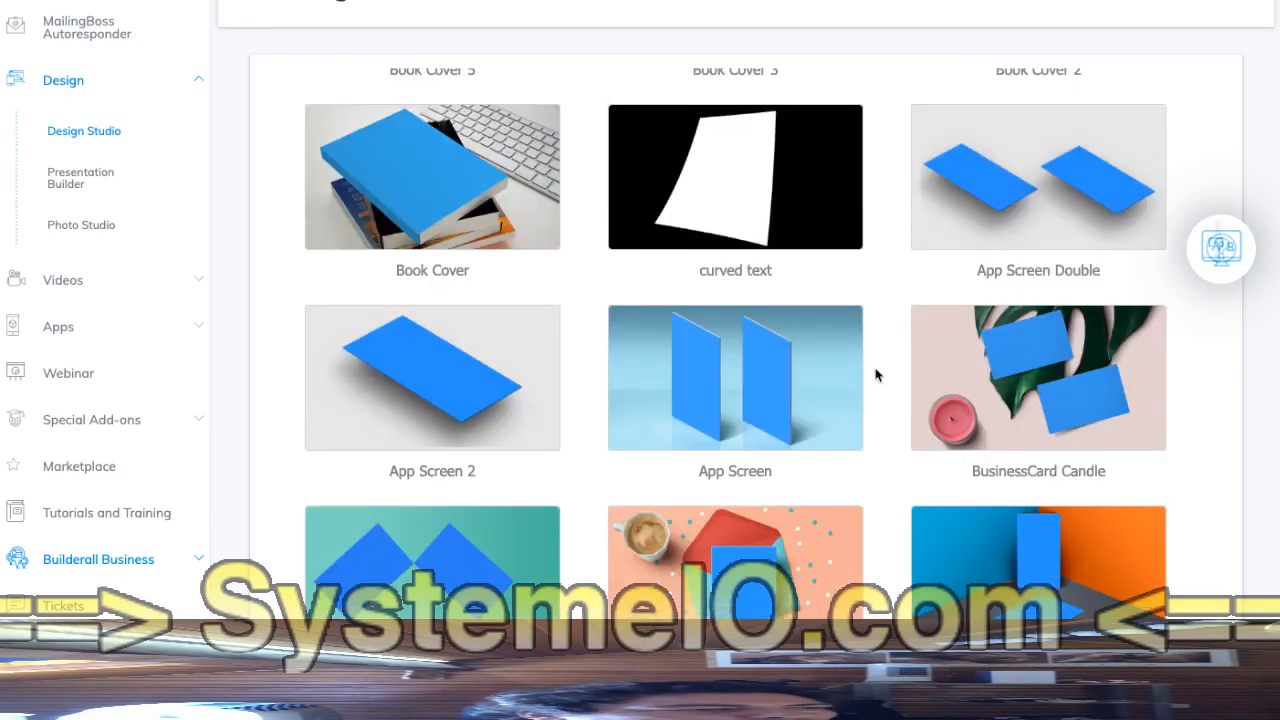
scroll(875, 374, down, 1)
scroll(875, 374, down, 2)
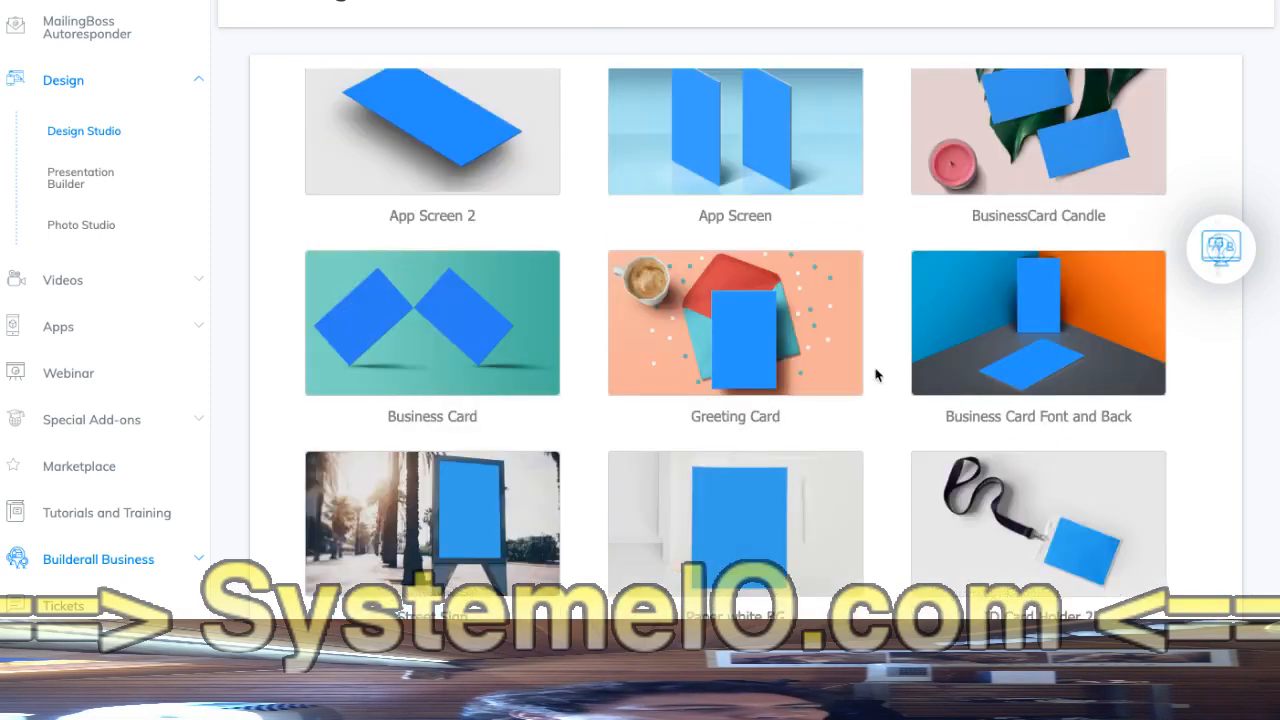
scroll(875, 374, down, 3)
scroll(875, 374, down, 2)
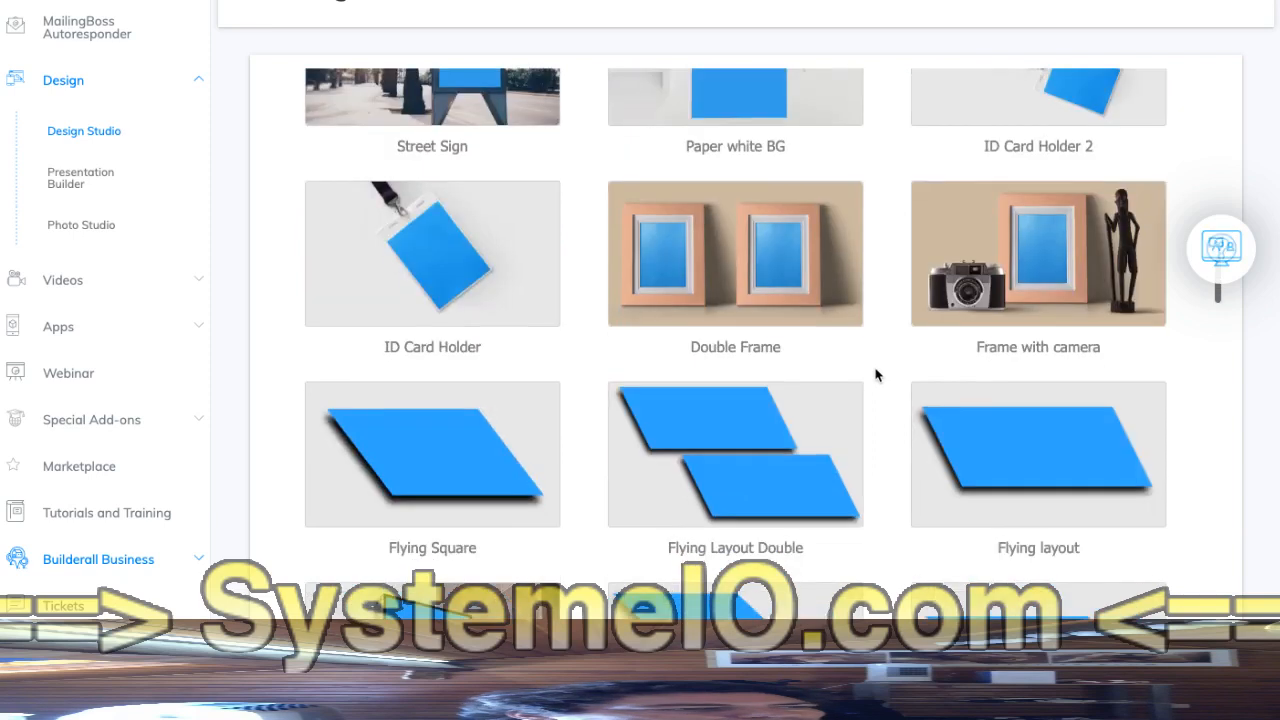
scroll(877, 372, down, 3)
scroll(885, 375, down, 1)
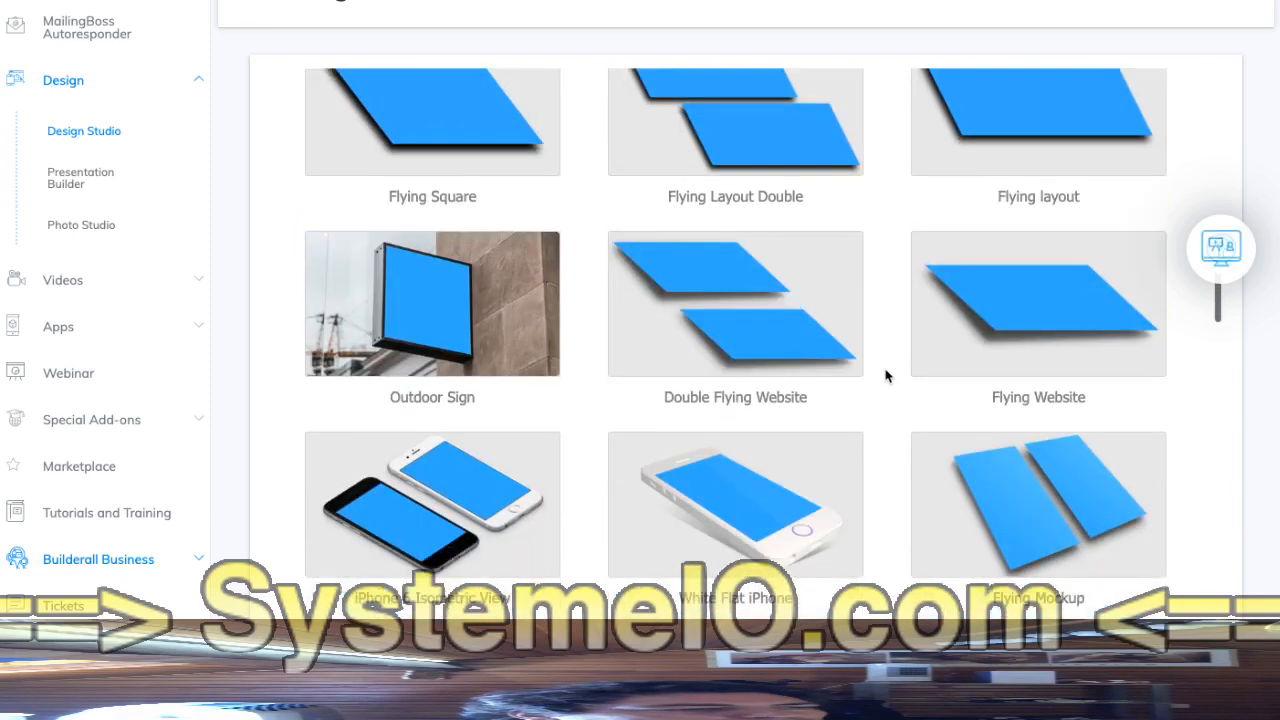
scroll(885, 375, down, 2)
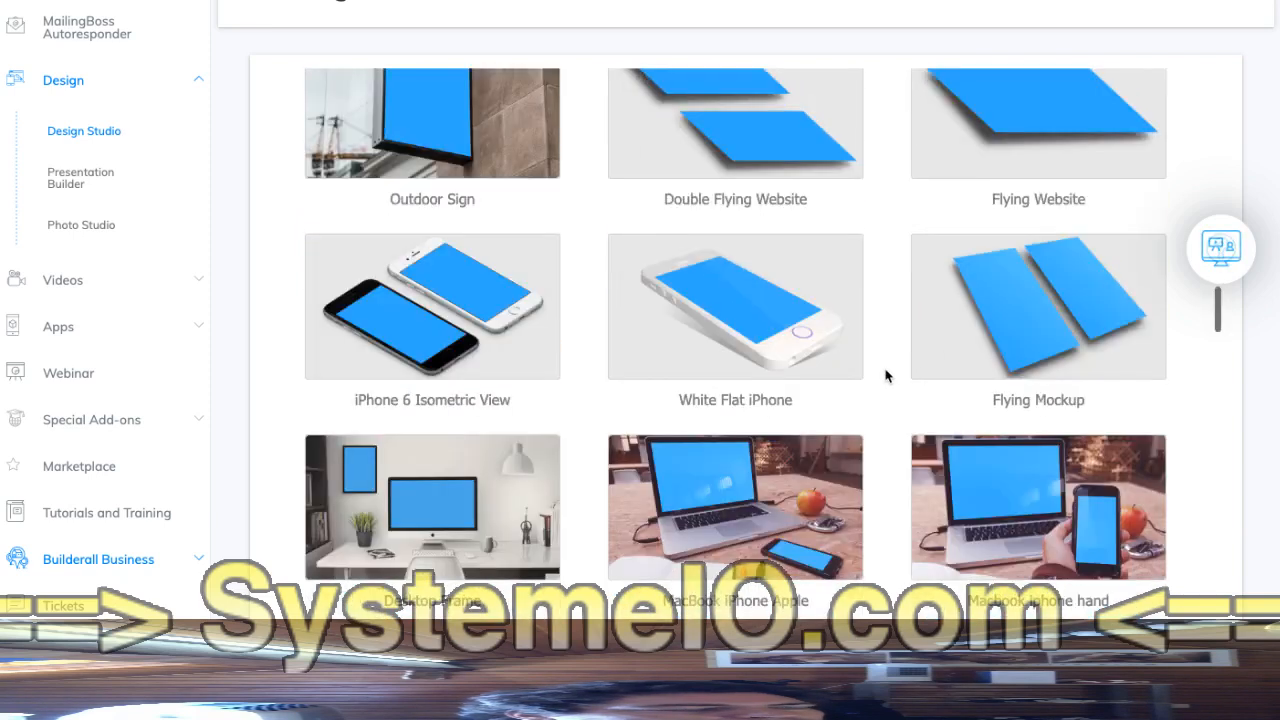
scroll(885, 375, down, 1)
scroll(885, 375, down, 3)
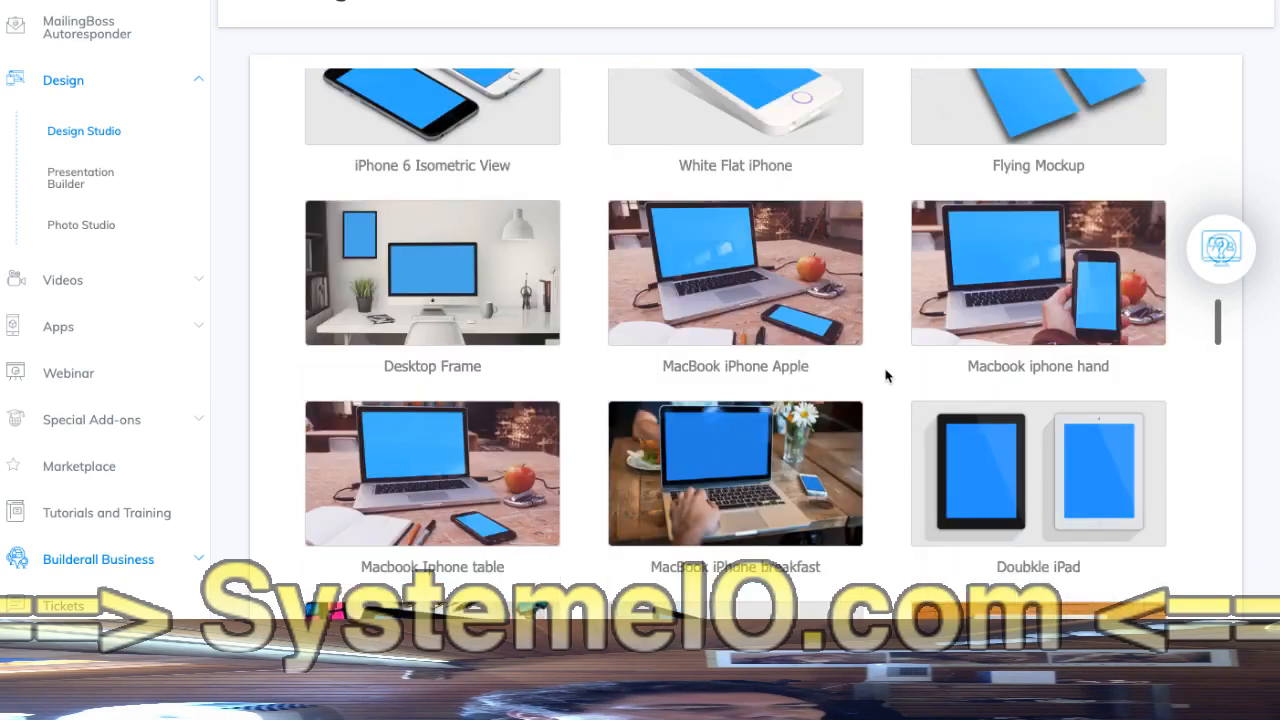
scroll(885, 375, down, 3)
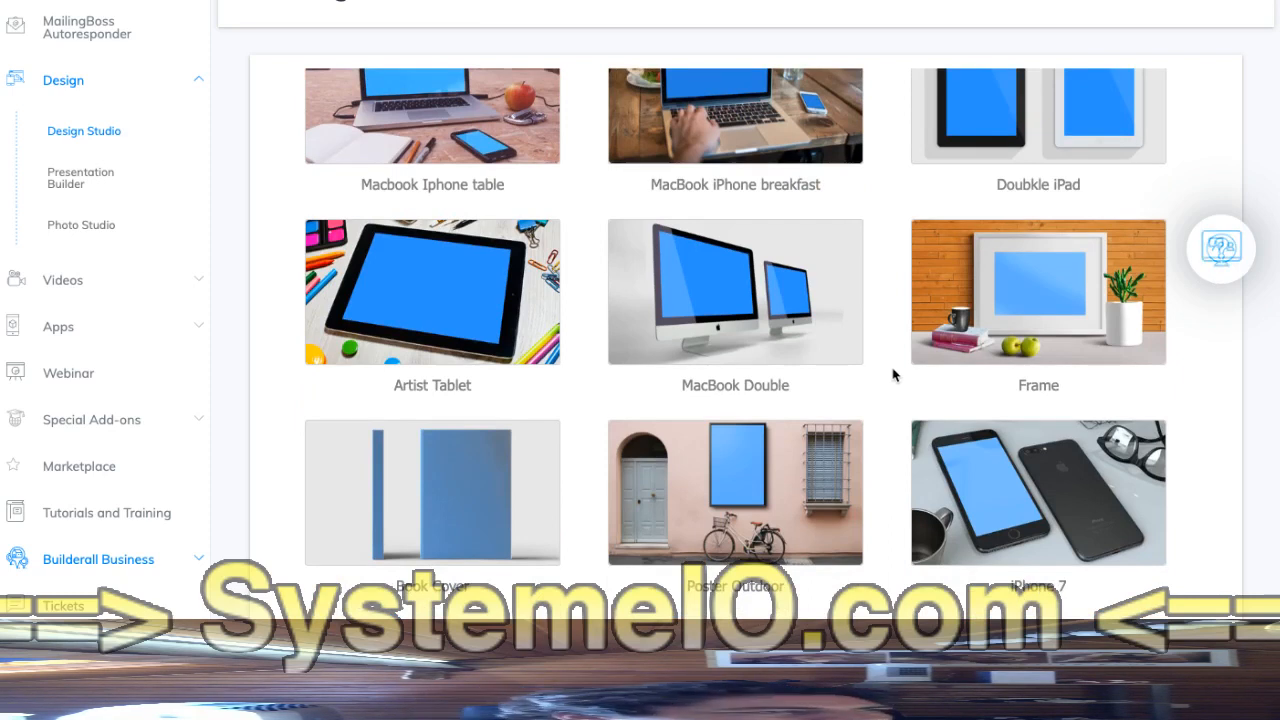
scroll(893, 375, down, 2)
scroll(893, 375, down, 3)
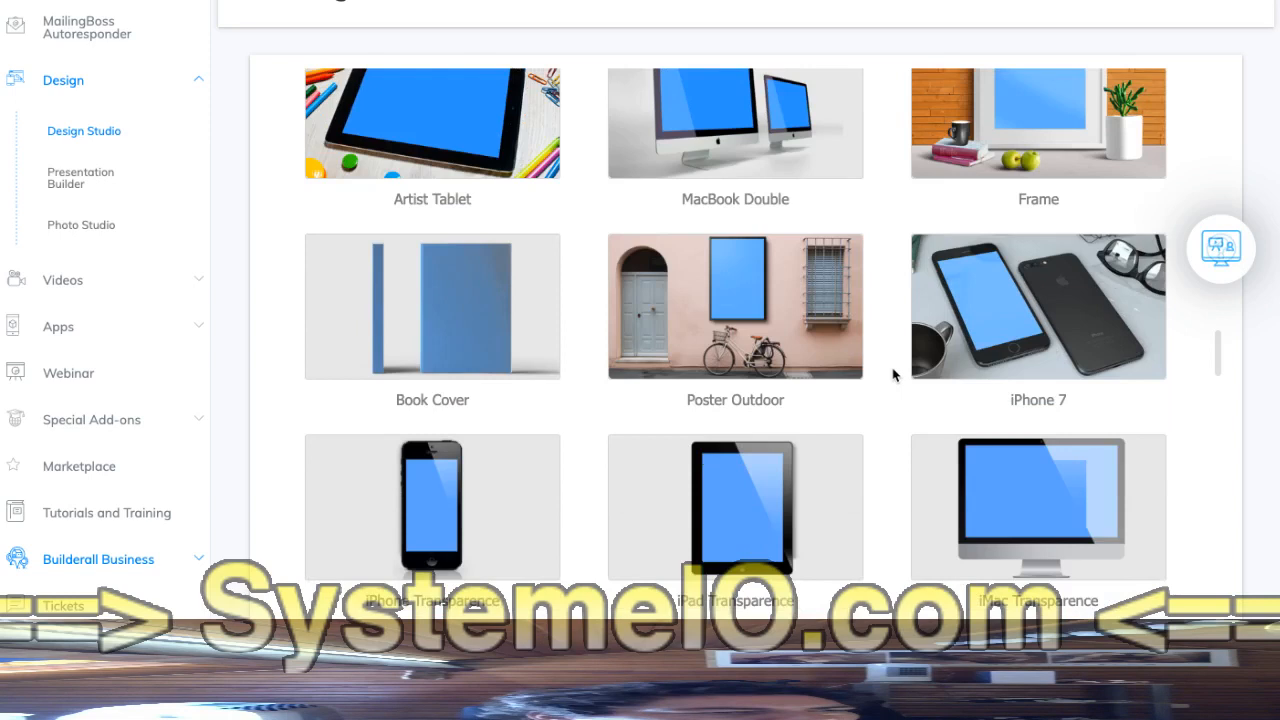
scroll(893, 375, down, 3)
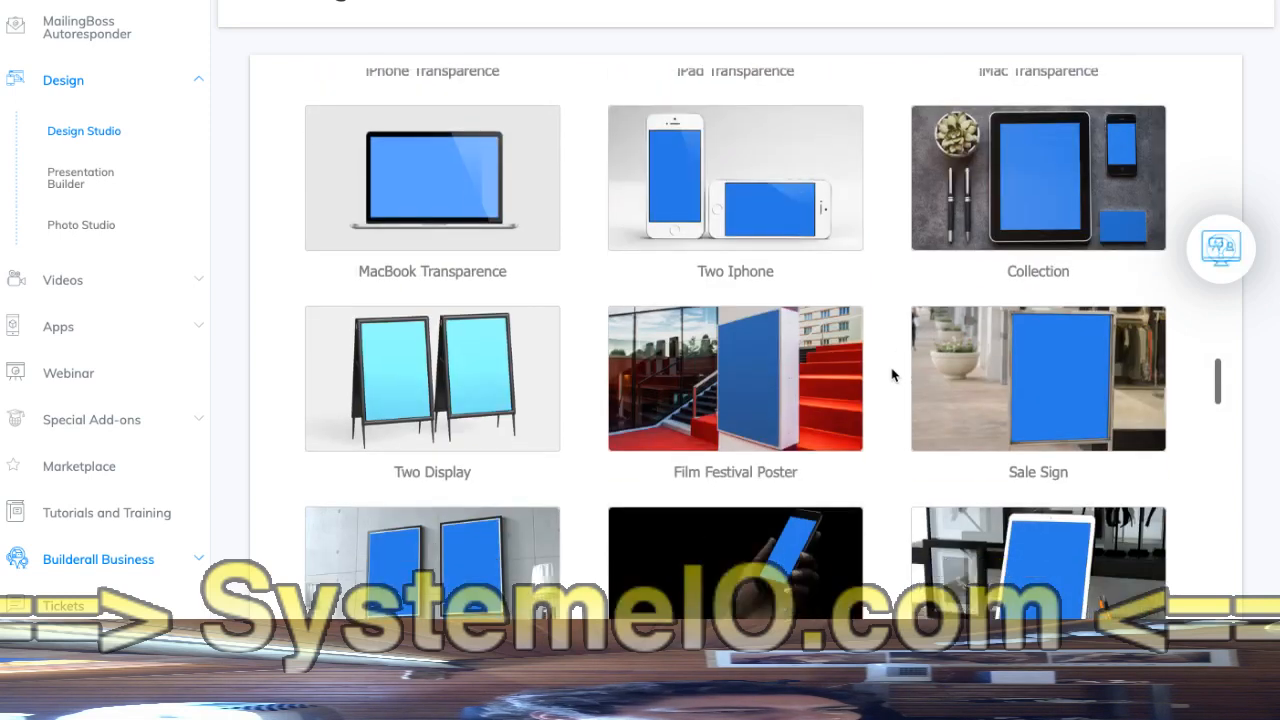
scroll(893, 375, down, 1)
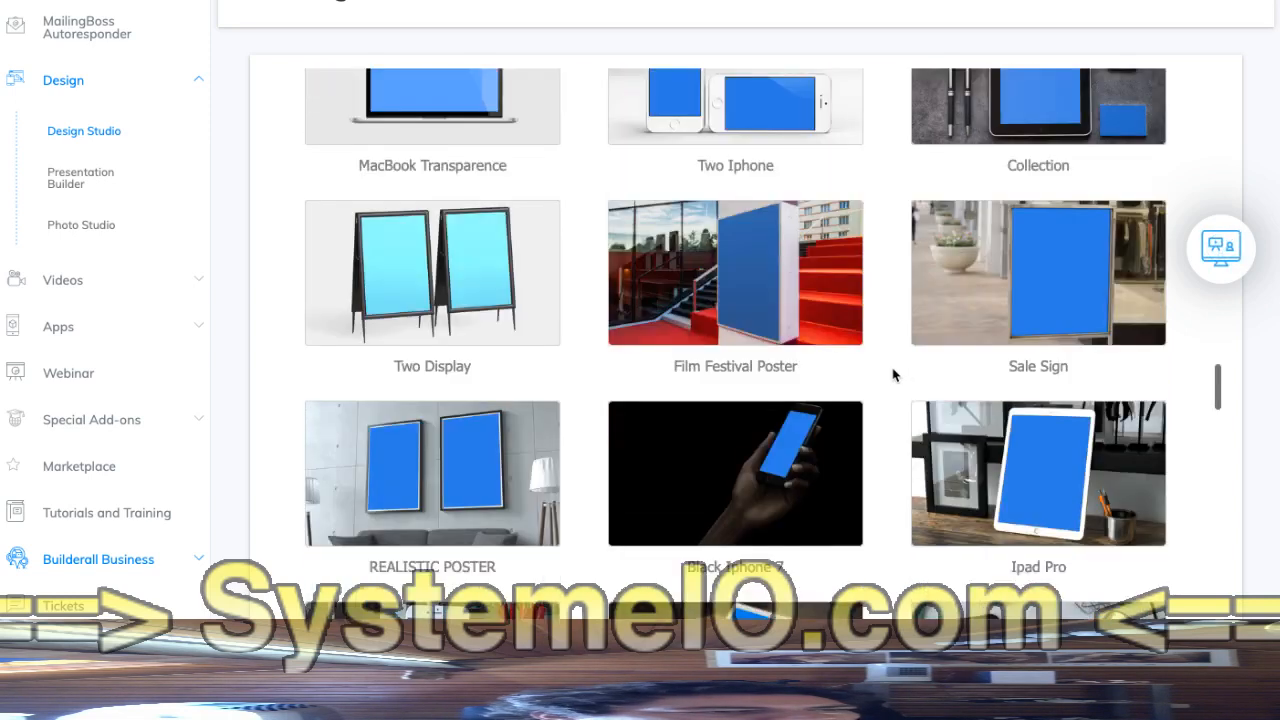
scroll(893, 375, down, 2)
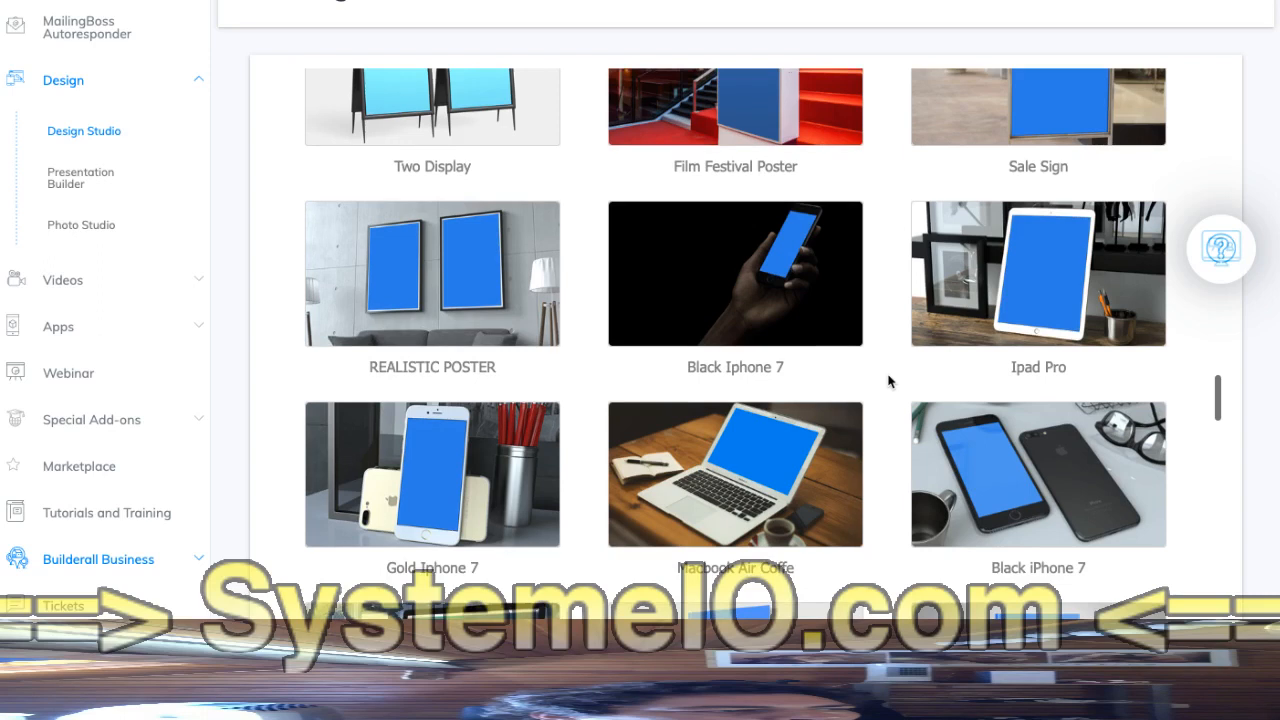
scroll(888, 381, down, 2)
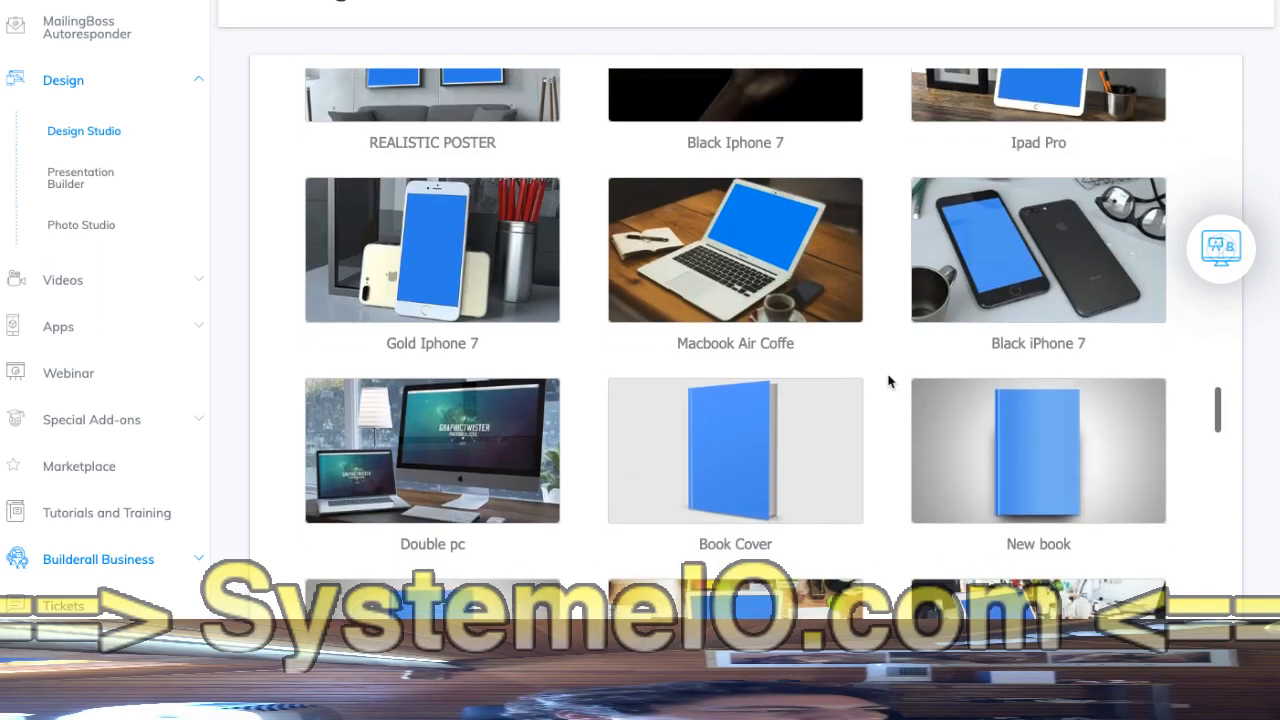
scroll(888, 381, down, 2)
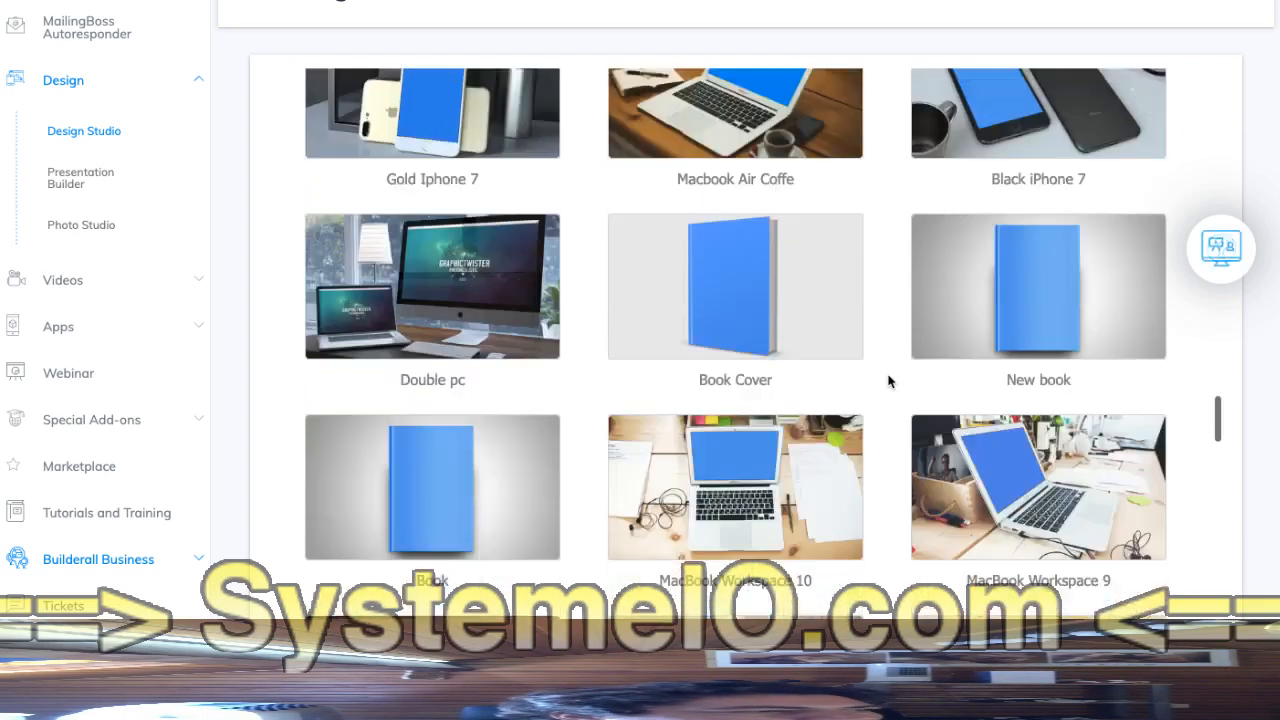
scroll(888, 381, down, 3)
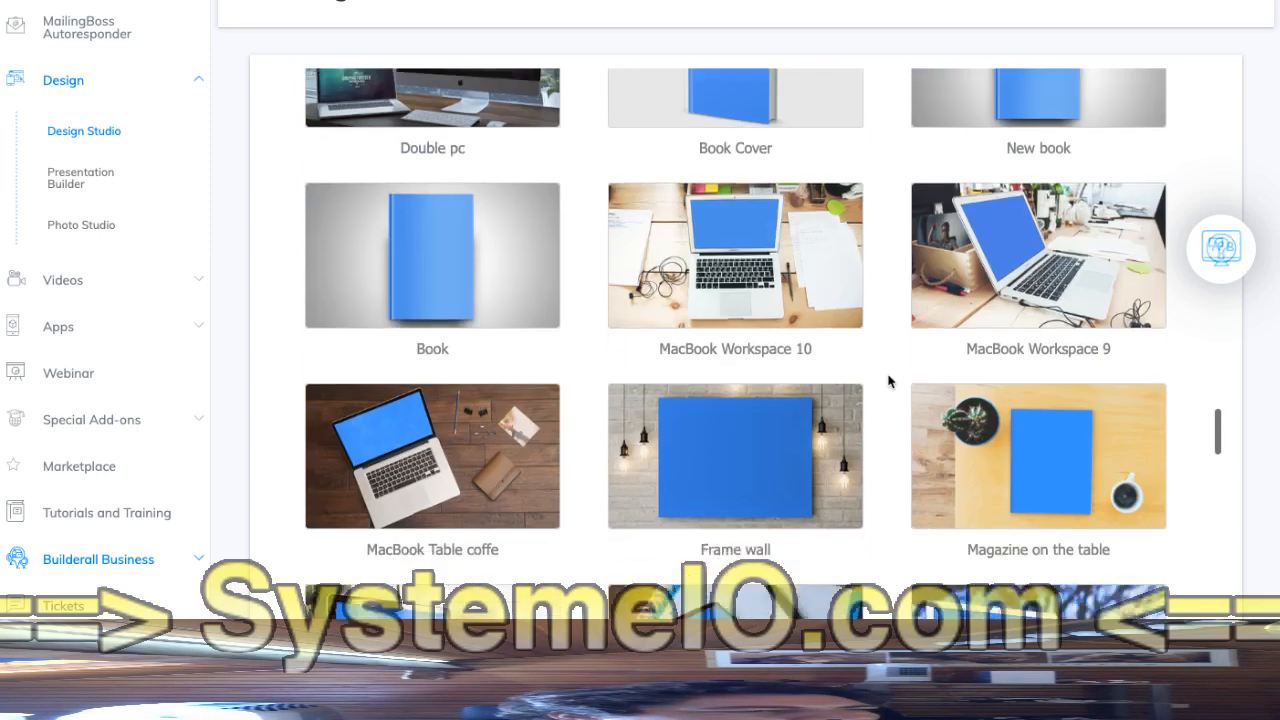
scroll(888, 381, down, 2)
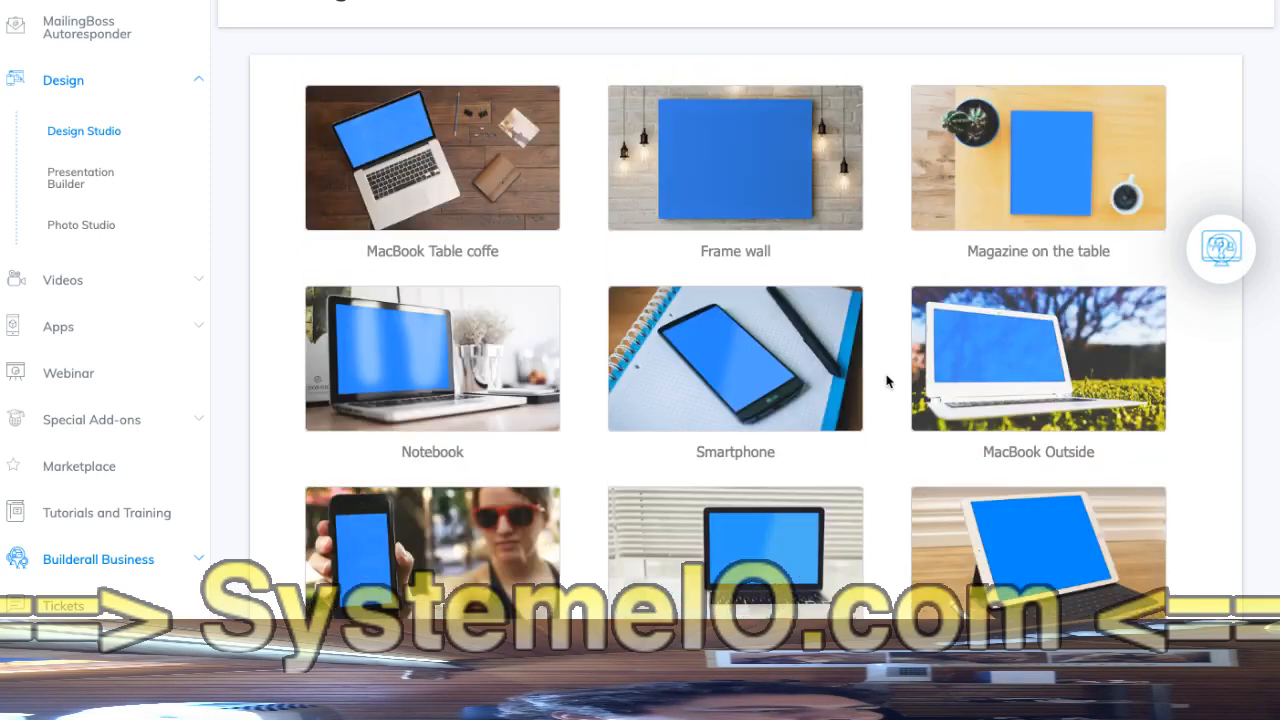
scroll(882, 400, down, 1)
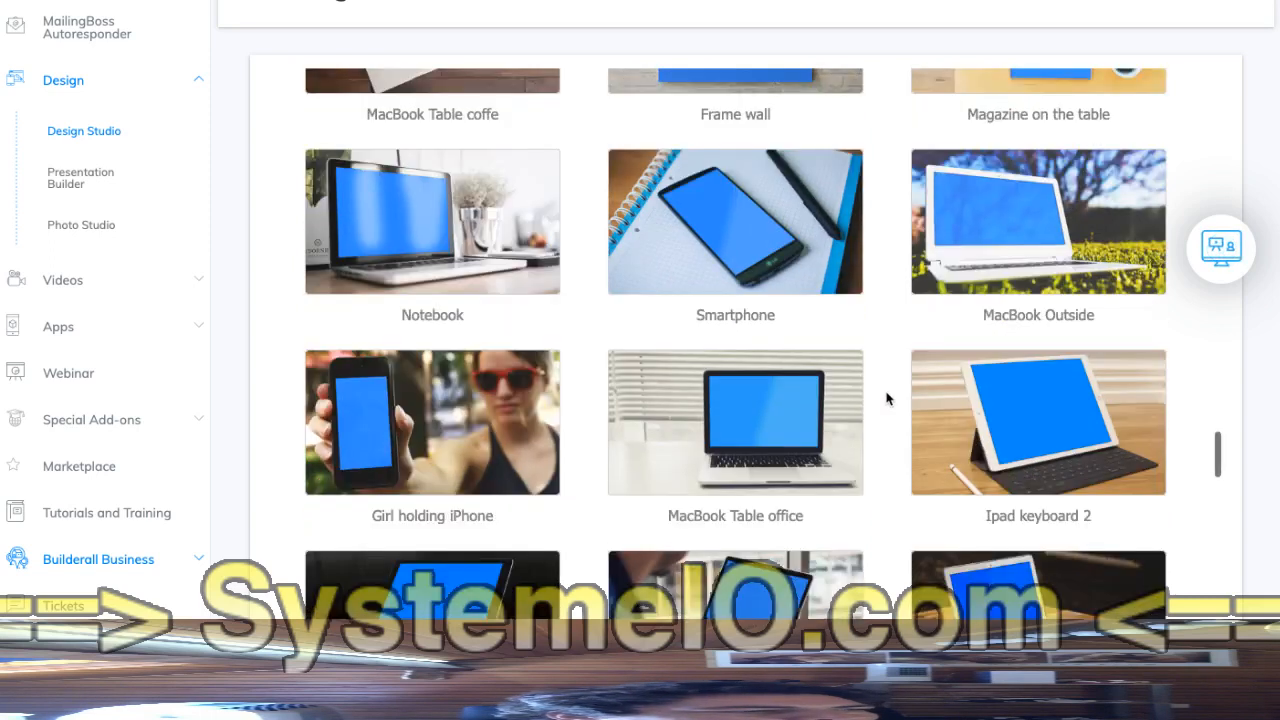
scroll(890, 397, down, 2)
scroll(895, 395, down, 5)
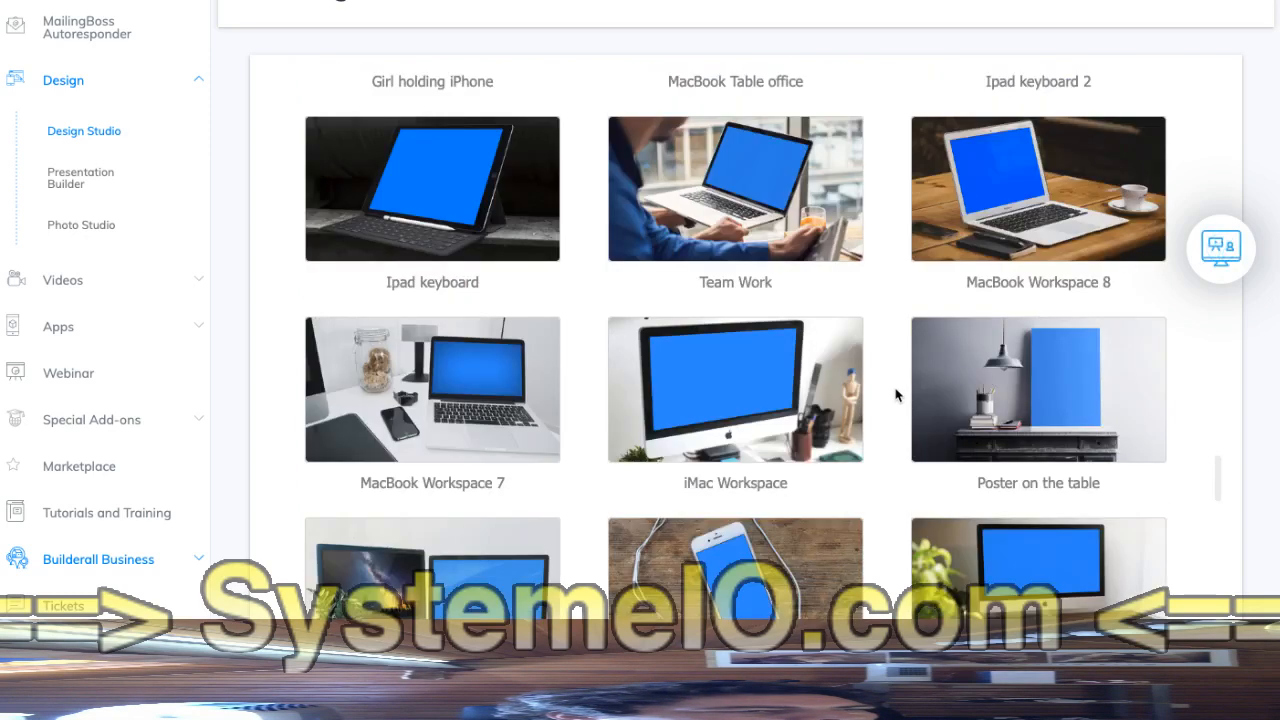
scroll(895, 395, down, 1)
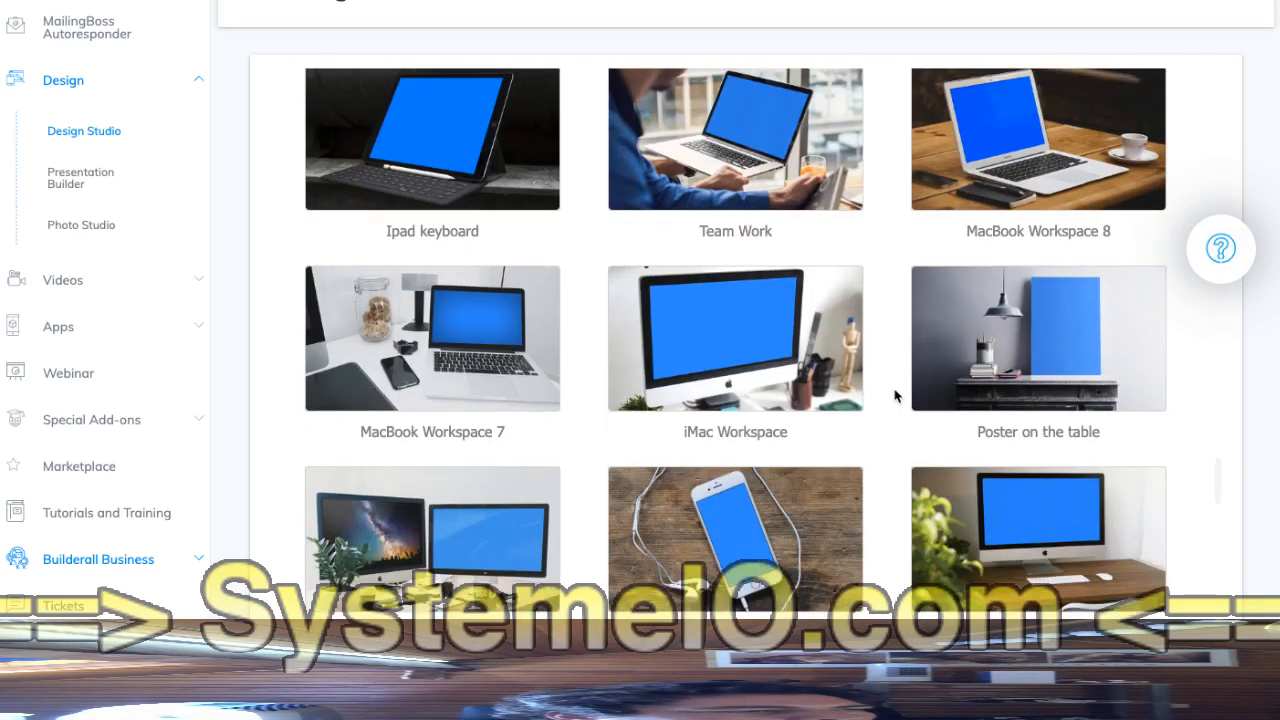
scroll(895, 397, down, 6)
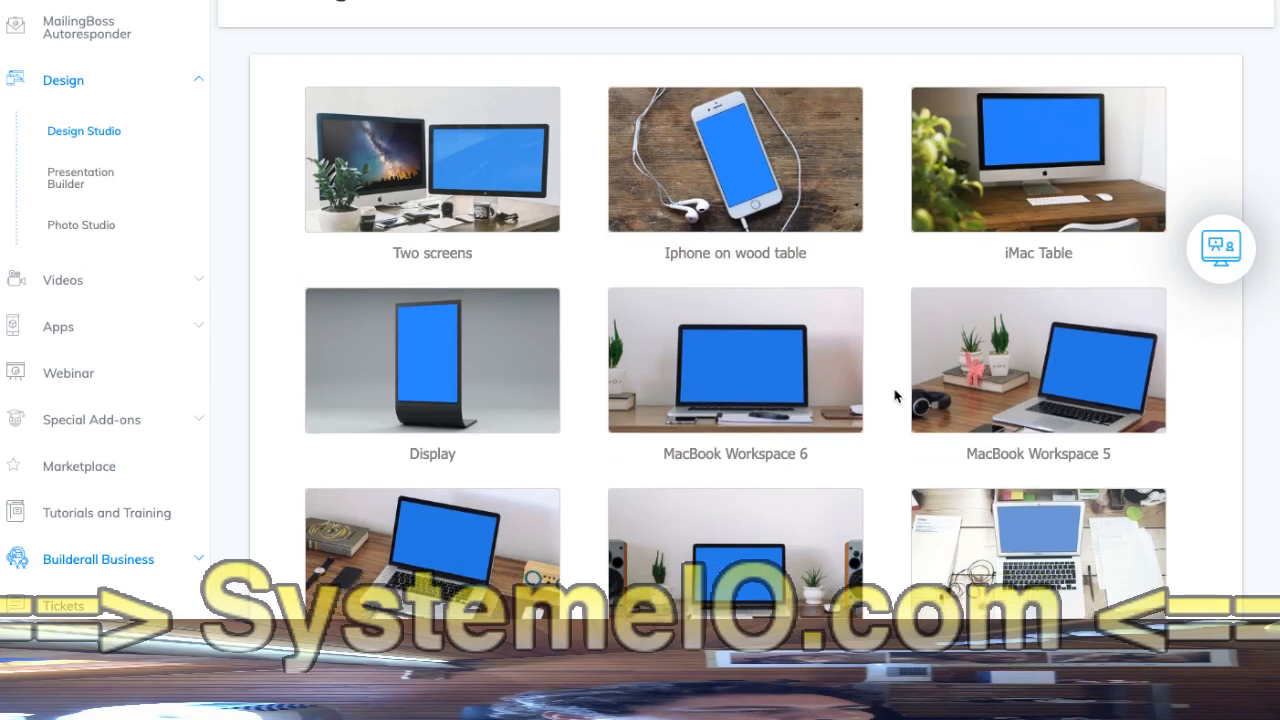
scroll(895, 397, down, 6)
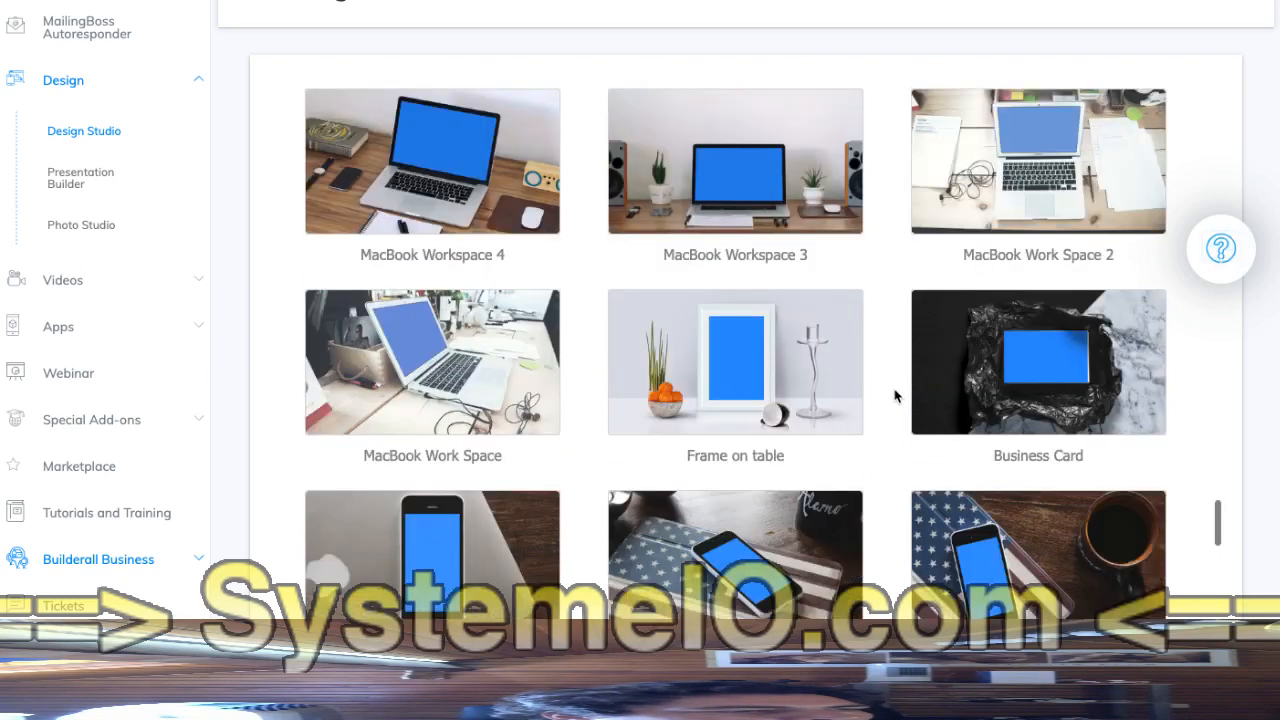
scroll(895, 397, down, 5)
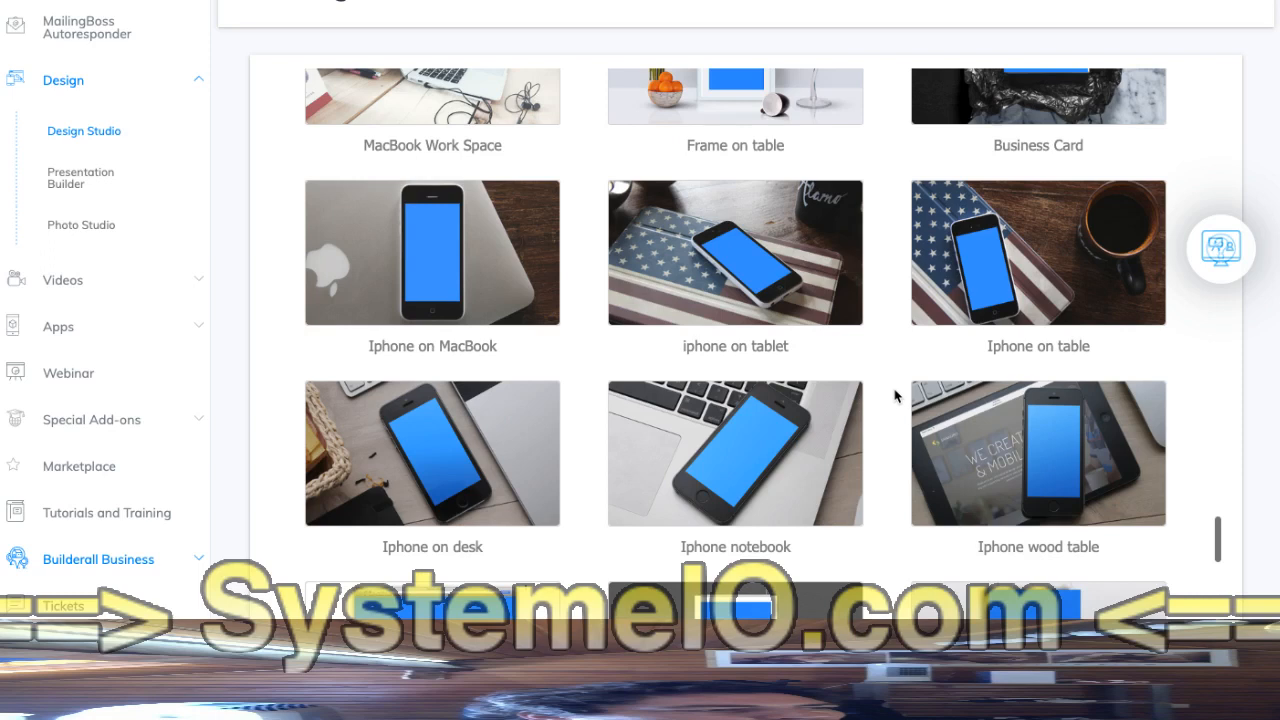
scroll(895, 397, down, 4)
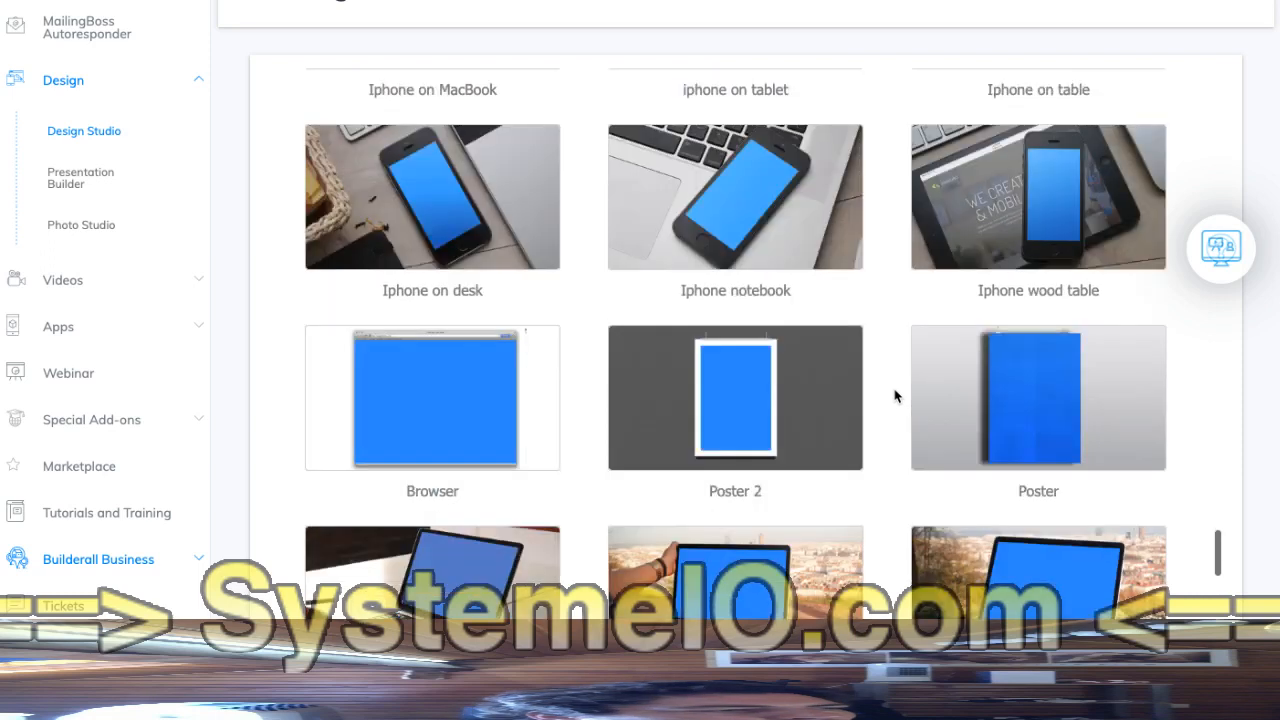
scroll(895, 397, down, 3)
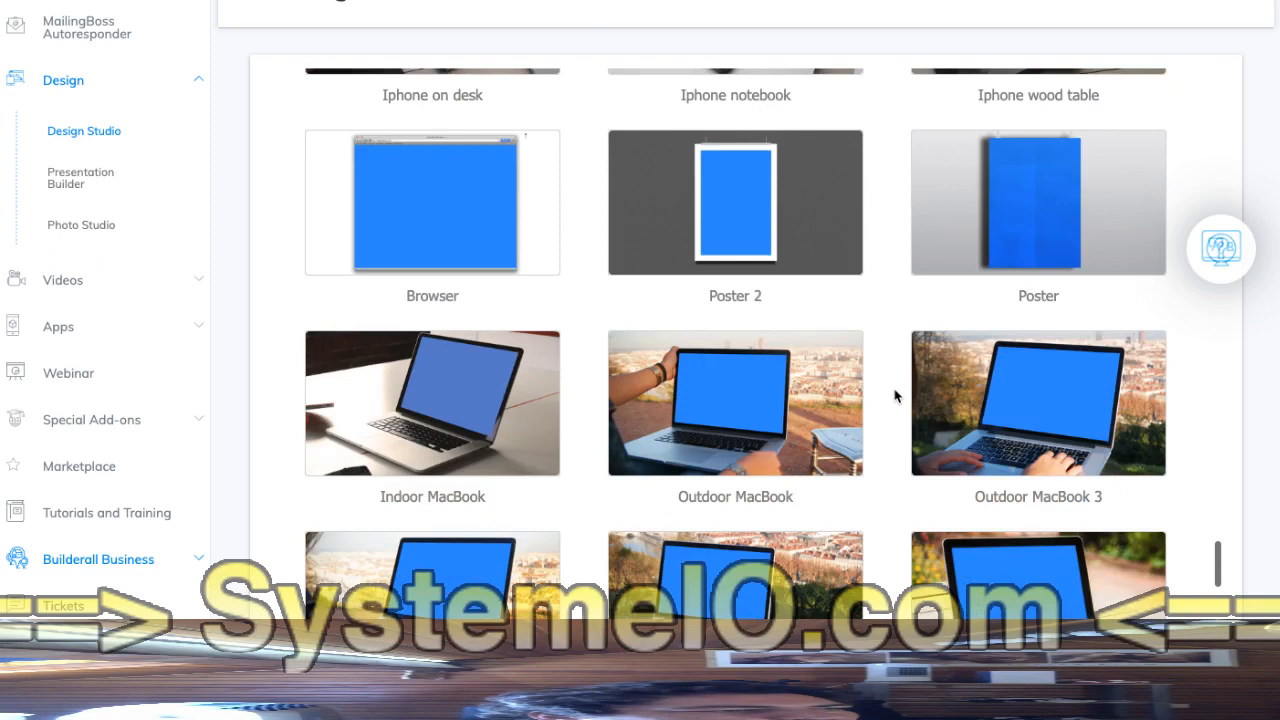
scroll(895, 397, down, 7)
scroll(895, 397, down, 3)
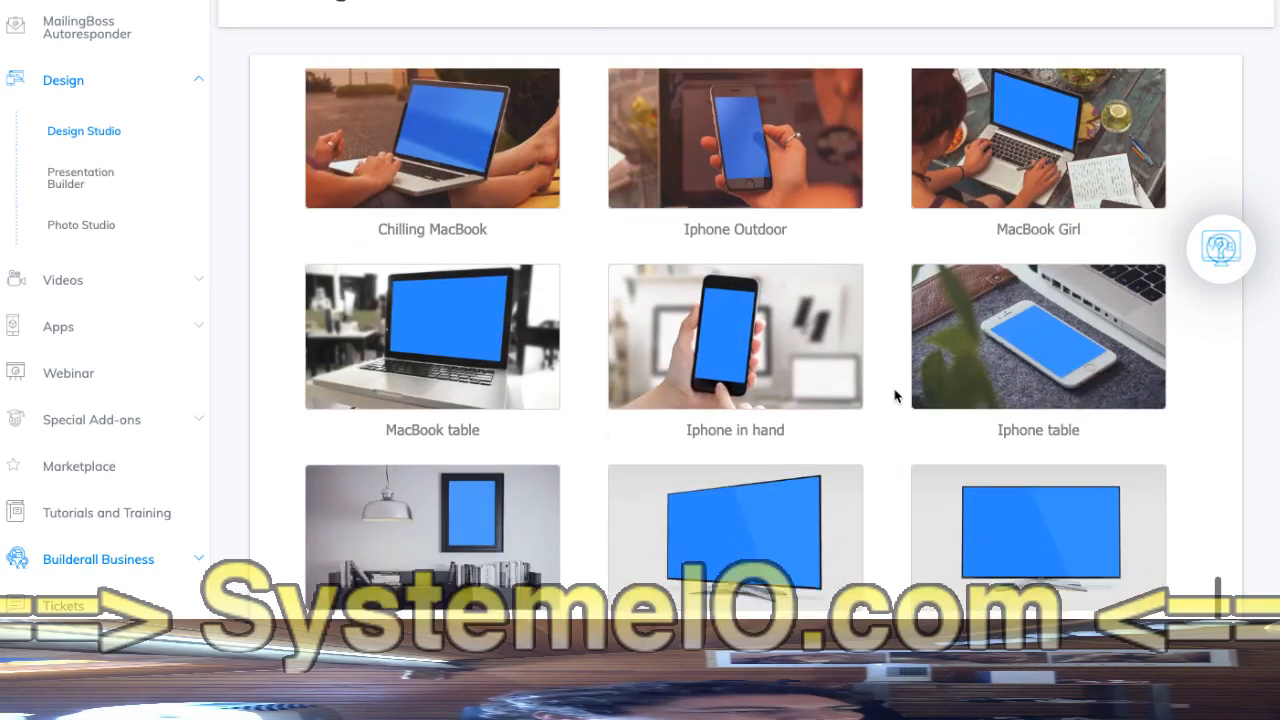
scroll(895, 397, down, 7)
scroll(895, 397, down, 1)
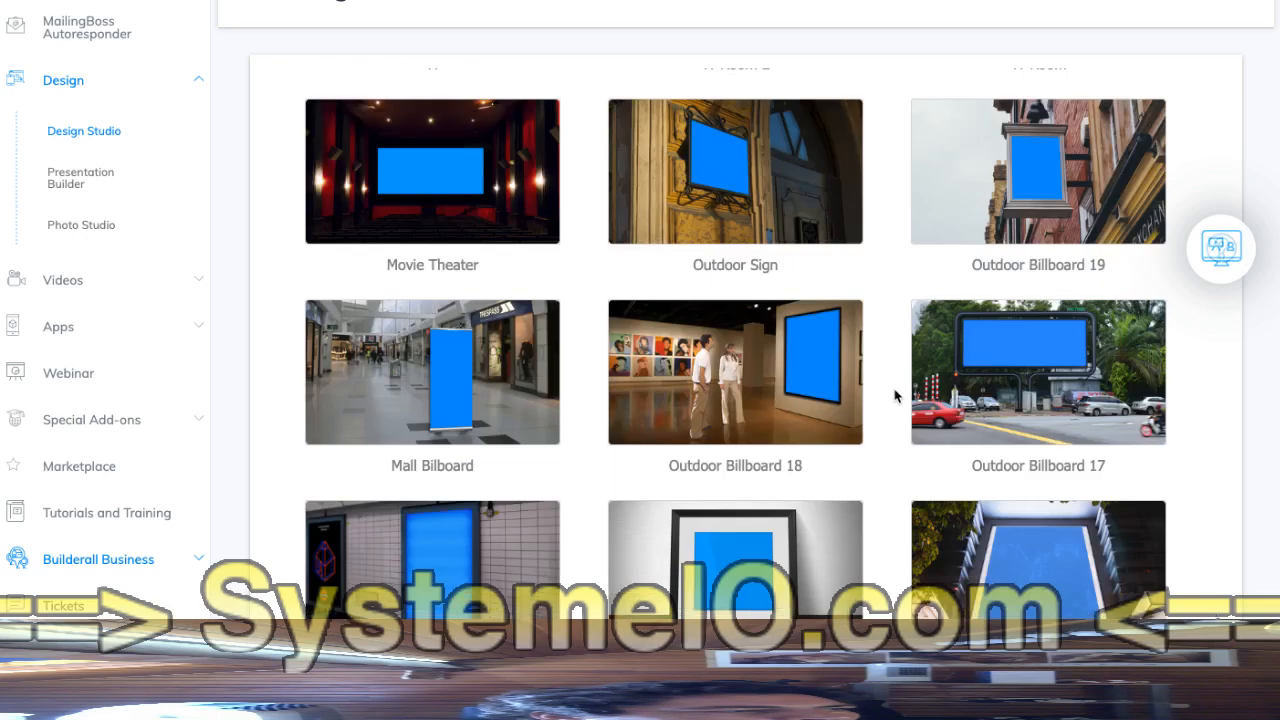
scroll(895, 397, down, 3)
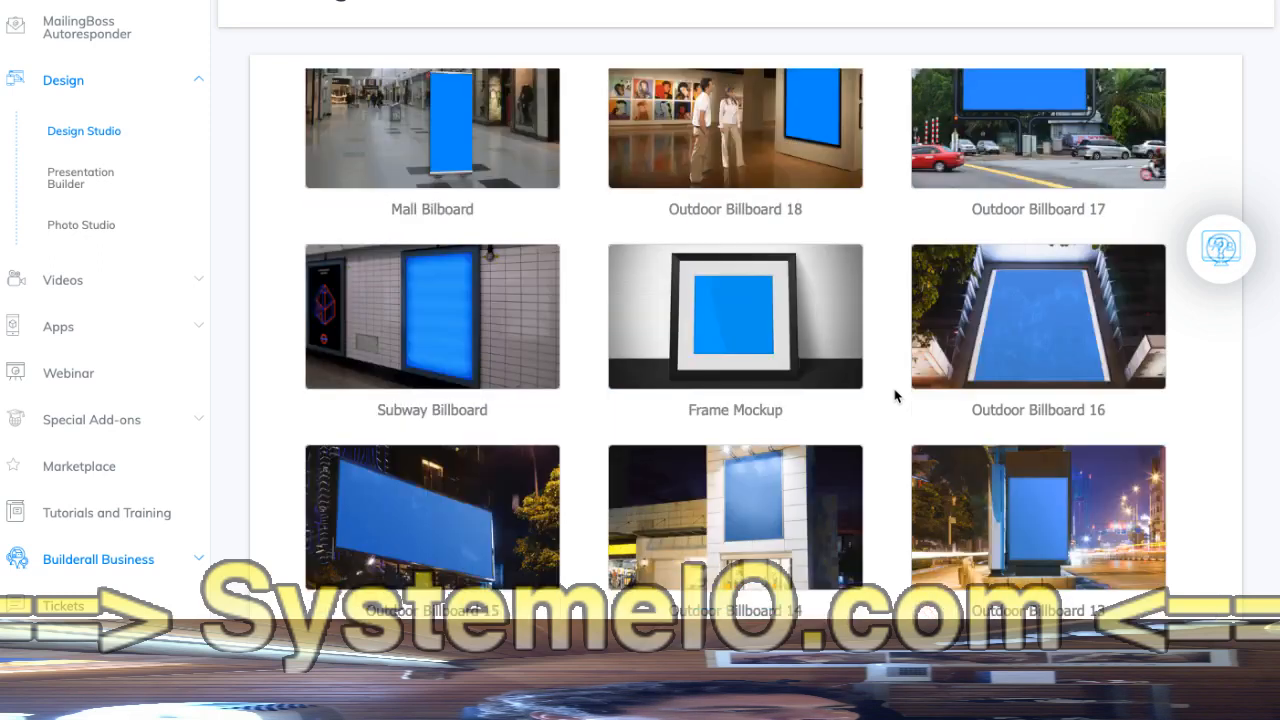
Try to place the orange cover with the spine title from the Downloads folder in the Subway Billboard mockup
click(455, 340)
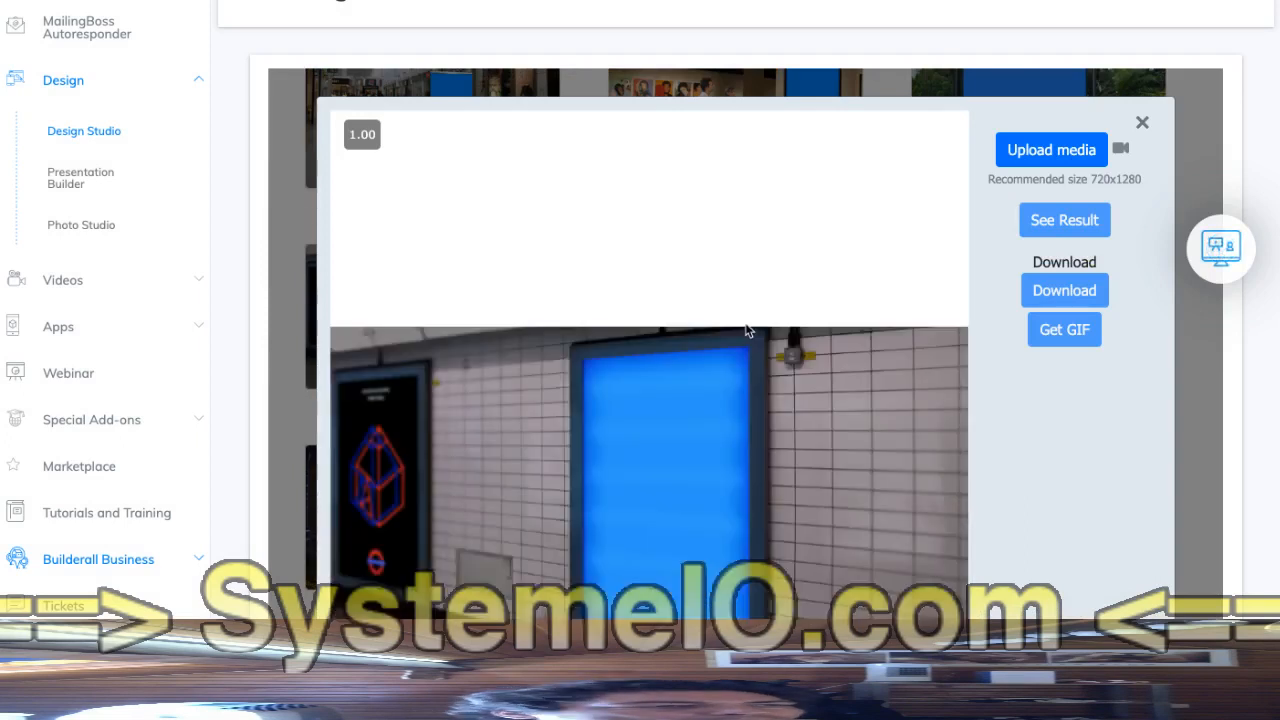
click(1027, 159)
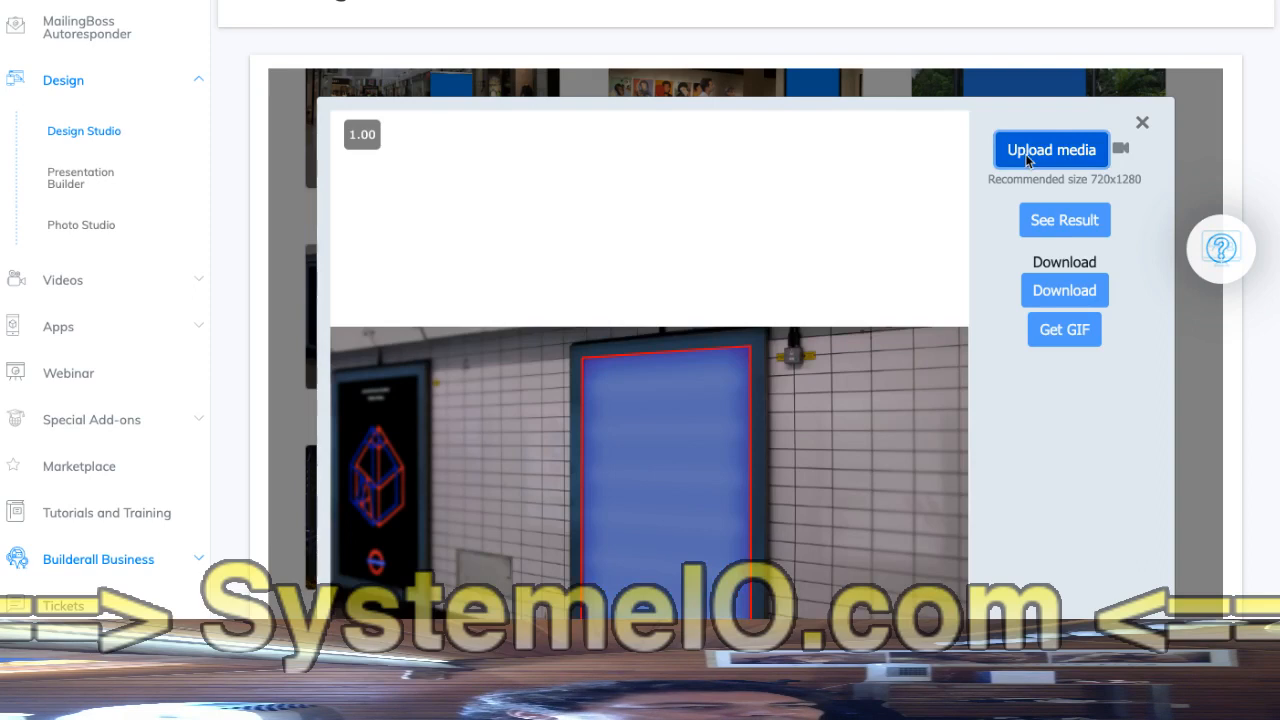
click(1029, 158)
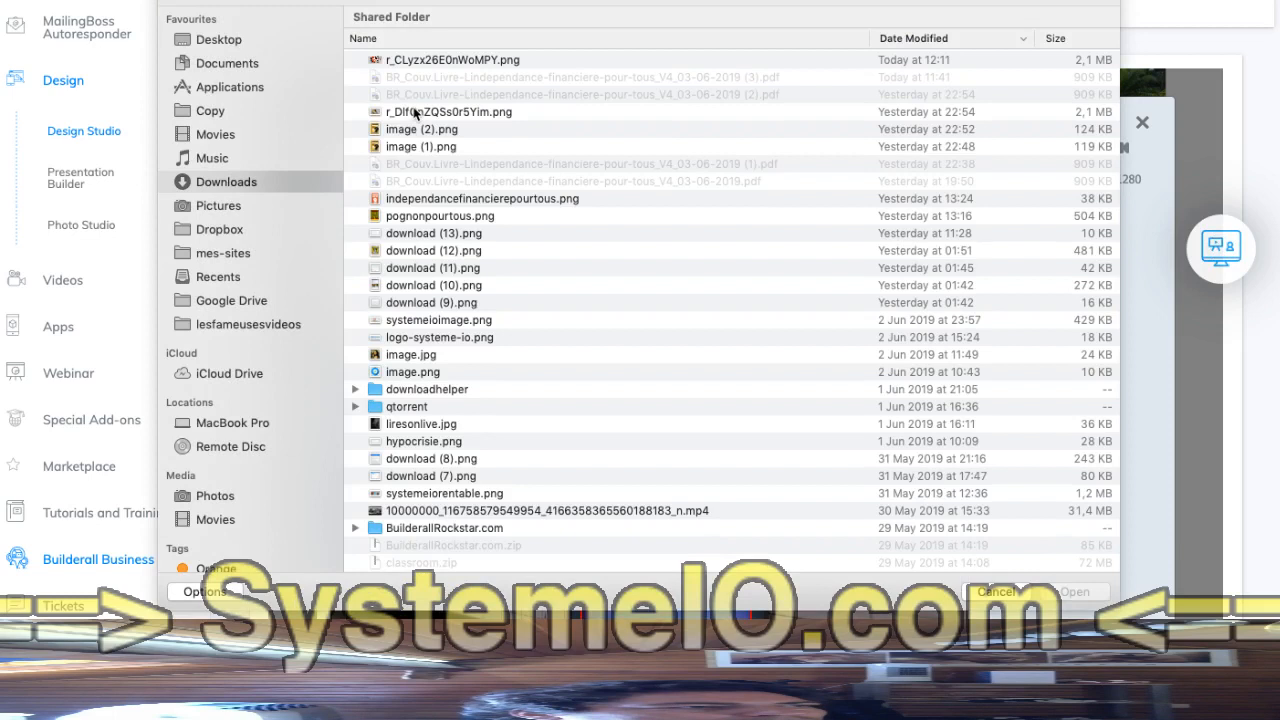
click(422, 80)
click(1072, 592)
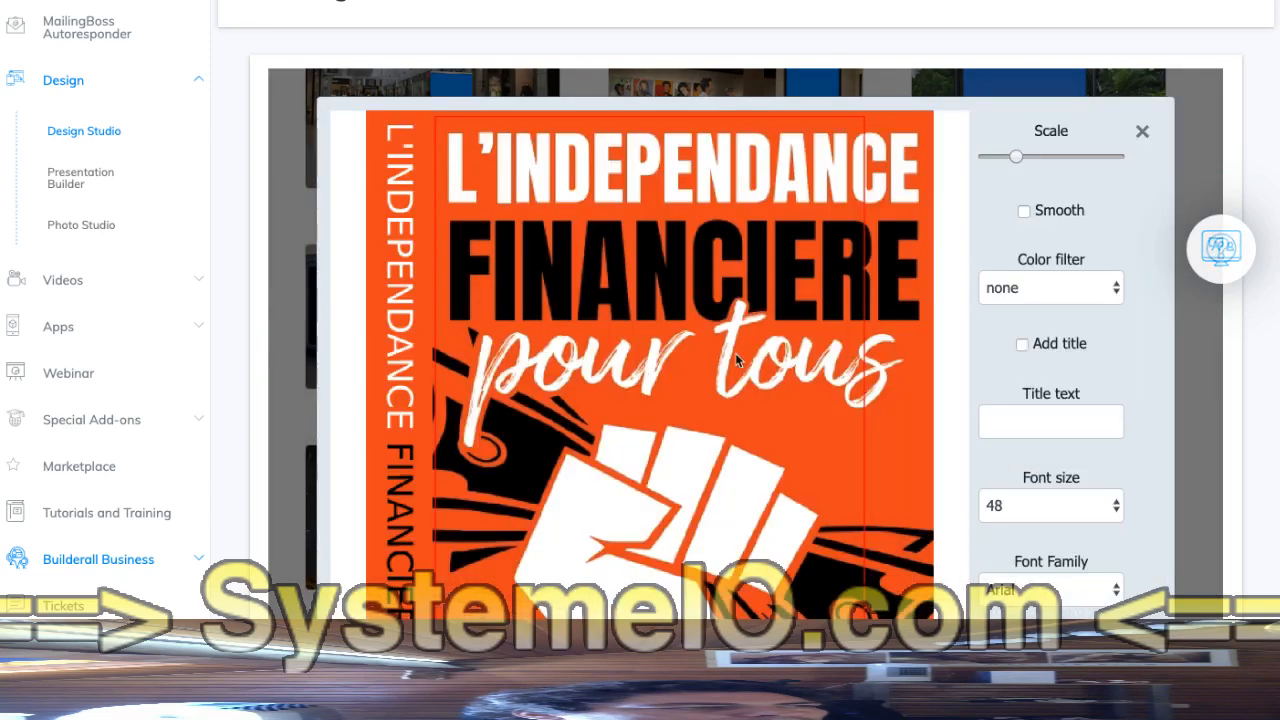
click(1142, 133)
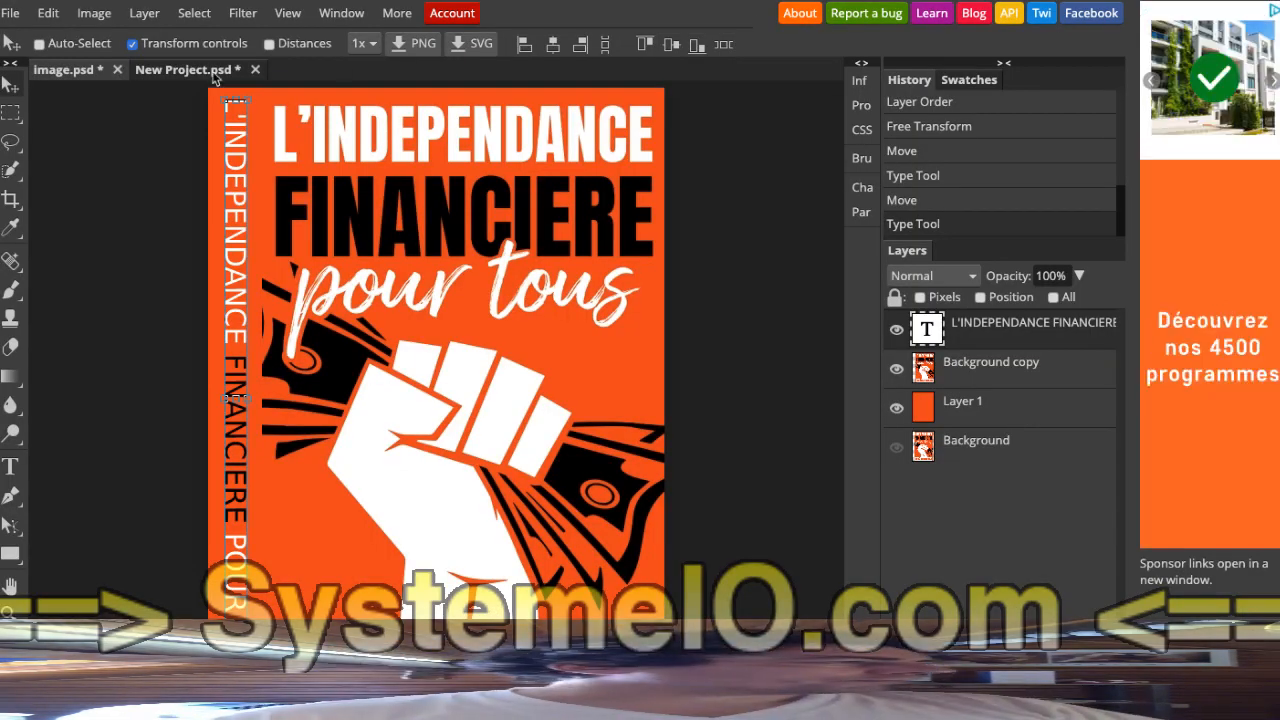
Export the orange cover version without a spine as a PNG of 446 x 682 px at 100% quality
click(192, 72)
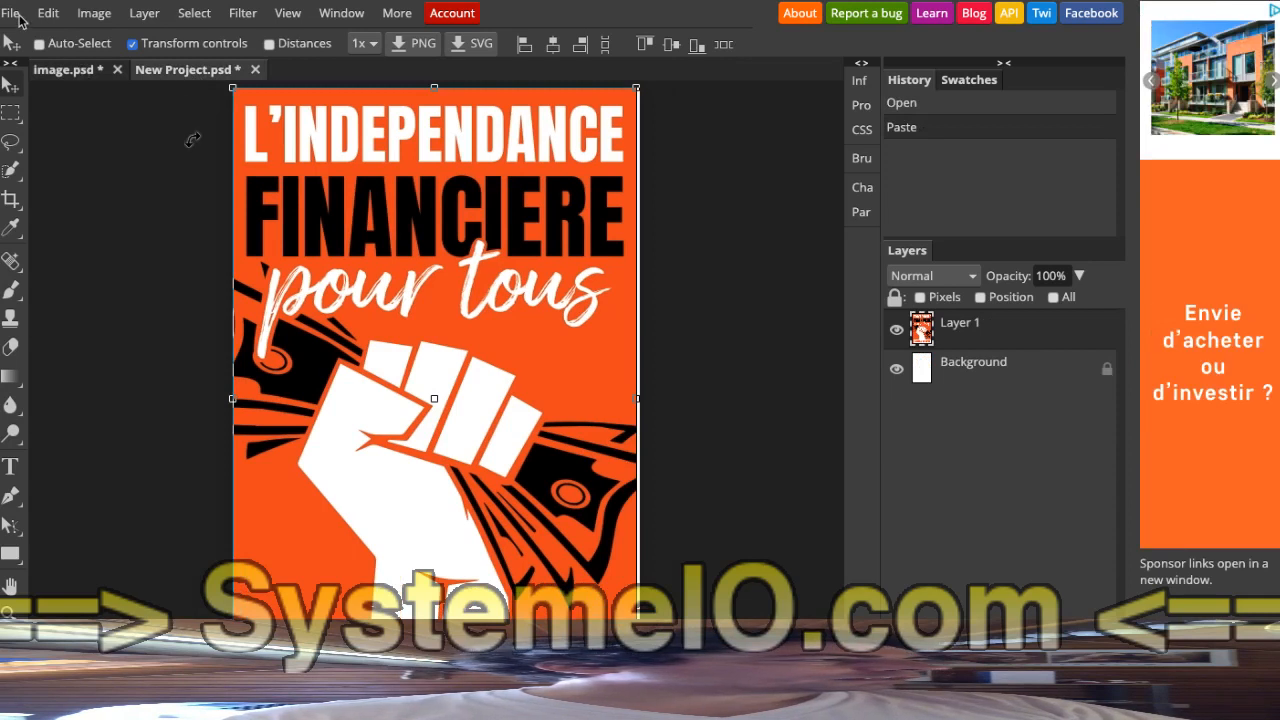
click(14, 14)
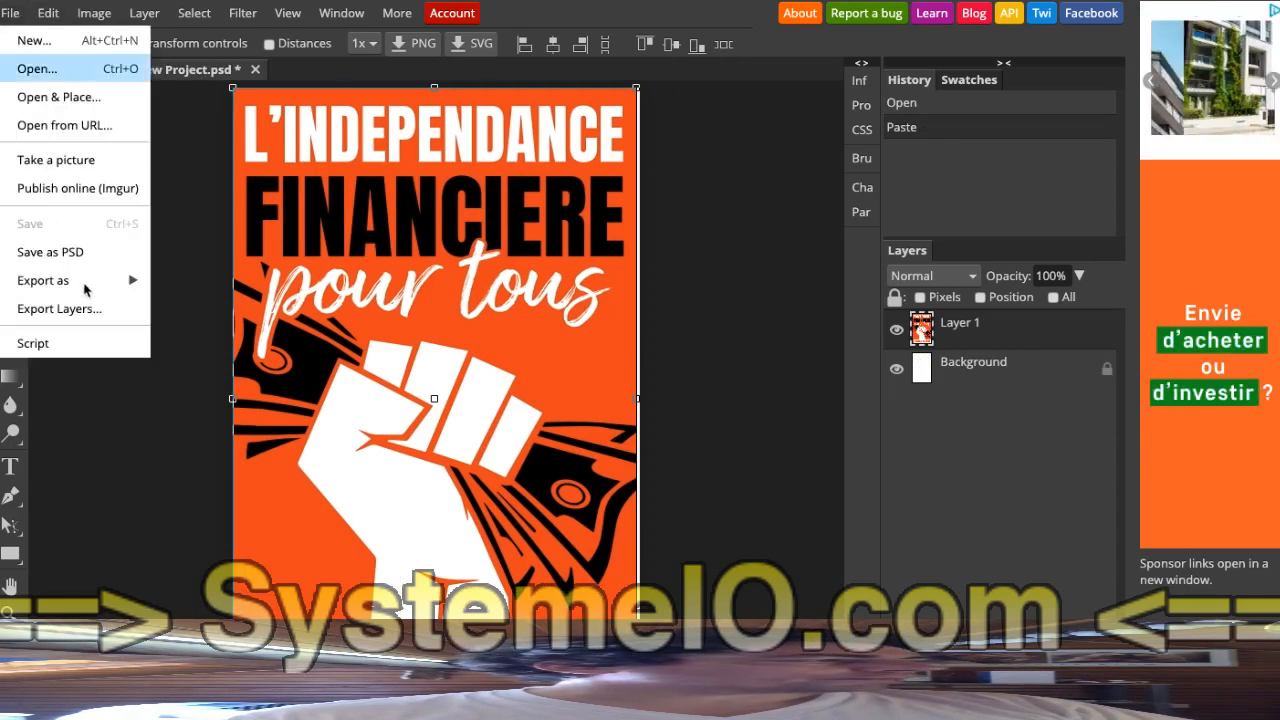
mouse_move(89, 283)
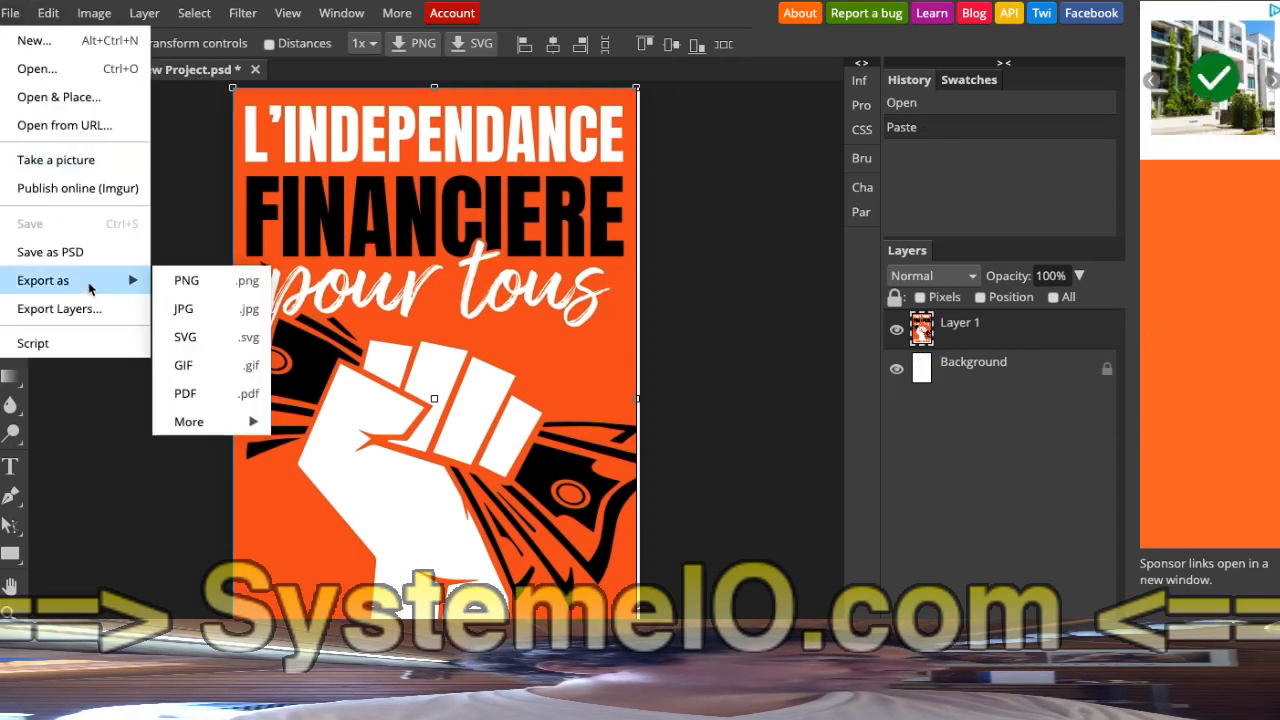
click(195, 283)
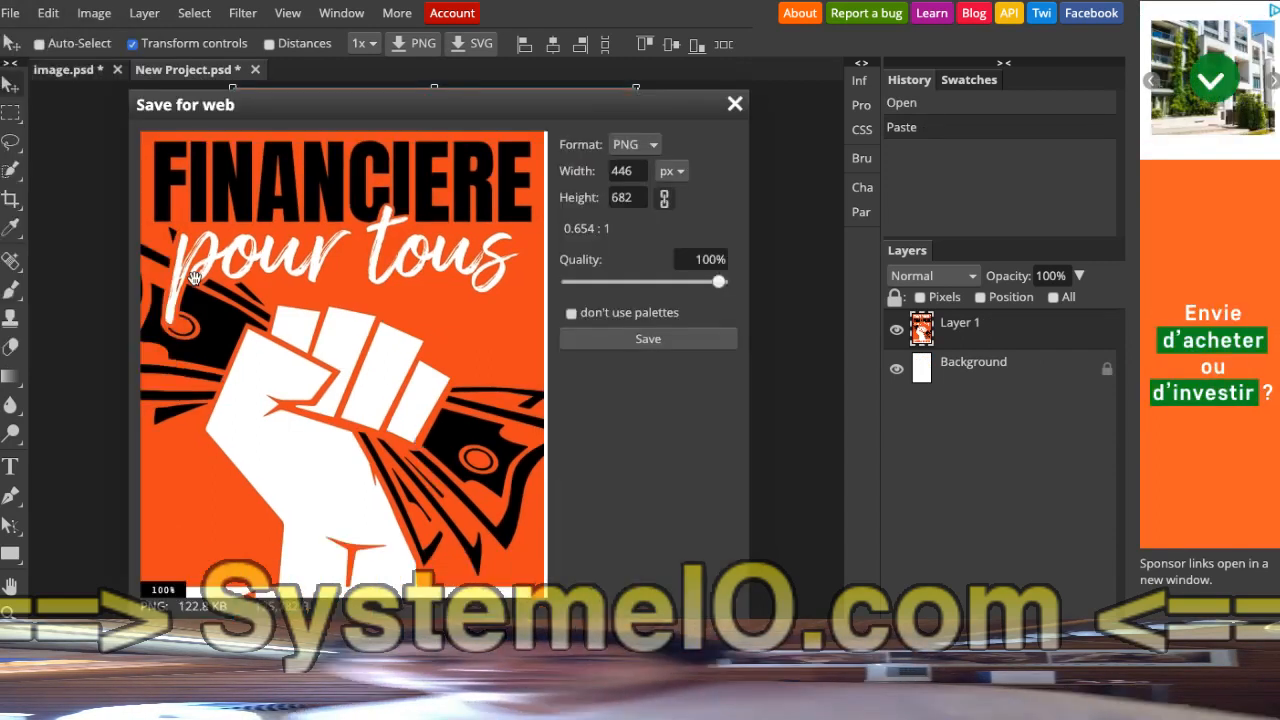
click(642, 341)
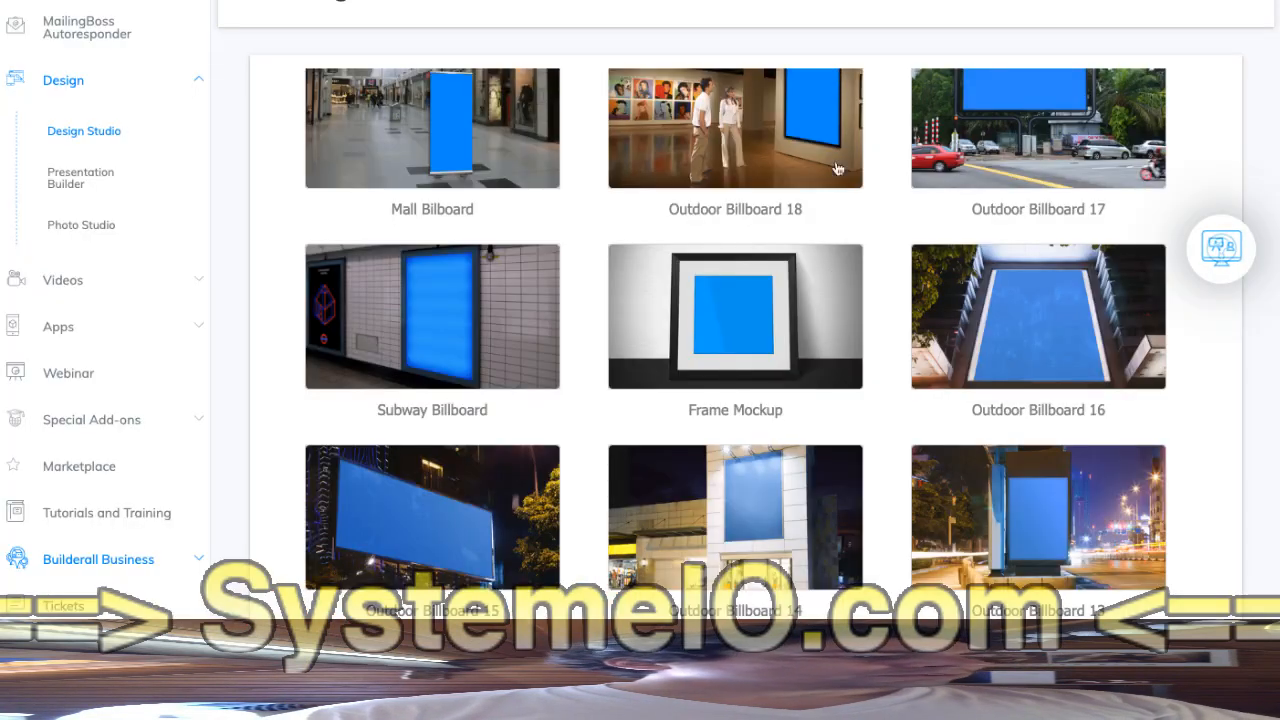
Switch to Design Studio and upload New Project (7).png from the Downloads folder into the Subway Billboard mockup
click(457, 326)
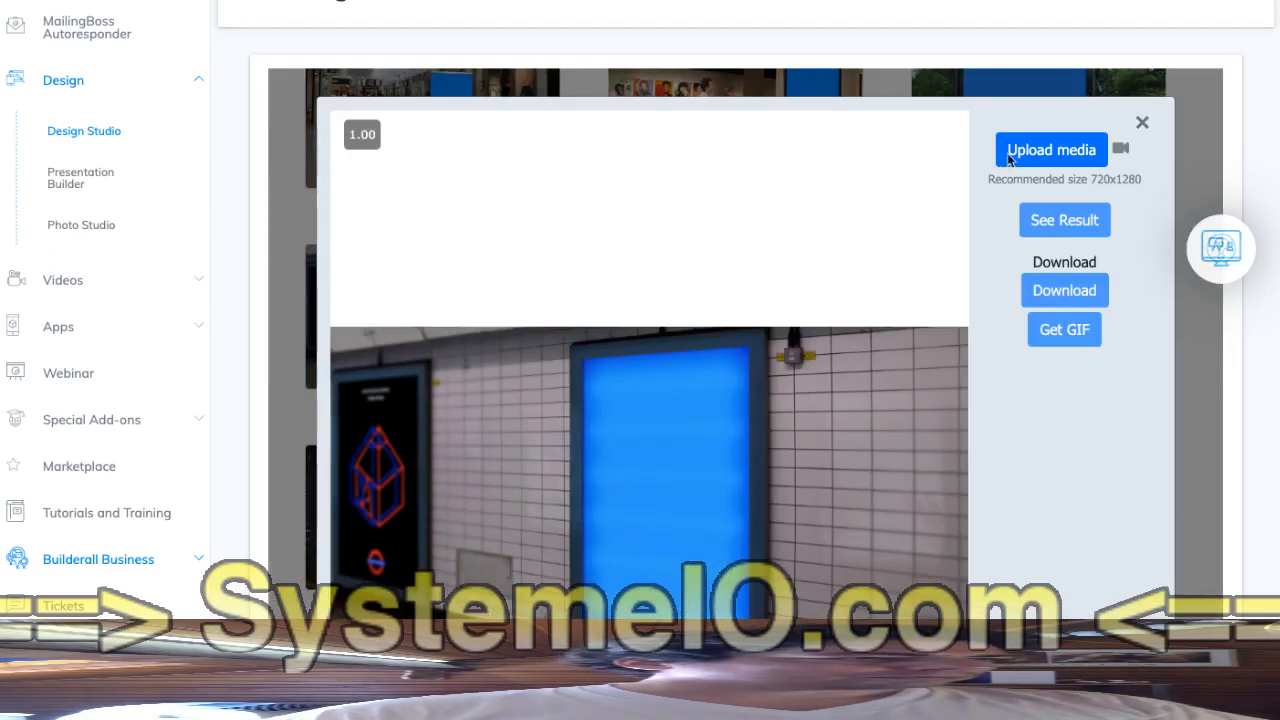
click(1040, 155)
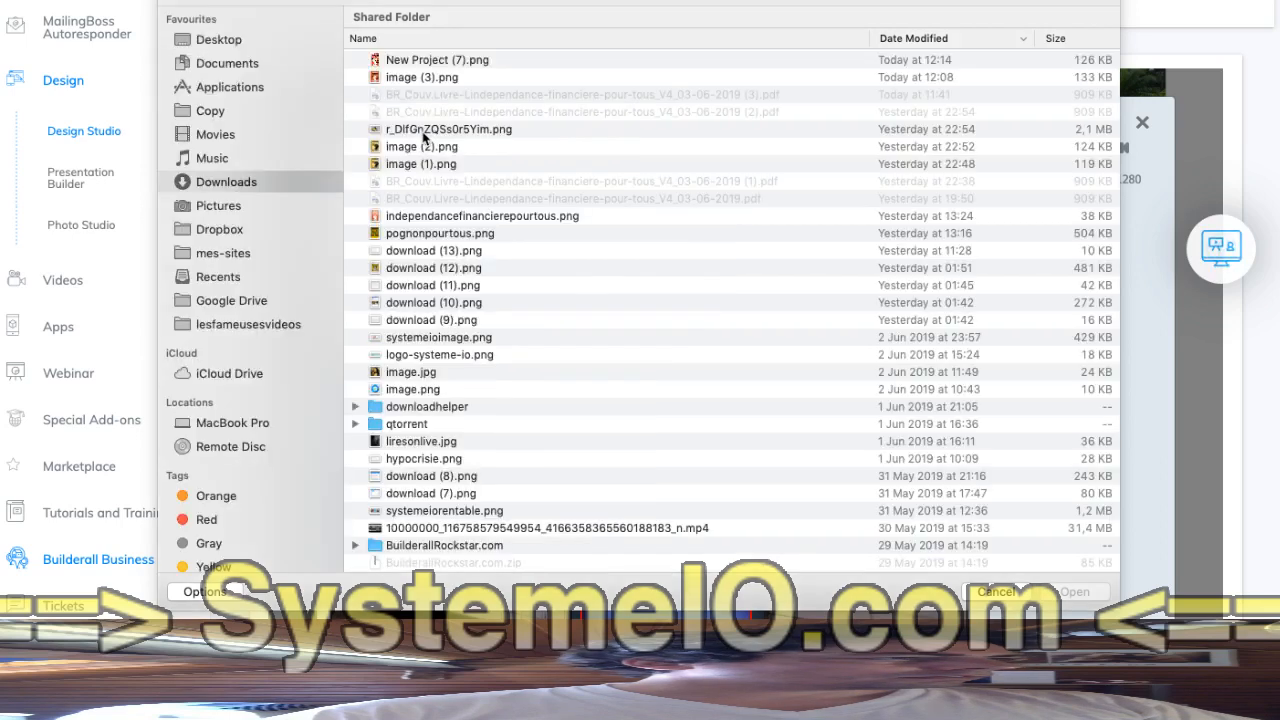
click(437, 60)
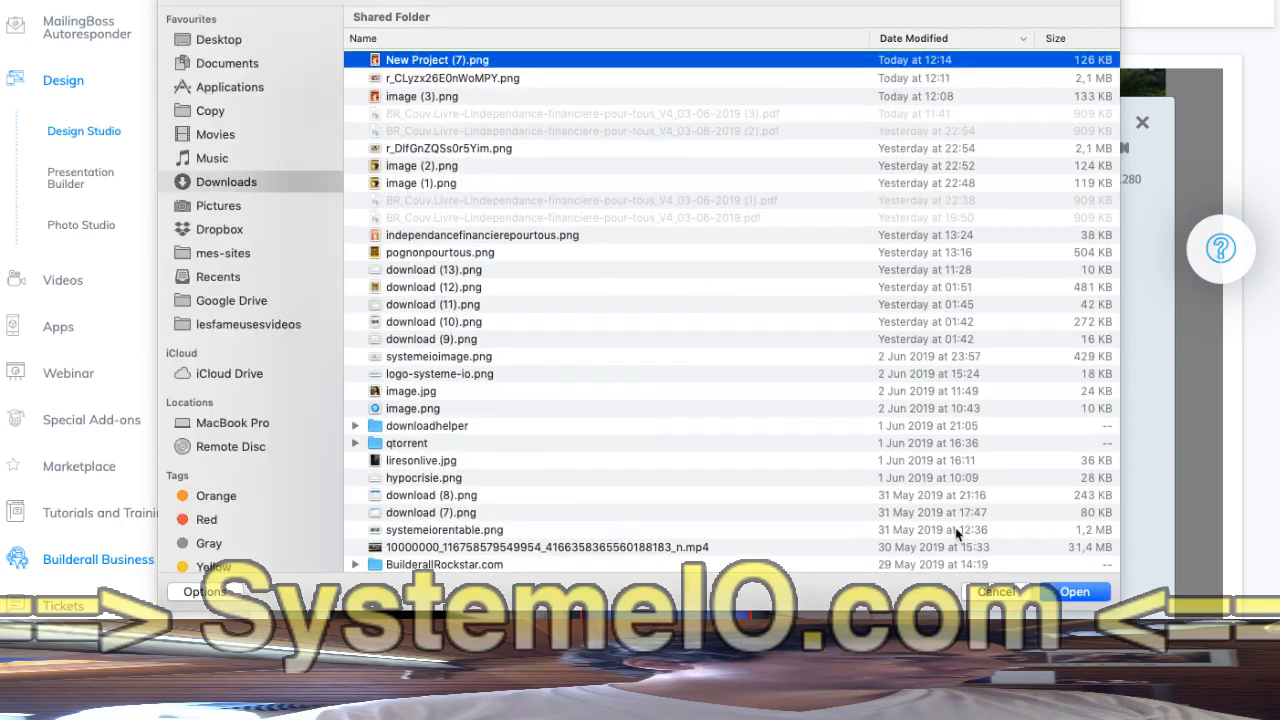
click(1060, 591)
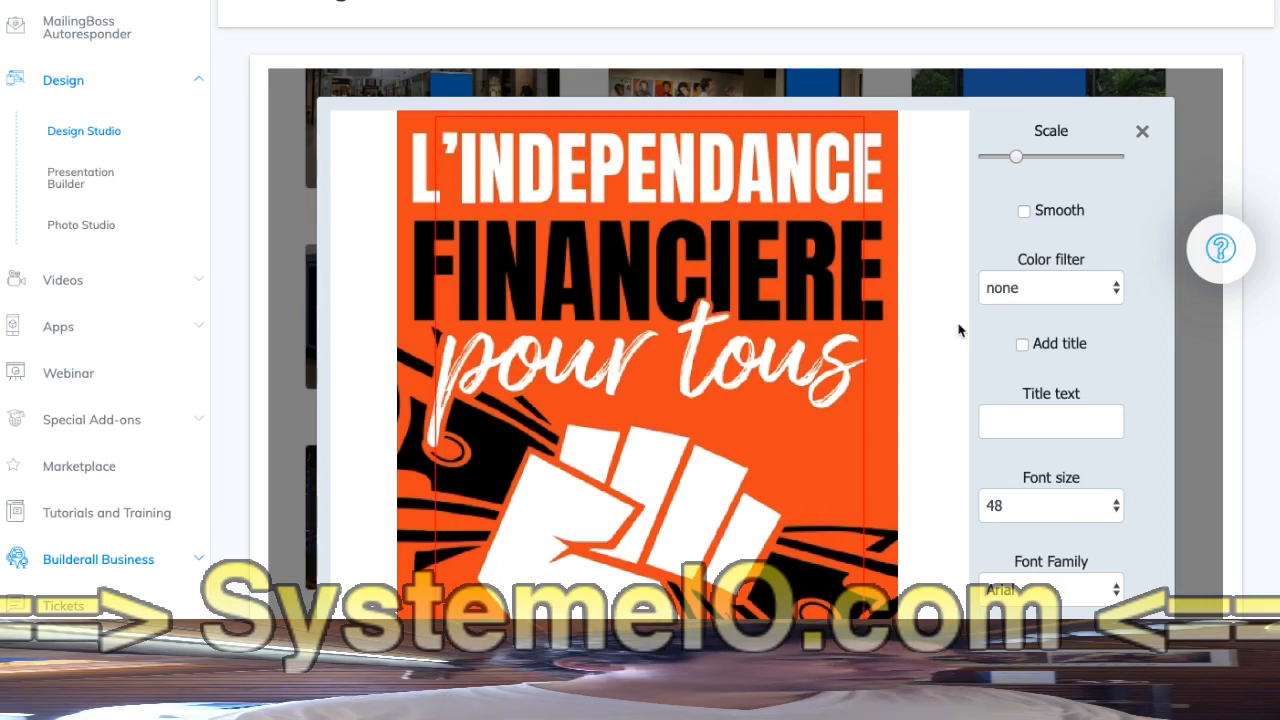
Scale the uploaded cover down until it is slightly narrower than the red placement frame
scroll(960, 332, down, 1)
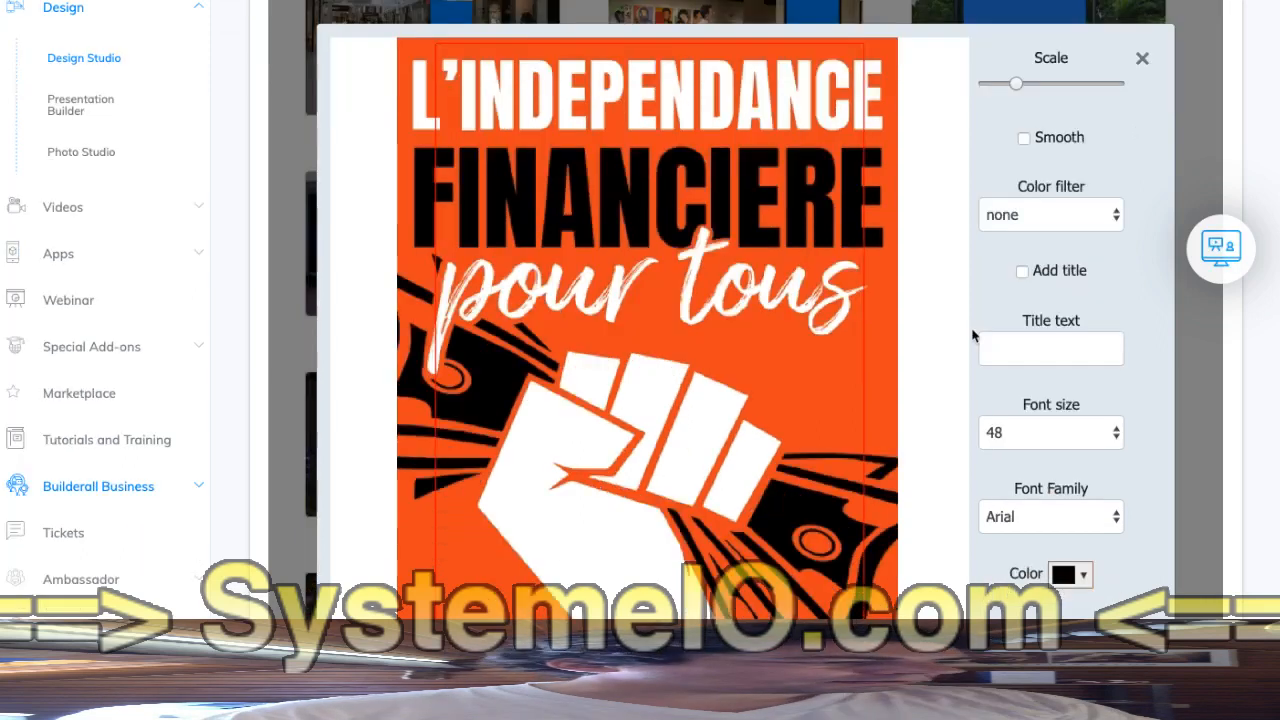
scroll(972, 335, down, 1)
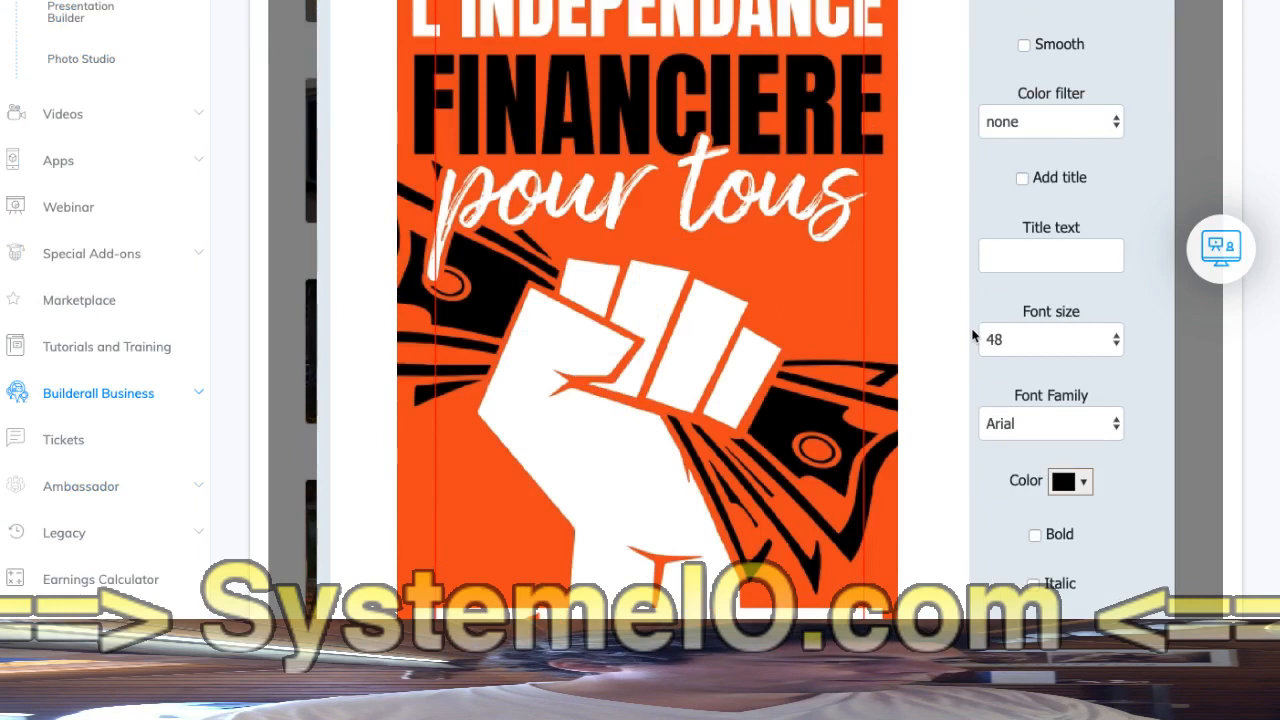
scroll(970, 336, down, 1)
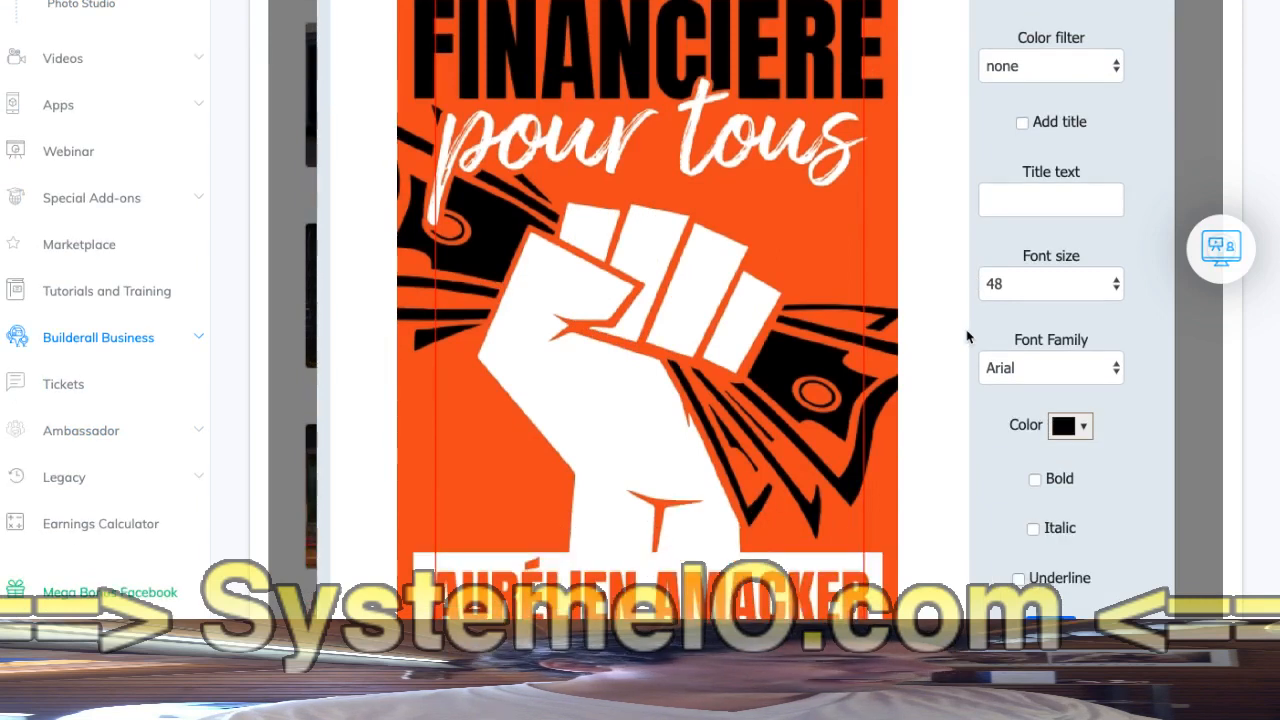
scroll(967, 337, up, 3)
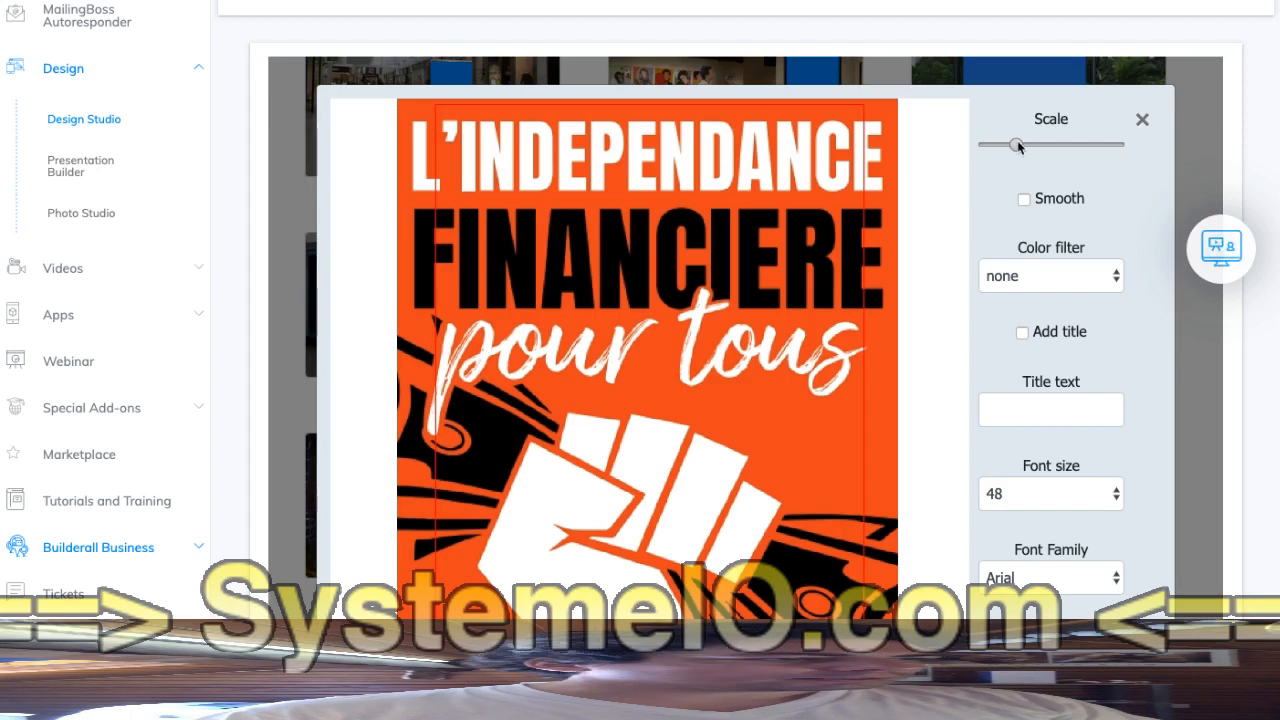
drag(1018, 146, 1019, 147)
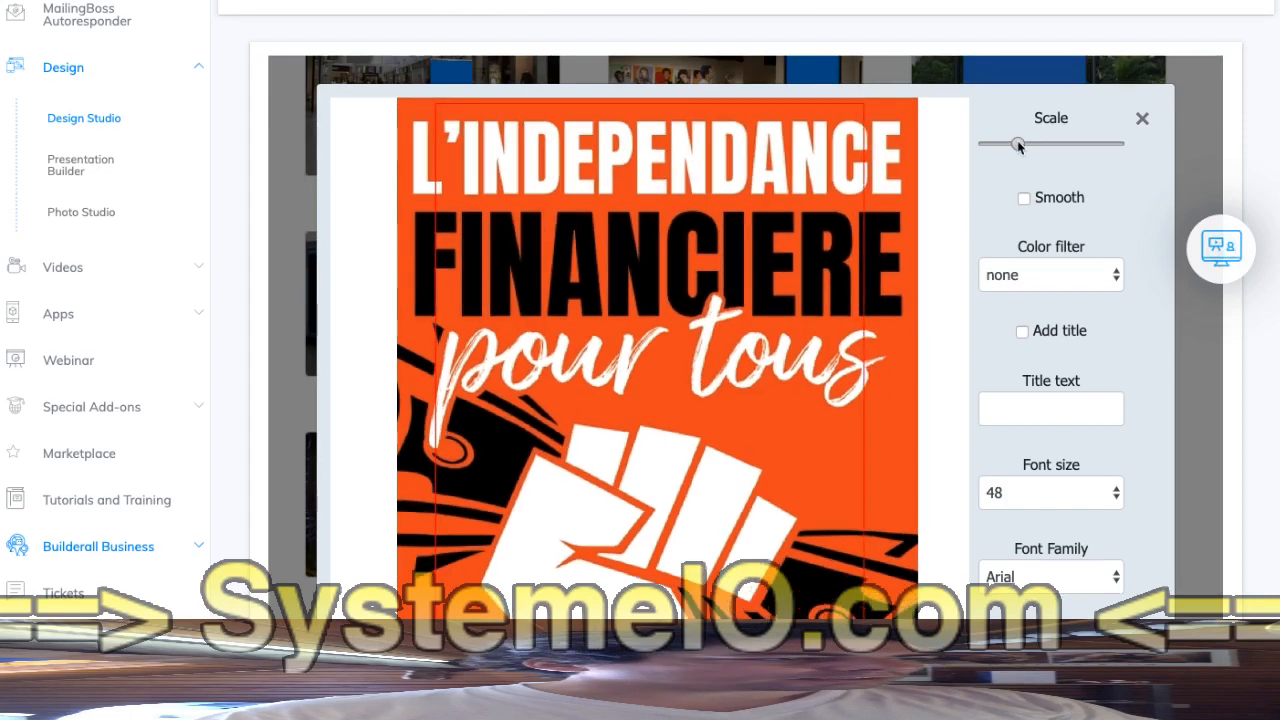
drag(1019, 146, 1013, 148)
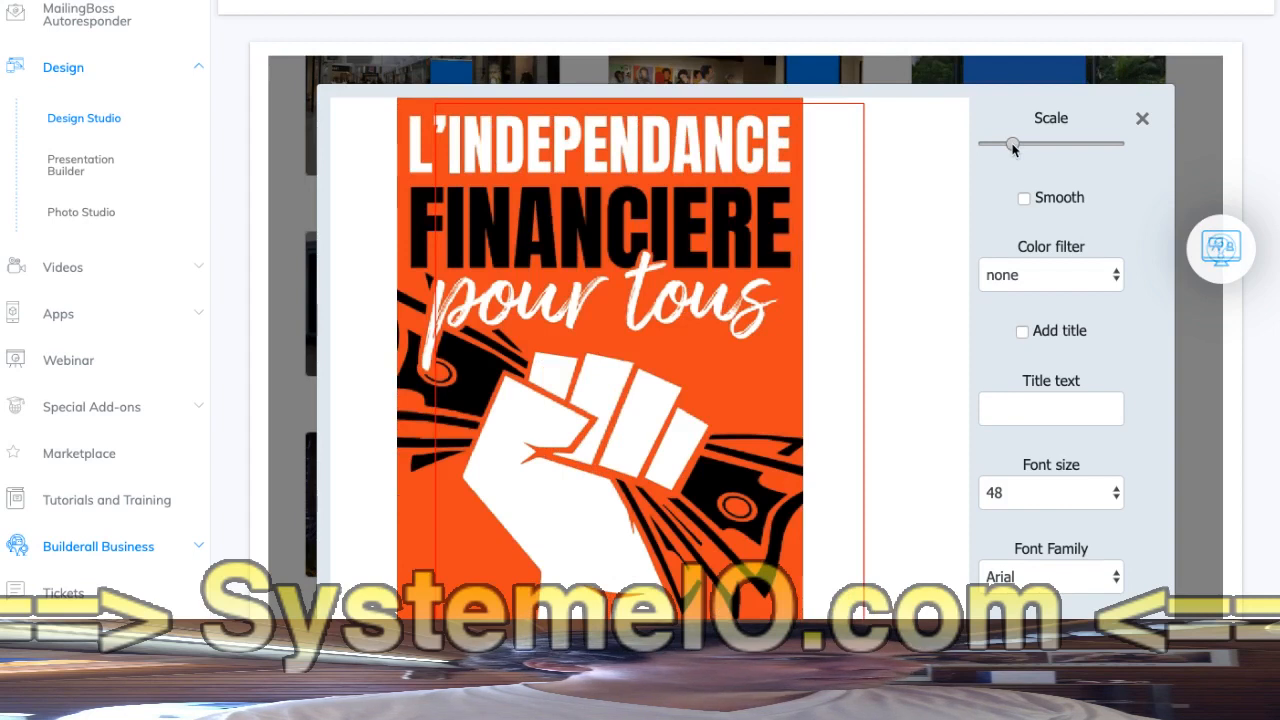
Move the cover inside the red frame, enlarge it slightly to the frame's full width and align its sides with the frame
scroll(720, 271, down, 1)
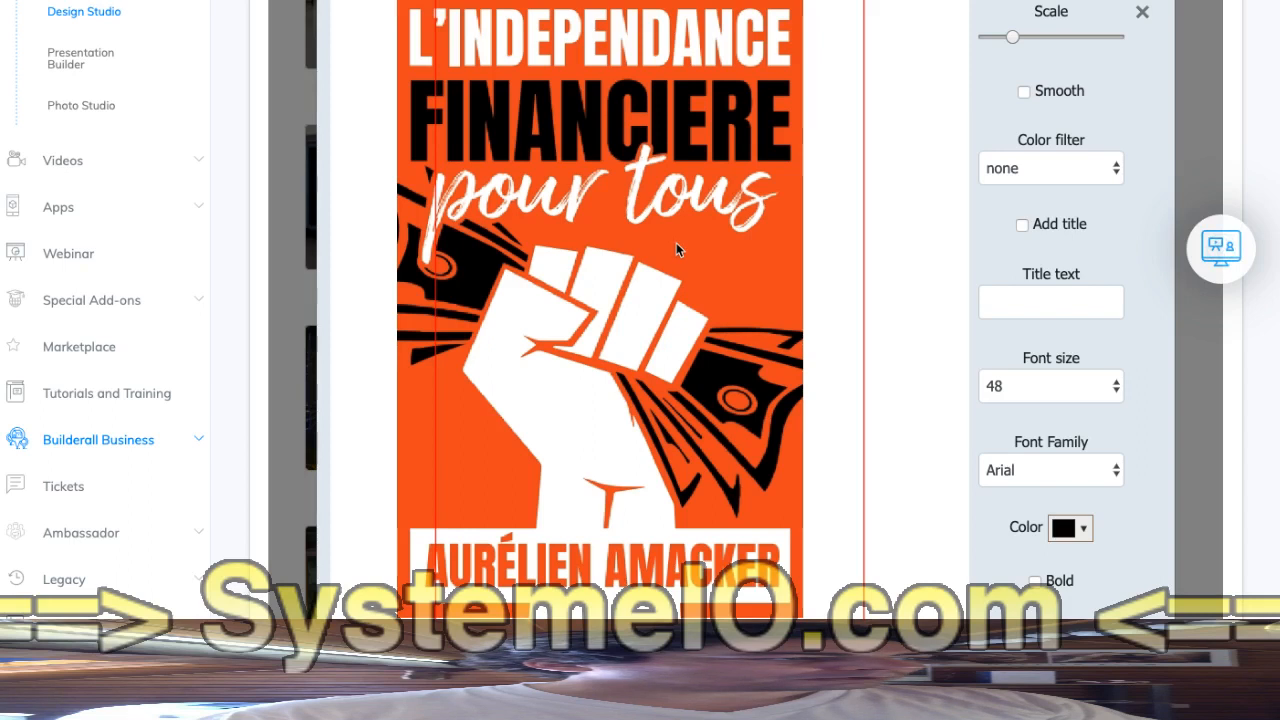
drag(676, 243, 723, 324)
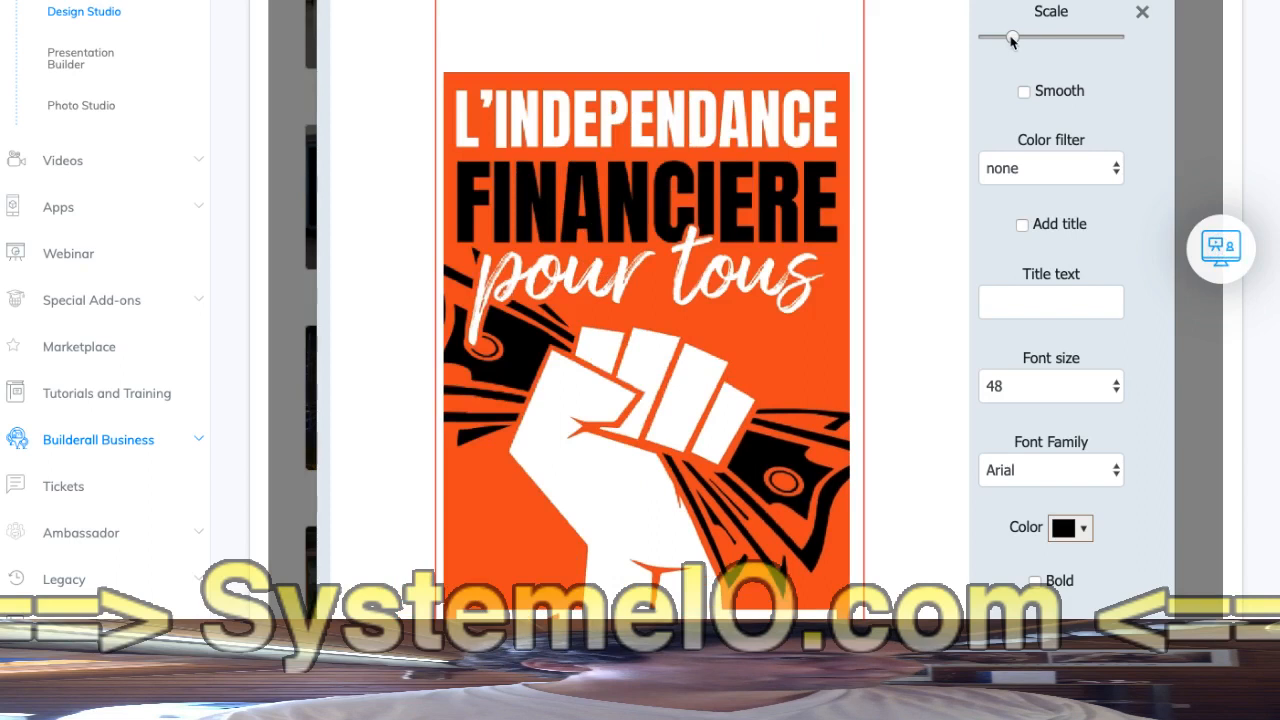
drag(1011, 40, 1014, 40)
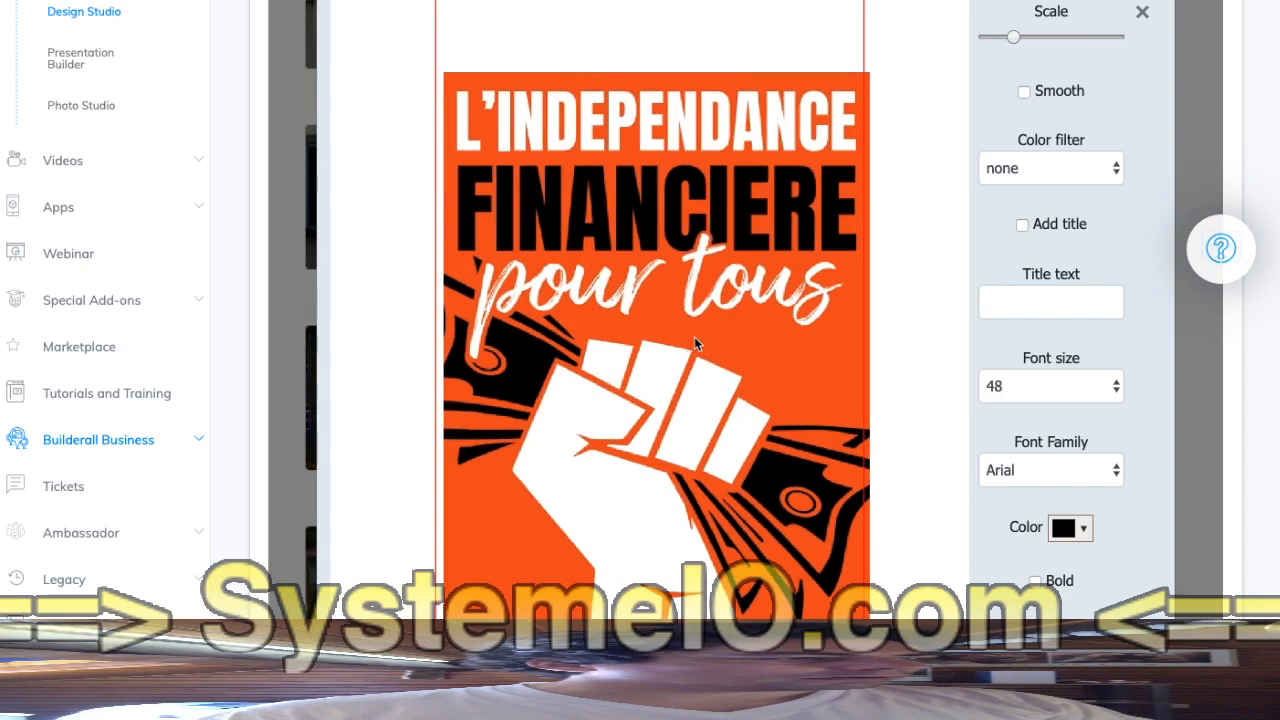
drag(694, 336, 689, 333)
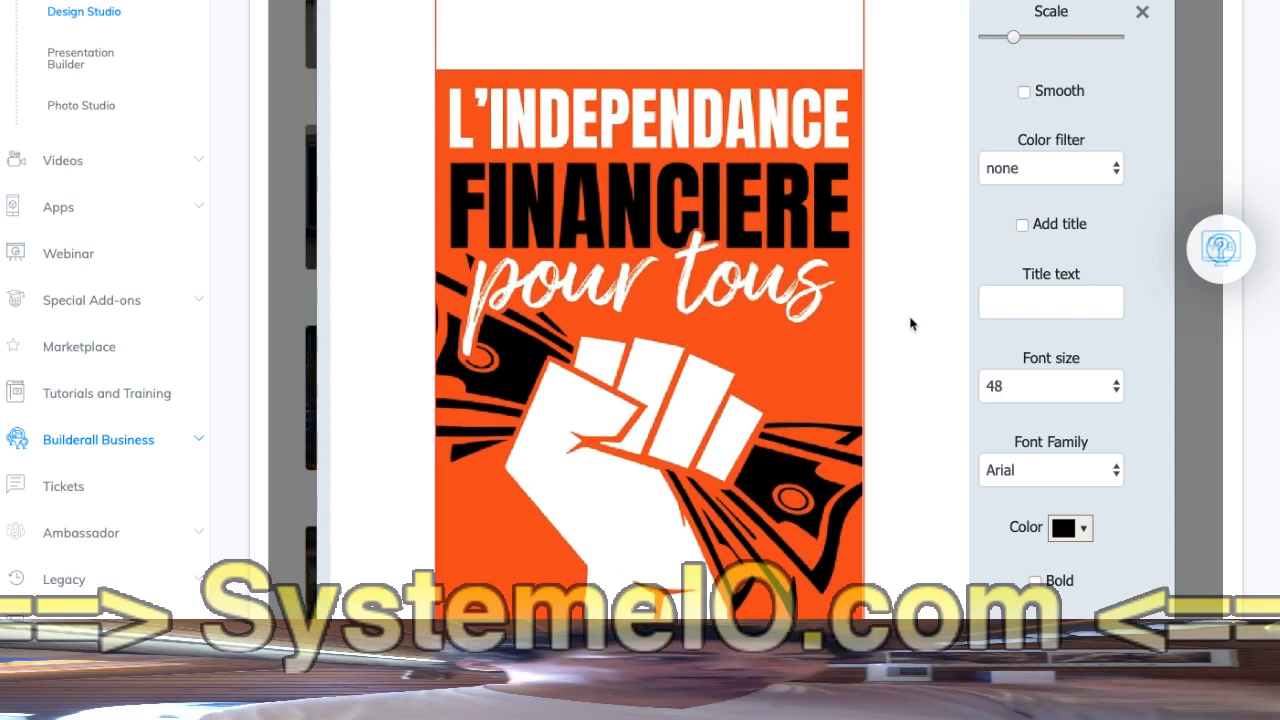
scroll(910, 322, down, 1)
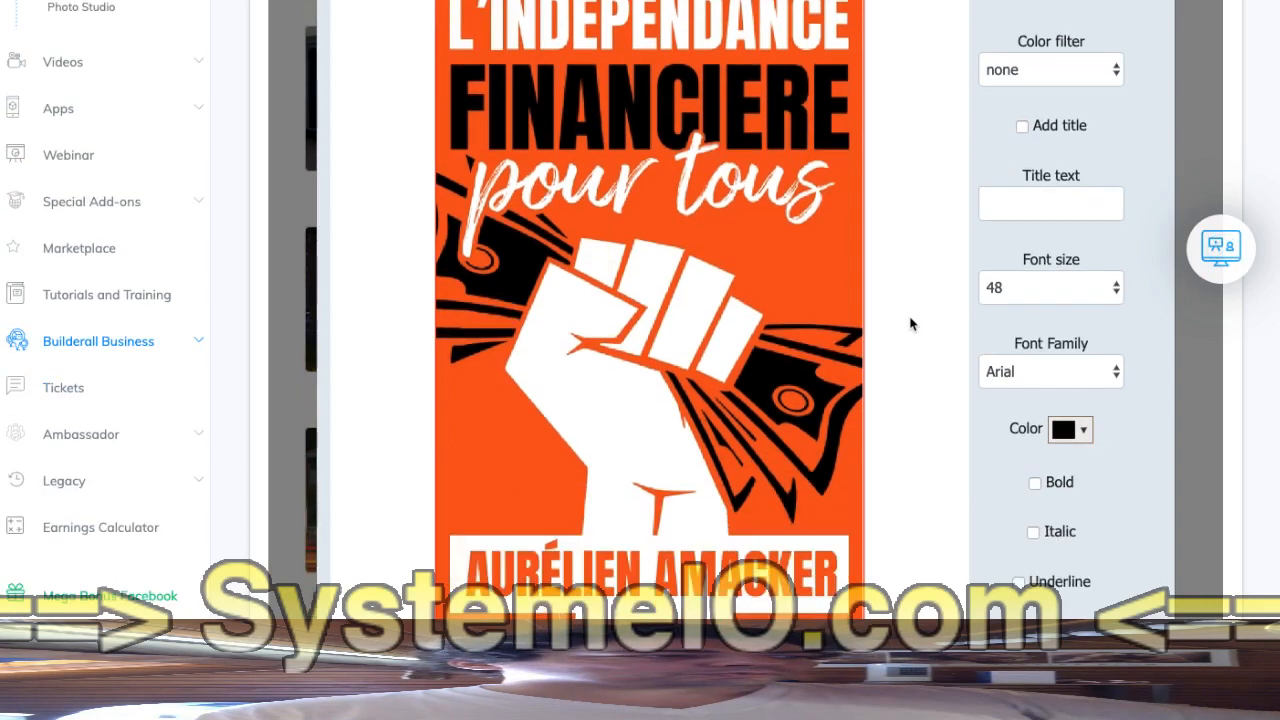
scroll(694, 323, up, 1)
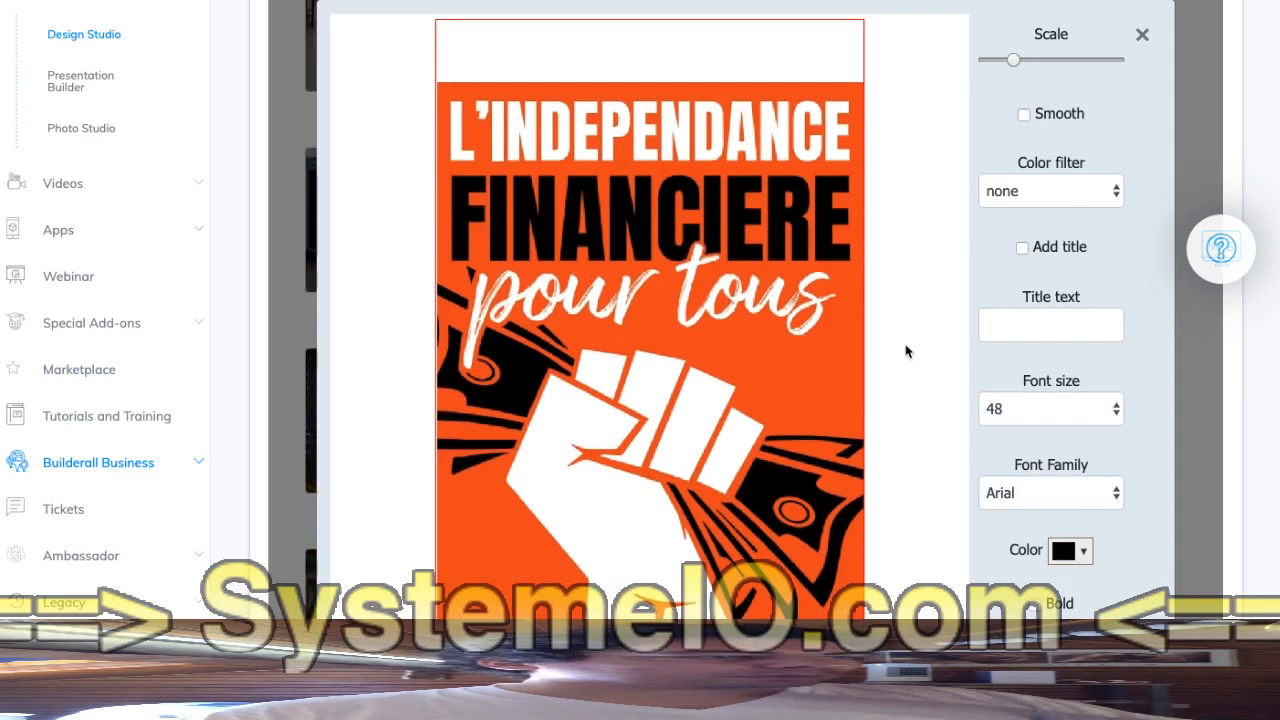
scroll(902, 352, up, 1)
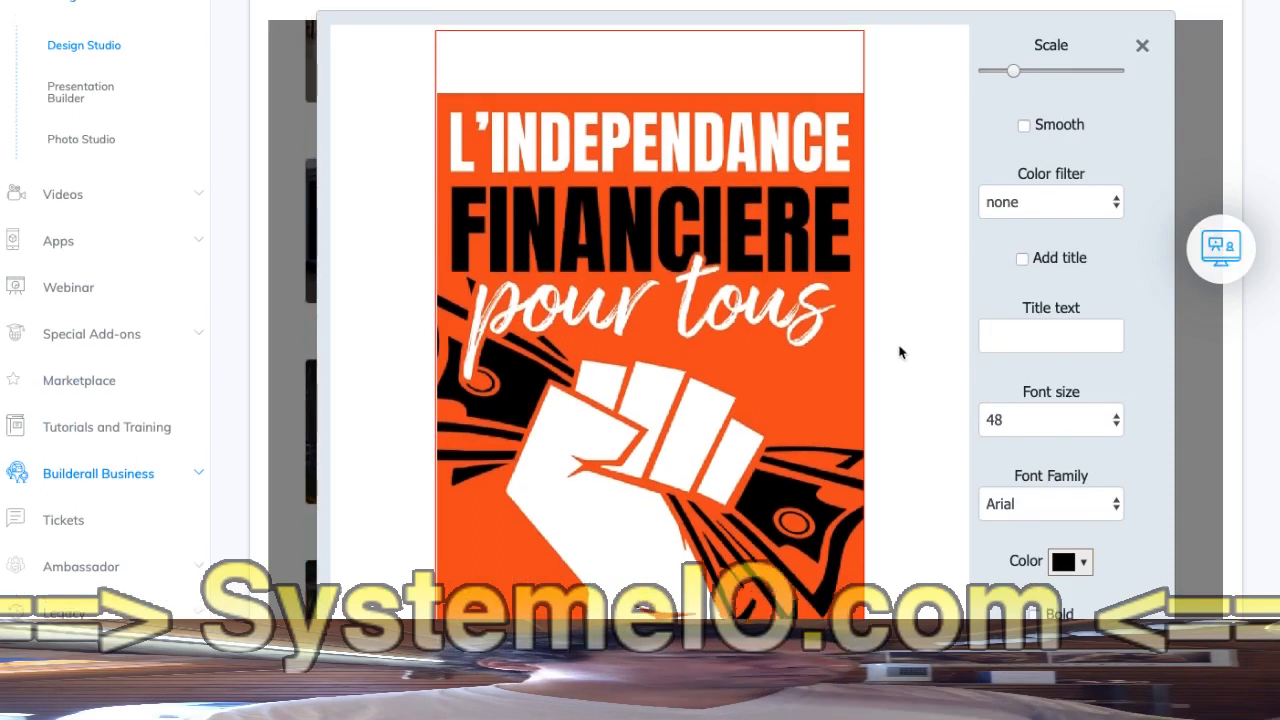
scroll(899, 352, up, 1)
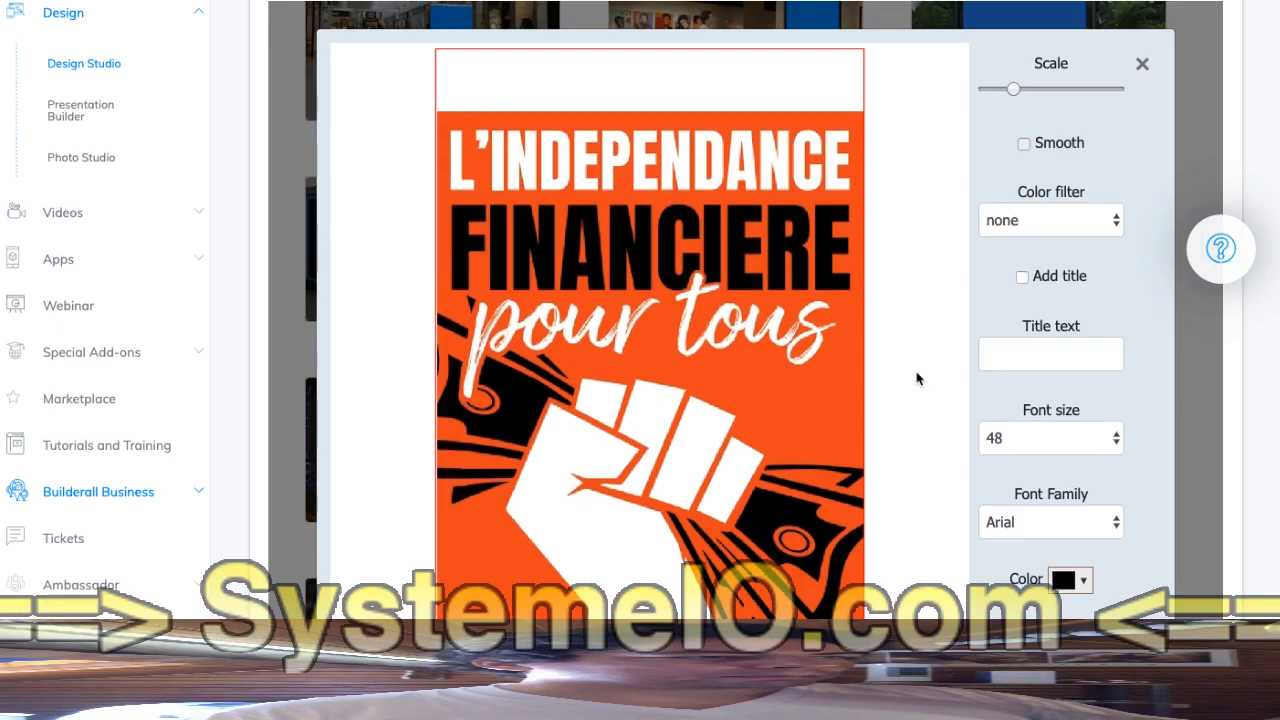
Apply the cover placement and render the Subway Billboard mockup
scroll(918, 378, down, 3)
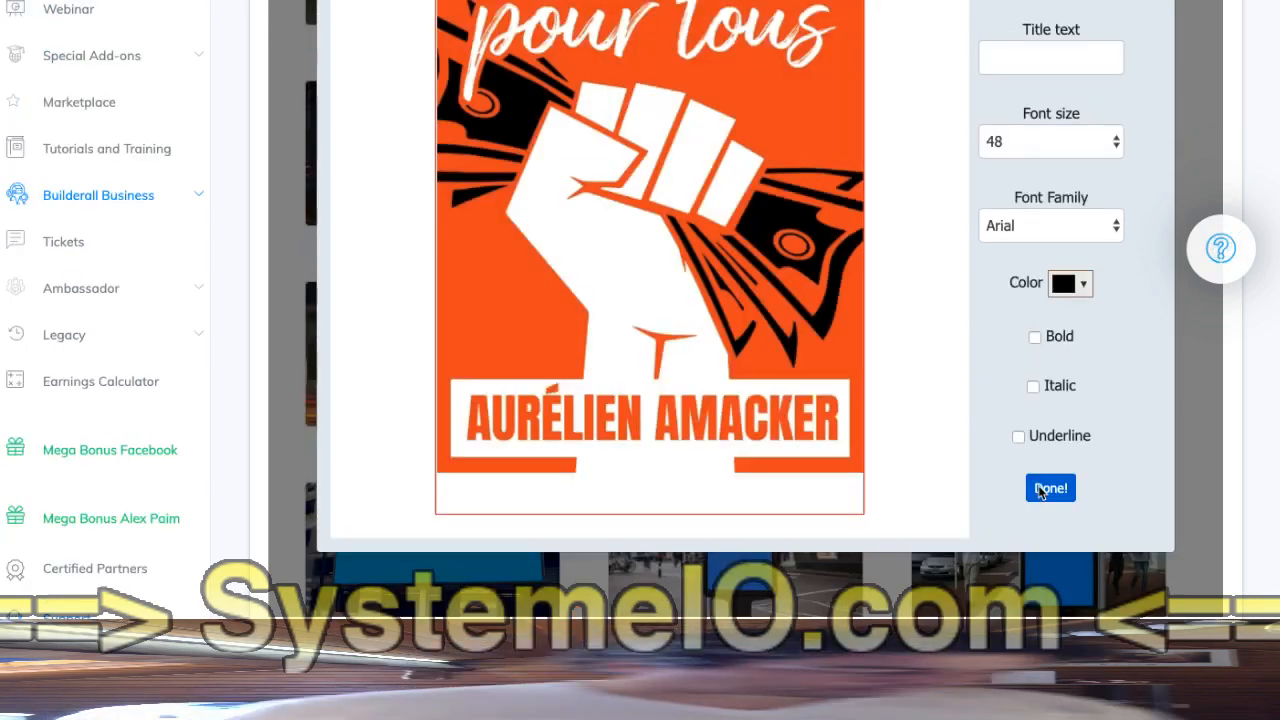
click(1040, 490)
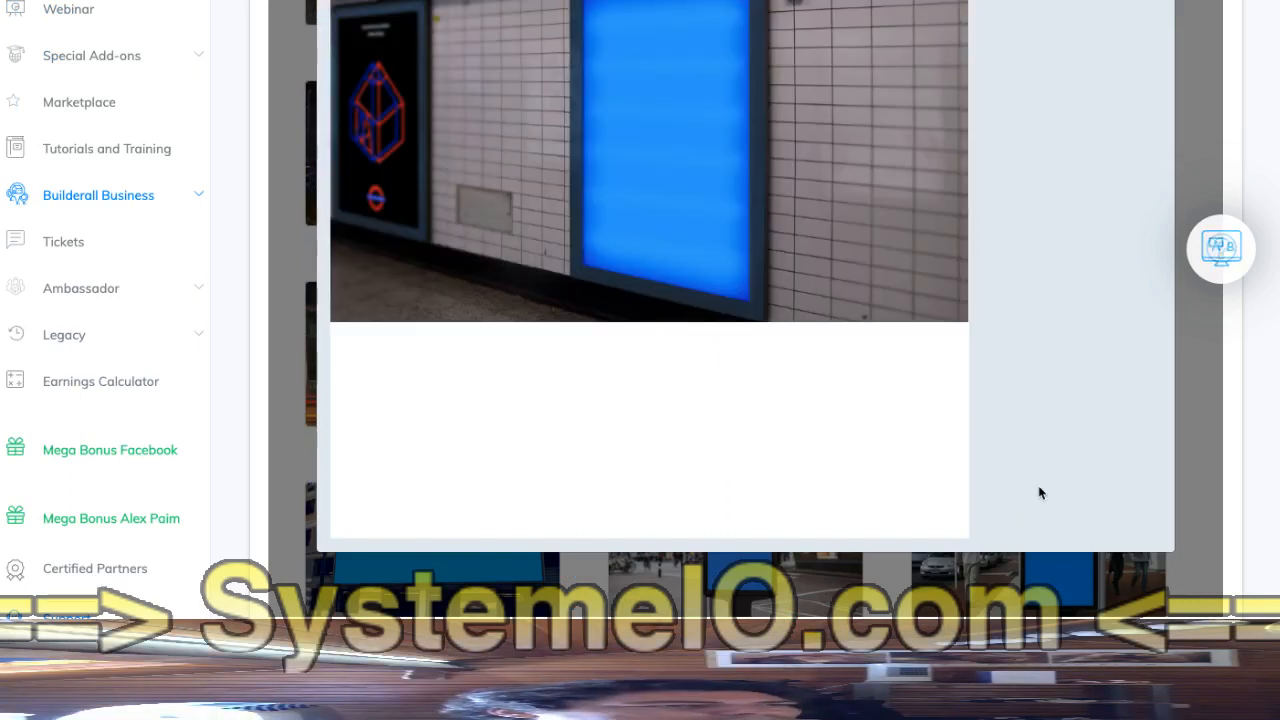
scroll(1040, 493, up, 3)
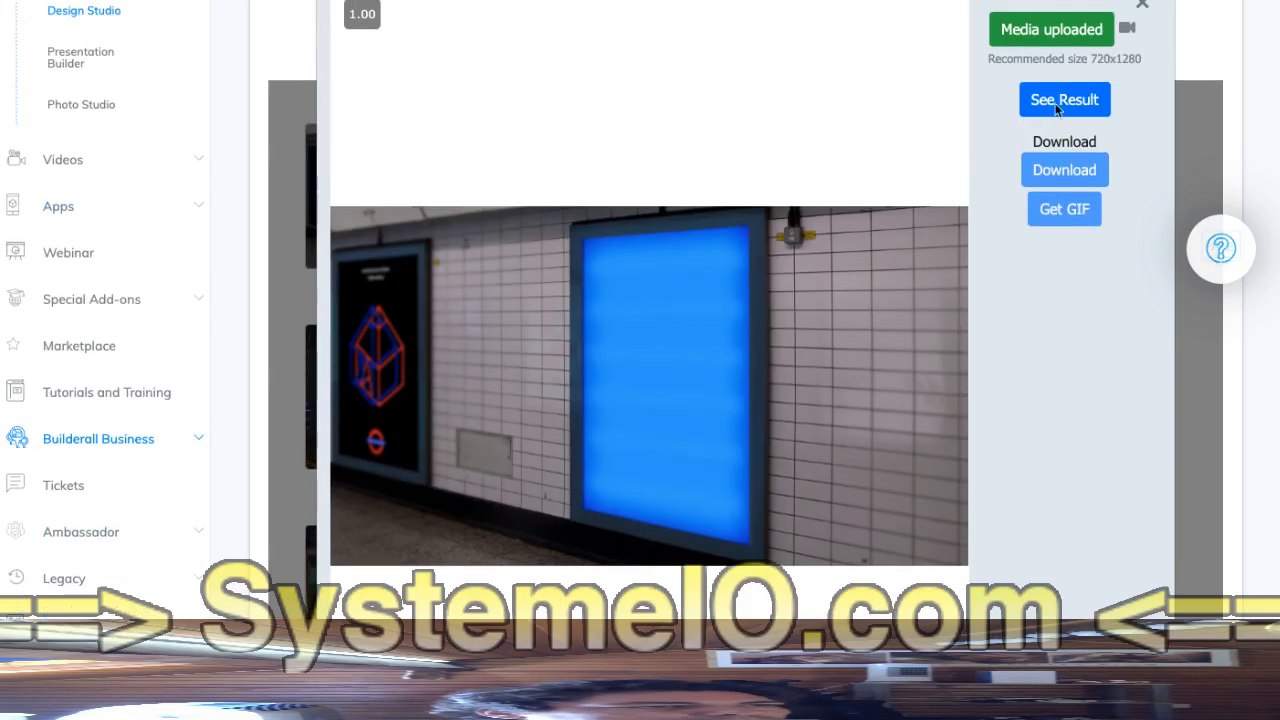
click(1057, 104)
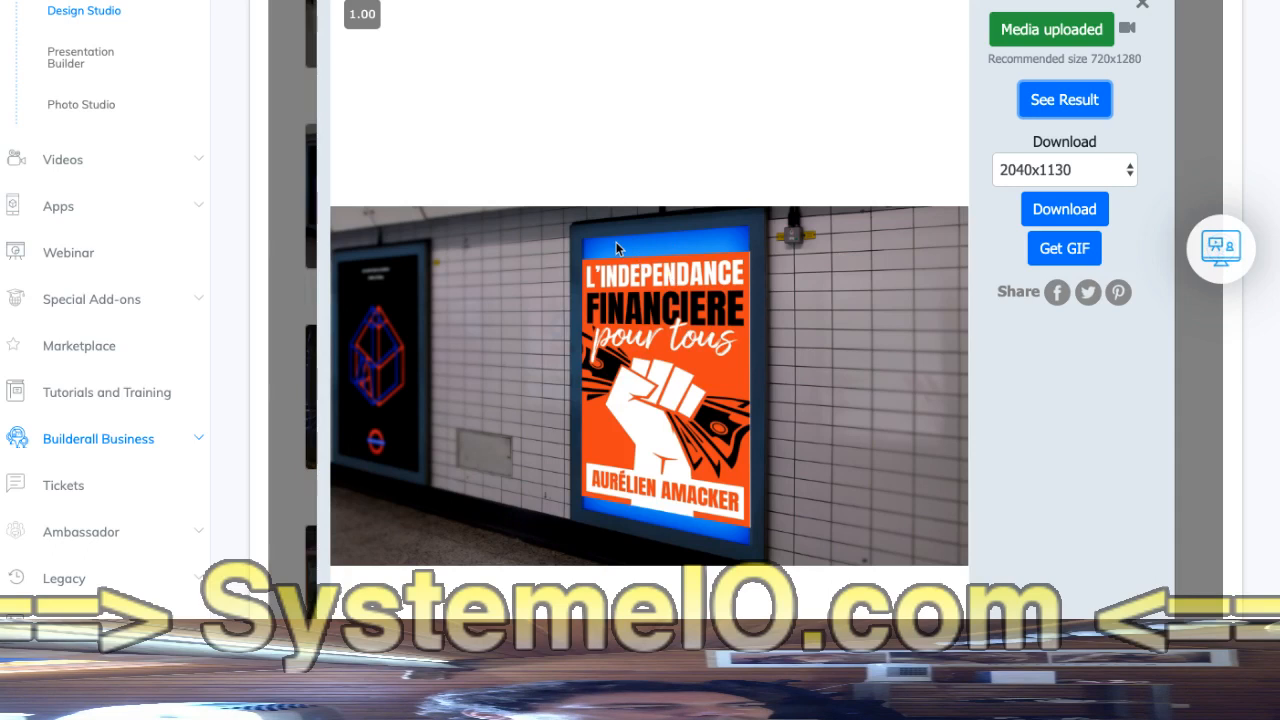
Close the rendered subway mockup and browse the mockup gallery from the outdoor billboards through the laptops, phones and tablets
scroll(616, 248, up, 2)
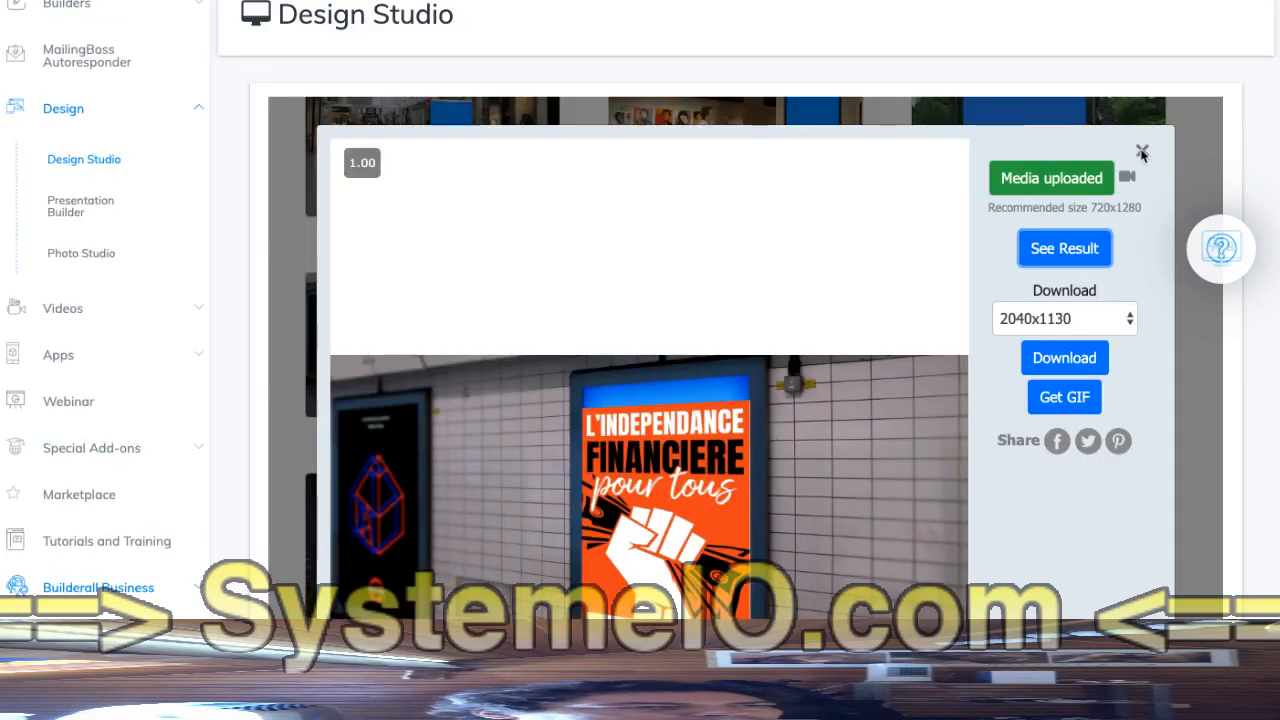
click(1142, 152)
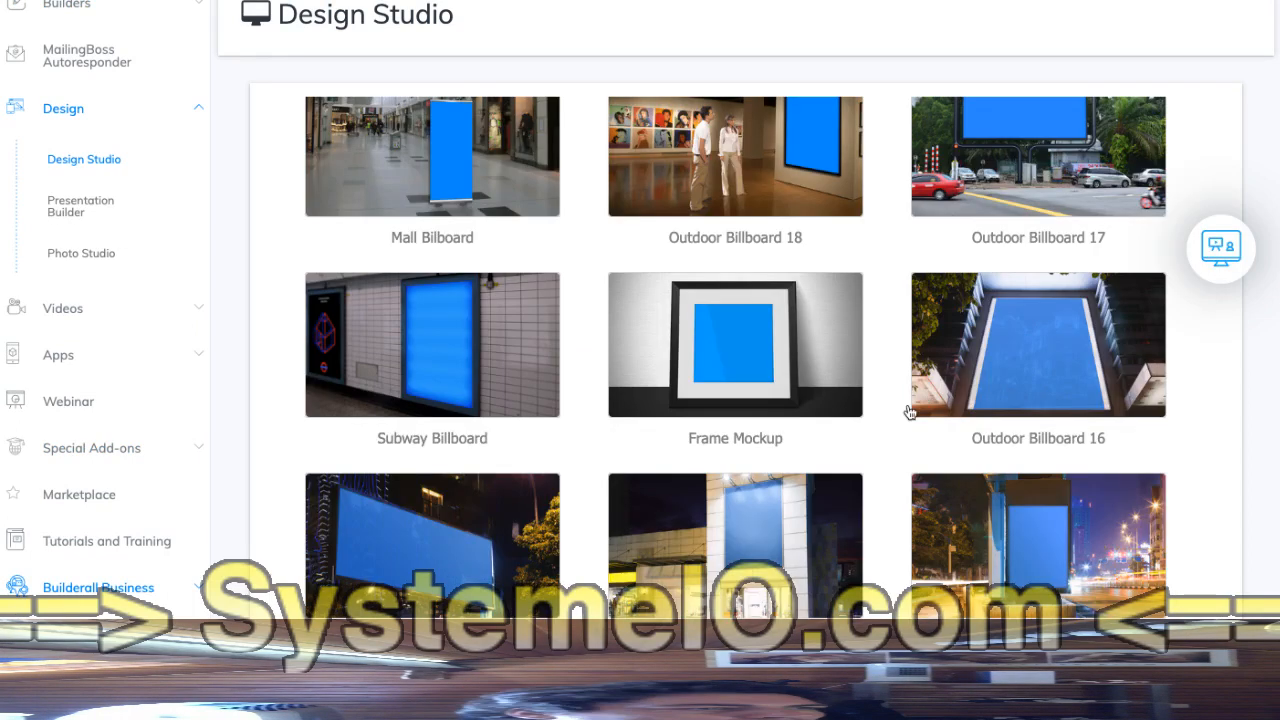
scroll(910, 412, down, 3)
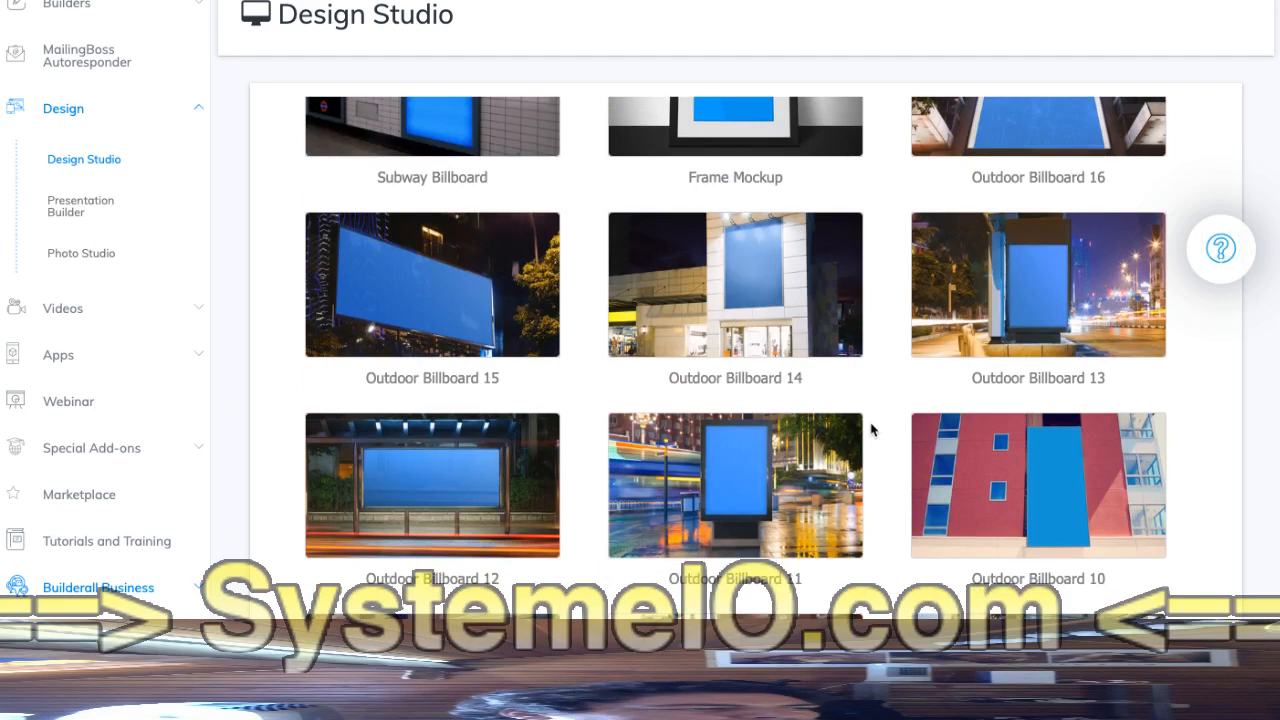
scroll(871, 430, down, 5)
scroll(871, 430, down, 1)
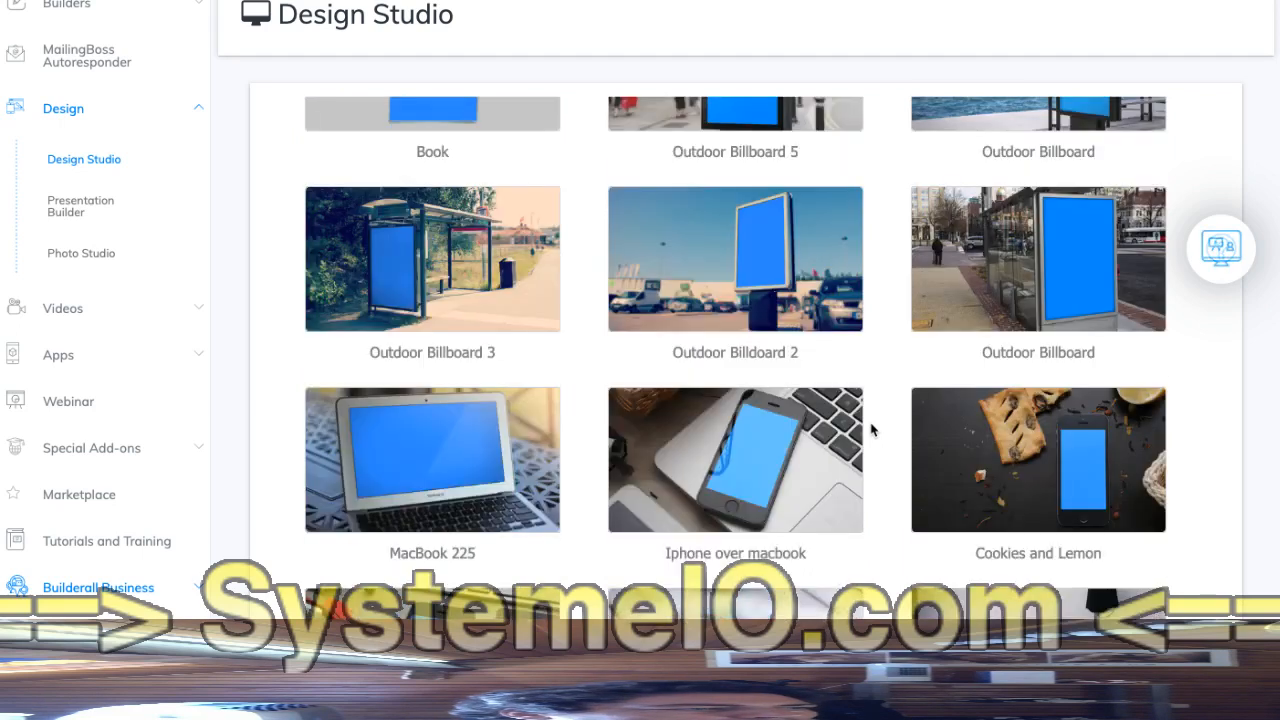
scroll(862, 434, down, 2)
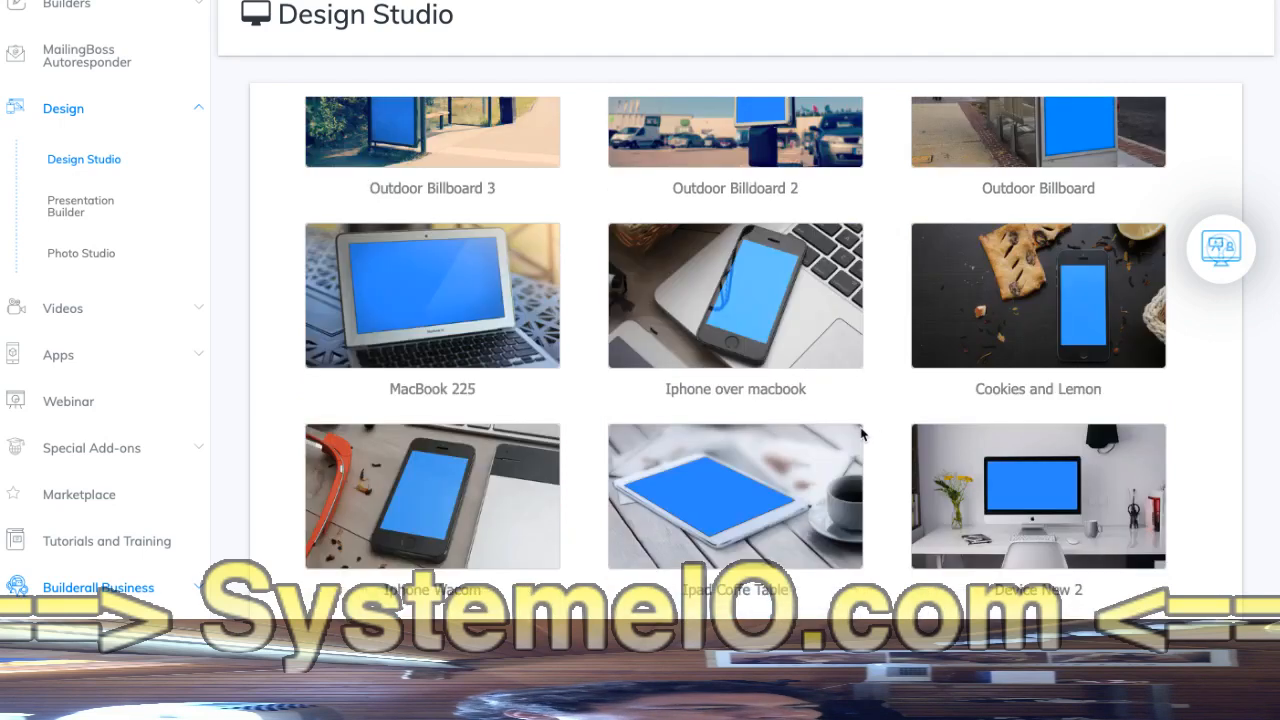
scroll(862, 434, down, 1)
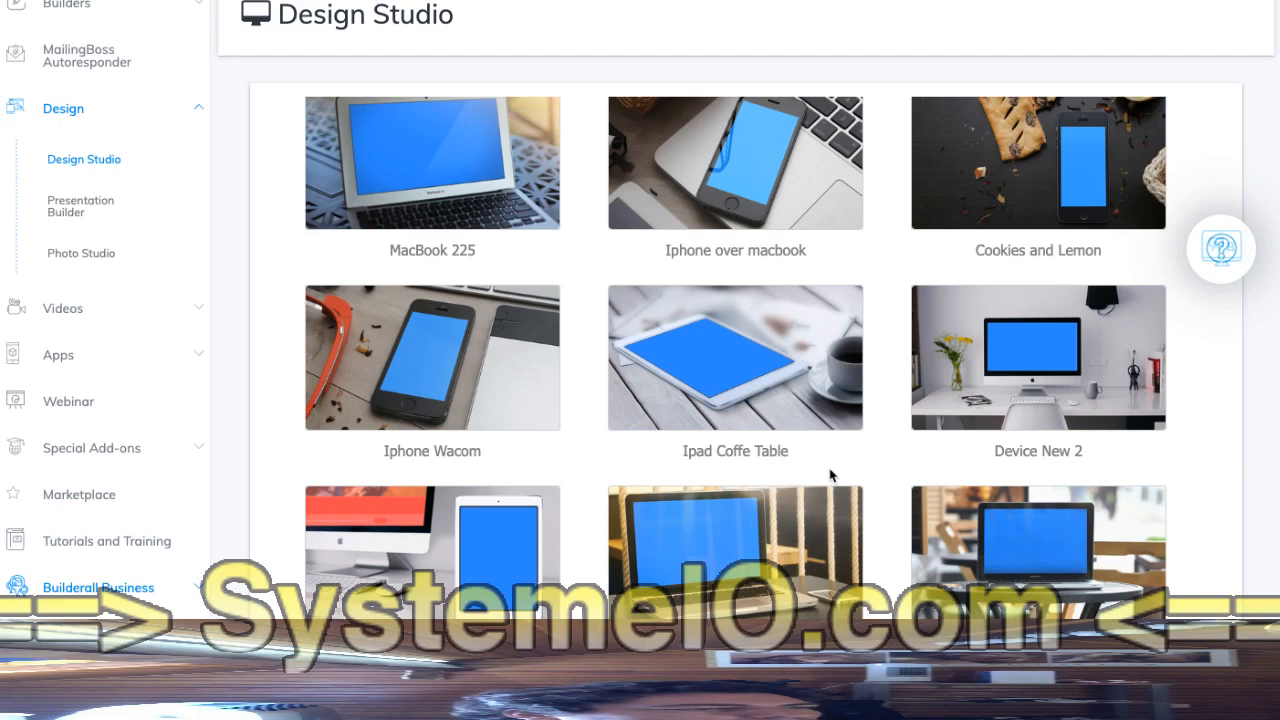
scroll(800, 450, down, 5)
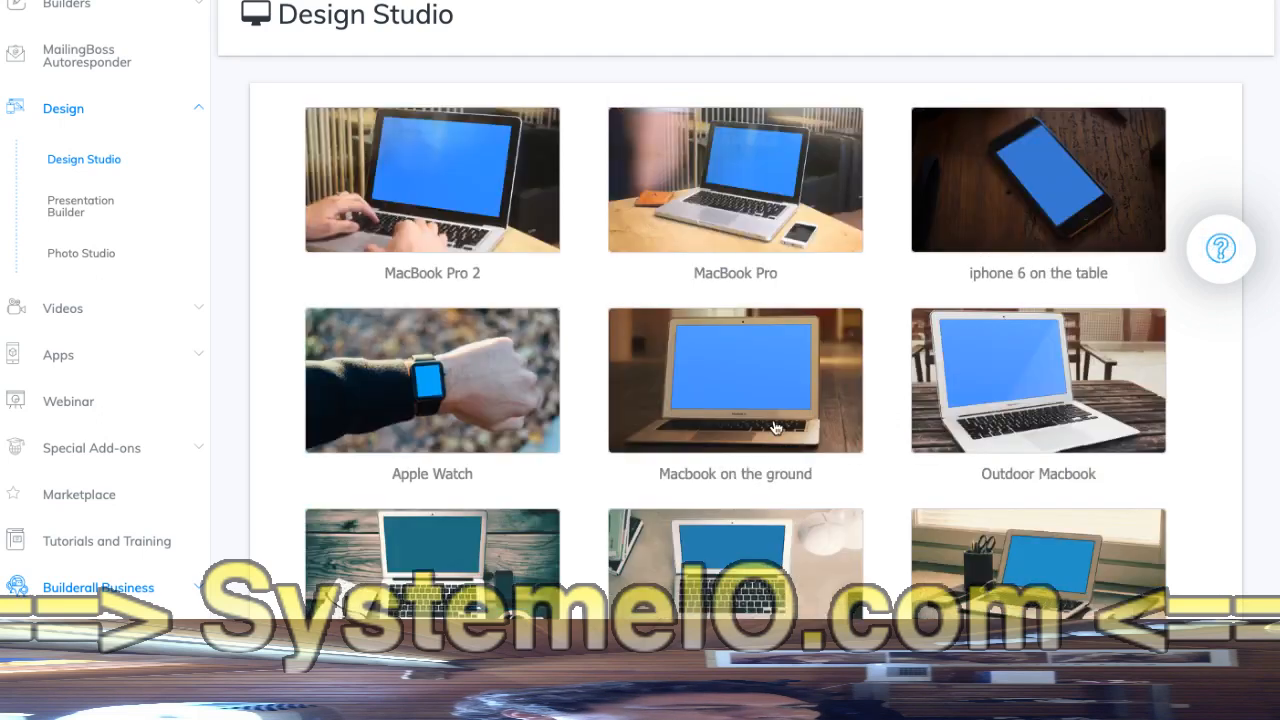
scroll(775, 428, down, 5)
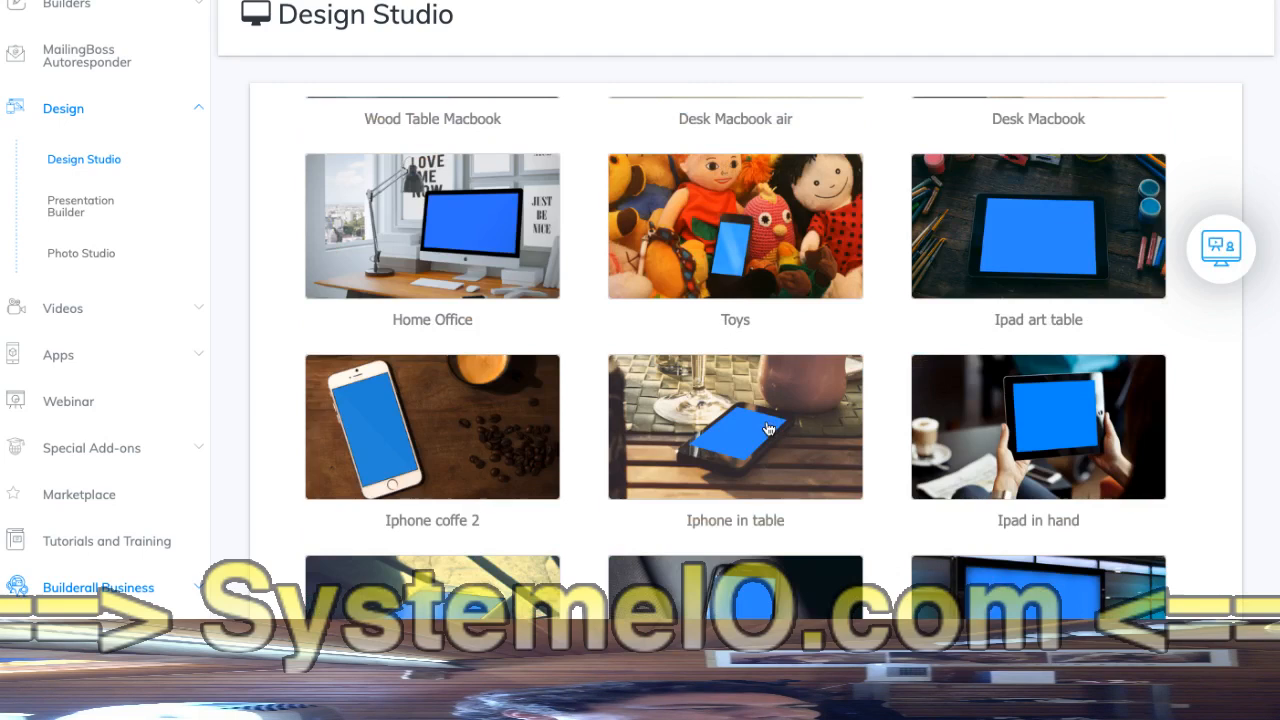
Browse the mockup gallery through the phones, tablets, laptops, billboards, frames and books to examine the available templates
scroll(780, 440, down, 5)
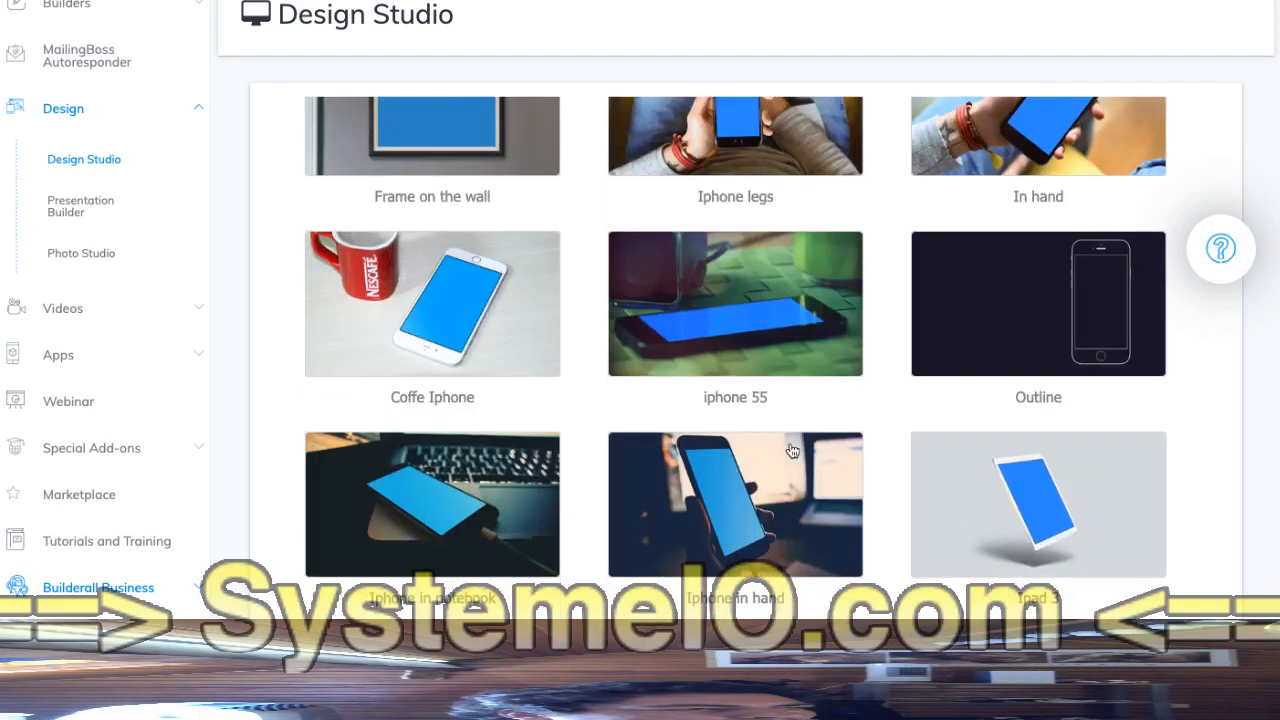
scroll(792, 451, down, 2)
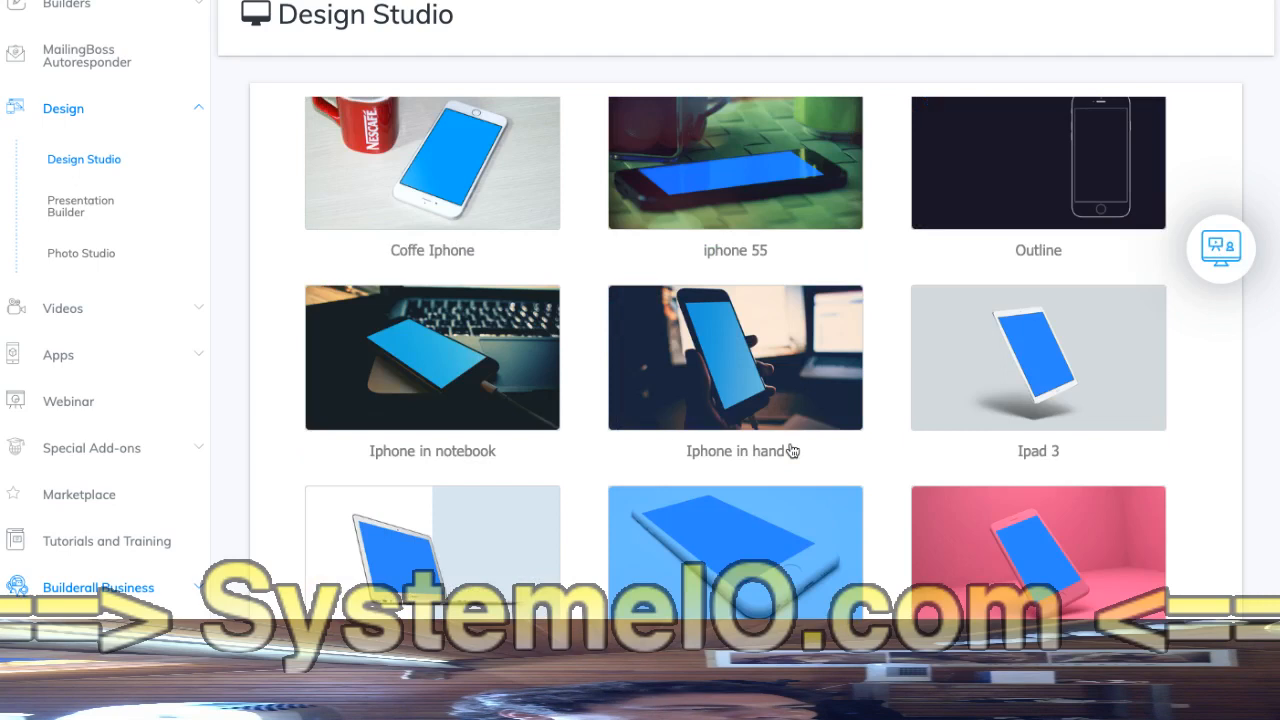
scroll(790, 451, down, 7)
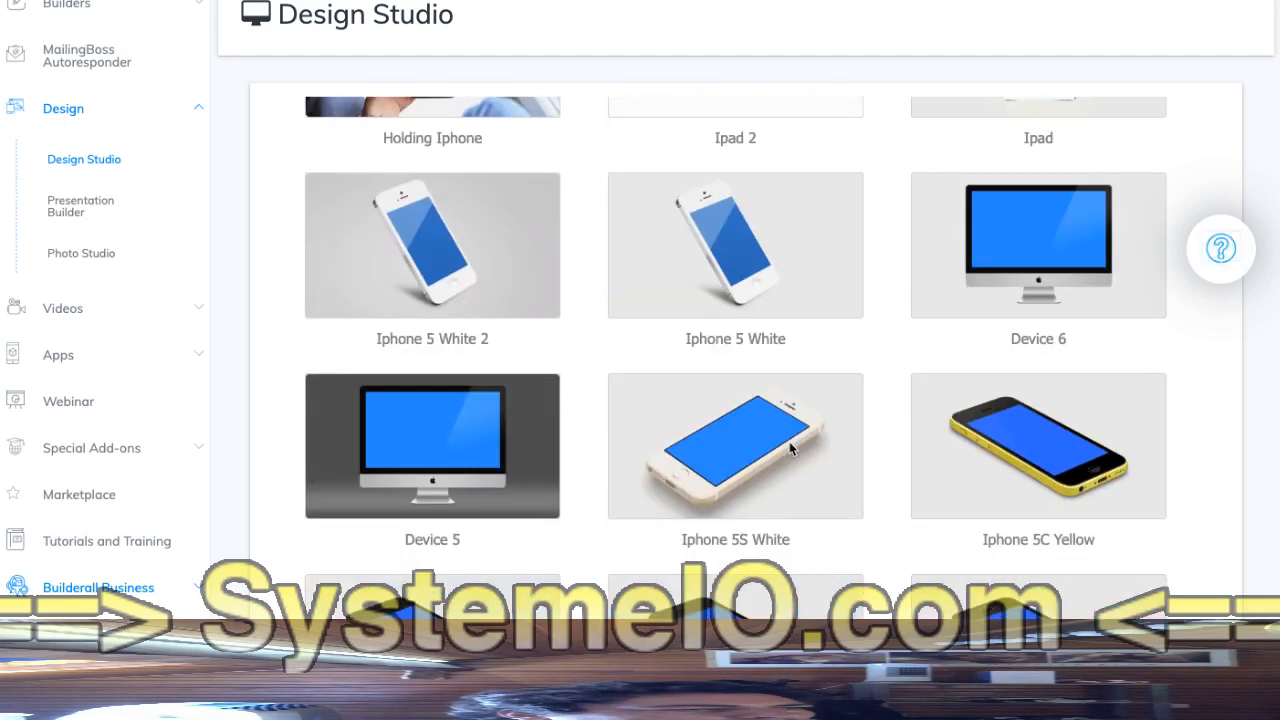
scroll(790, 450, down, 5)
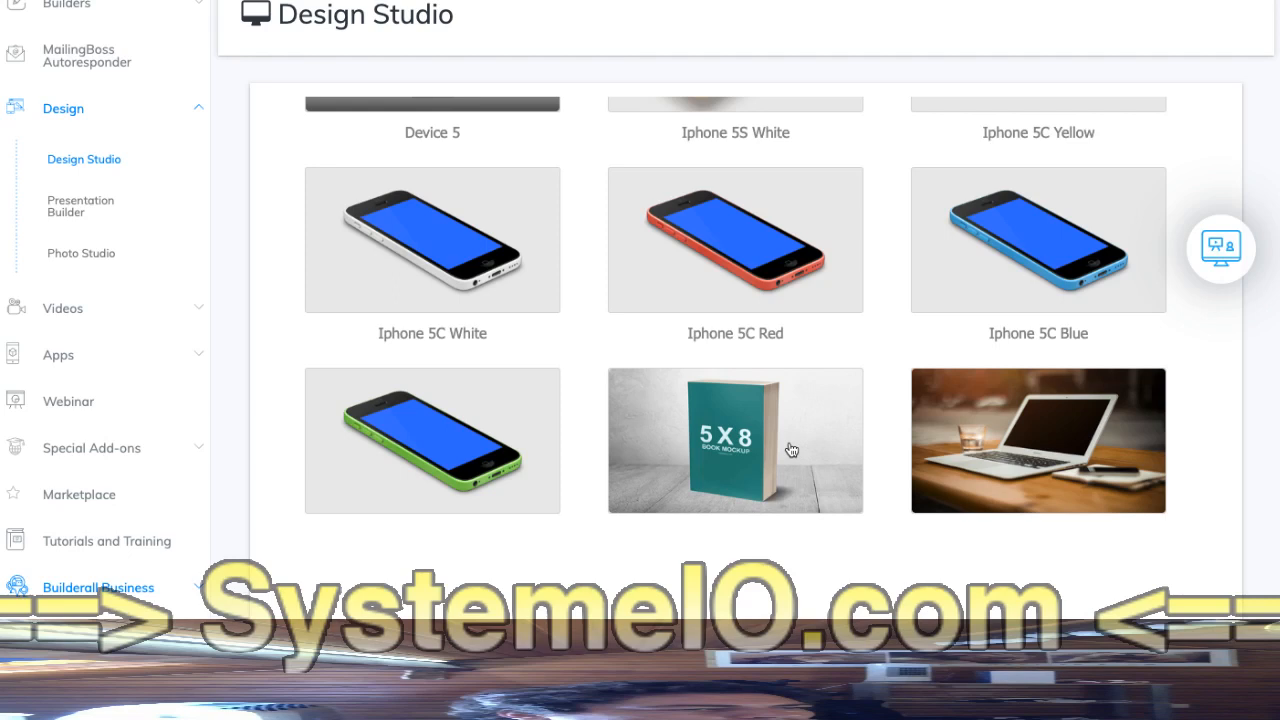
scroll(790, 450, down, 5)
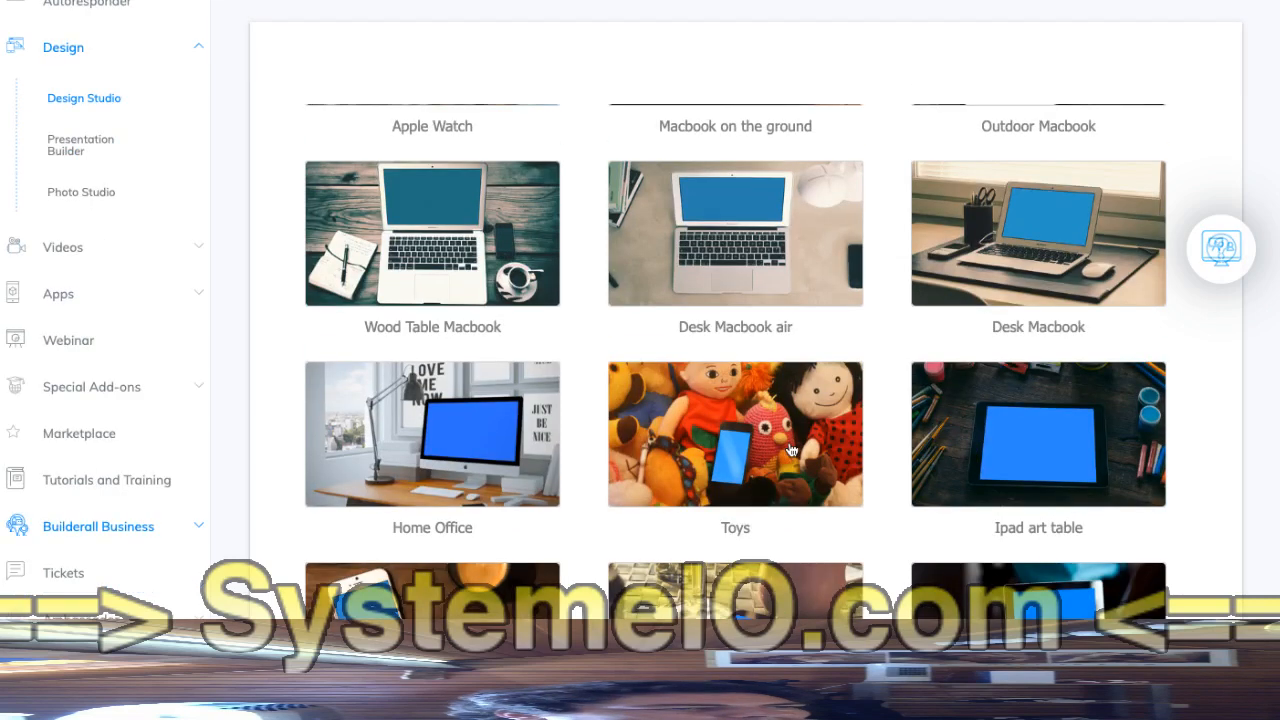
scroll(790, 450, down, 5)
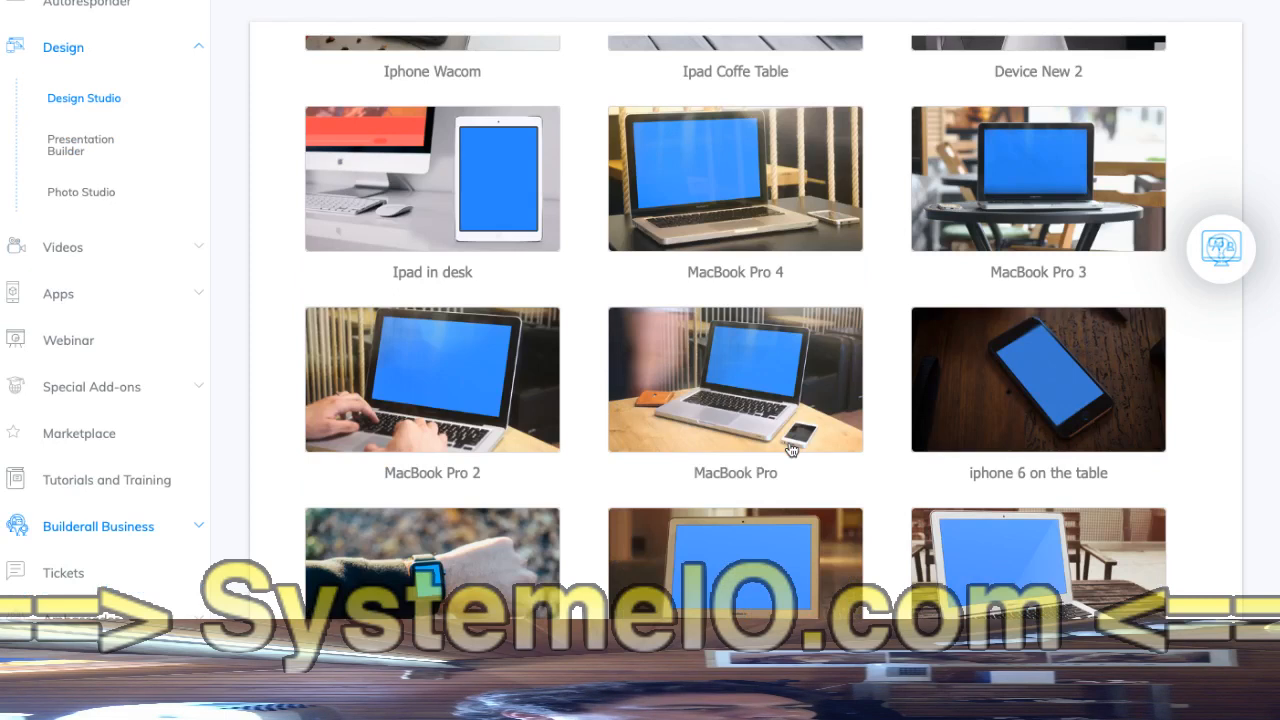
scroll(790, 450, down, 5)
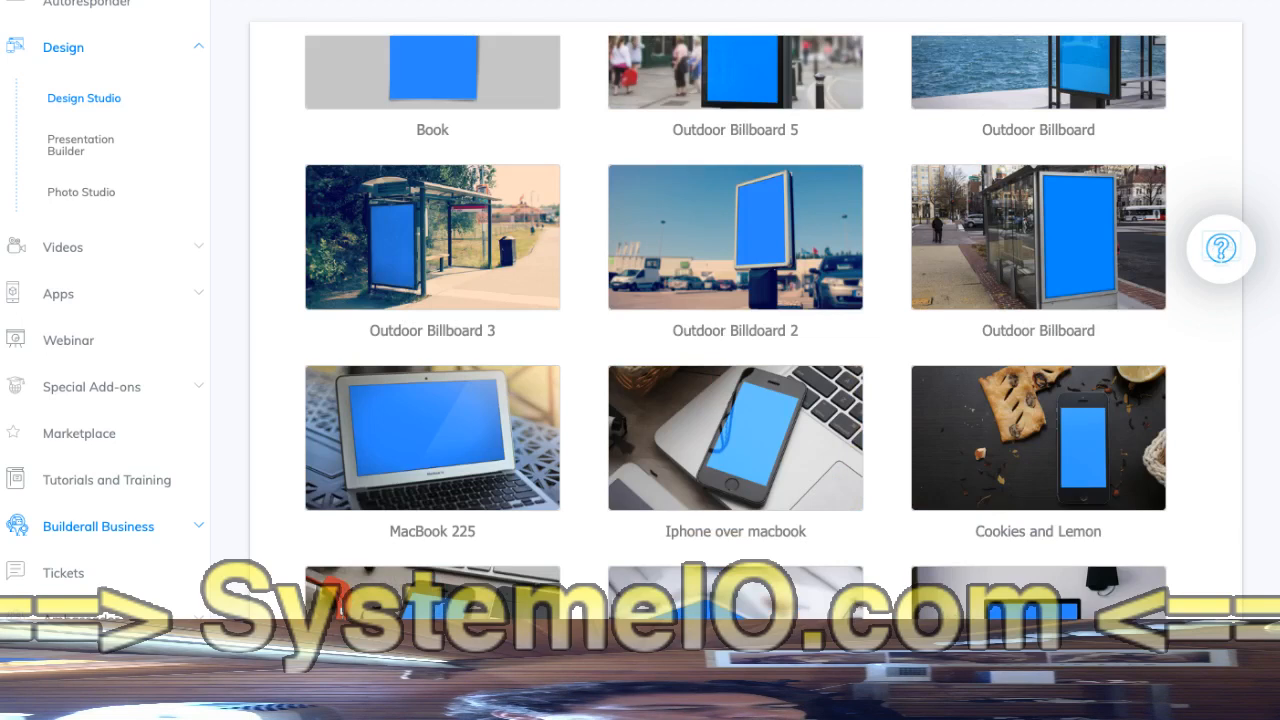
scroll(810, 488, down, 5)
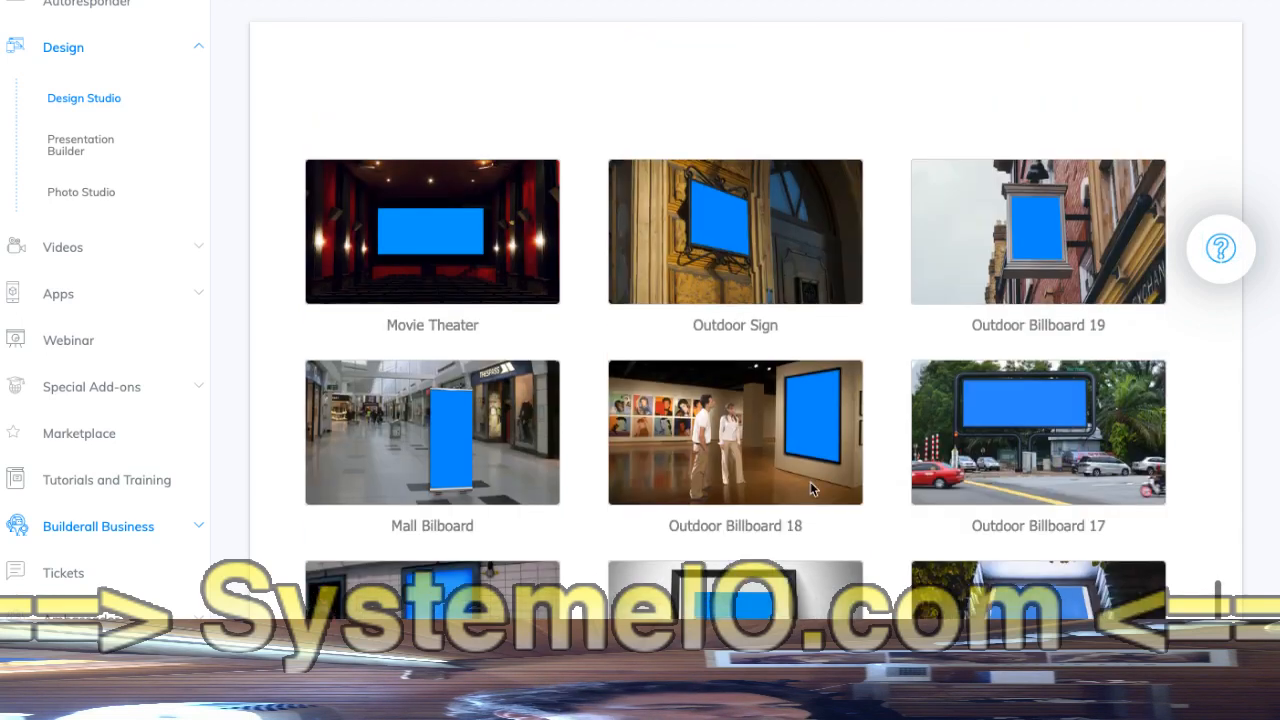
scroll(810, 483, down, 5)
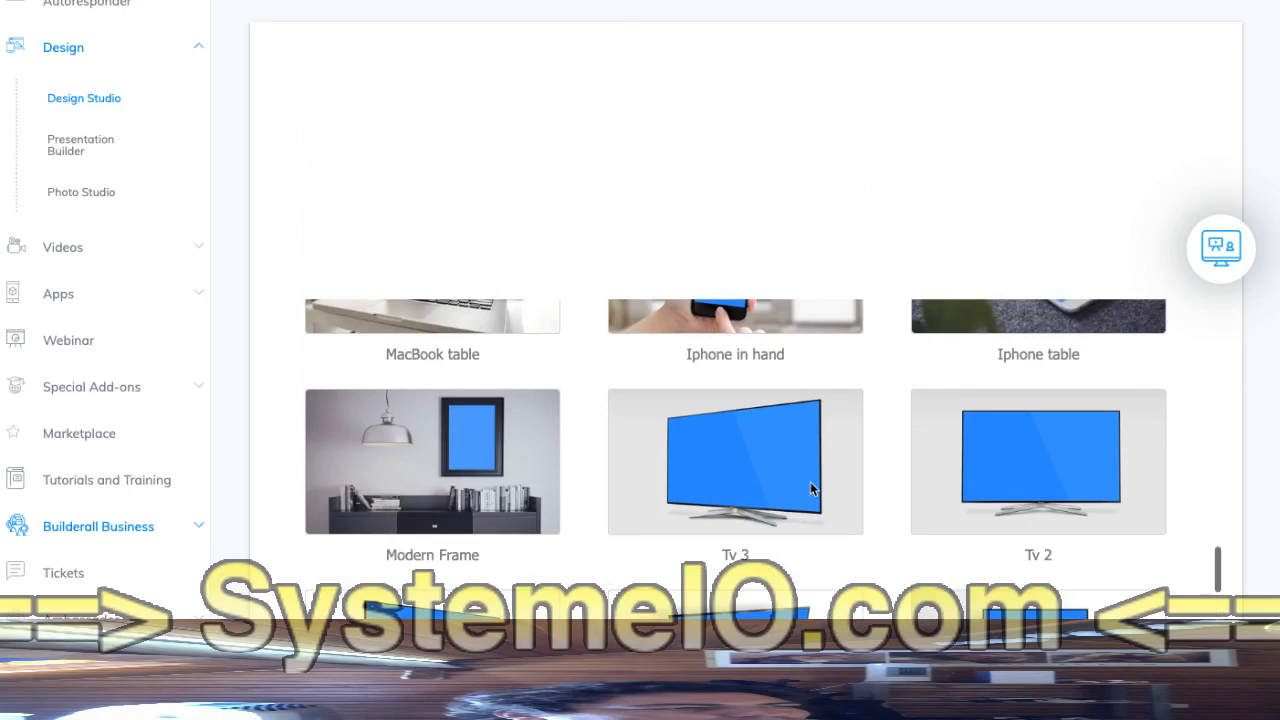
scroll(810, 483, up, 5)
scroll(811, 488, up, 5)
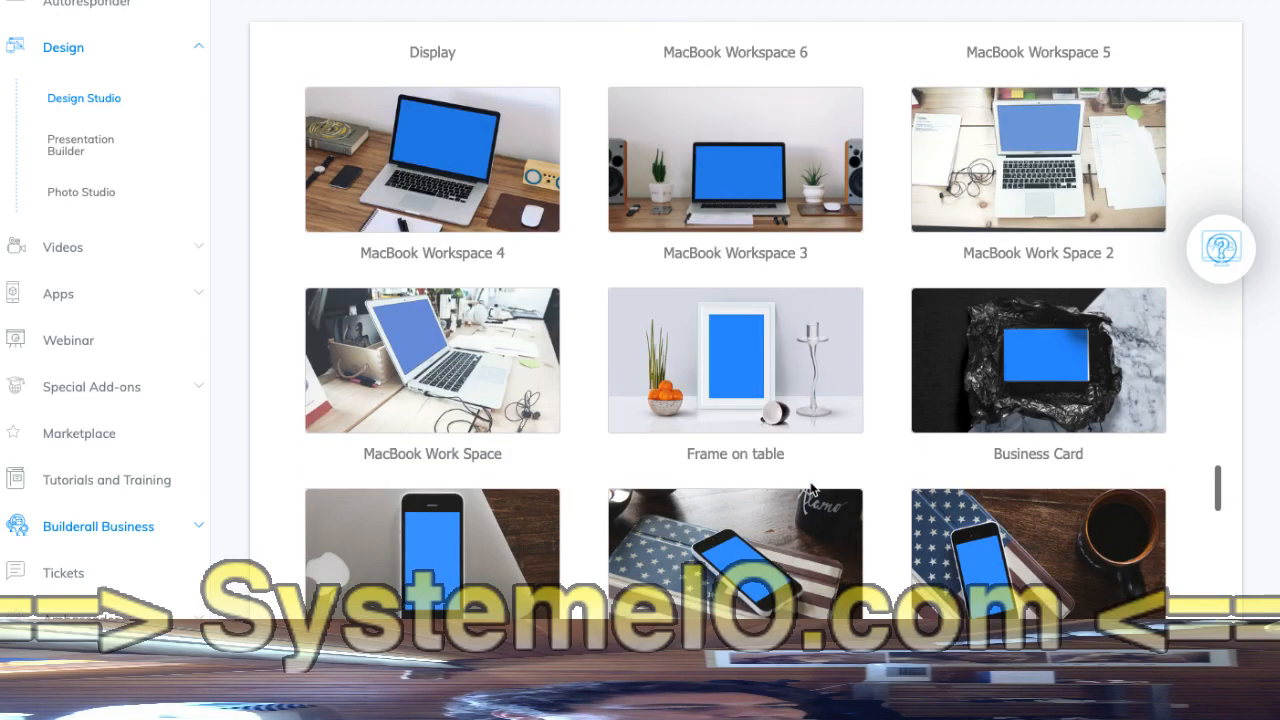
scroll(810, 488, up, 5)
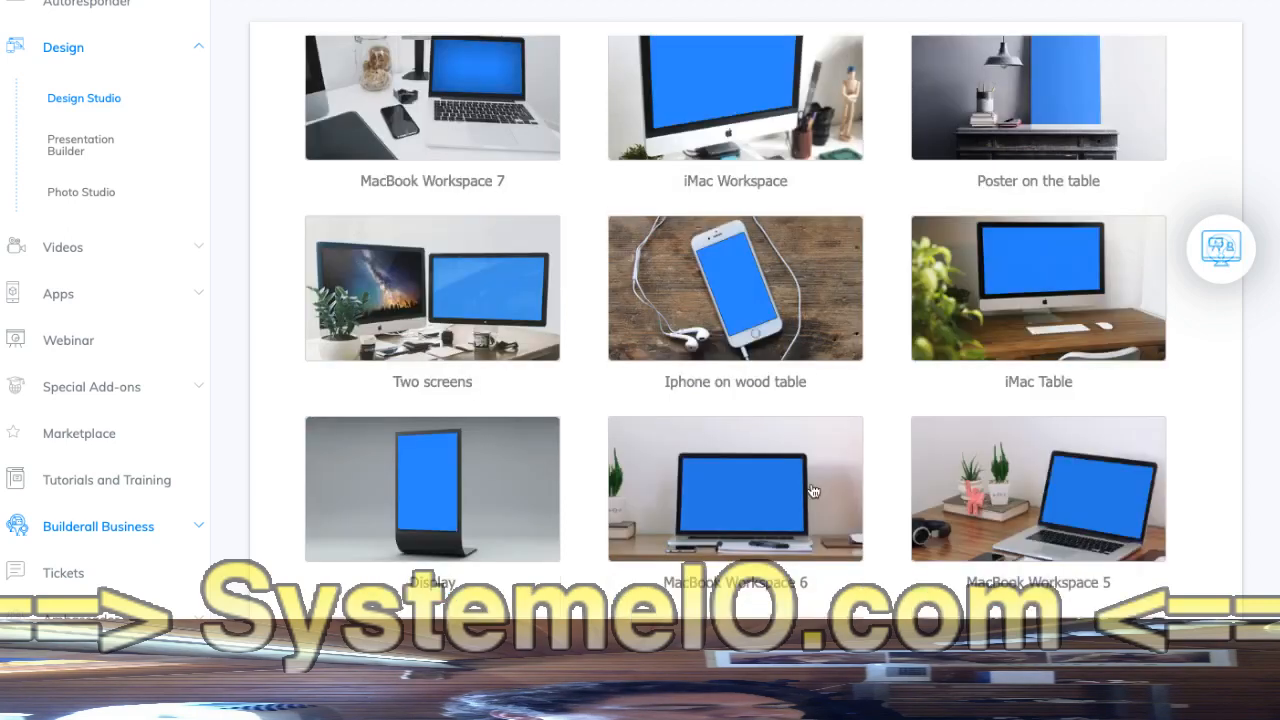
scroll(813, 490, up, 3)
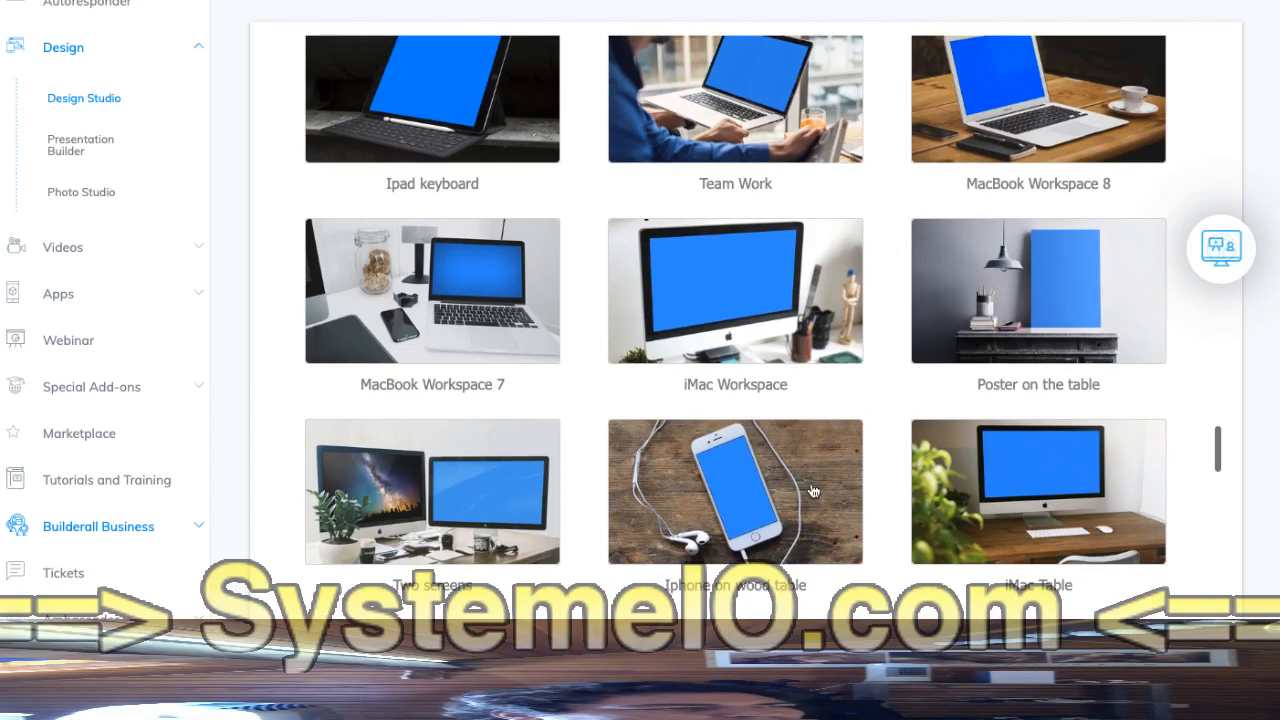
scroll(813, 490, up, 5)
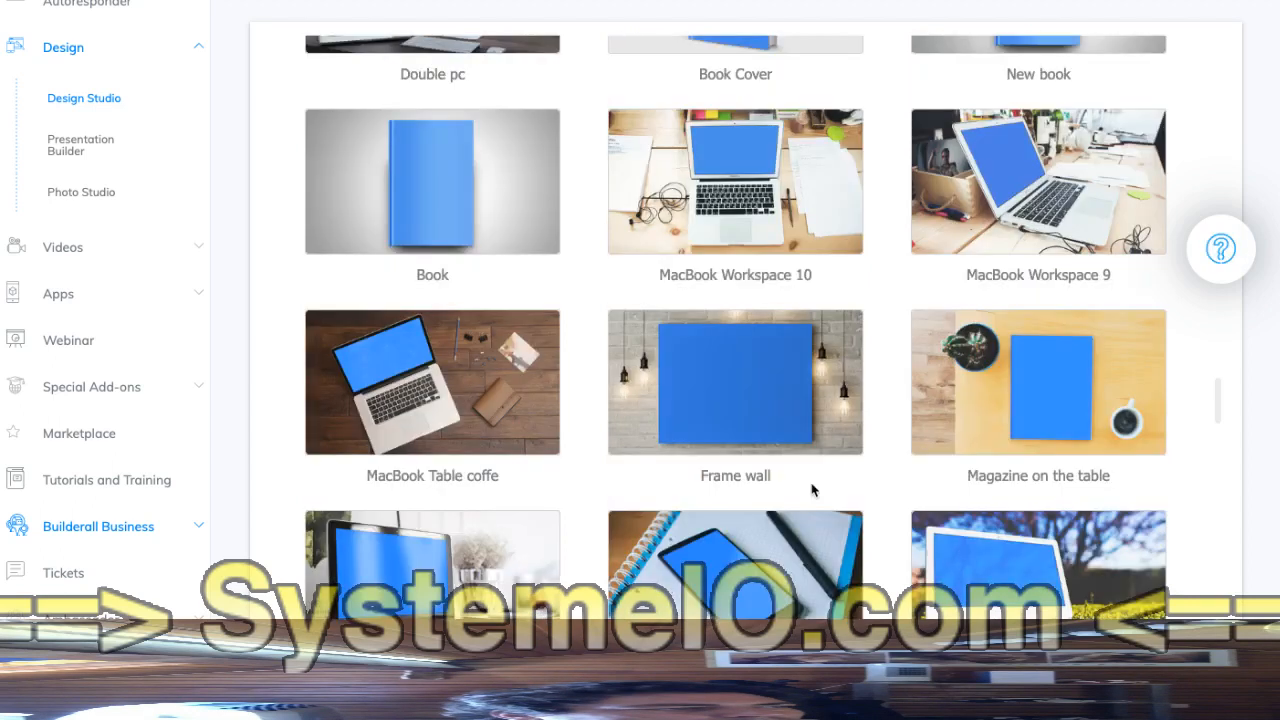
scroll(813, 490, up, 3)
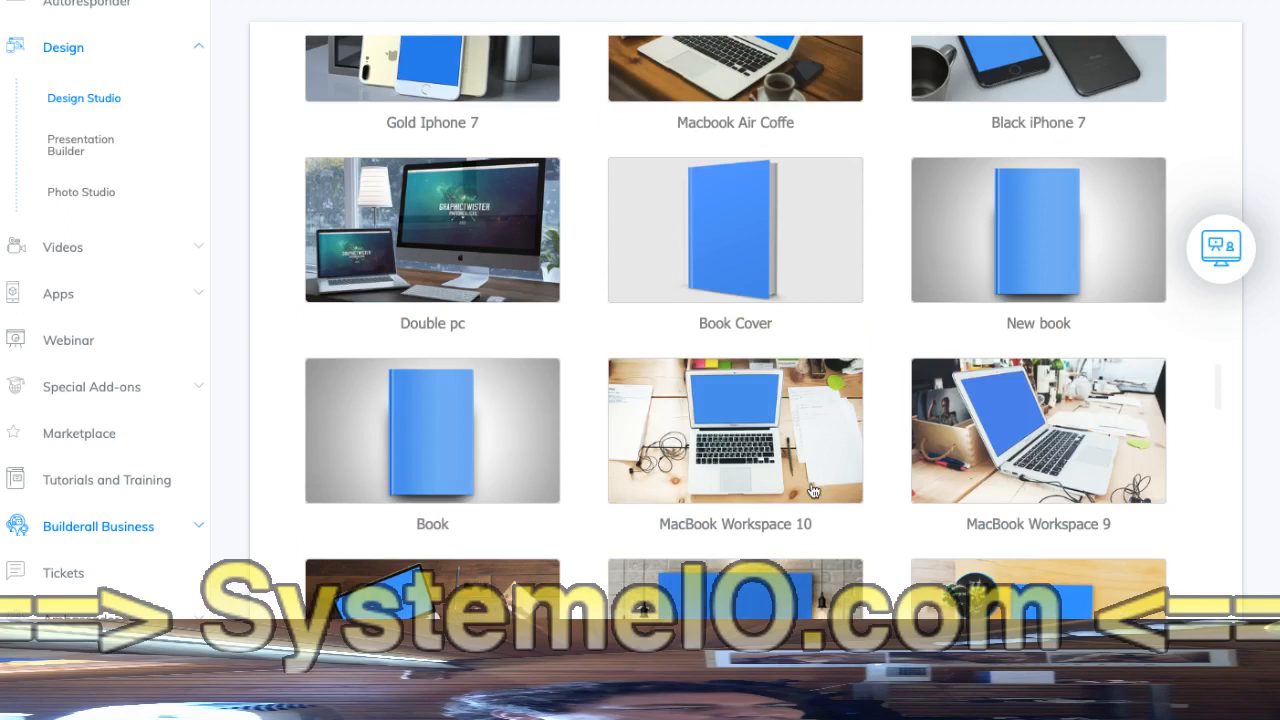
Open the Ipad Pro mockup showing a white tablet on a desk and upload New Project (7).png as its media
scroll(1049, 476, down, 5)
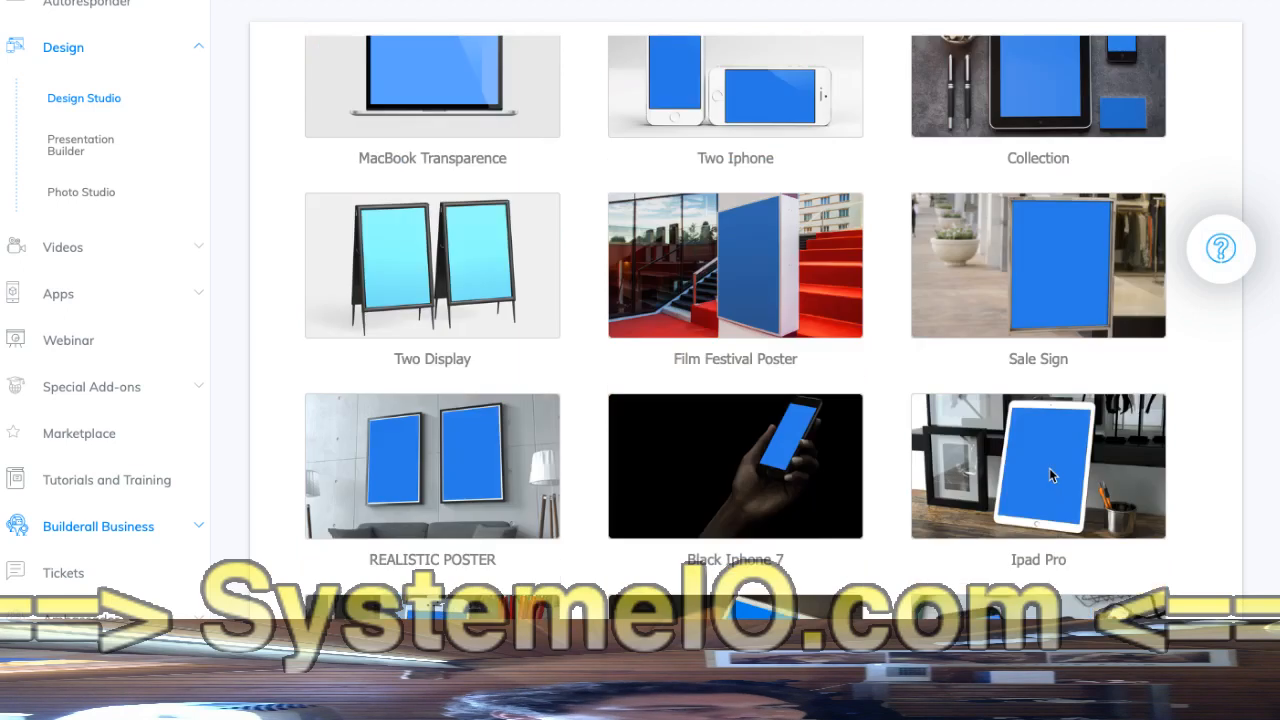
click(1049, 476)
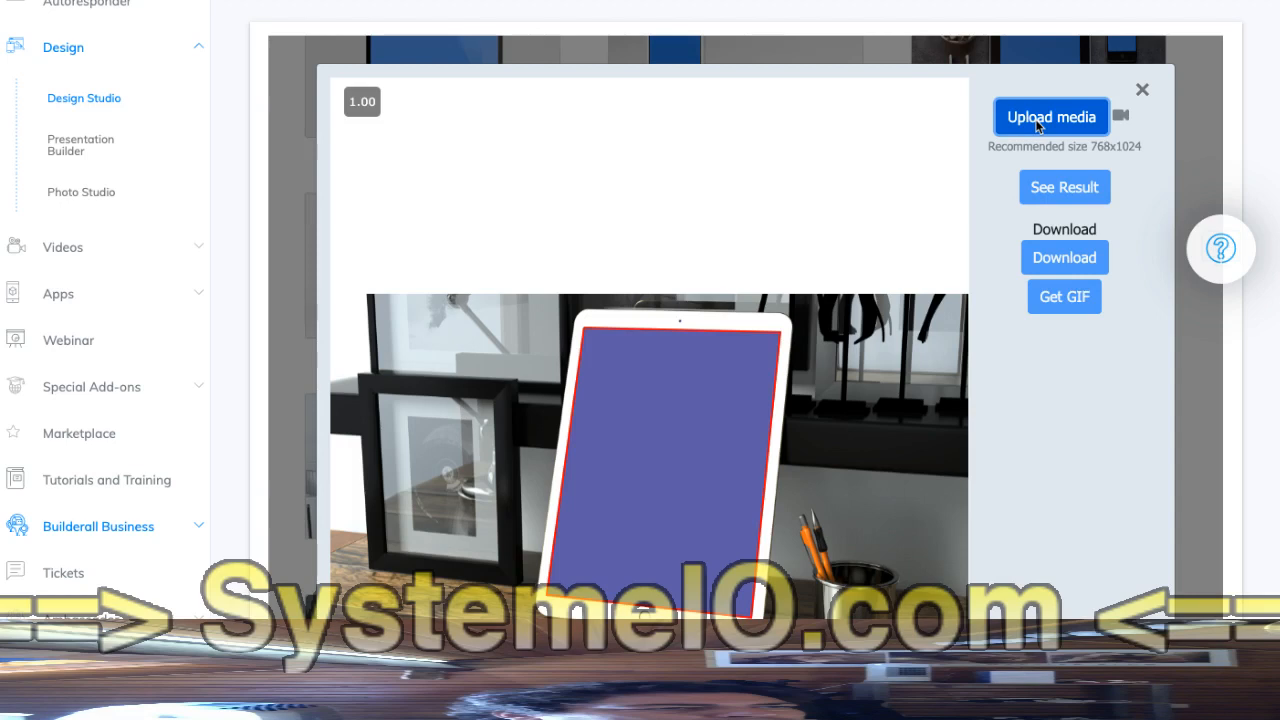
click(1037, 120)
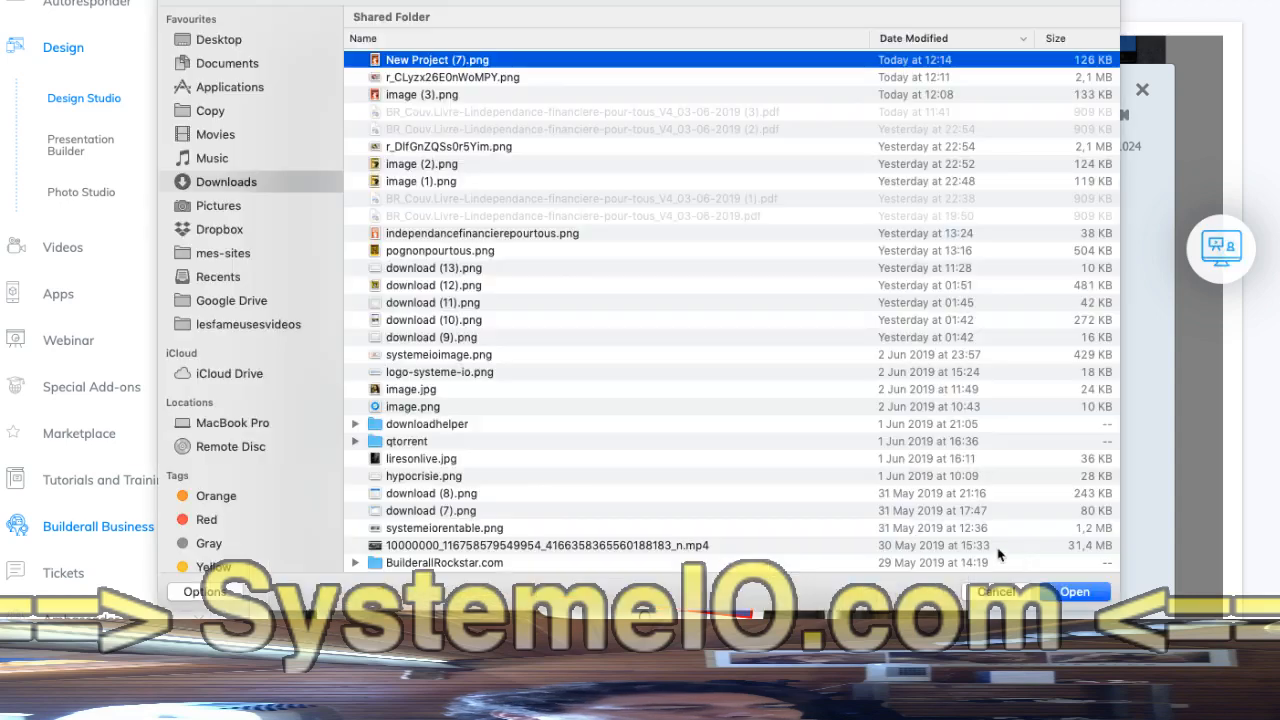
click(1072, 593)
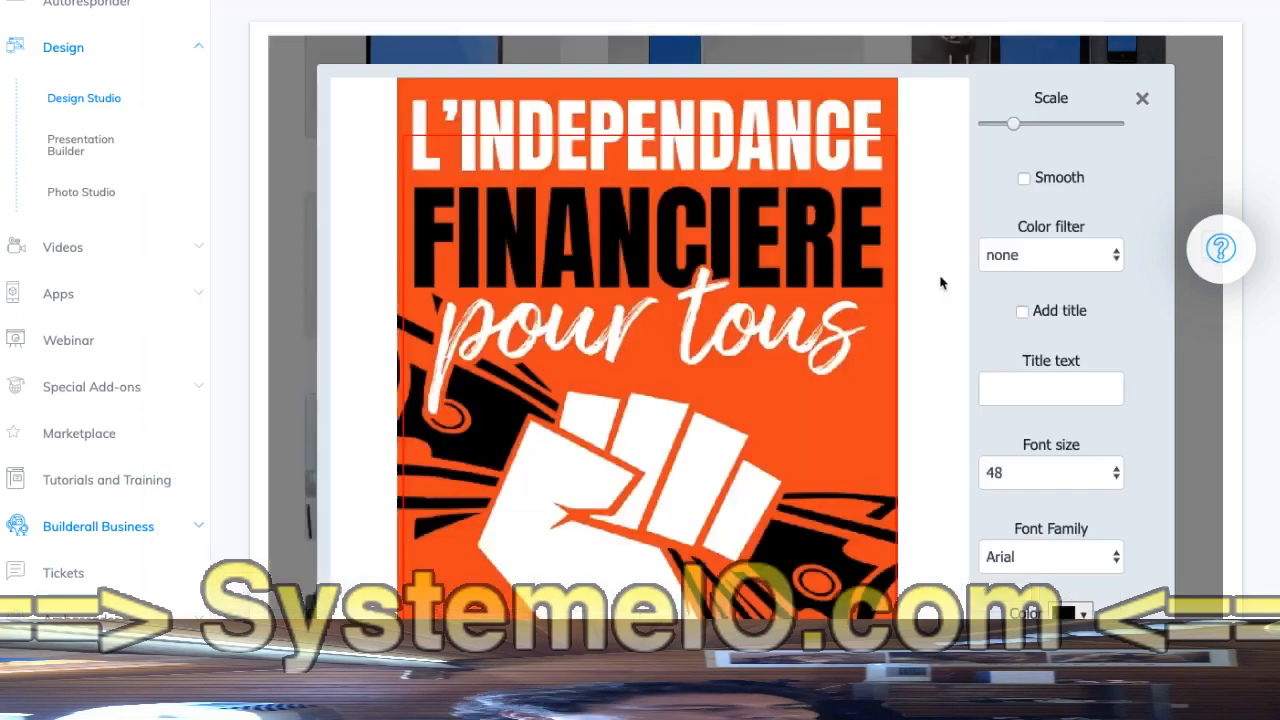
Scale the cover down and position it inside the red frame with a margin all around, and apply the placement
scroll(940, 283, down, 3)
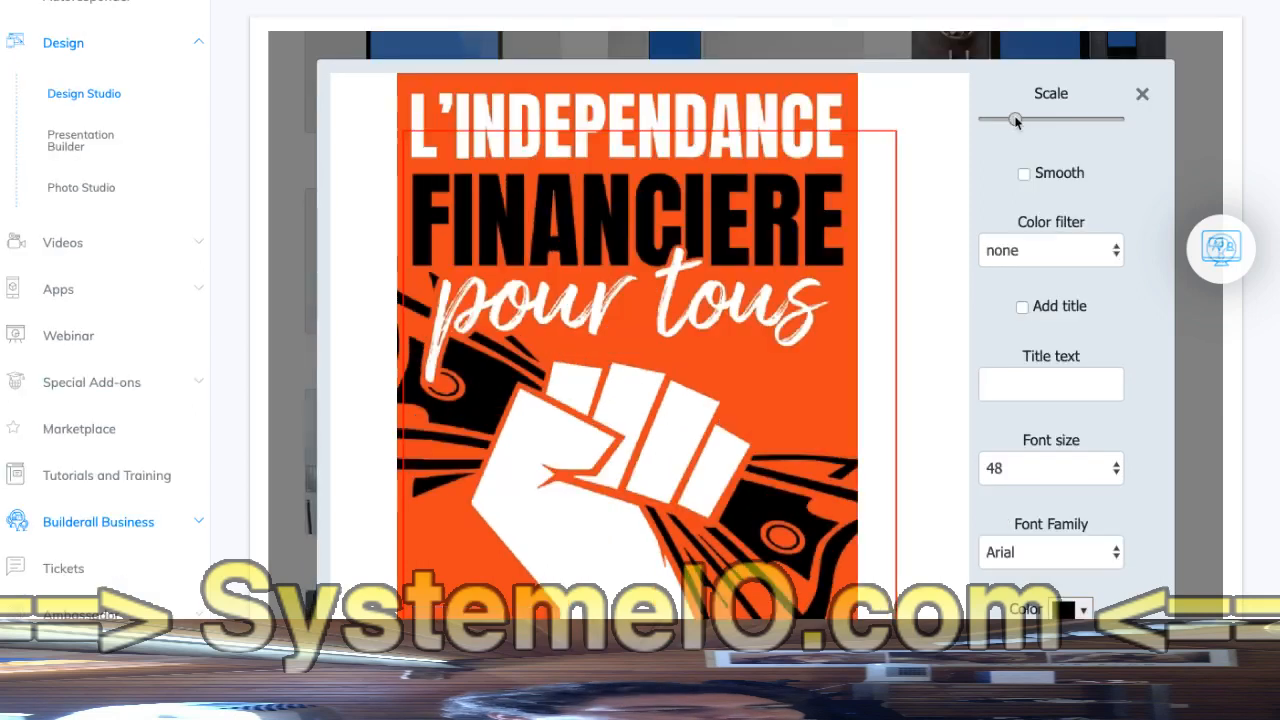
scroll(934, 209, down, 1)
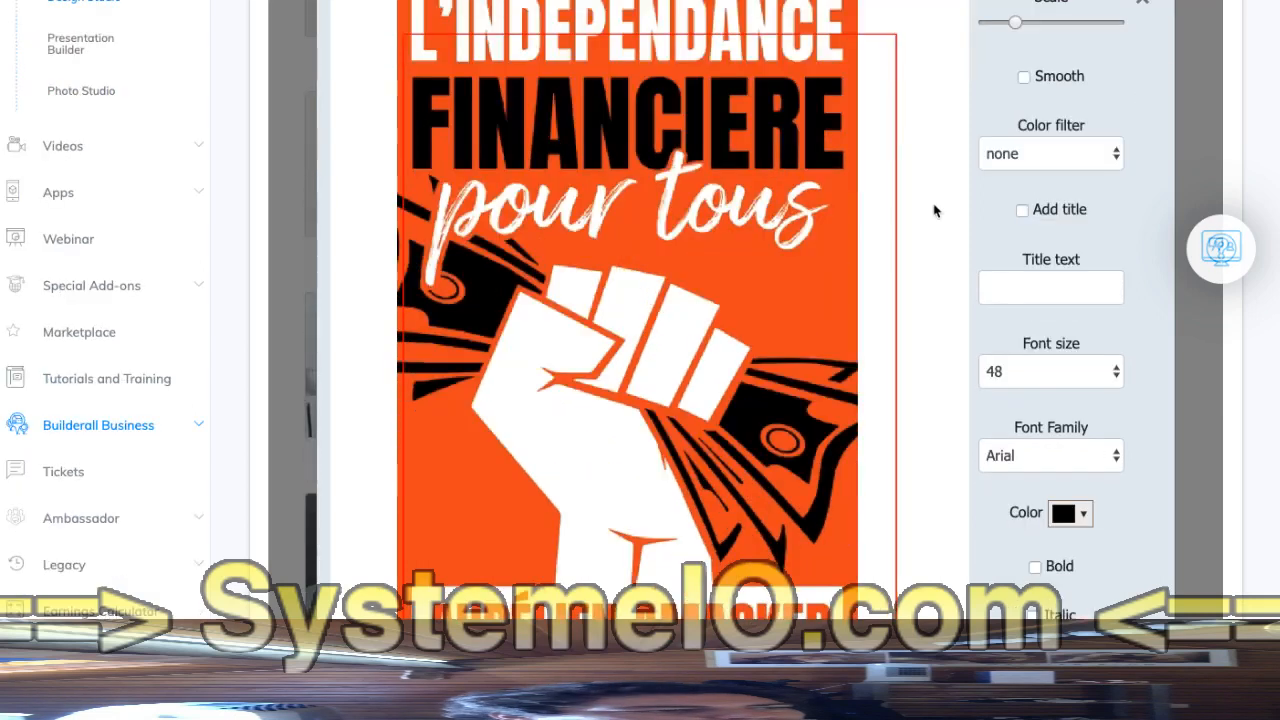
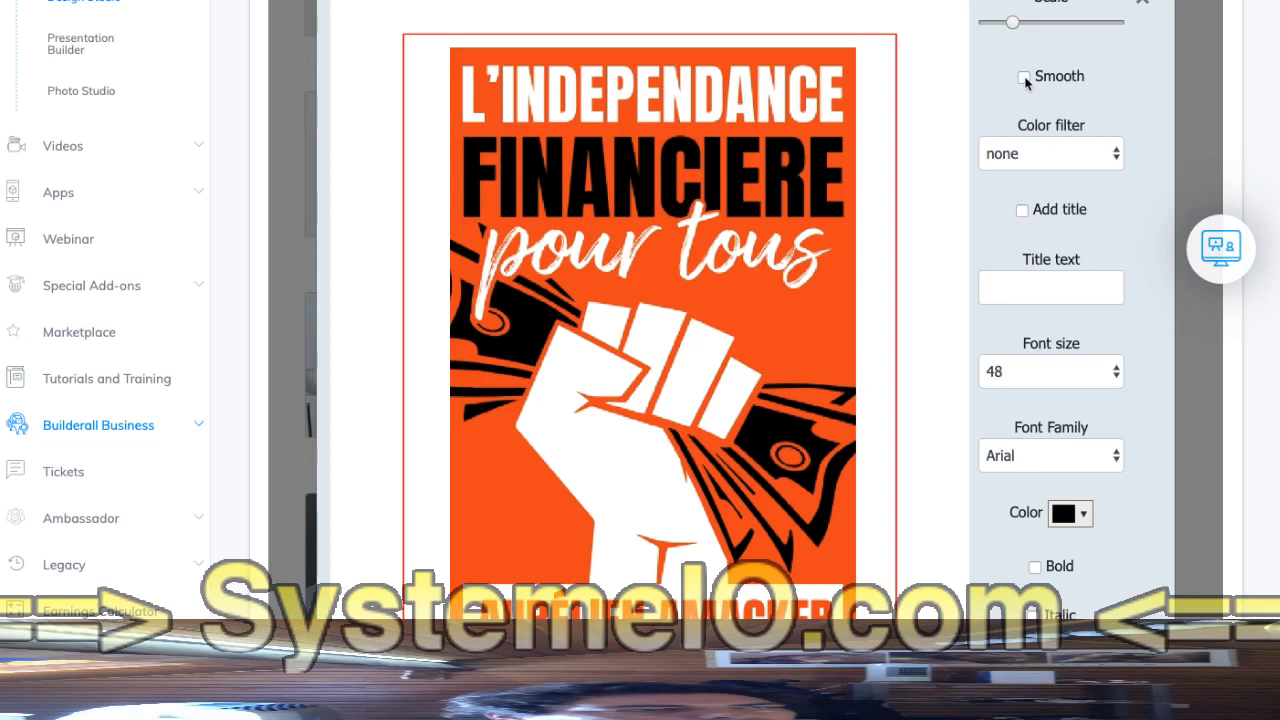
scroll(1050, 488, down, 2)
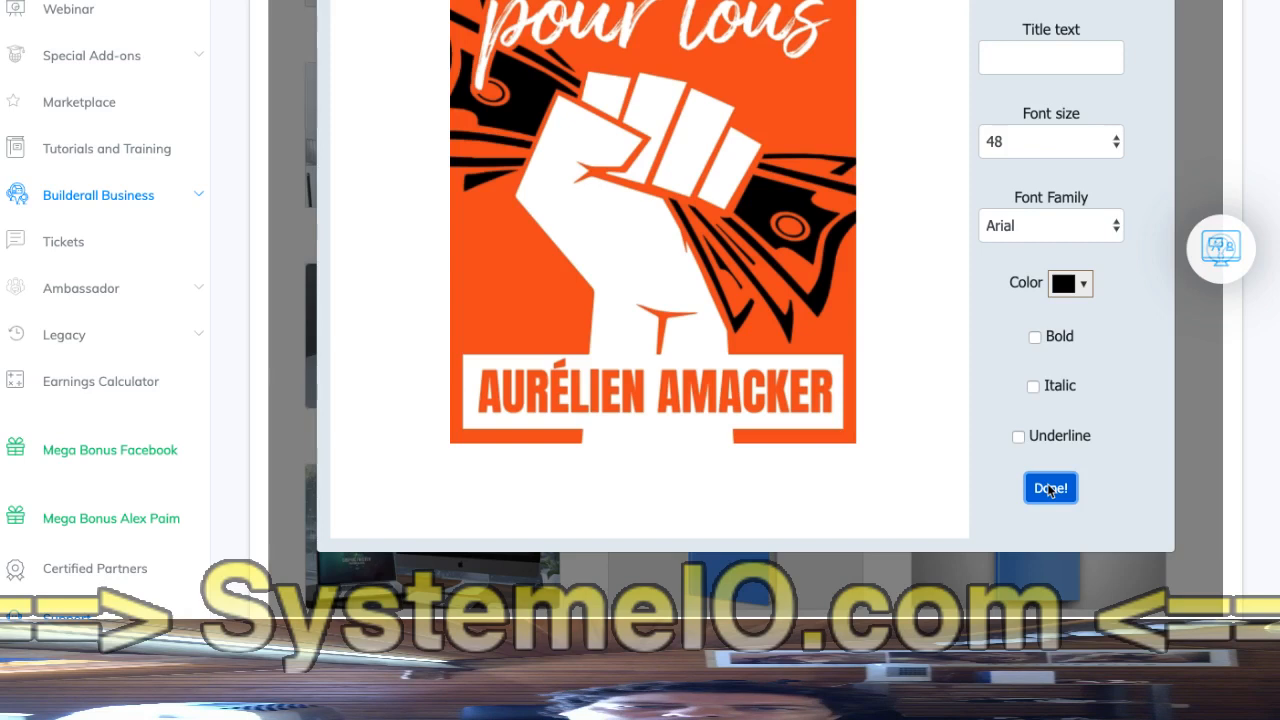
click(1050, 488)
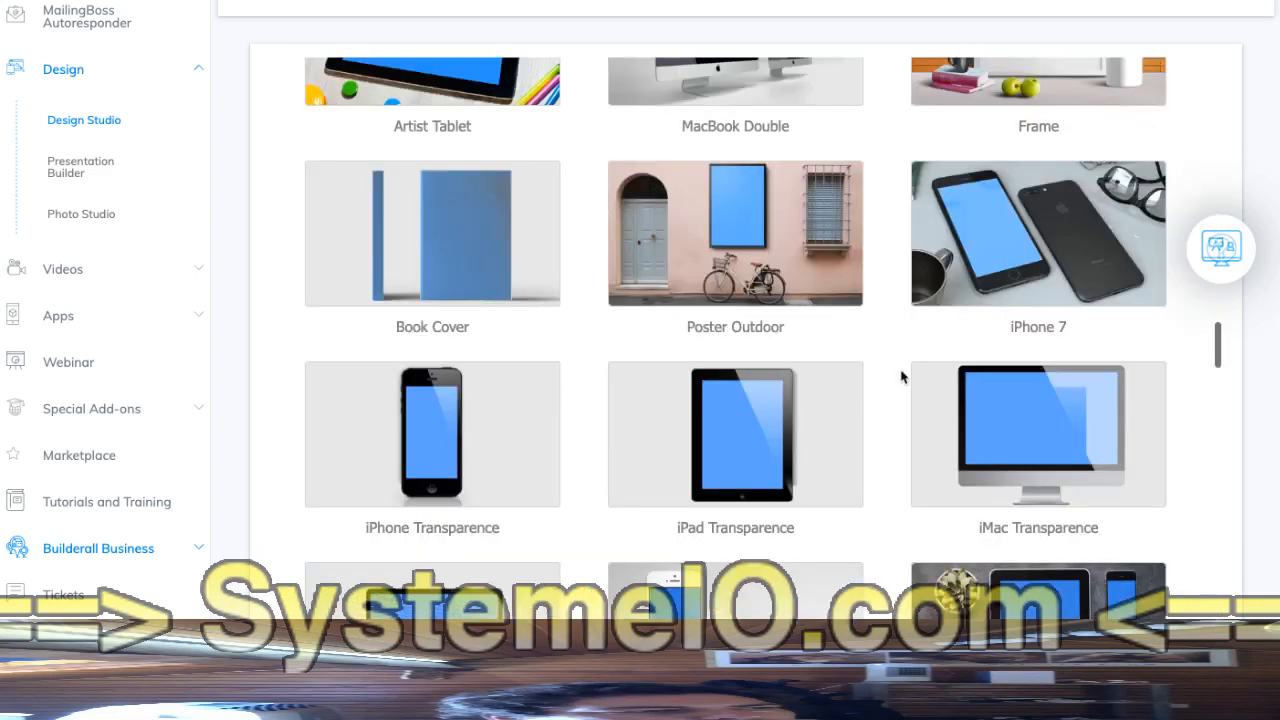
Find and open the Street Sign mockup with the palm trees and upload image (3).png as its media
scroll(901, 376, up, 2)
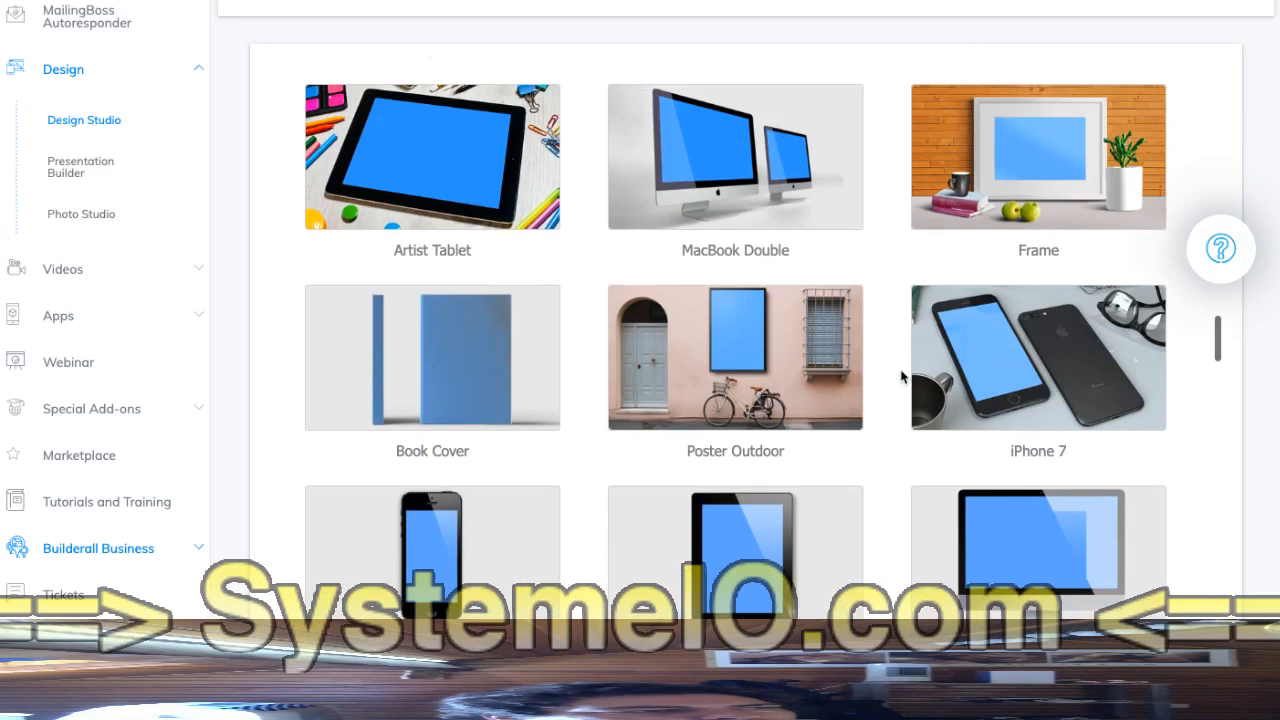
scroll(901, 376, up, 7)
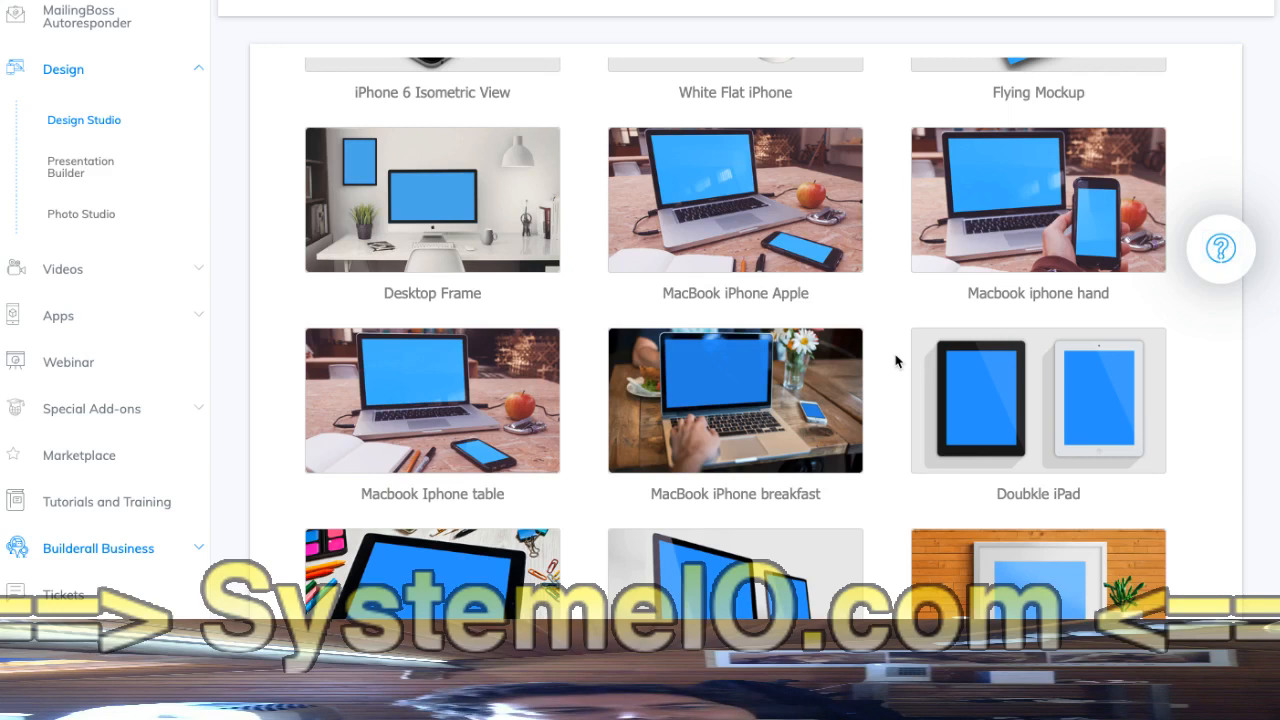
scroll(896, 362, up, 4)
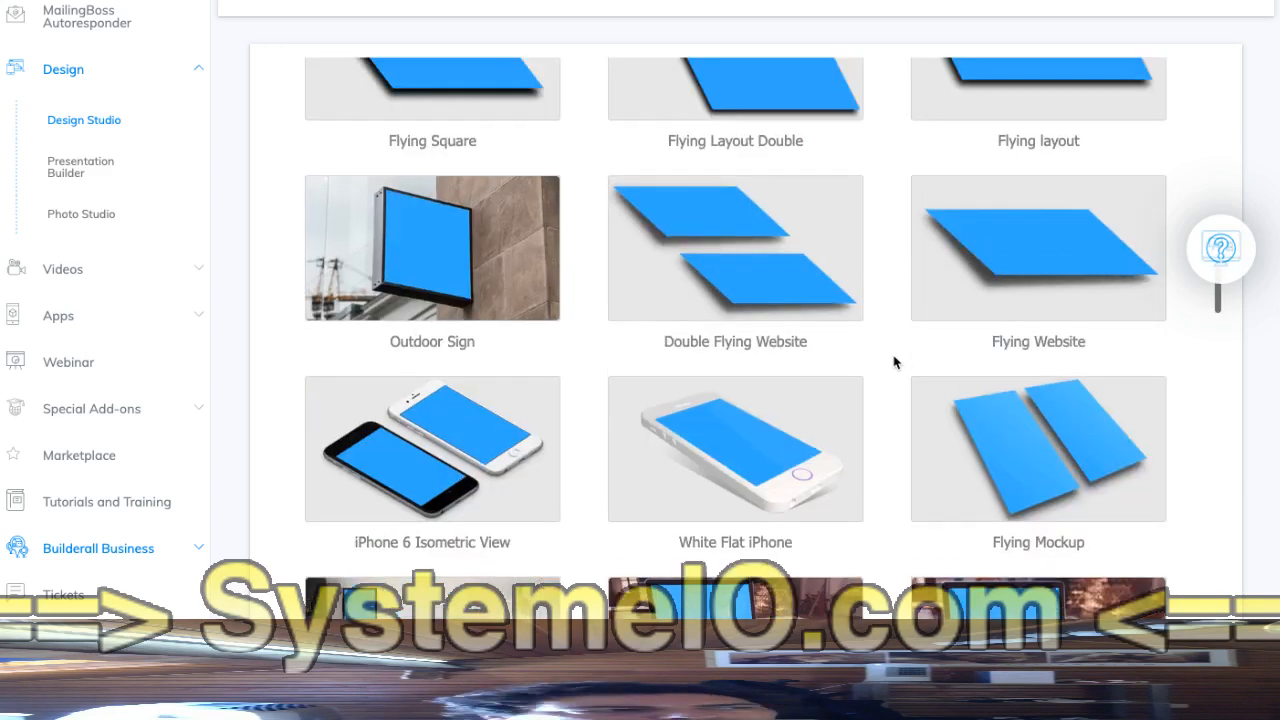
scroll(896, 362, up, 3)
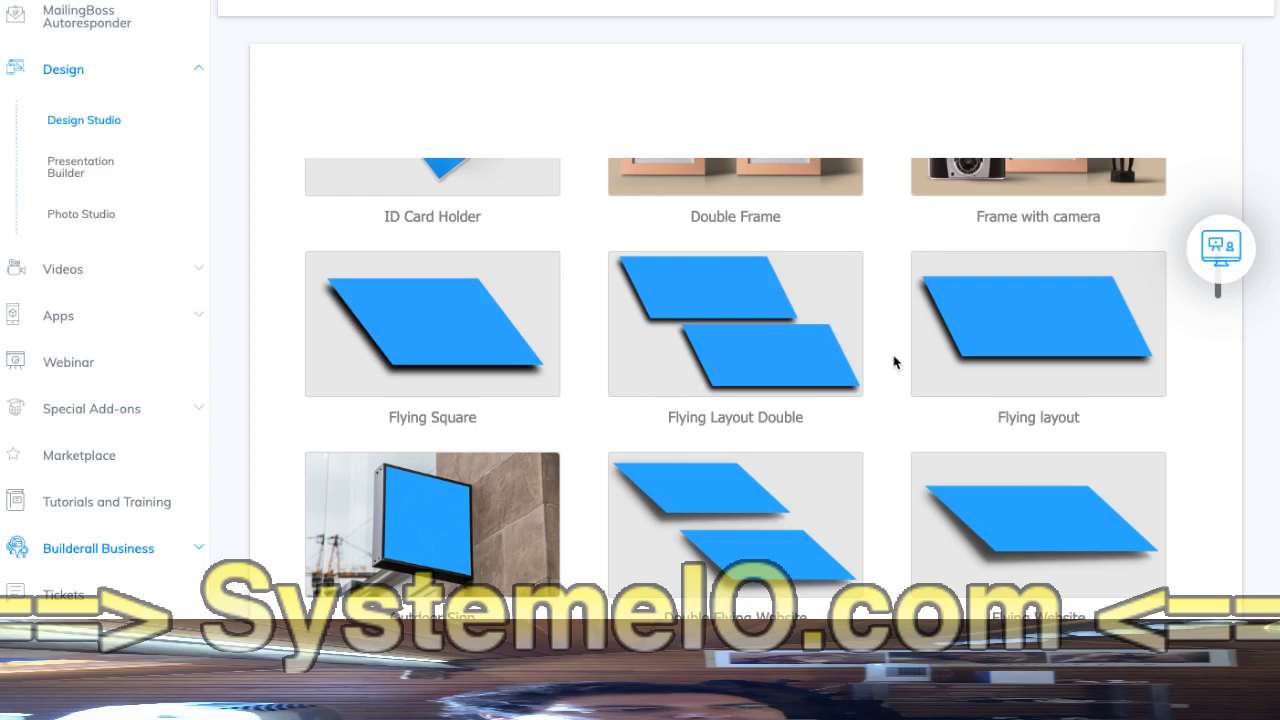
scroll(895, 362, up, 3)
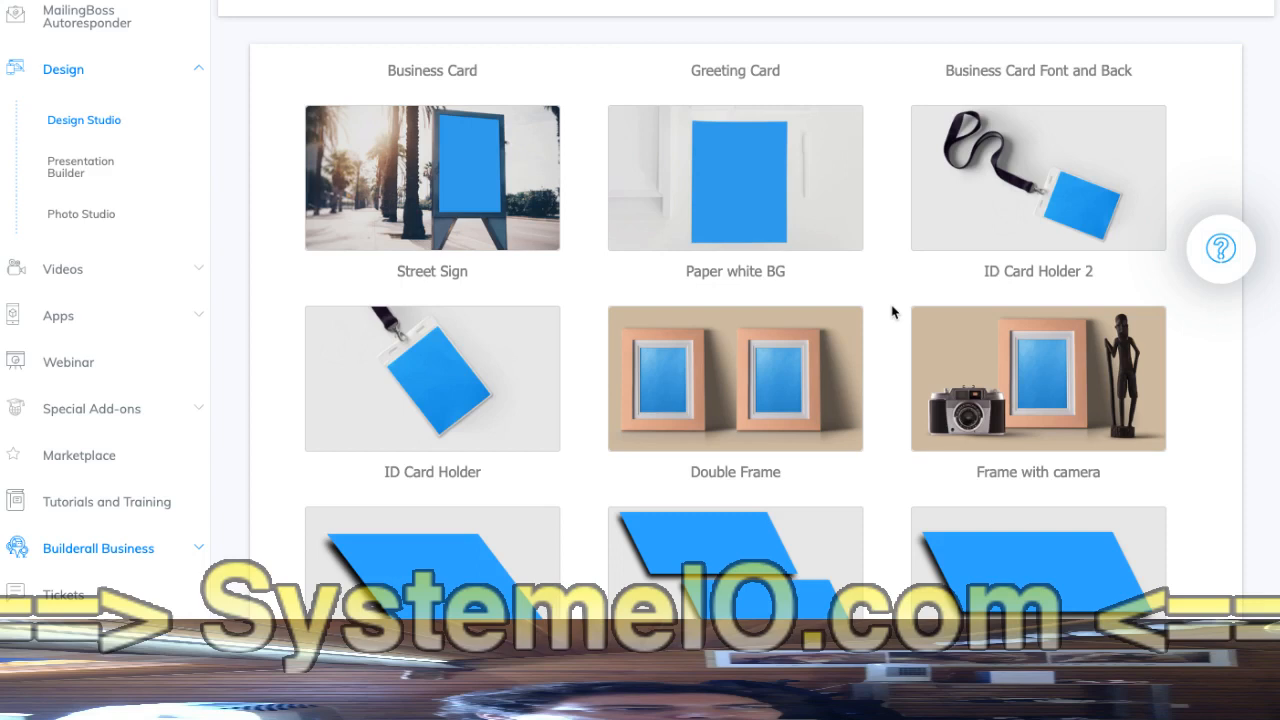
click(470, 185)
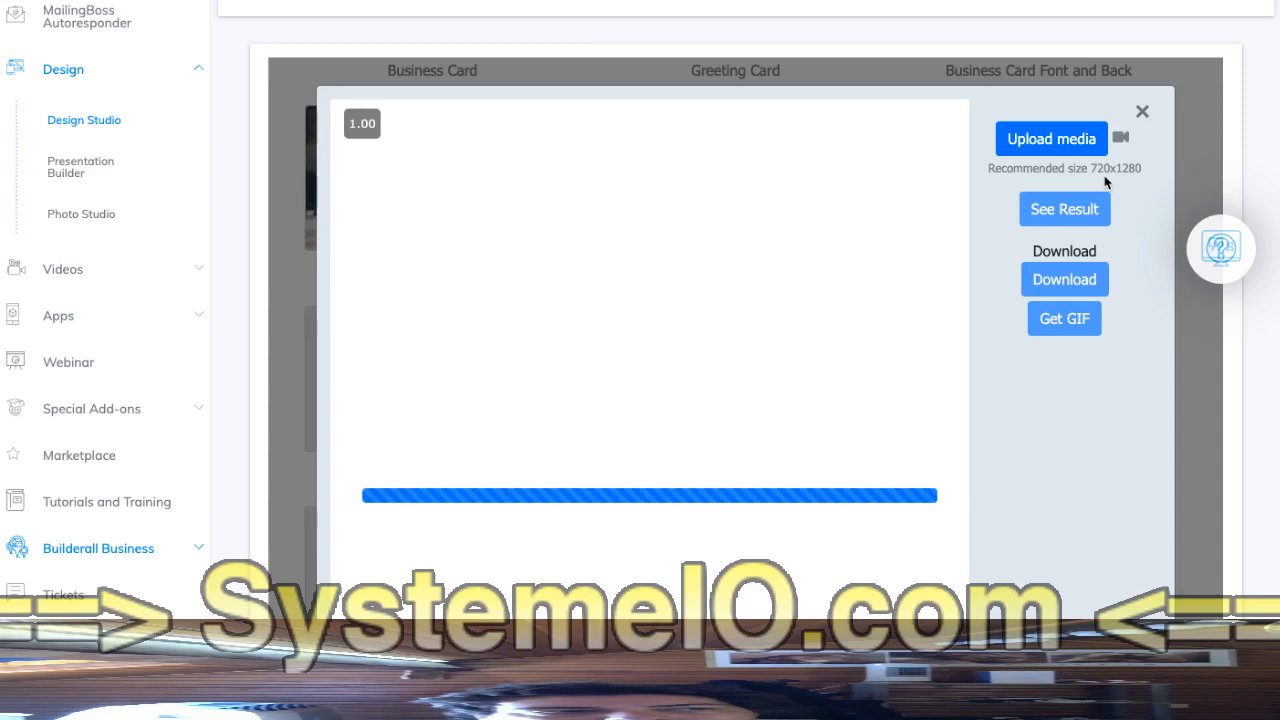
click(1048, 139)
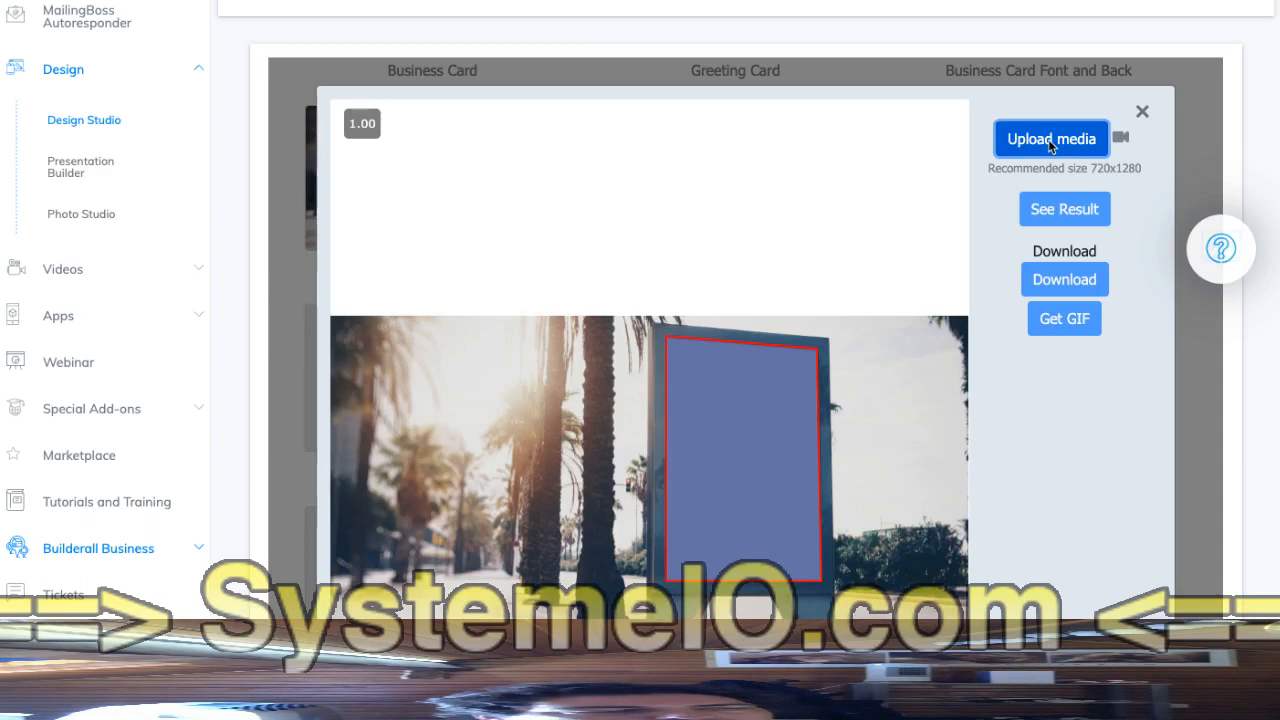
click(1050, 142)
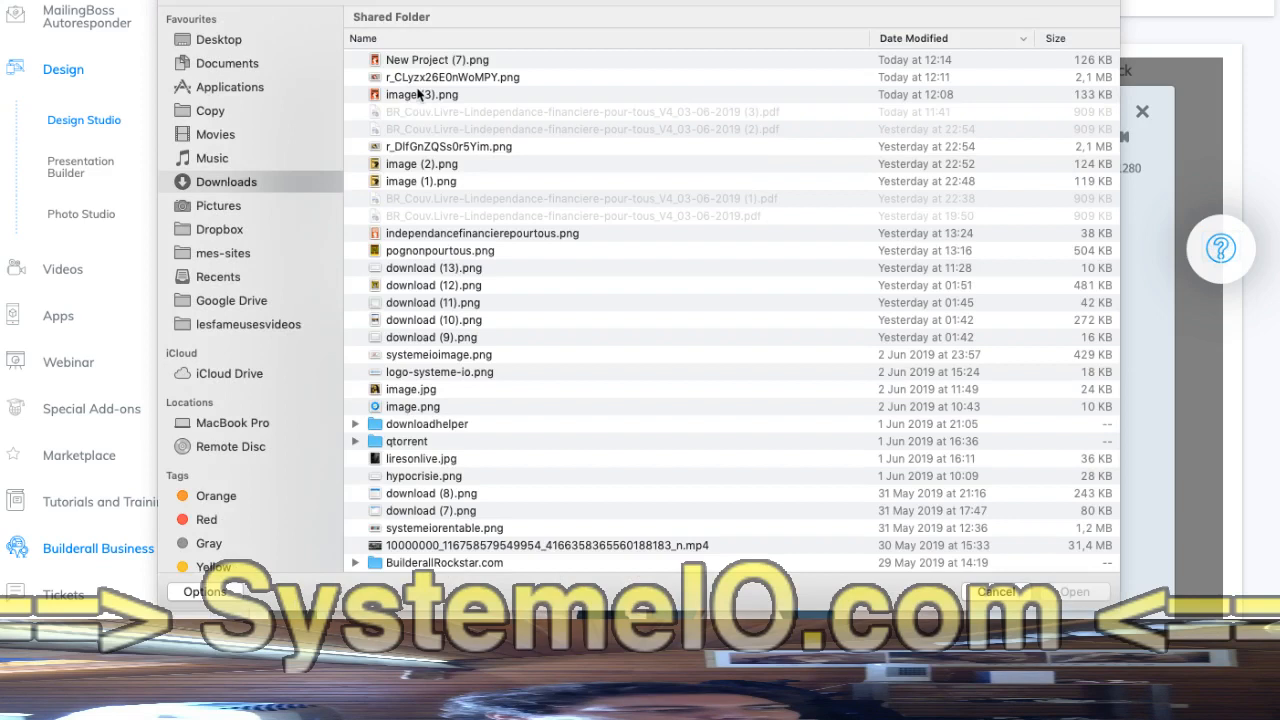
click(420, 94)
click(1071, 594)
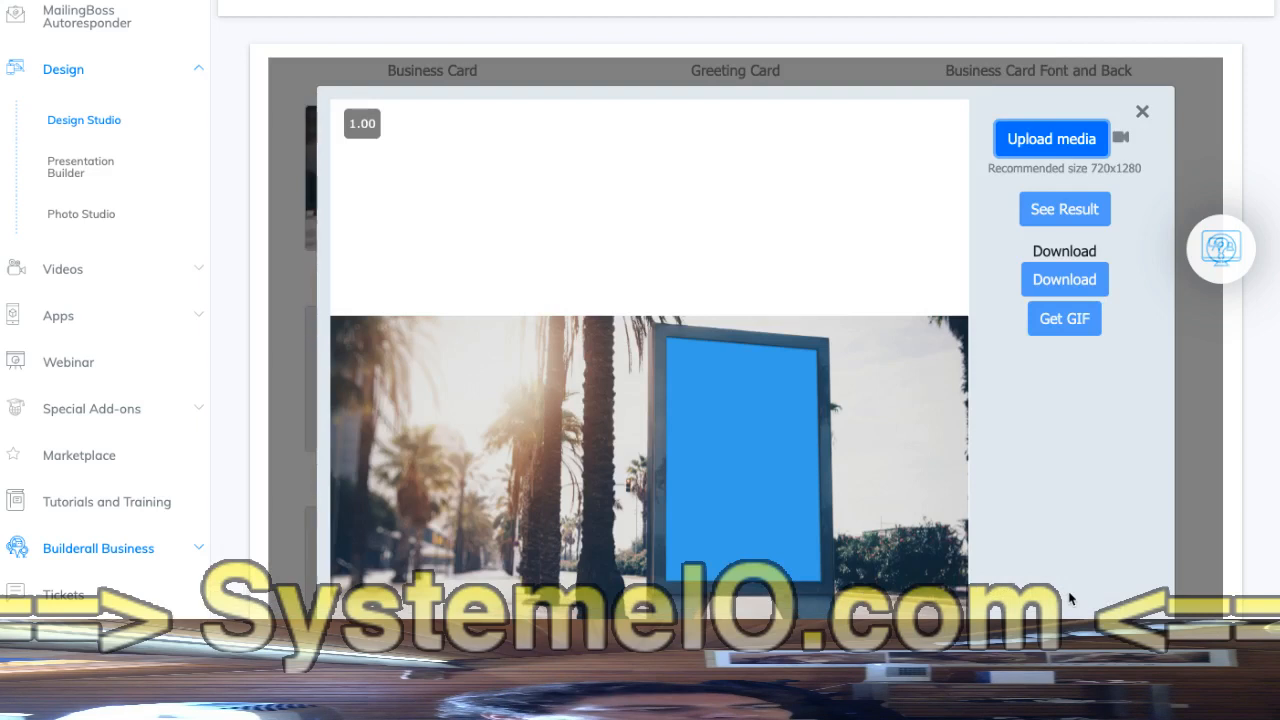
Check how the uploaded cover fits the red frame of the Street Sign mockup and discard the placement
scroll(951, 471, down, 2)
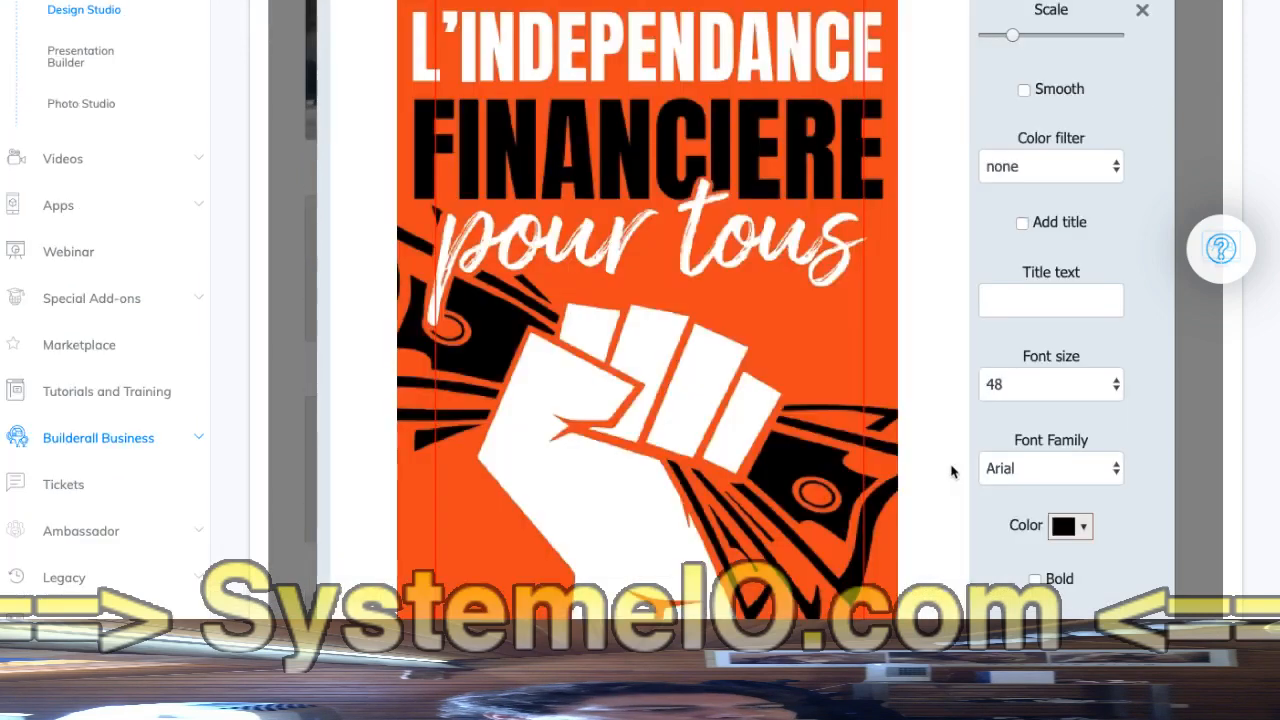
scroll(951, 471, down, 2)
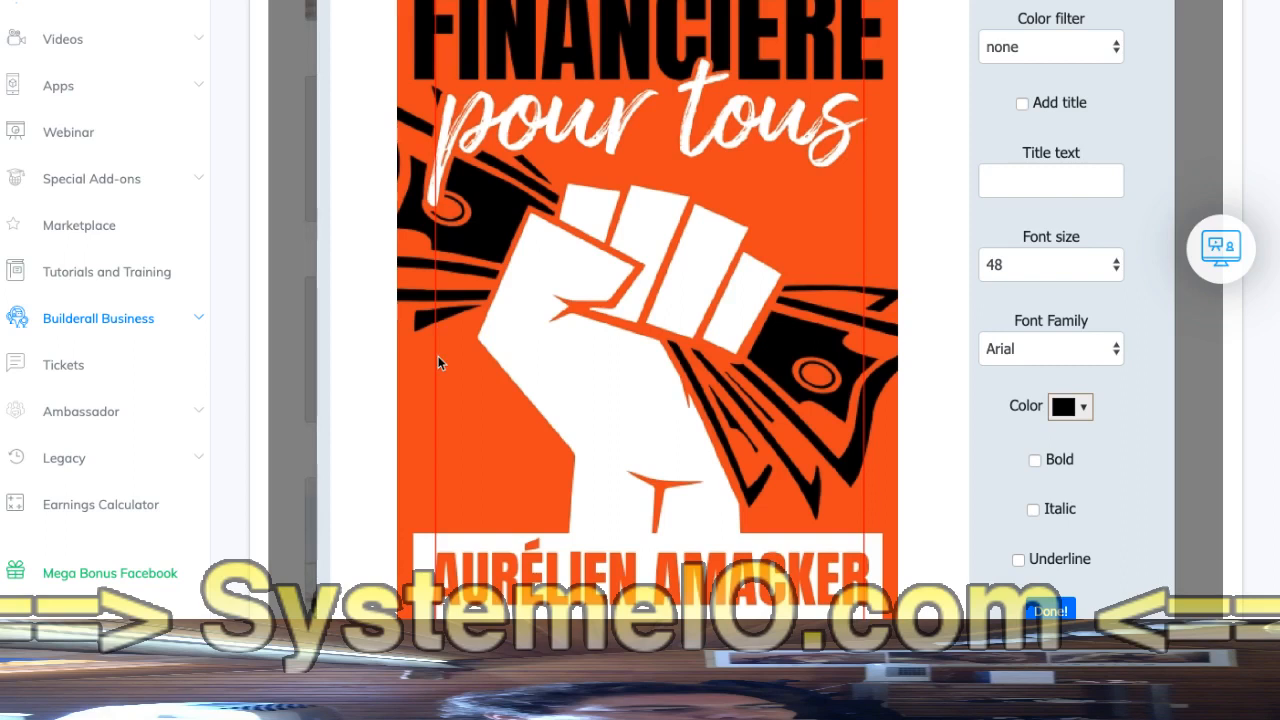
scroll(829, 531, up, 2)
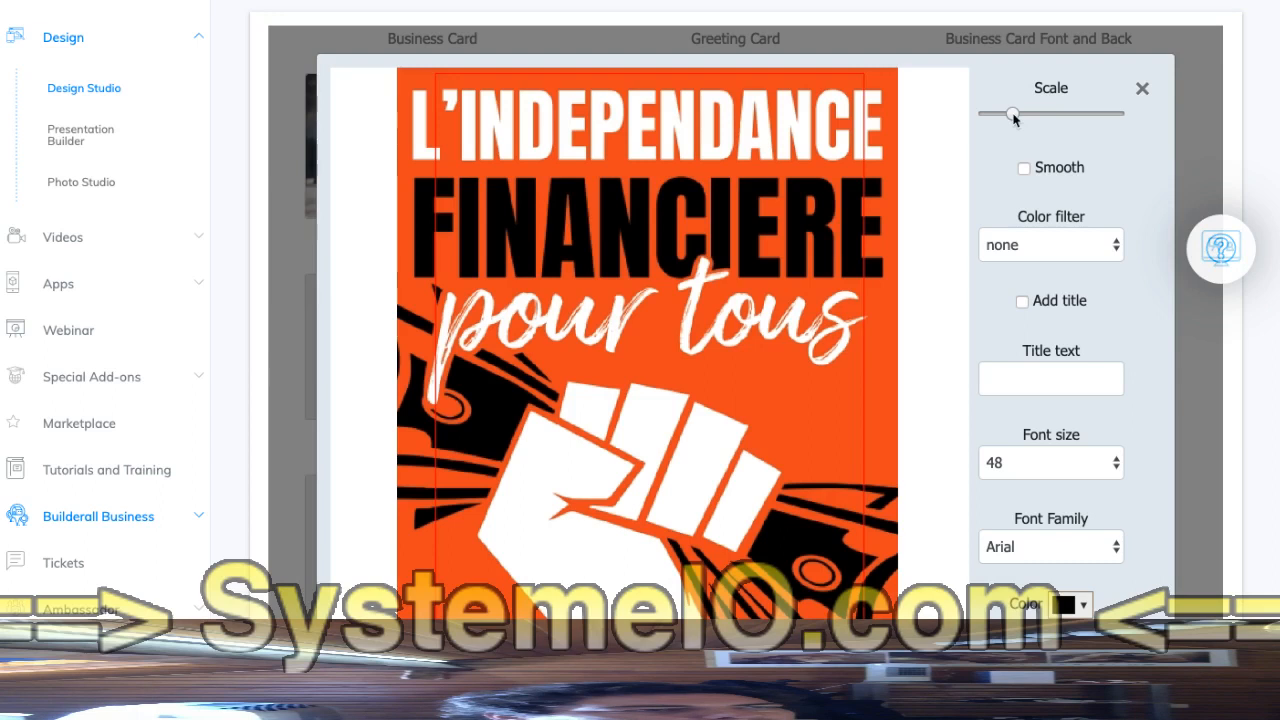
click(1142, 89)
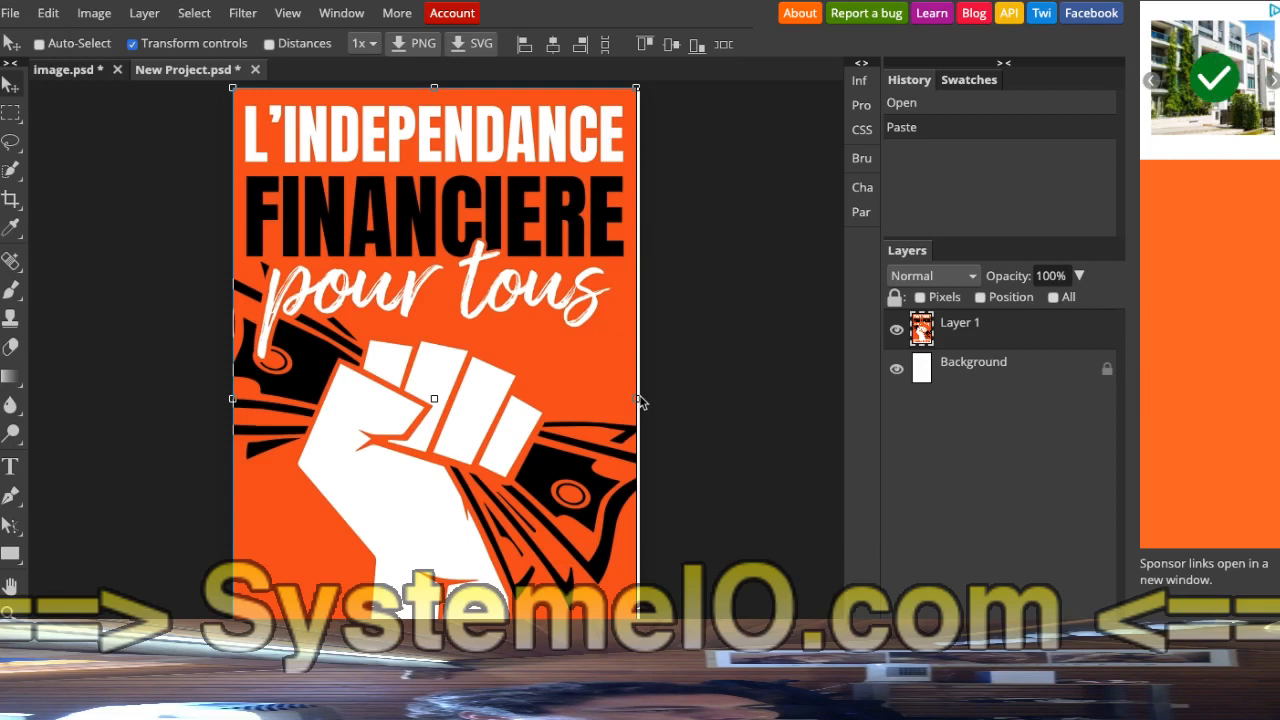
Switch to Photopea, stretch the cover layer to 101% width, and resize the image to 720 × 1280 px without keeping the aspect ratio
drag(641, 401, 644, 401)
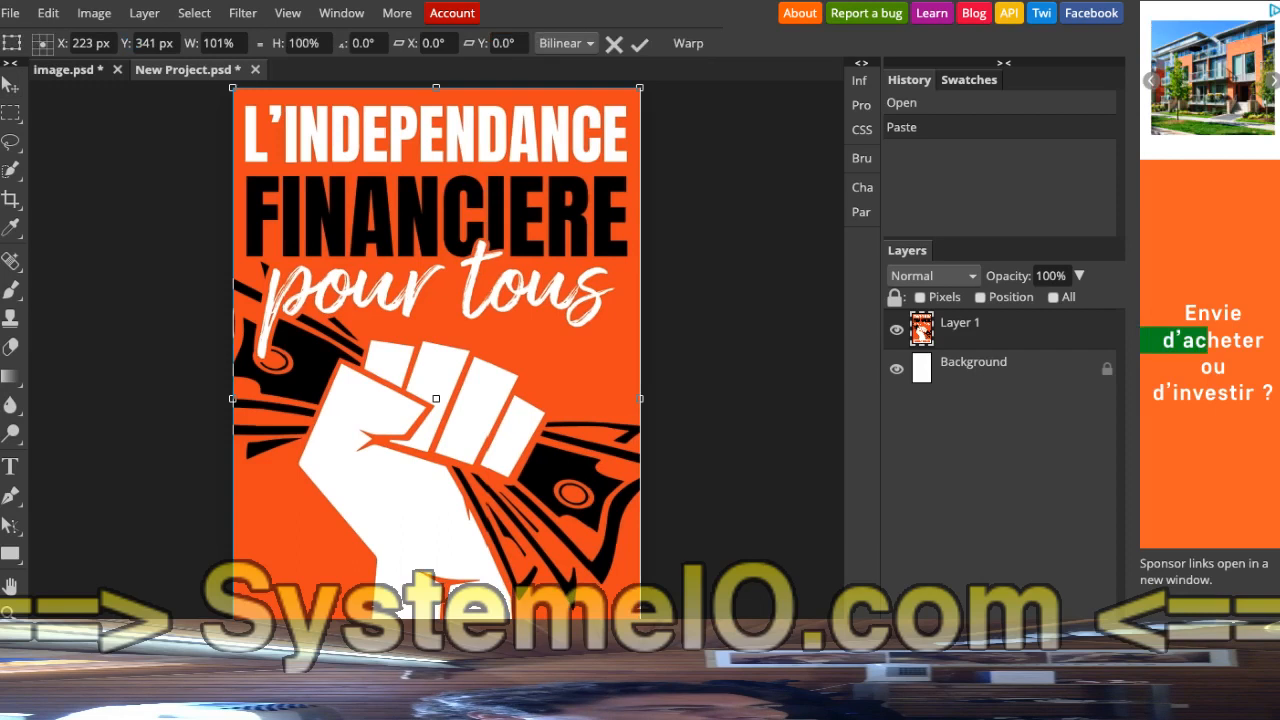
click(94, 13)
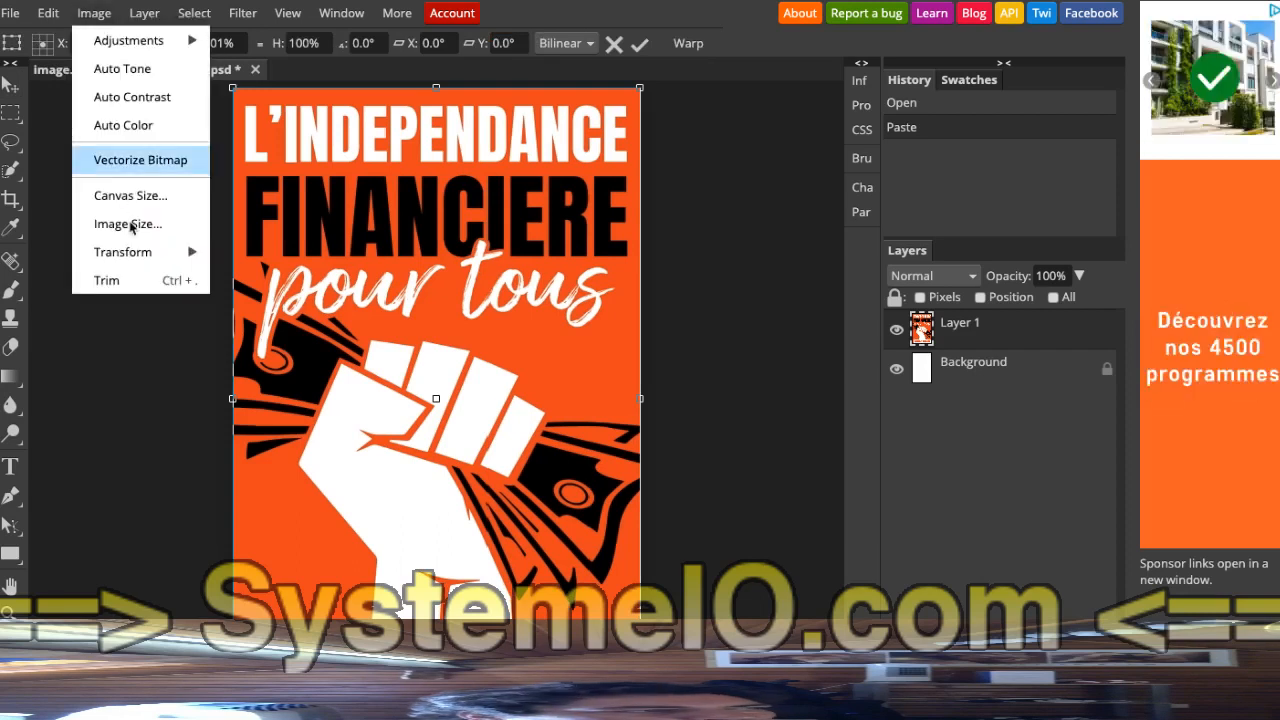
click(128, 224)
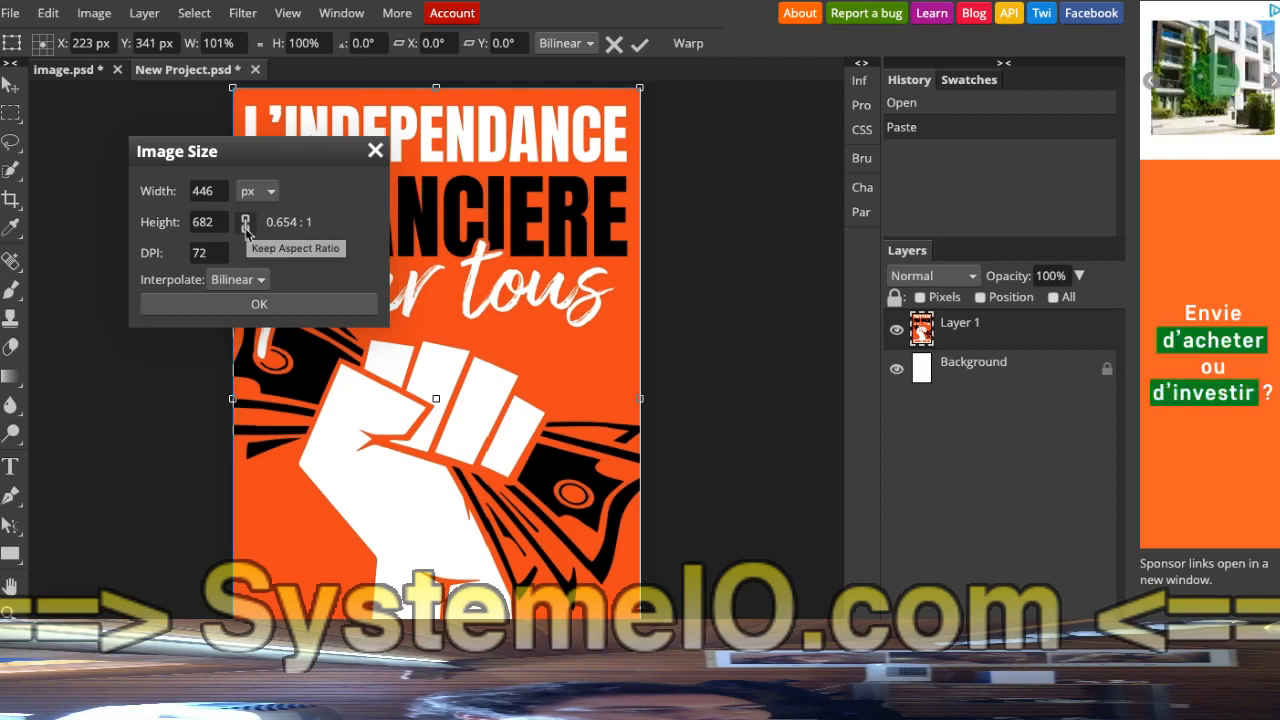
click(245, 226)
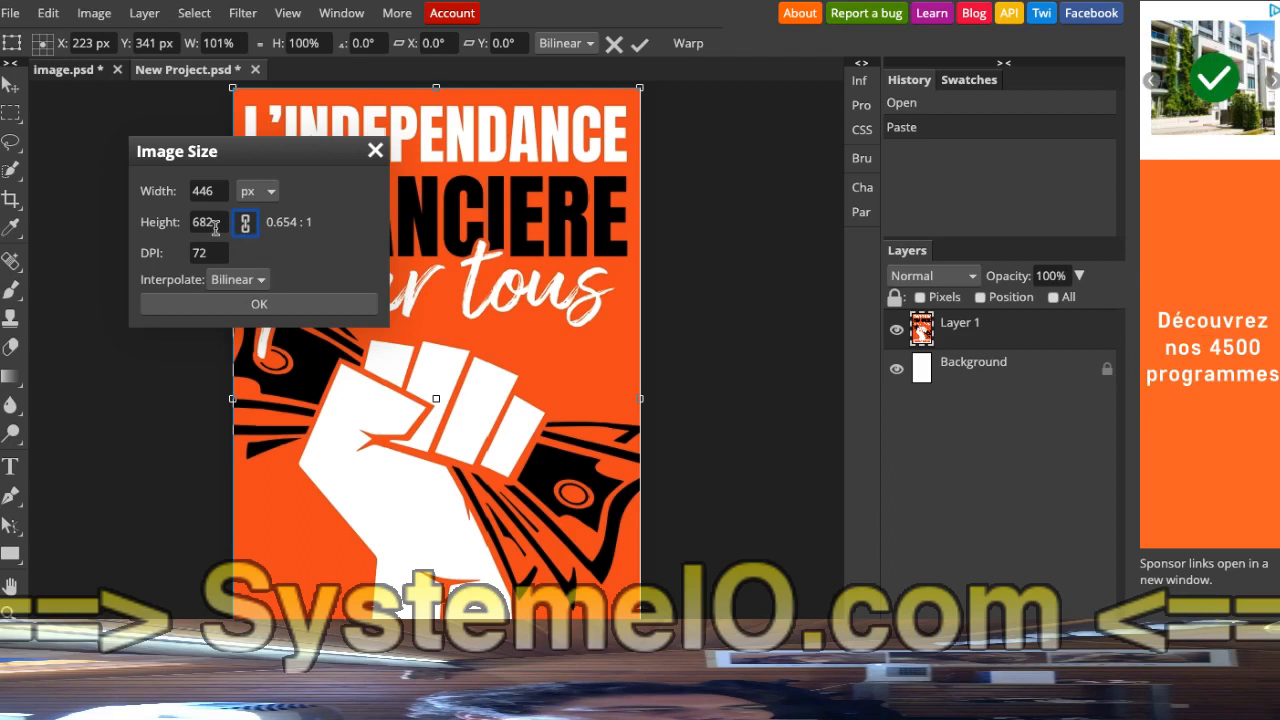
drag(216, 190, 180, 191)
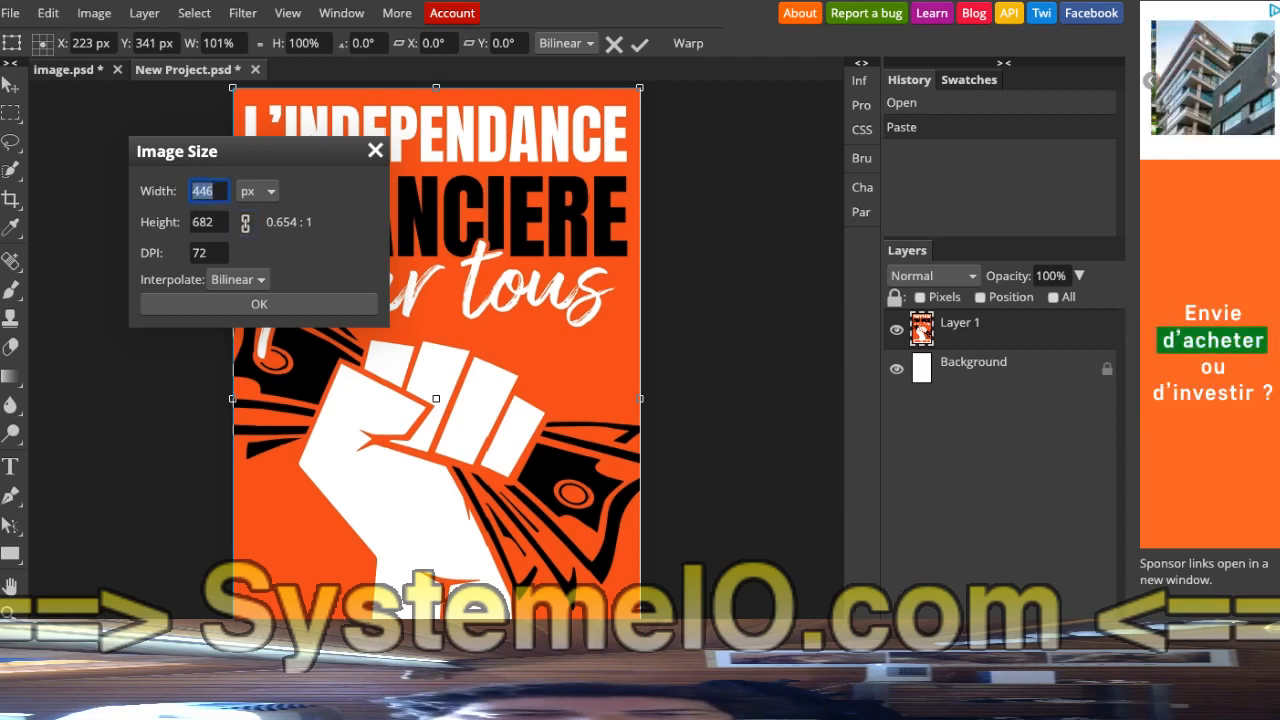
text(720)
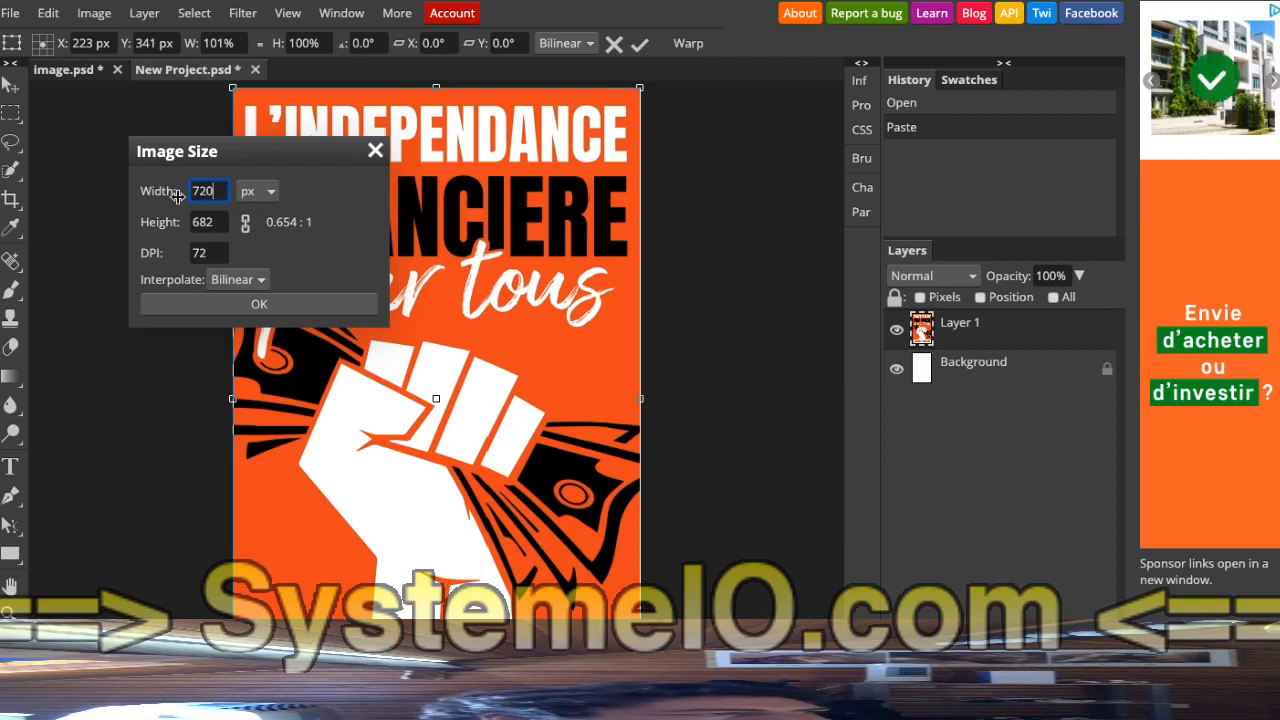
drag(222, 222, 175, 221)
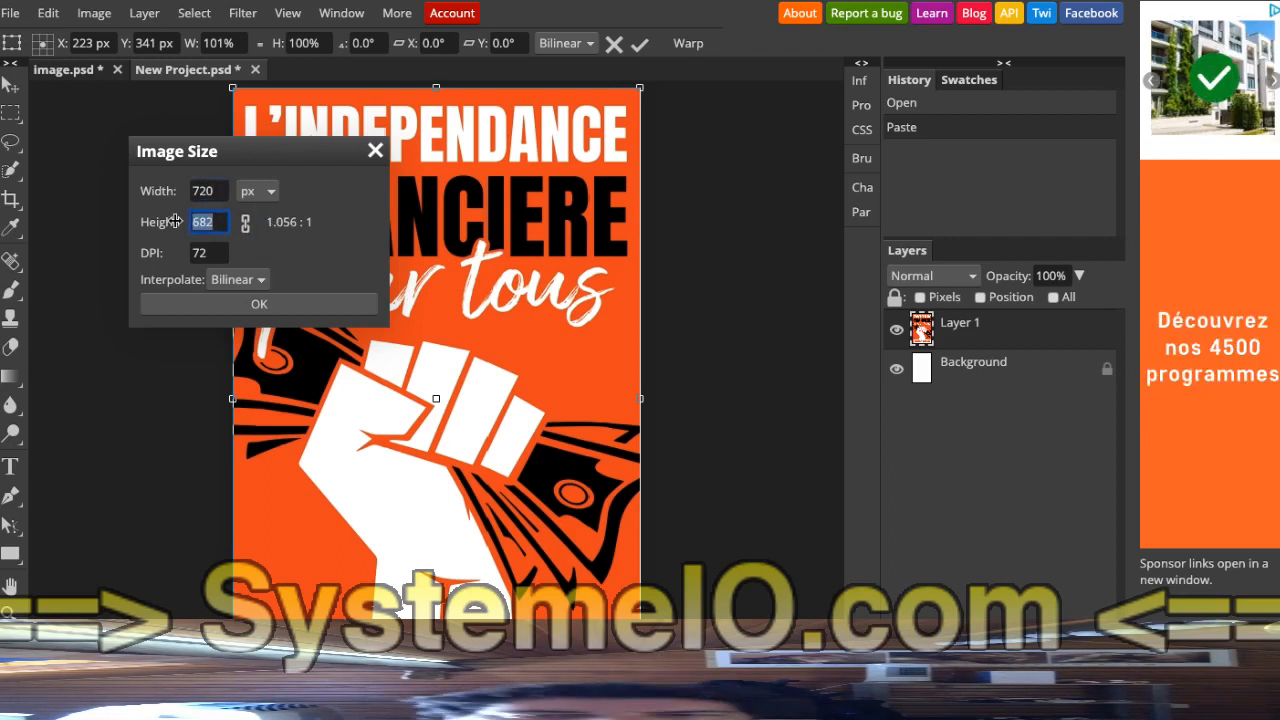
text(108)
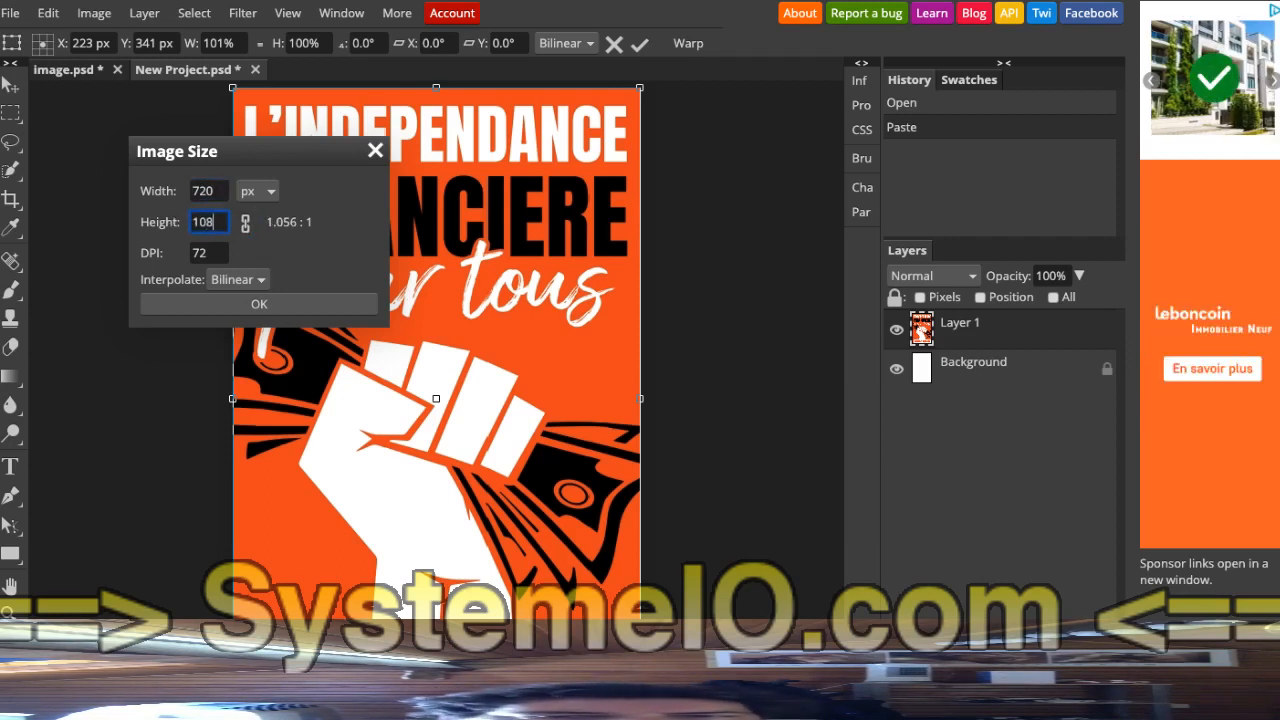
text(0)
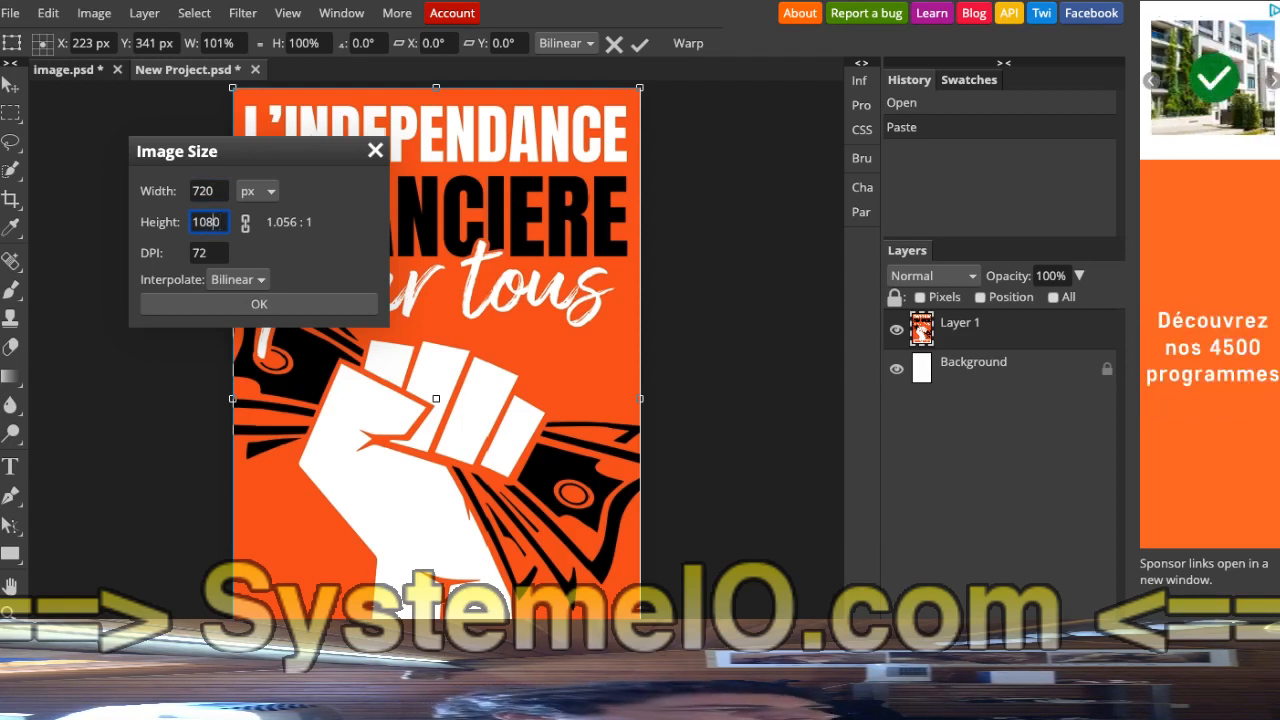
text(2)
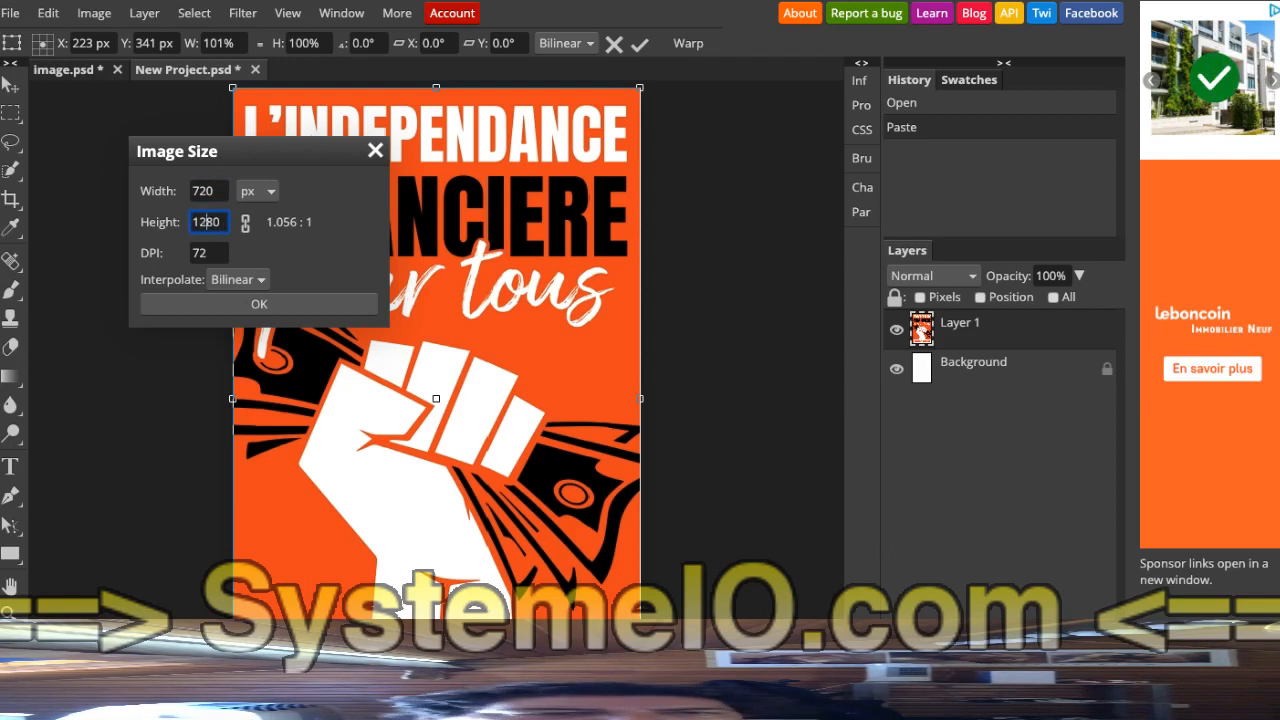
click(276, 308)
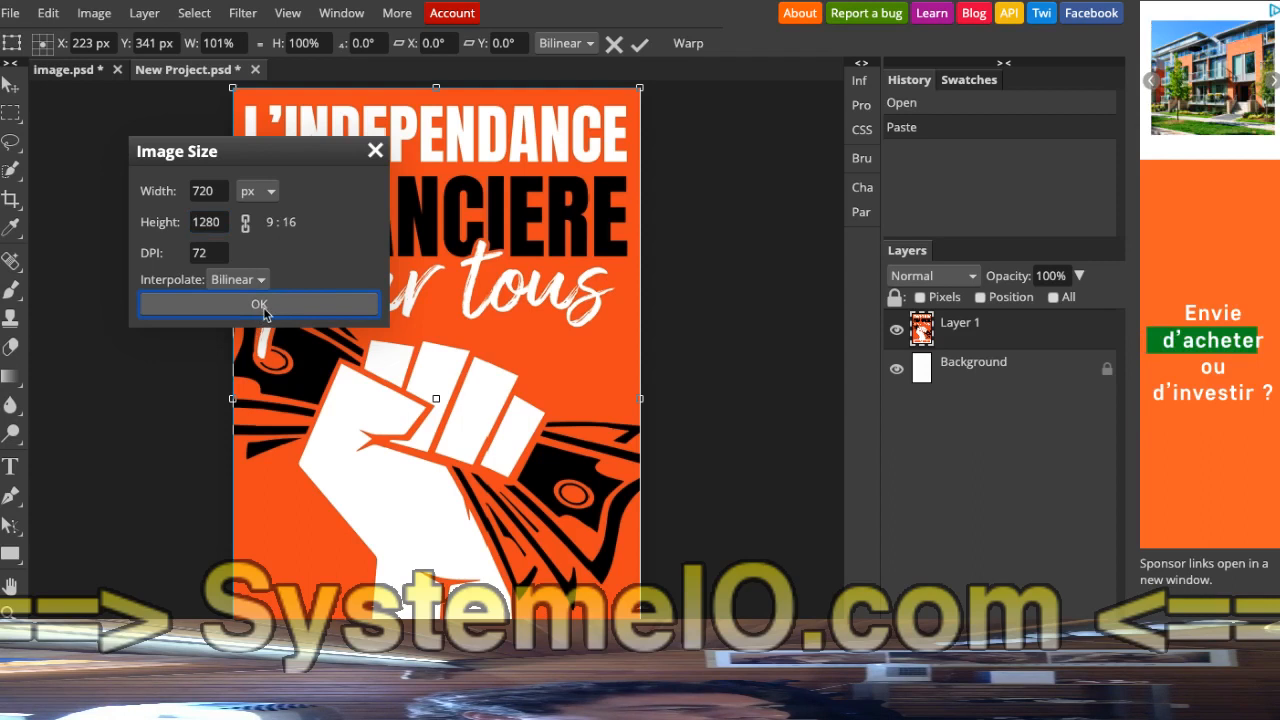
click(262, 308)
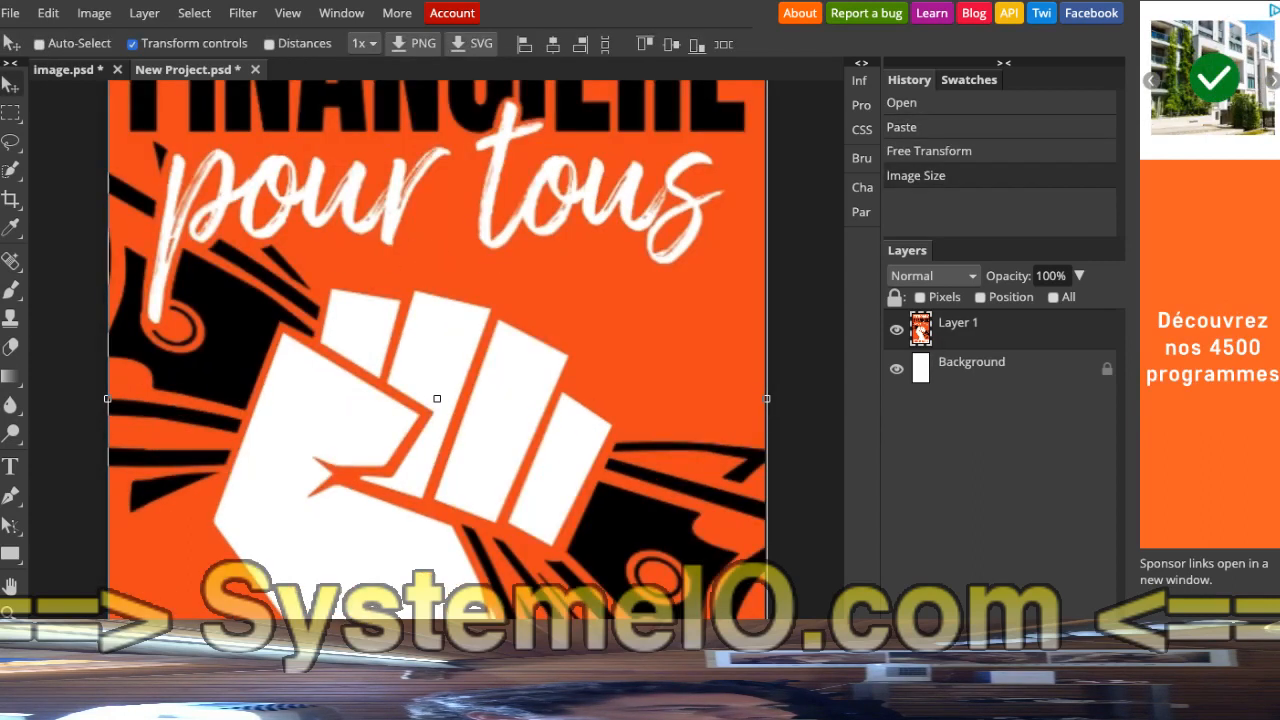
Turn off the transform controls and export the resized cover as a 720 × 1280 px PNG at 100% quality
click(133, 44)
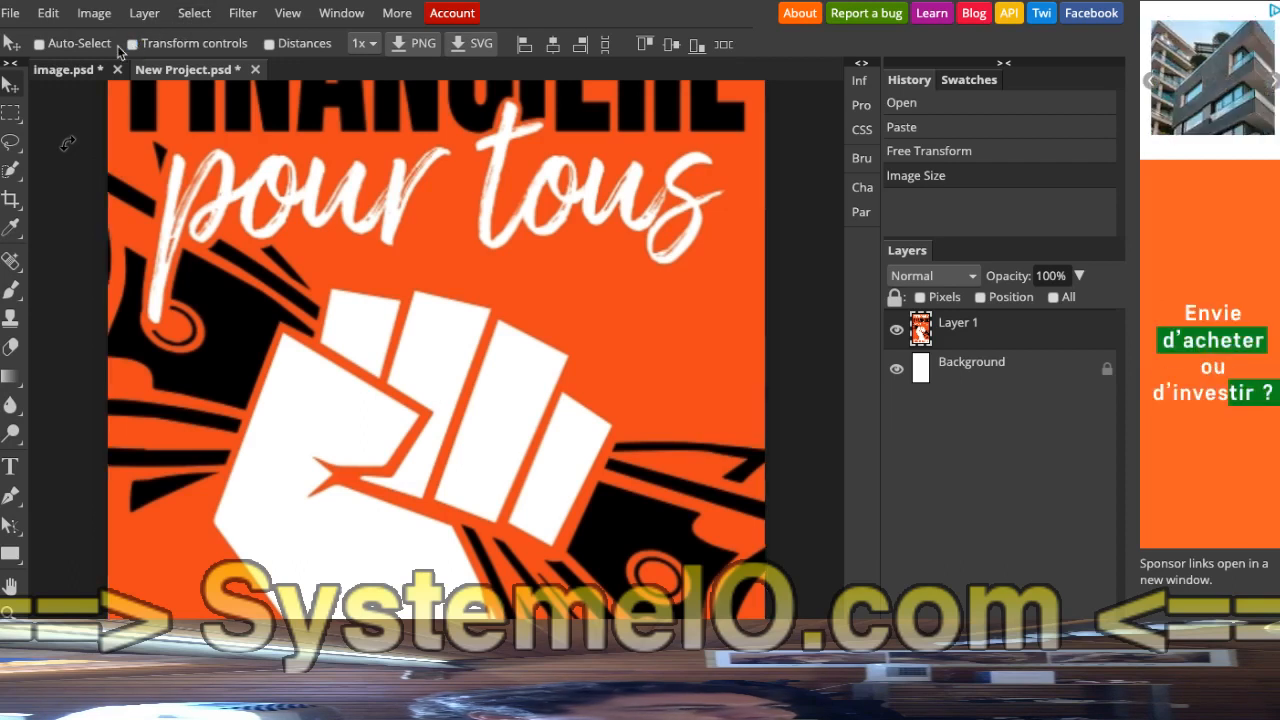
click(13, 14)
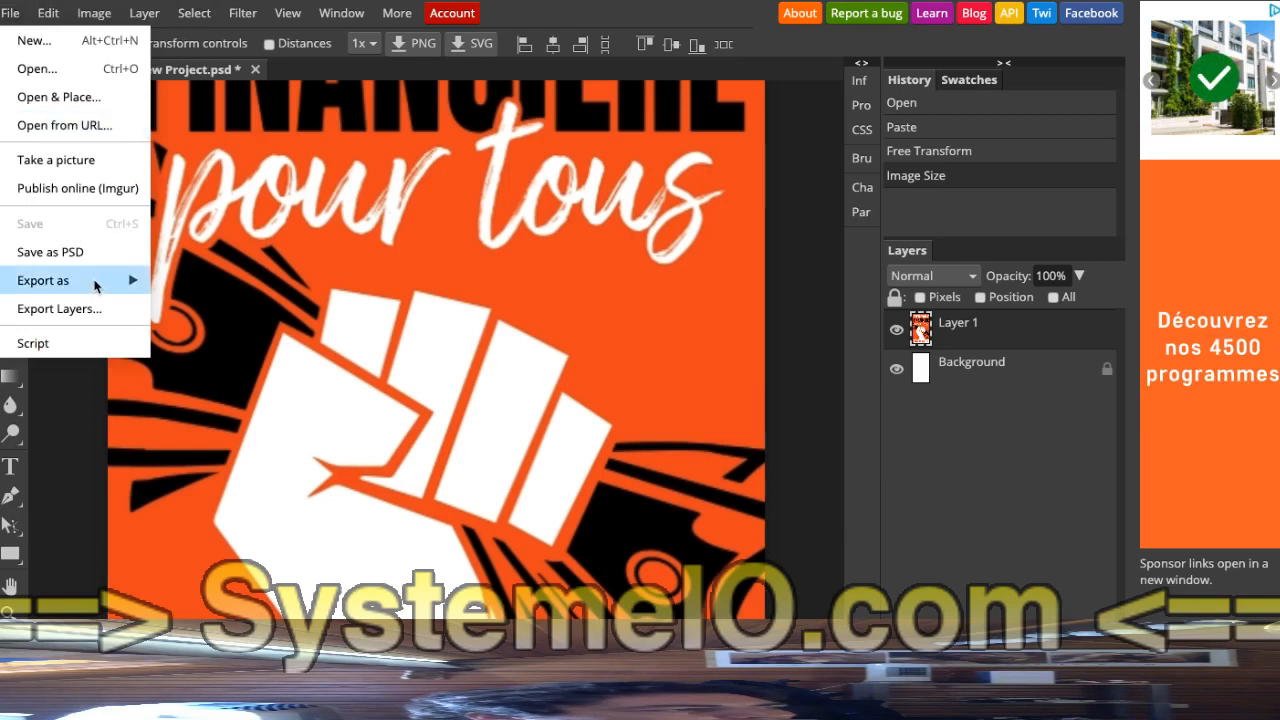
mouse_move(94, 283)
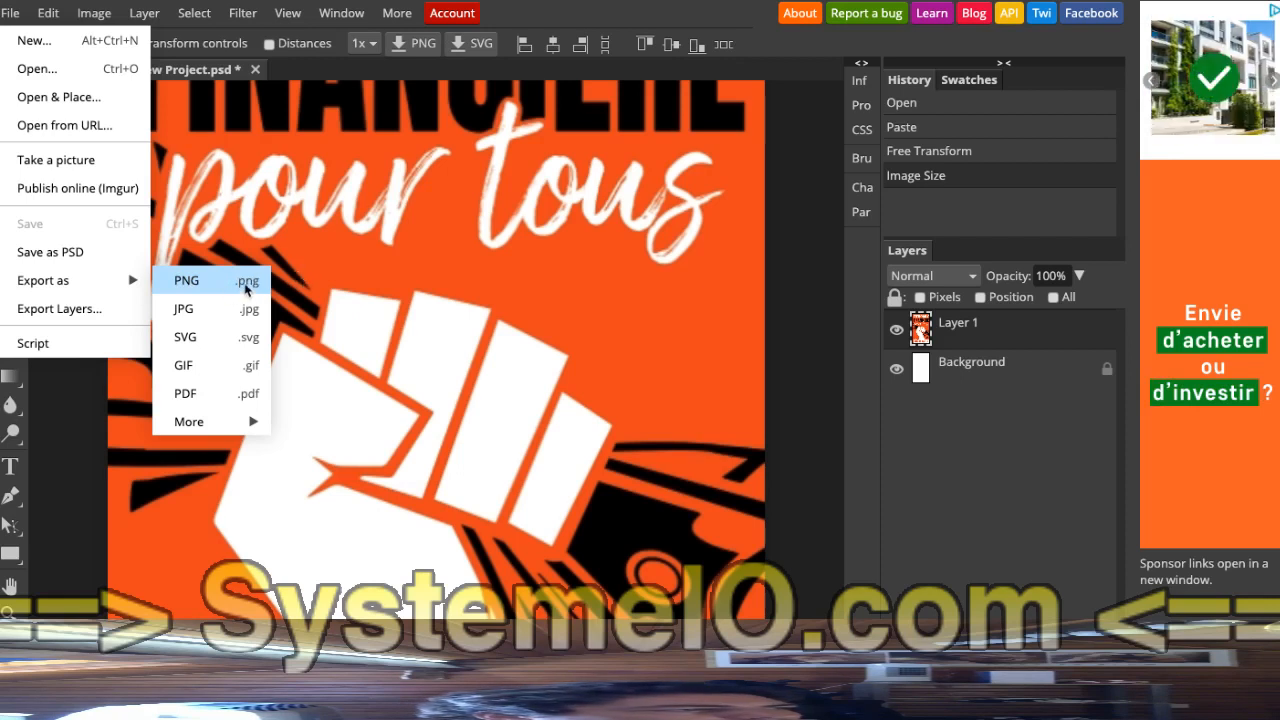
click(212, 288)
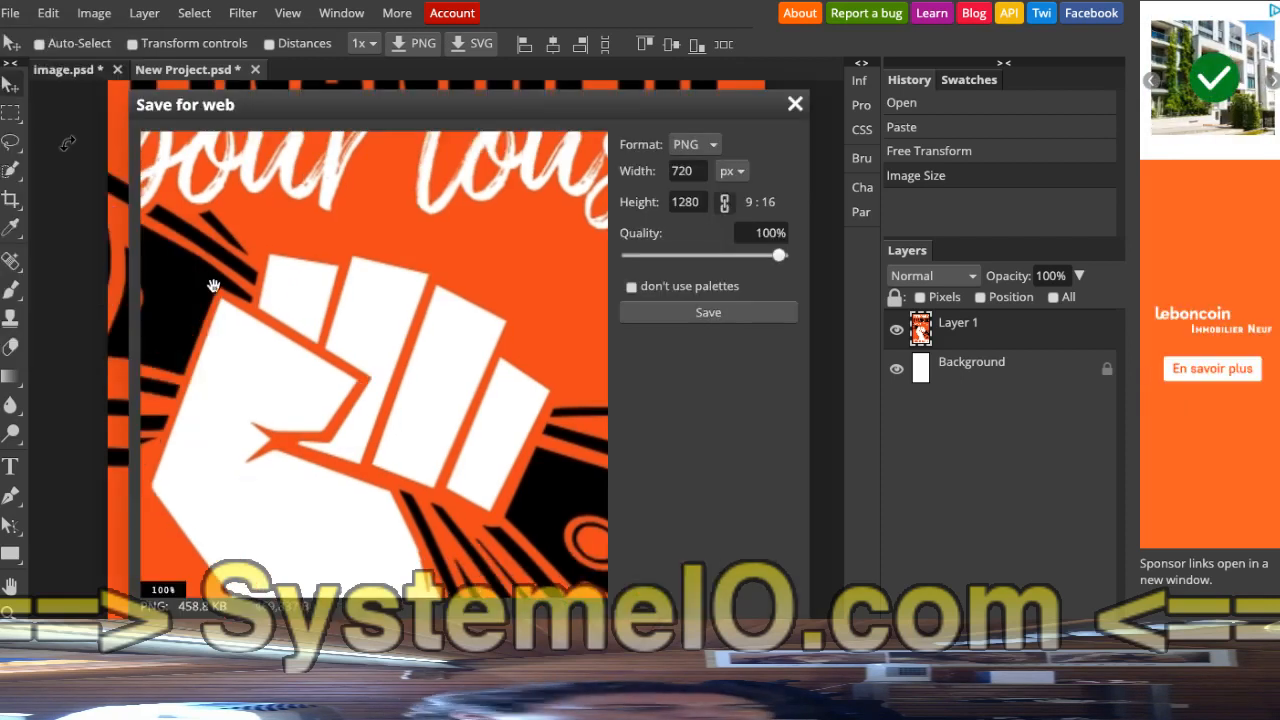
click(717, 310)
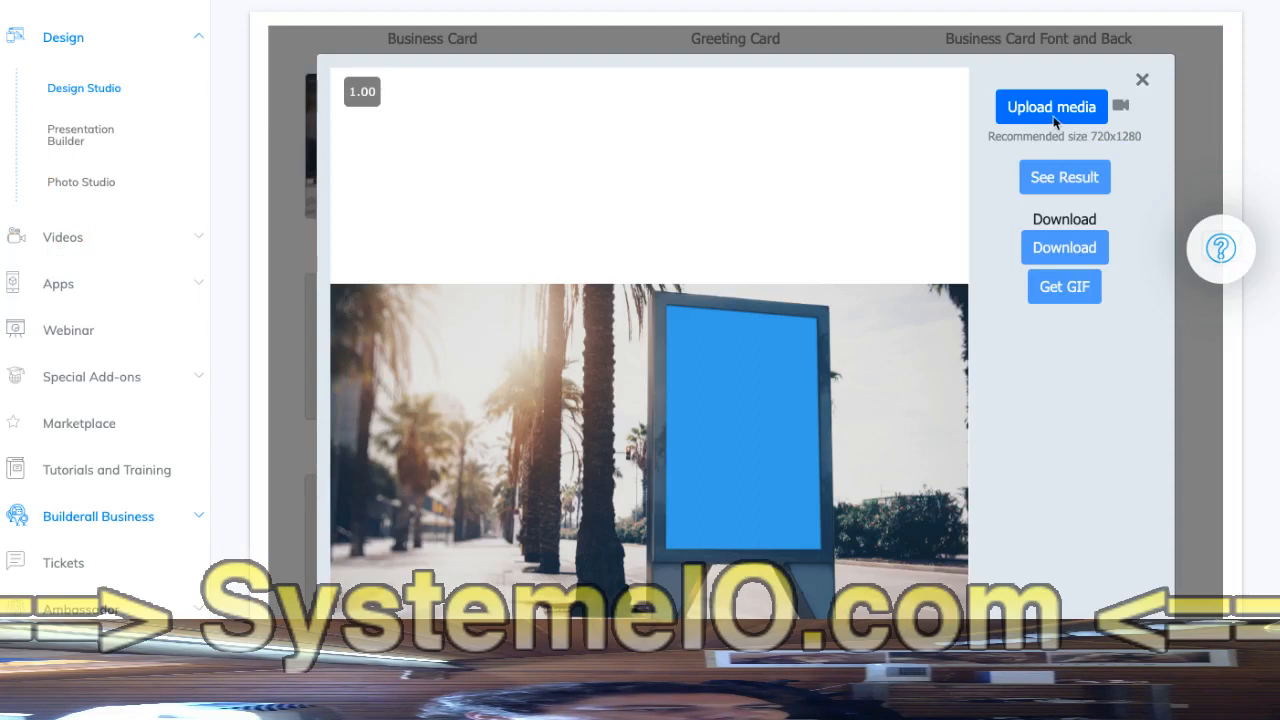
Switch back to Design Studio and upload New Project (8).png as the Street Sign mockup's media
click(1050, 114)
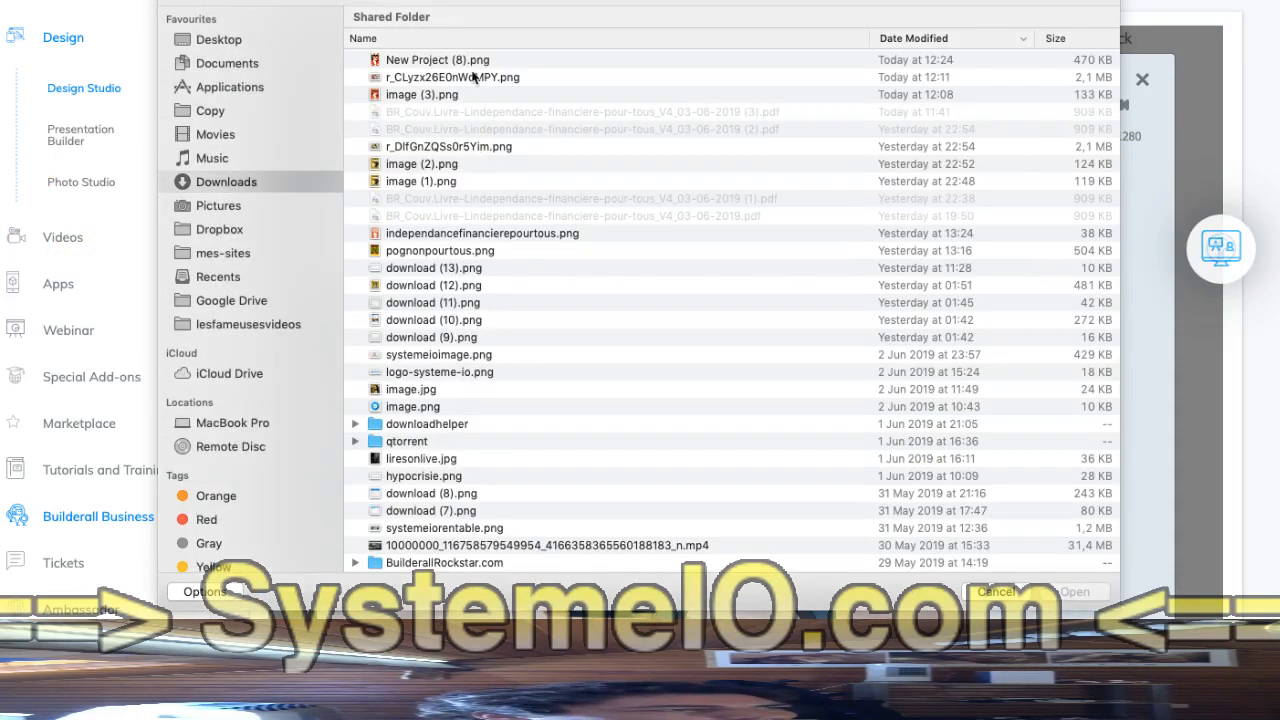
click(474, 60)
click(1091, 597)
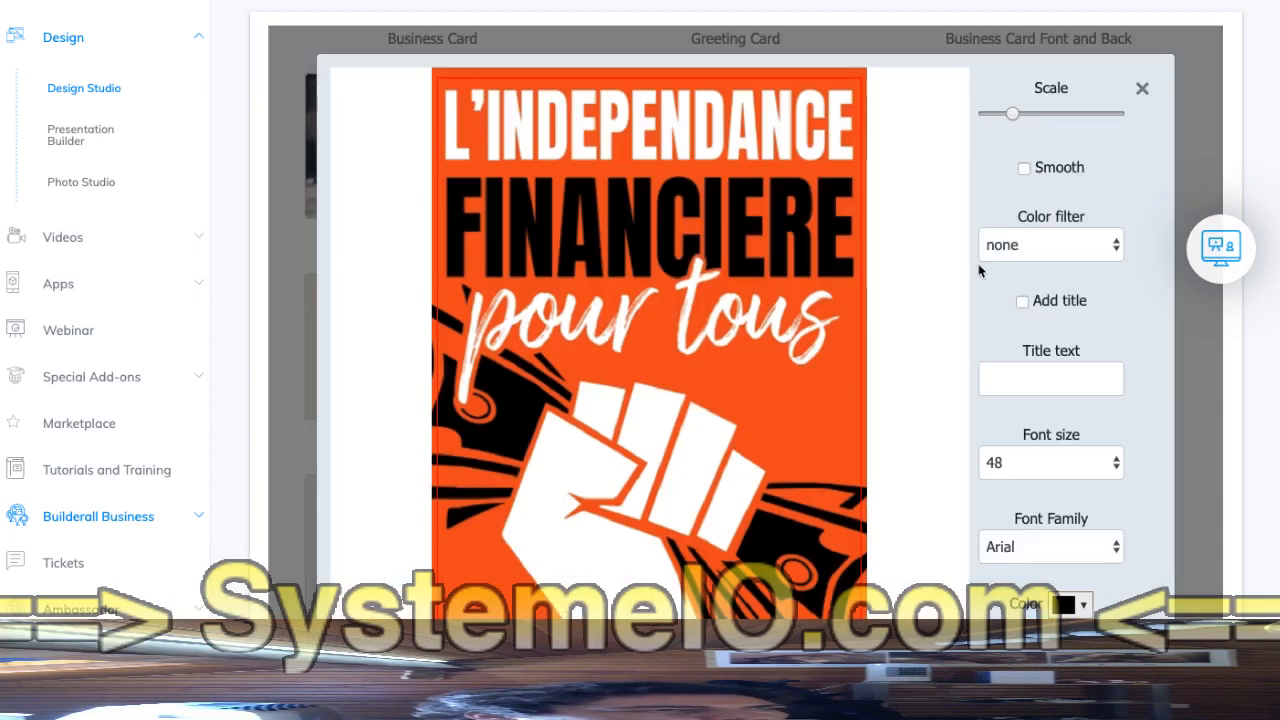
Enable smoothing for the cover, apply its placement, and generate the Street Sign result before closing the mockup
click(1024, 169)
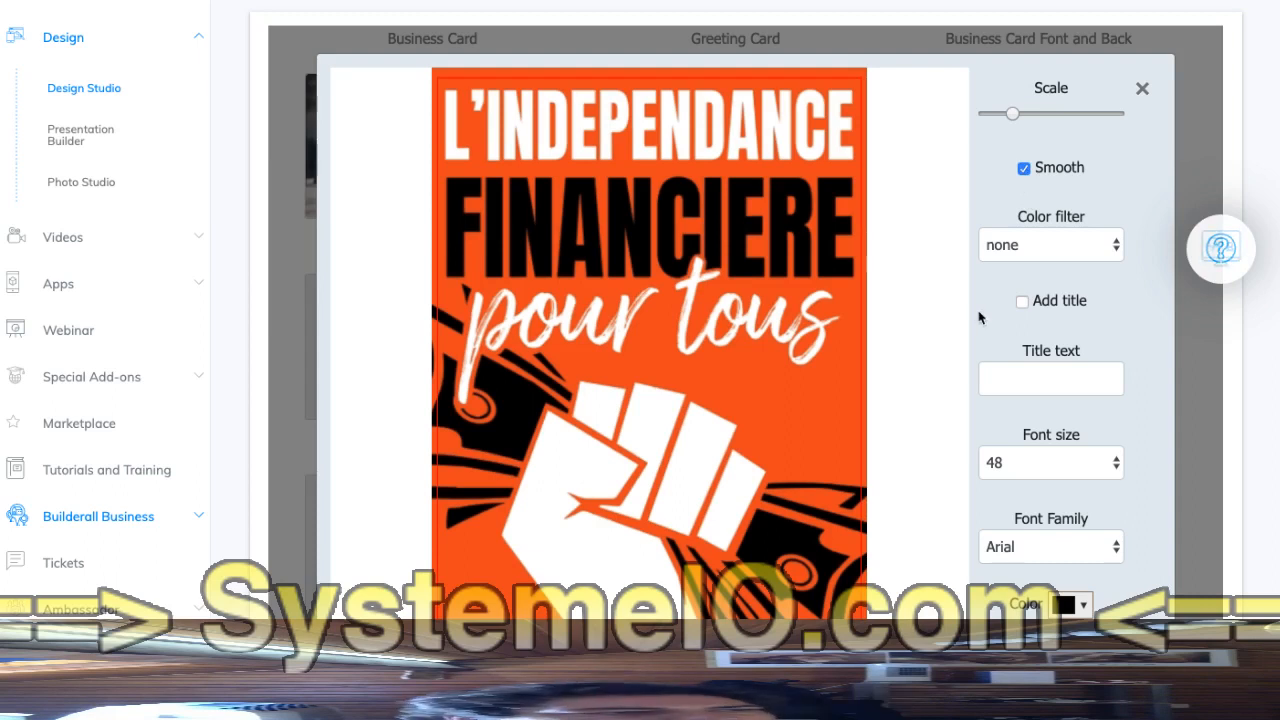
scroll(980, 318, down, 2)
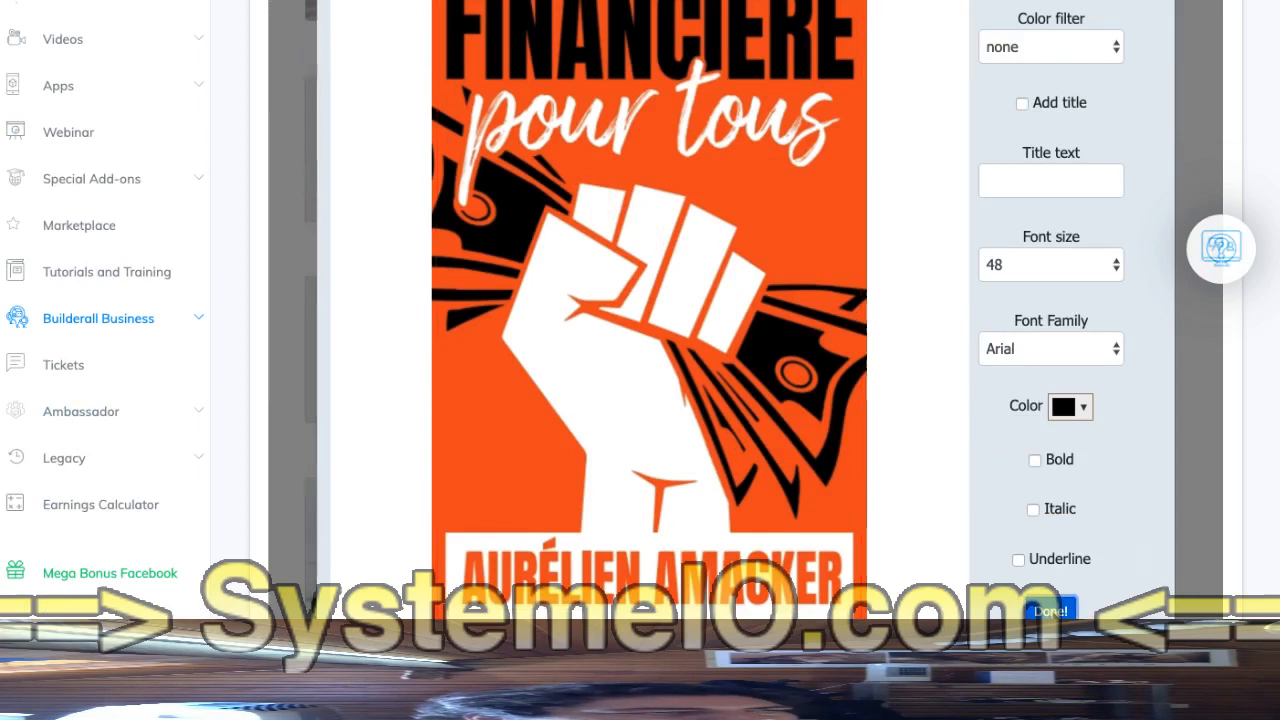
click(1050, 611)
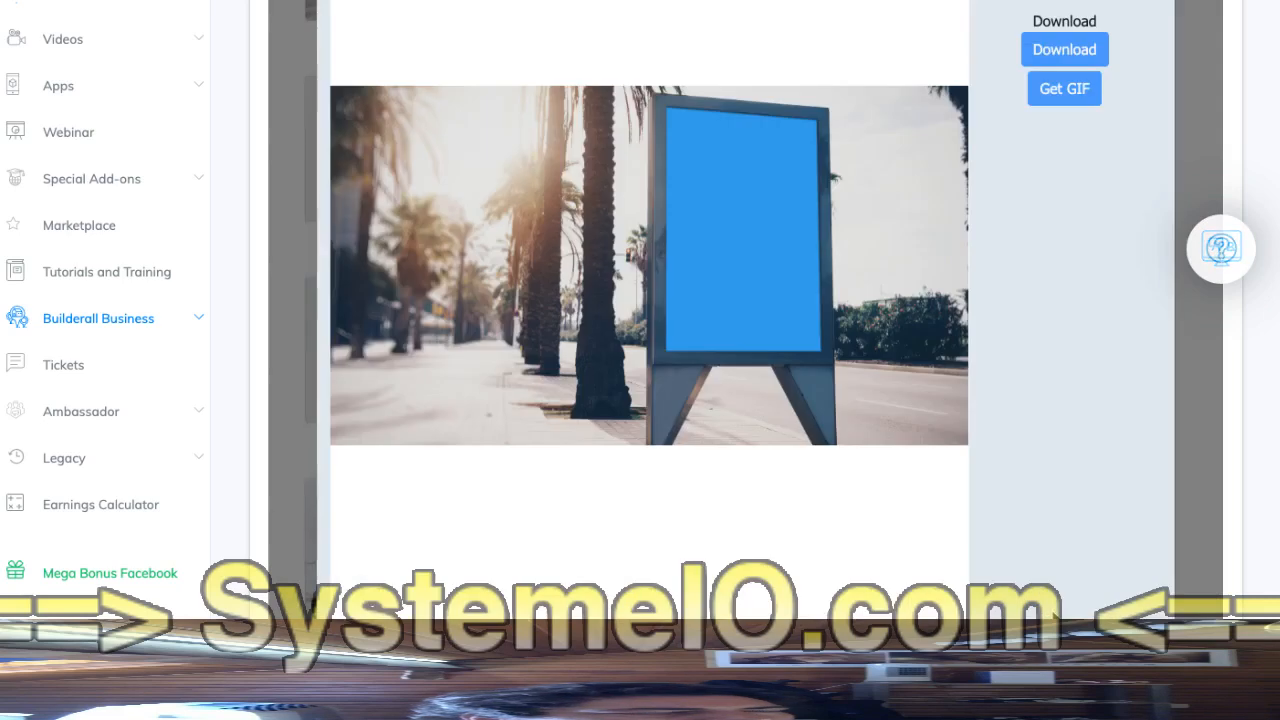
scroll(1085, 436, up, 1)
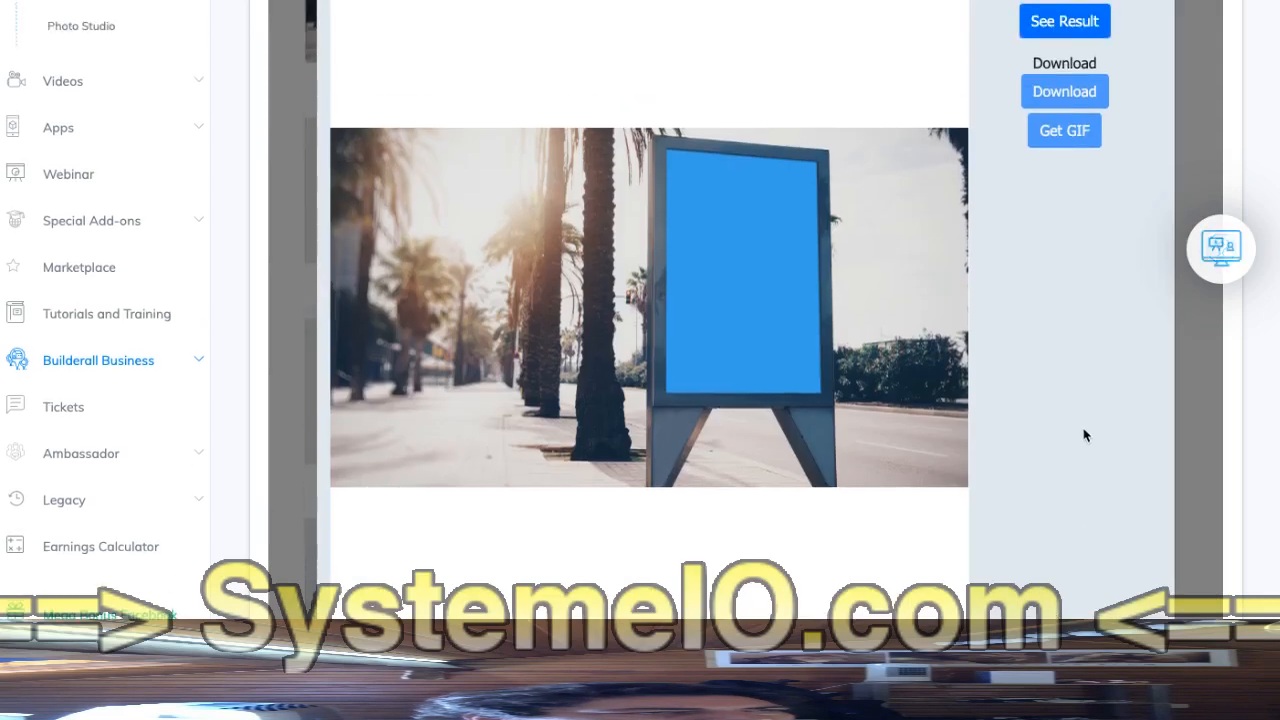
click(1063, 24)
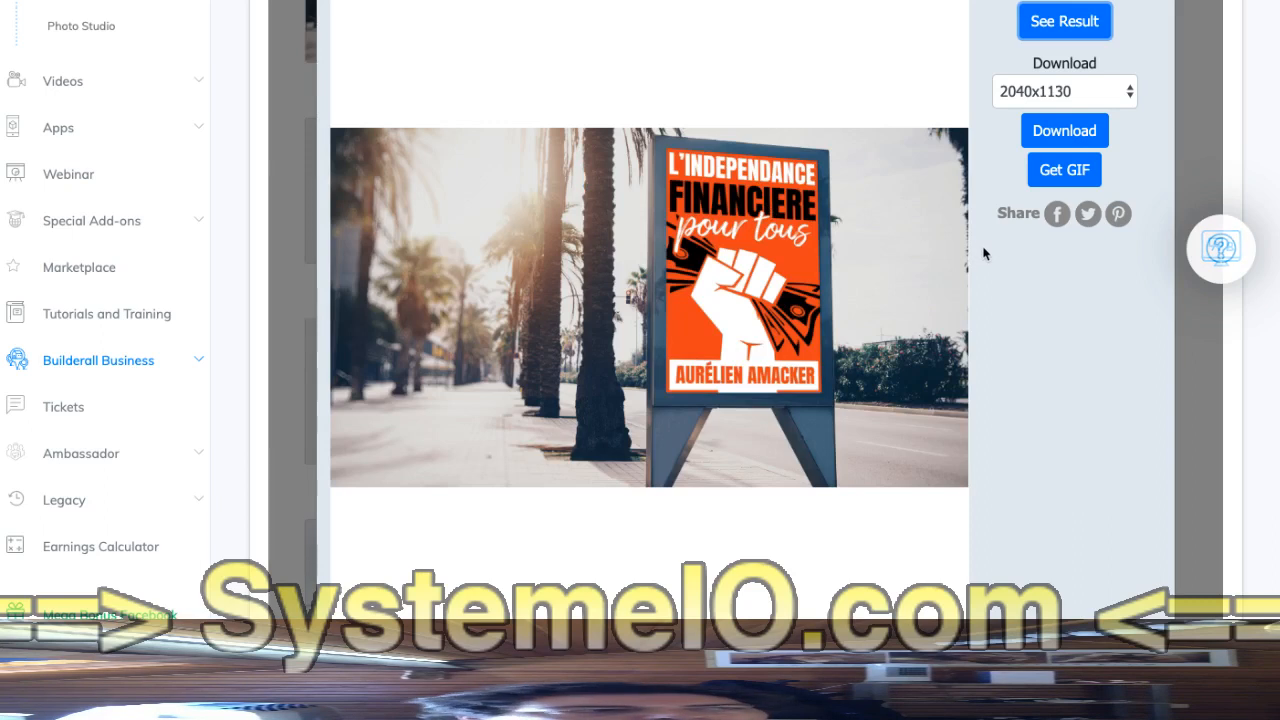
scroll(985, 258, up, 1)
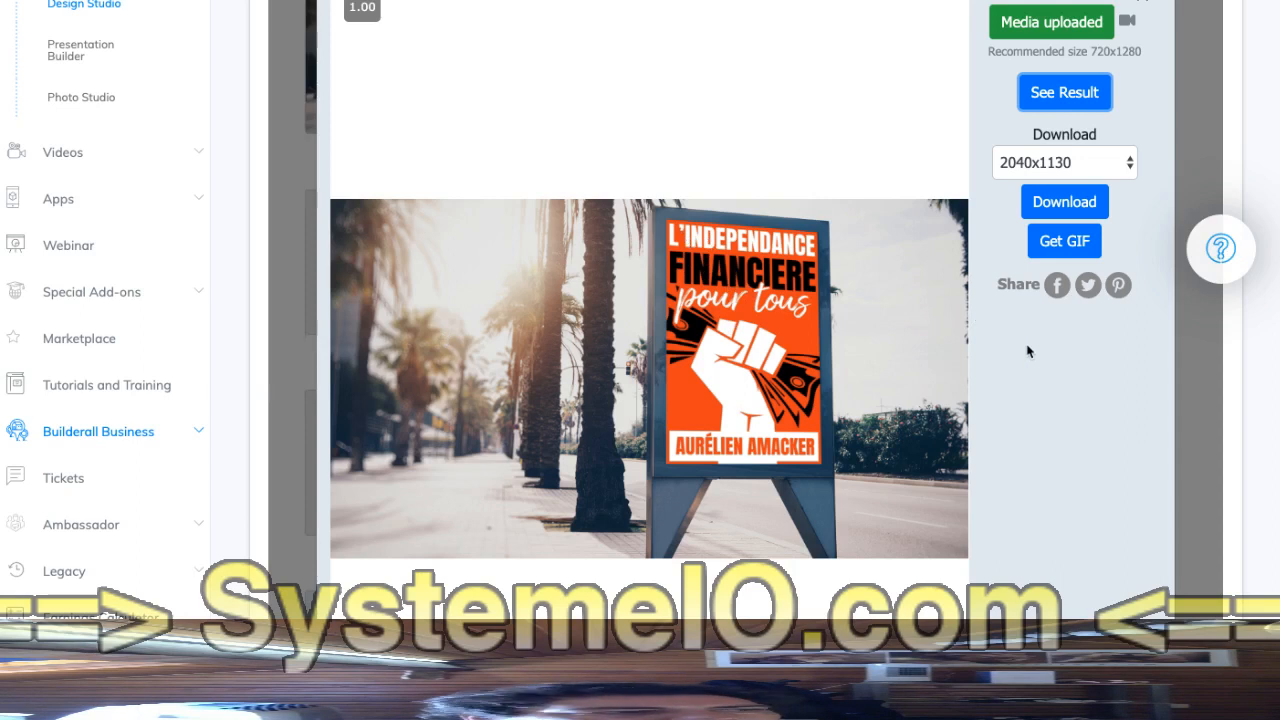
scroll(955, 285, up, 1)
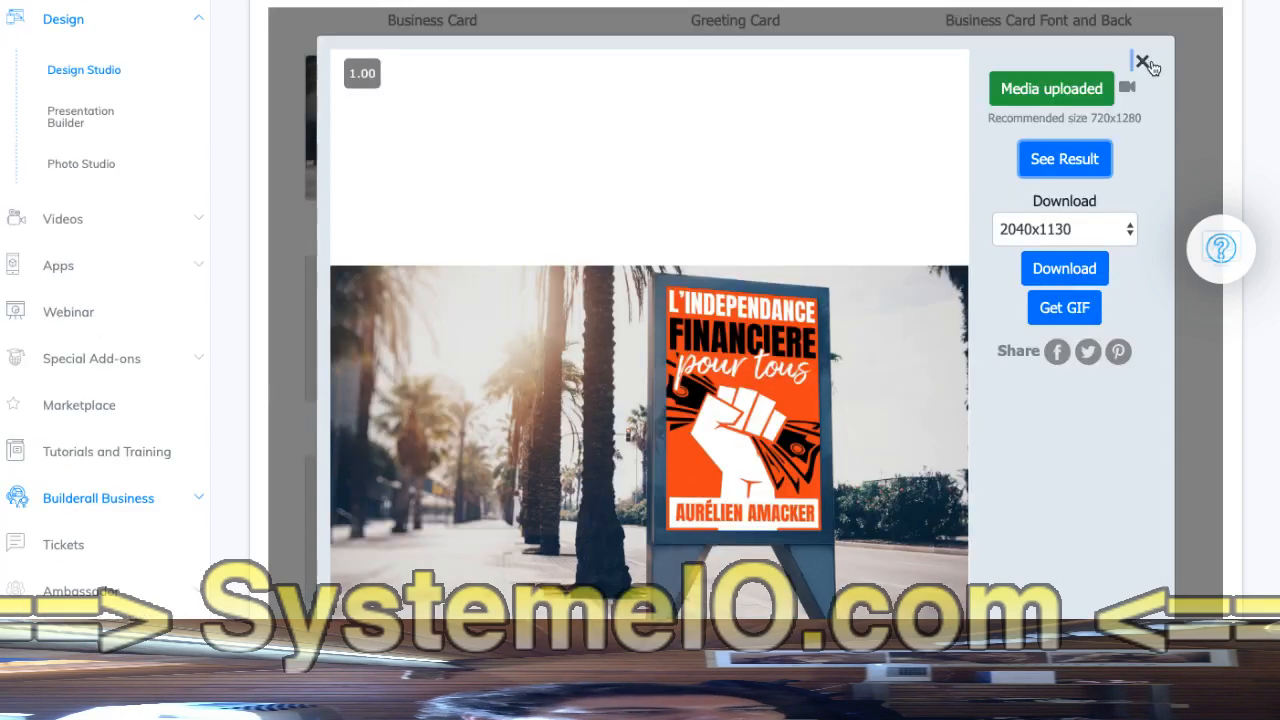
click(1142, 62)
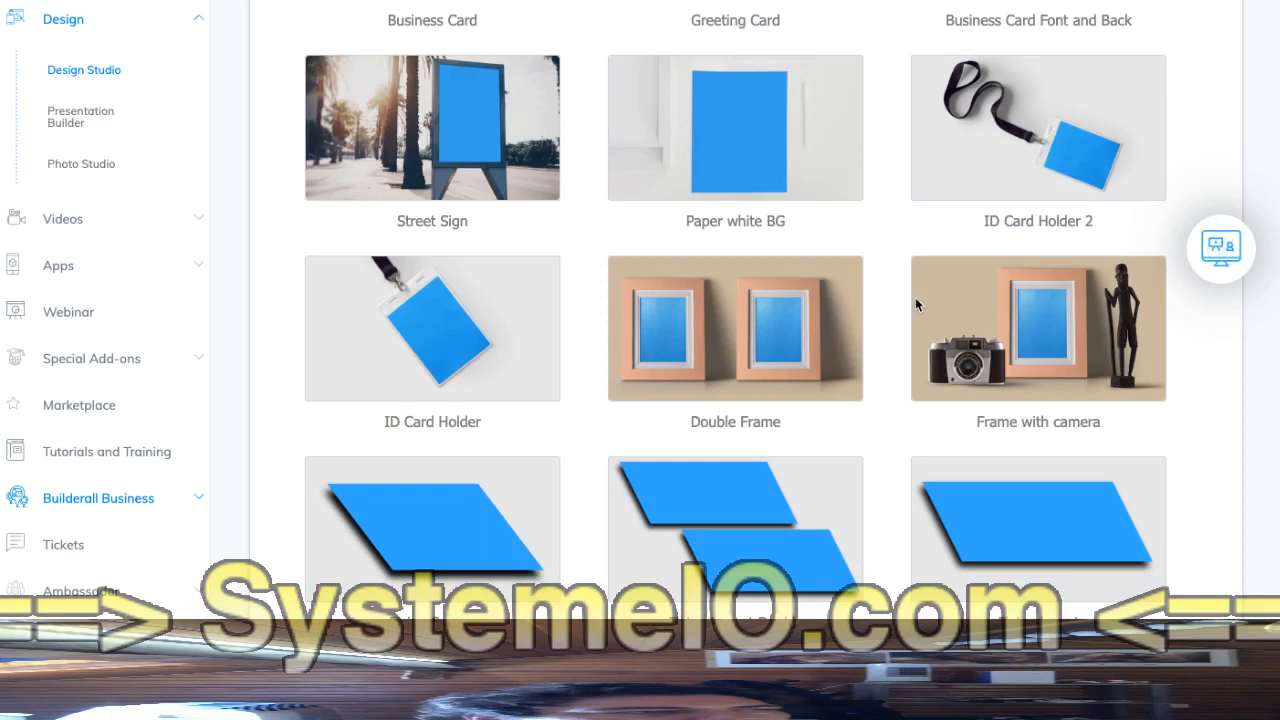
Browse the mockup gallery from the ID card holders down to the transparent device mockups to examine further templates
scroll(886, 328, down, 4)
scroll(886, 334, down, 4)
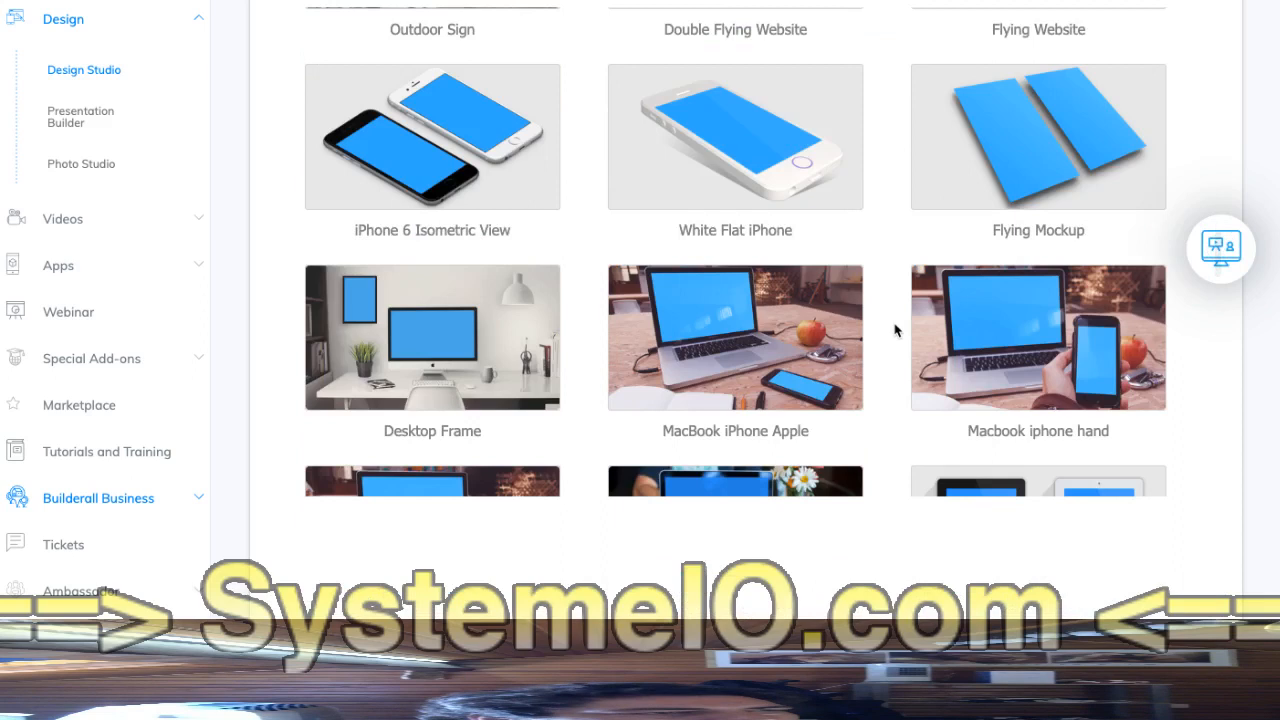
scroll(895, 330, down, 4)
scroll(895, 330, down, 2)
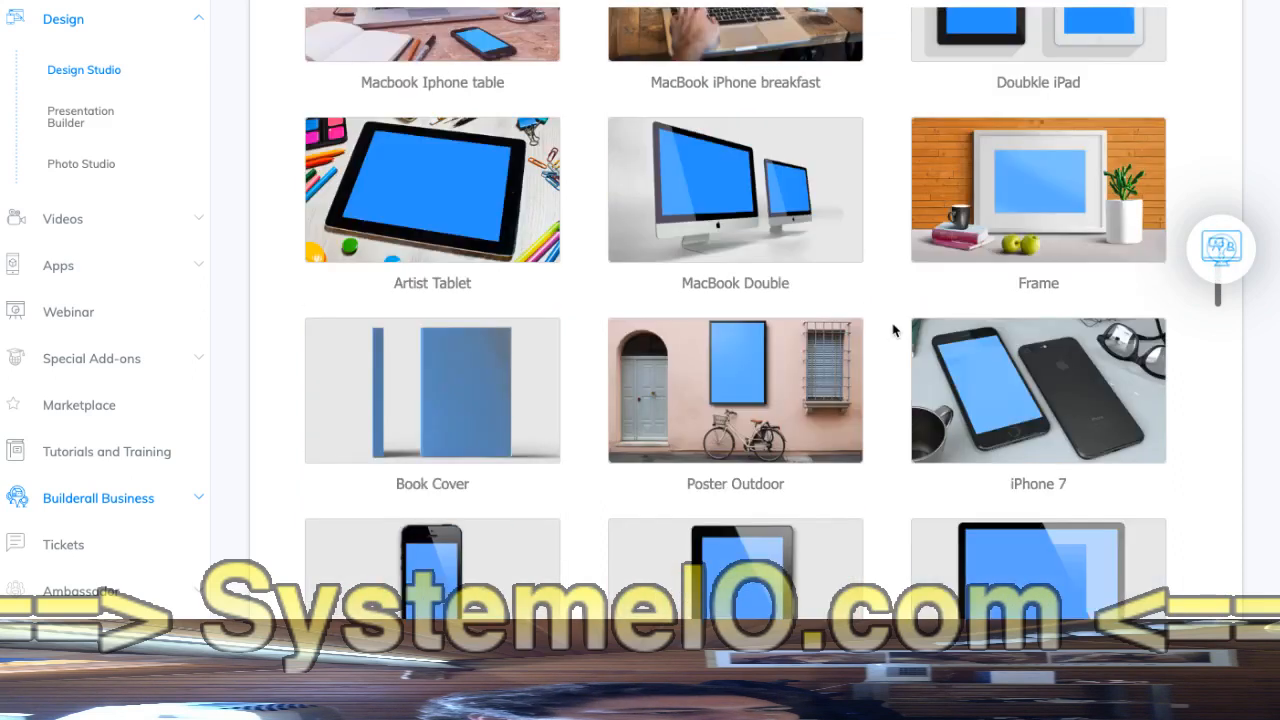
scroll(895, 330, down, 1)
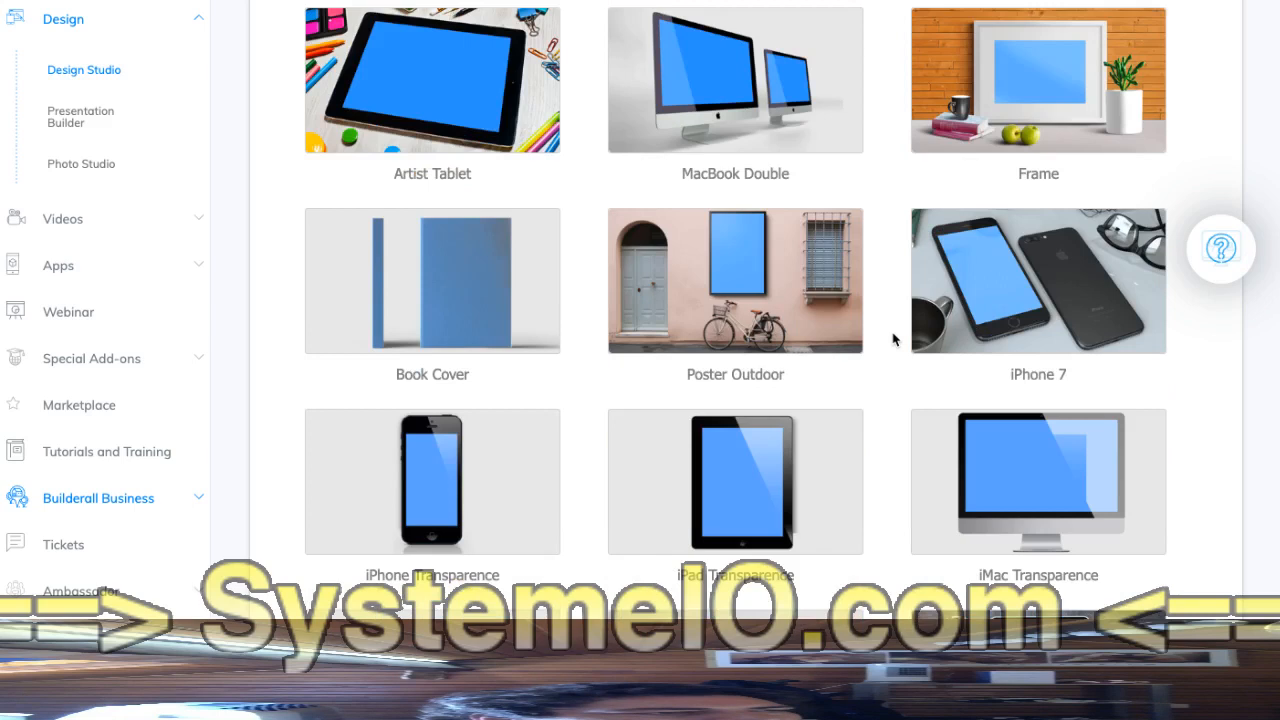
scroll(893, 339, down, 1)
scroll(893, 339, down, 3)
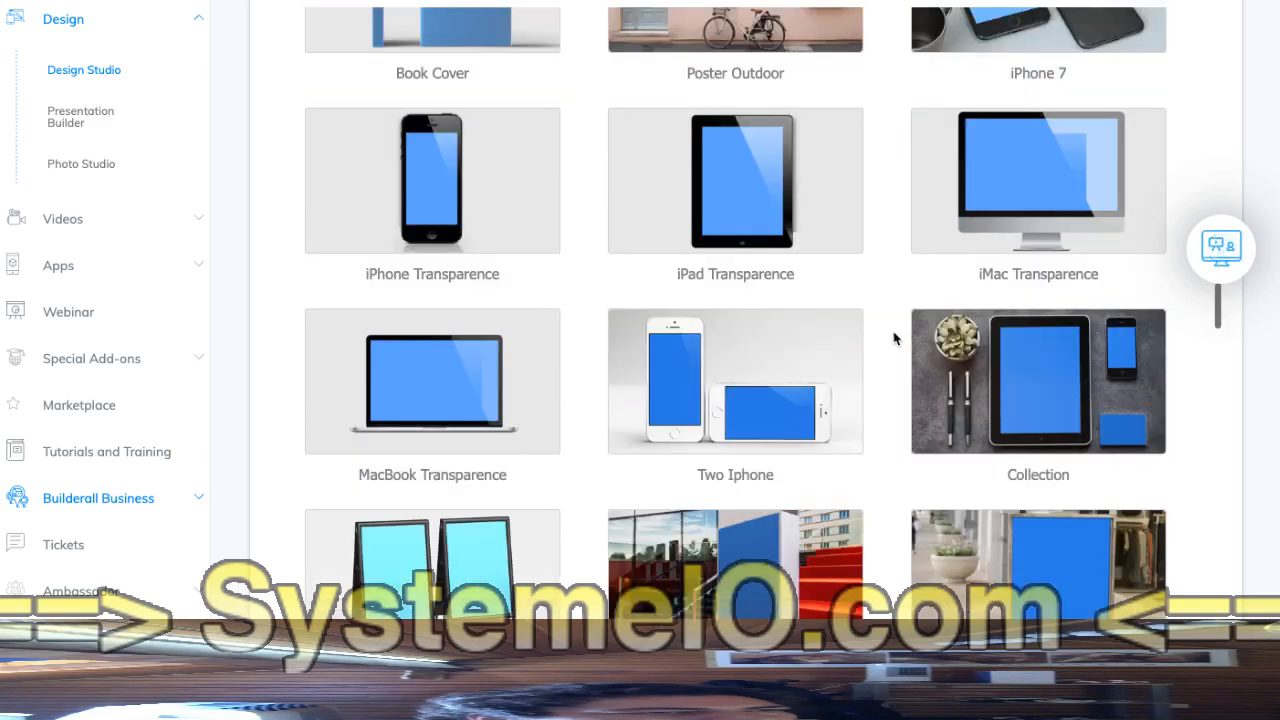
Try New Project (8).png as the media for the Ipad Pro mockup and close the mockup
scroll(894, 339, down, 3)
scroll(1045, 487, down, 1)
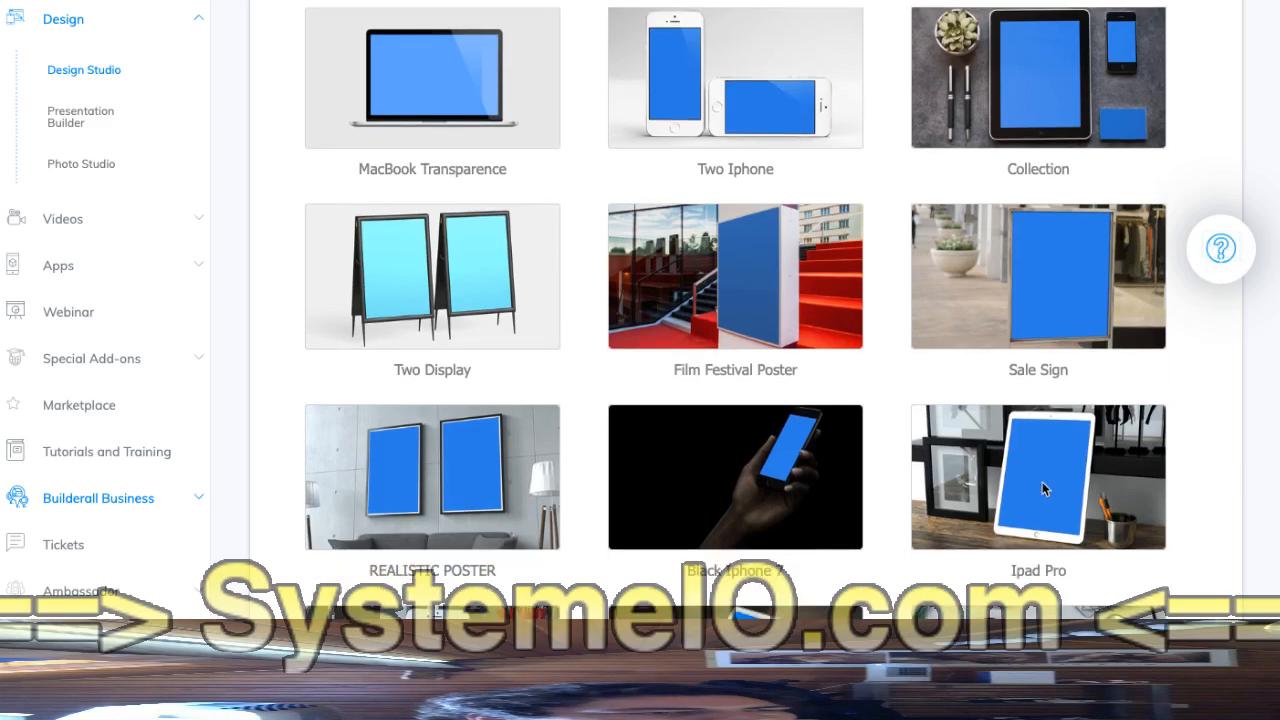
click(1042, 488)
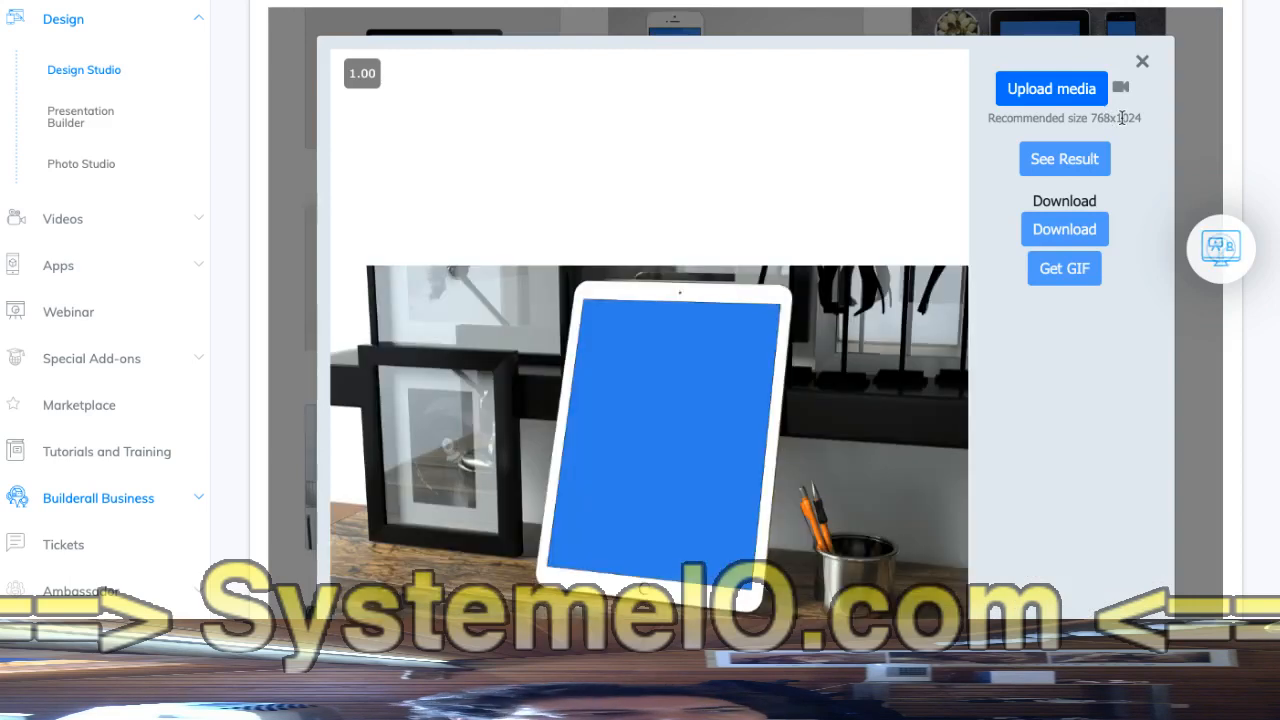
click(1054, 92)
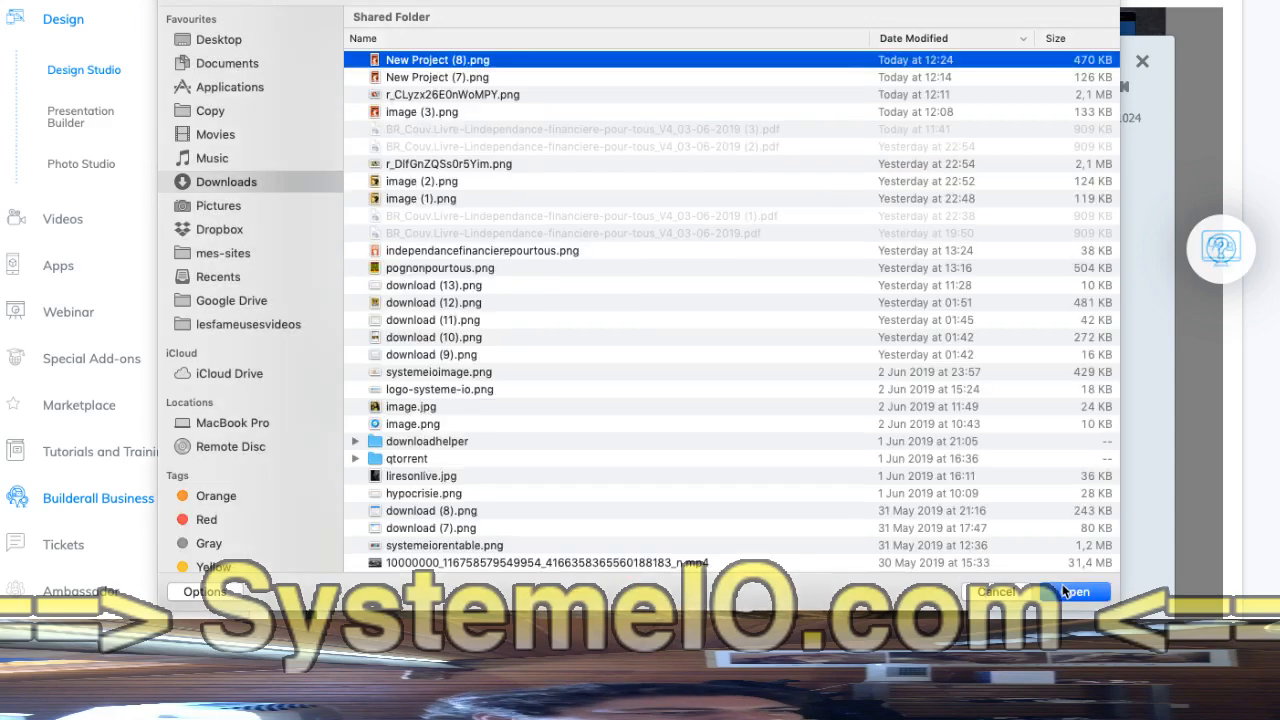
click(1065, 592)
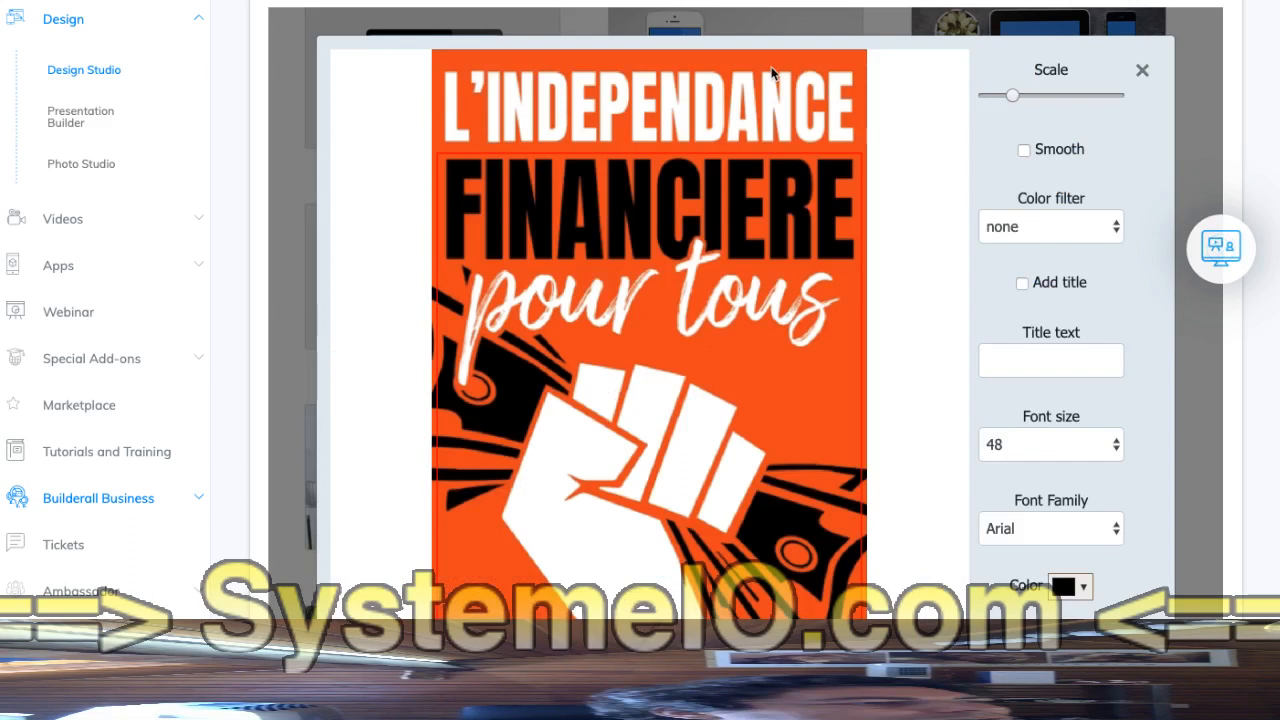
scroll(663, 575, down, 2)
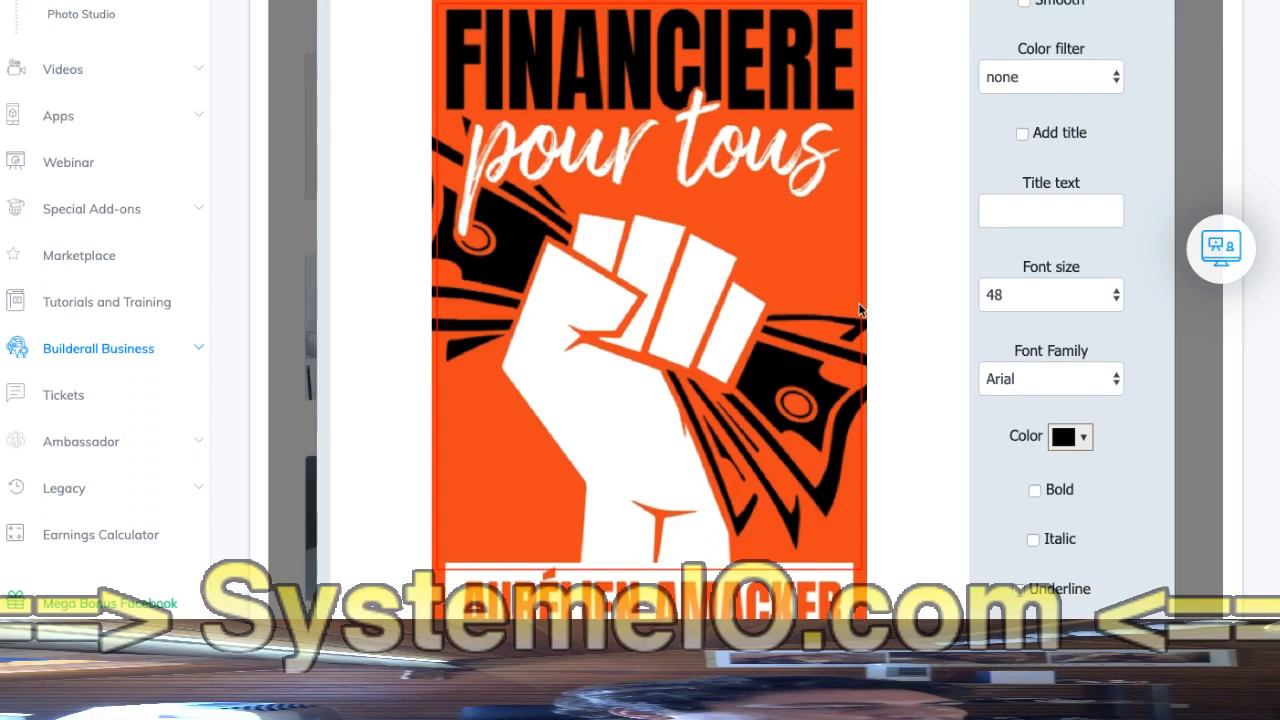
scroll(858, 310, up, 2)
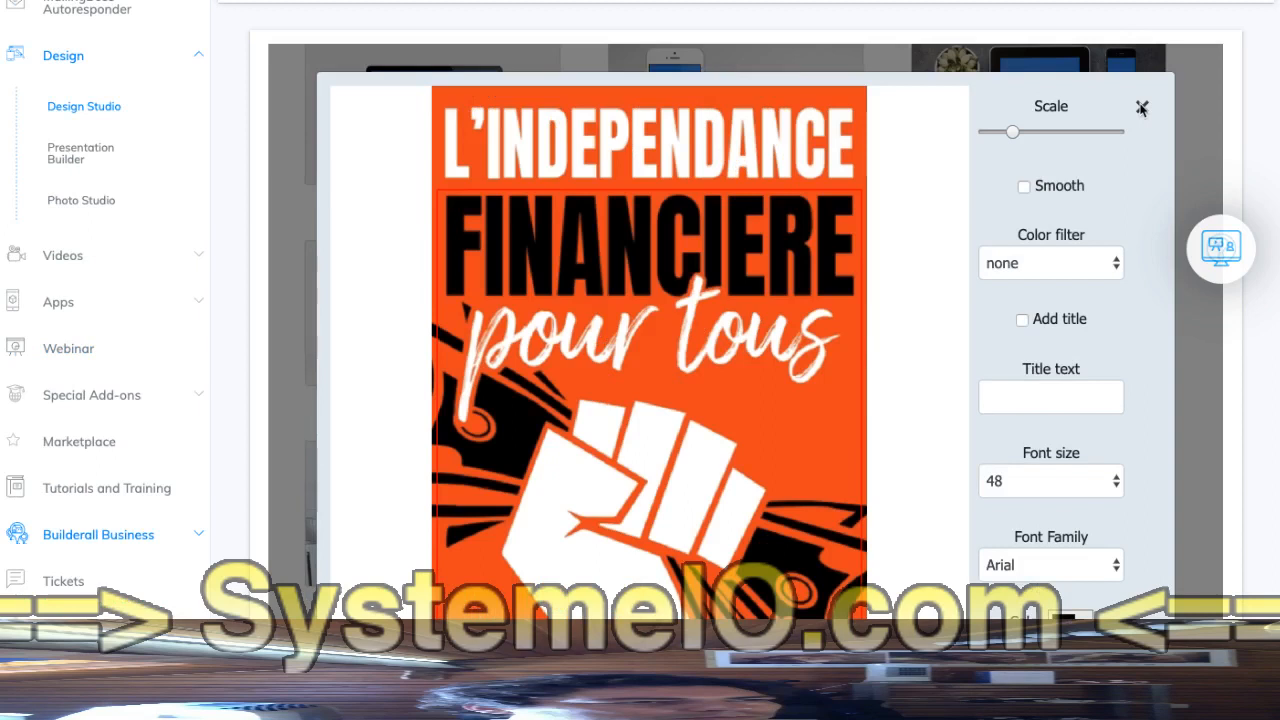
click(1141, 108)
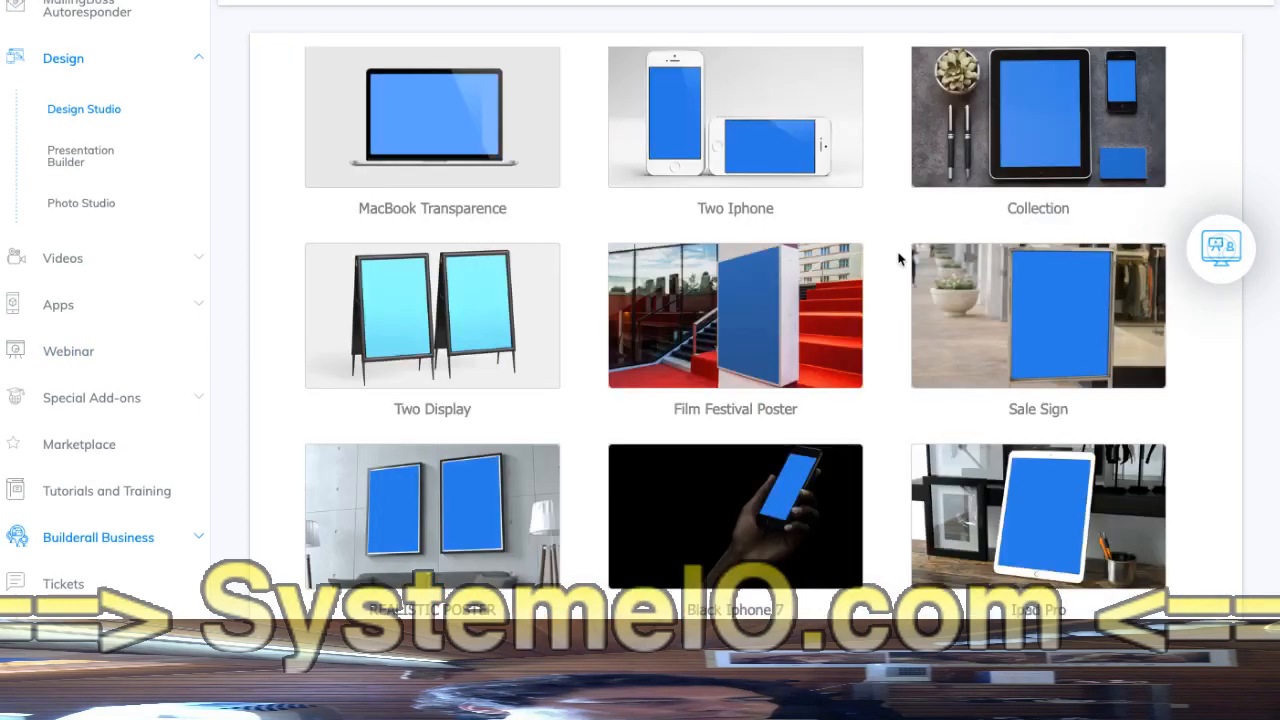
Reopen the Ipad Pro mockup, switch to Photopea, and resize the cover image to 768 × 1024 px
click(1029, 522)
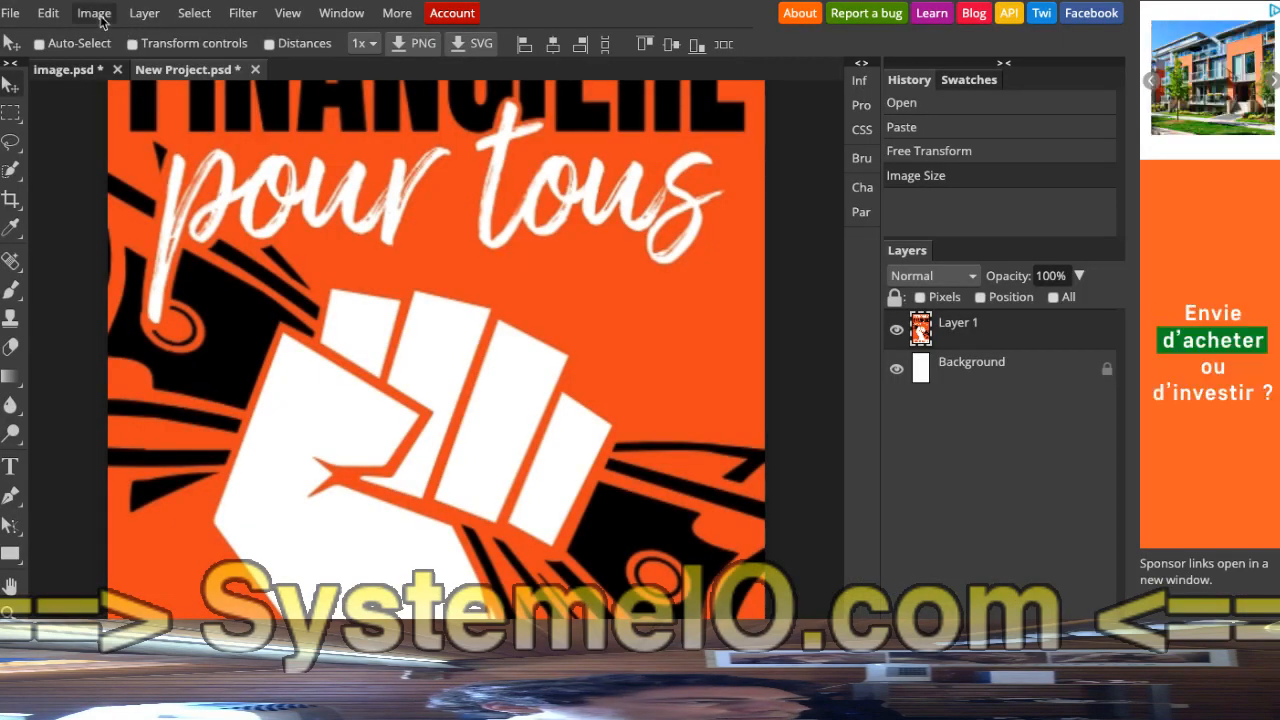
click(101, 16)
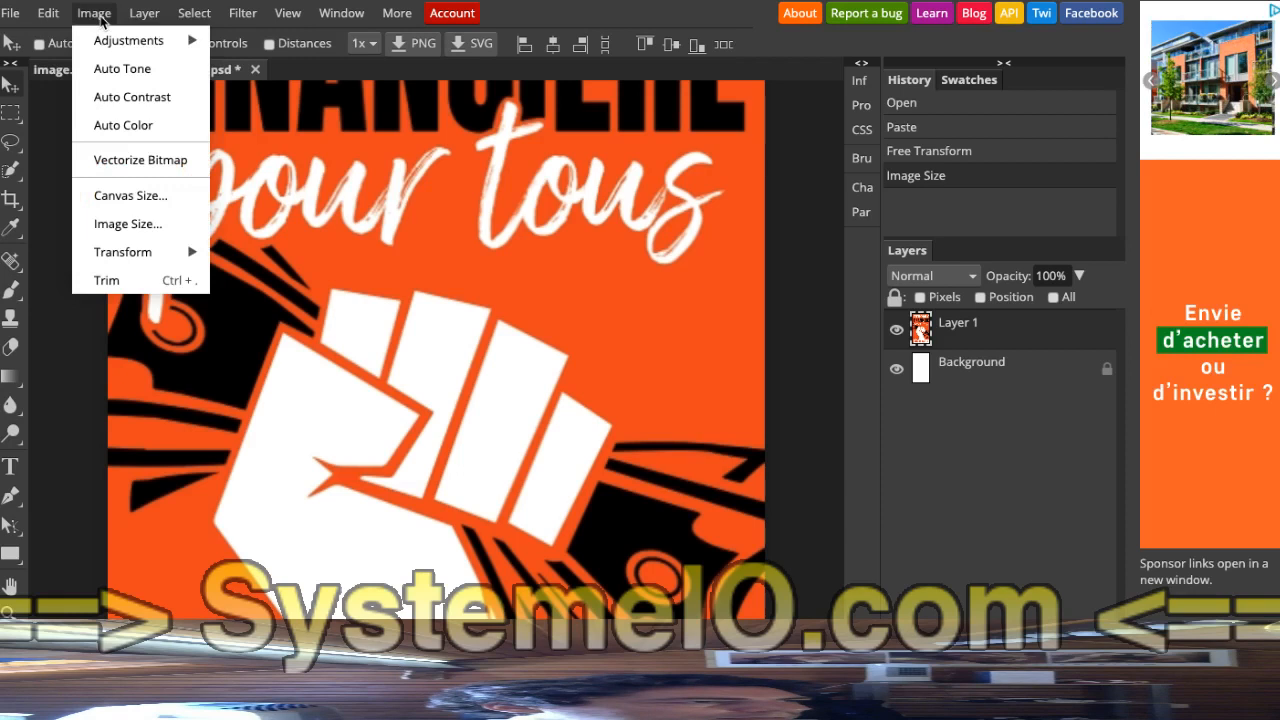
click(128, 224)
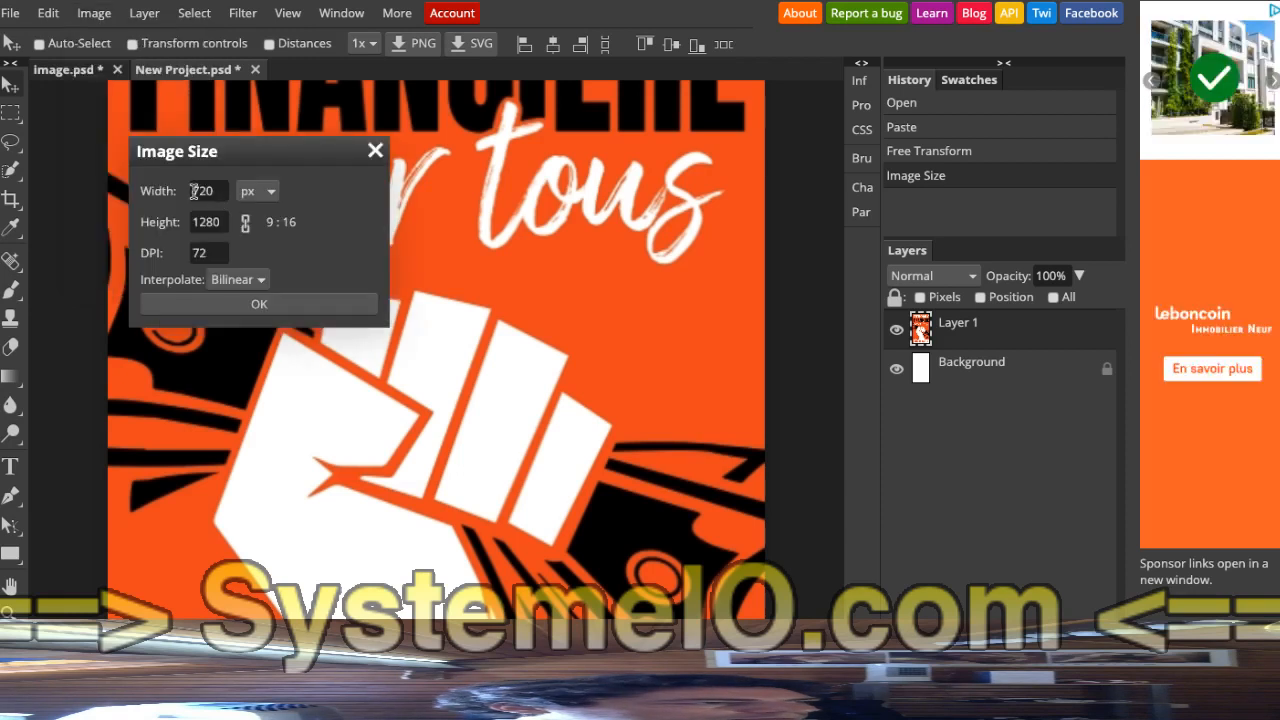
drag(218, 191, 185, 191)
text(768)
drag(218, 222, 189, 224)
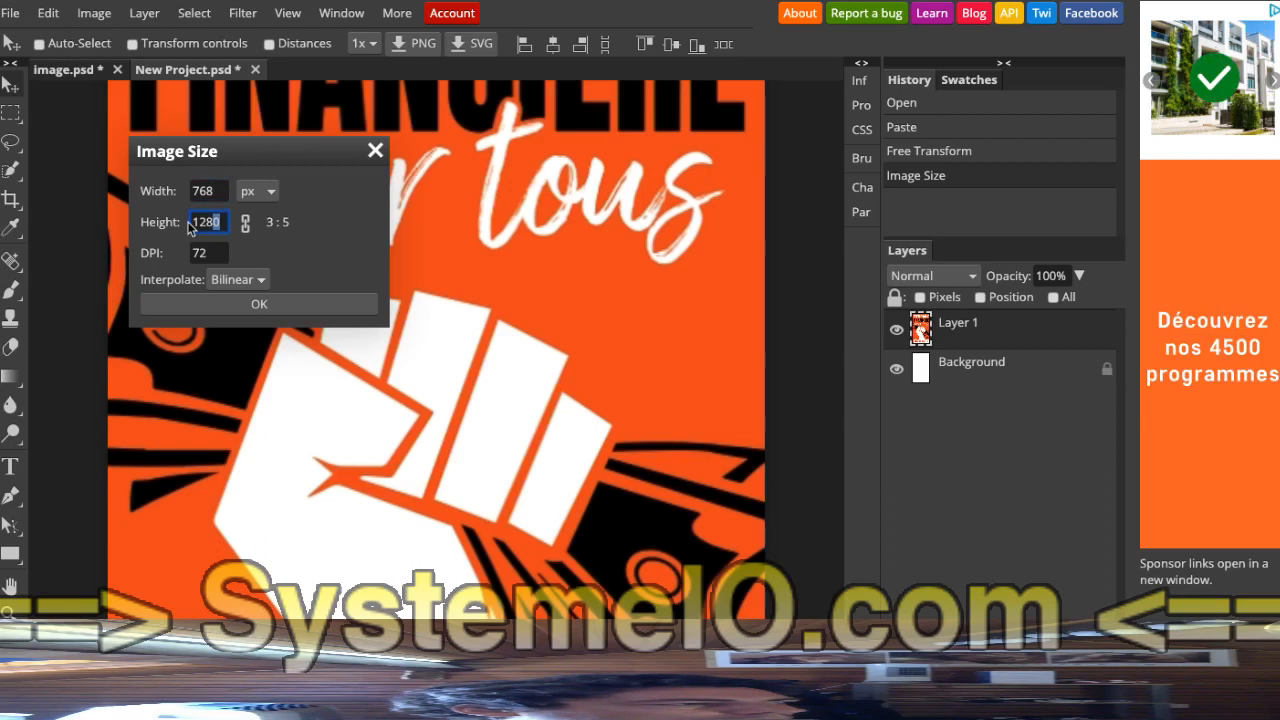
text(1024)
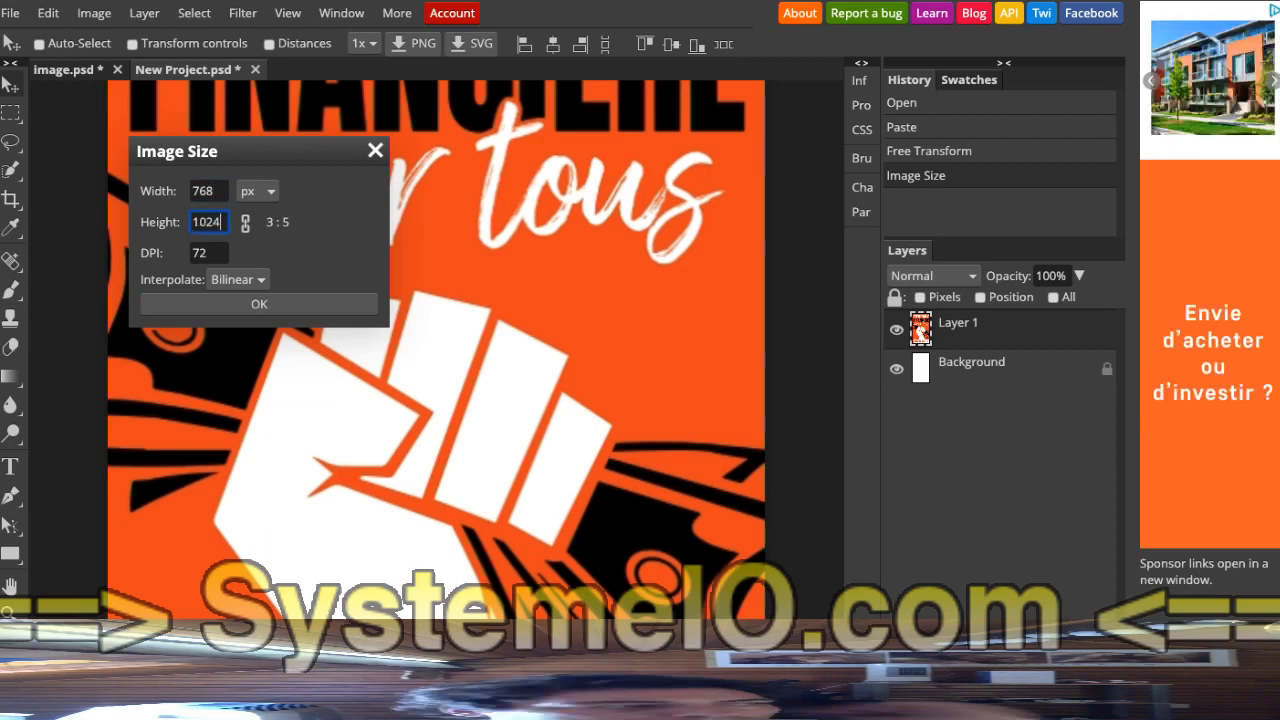
click(264, 298)
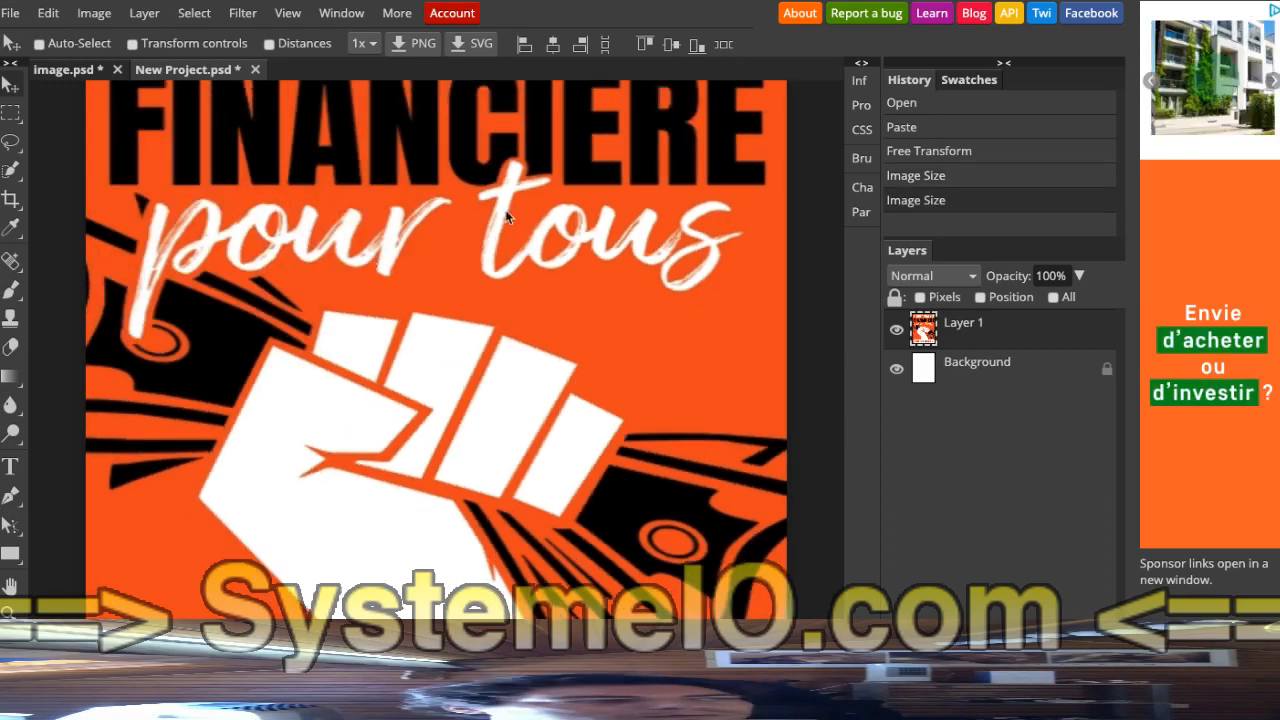
Export the resized cover as a 768 × 1024 px PNG at 100% quality
click(10, 13)
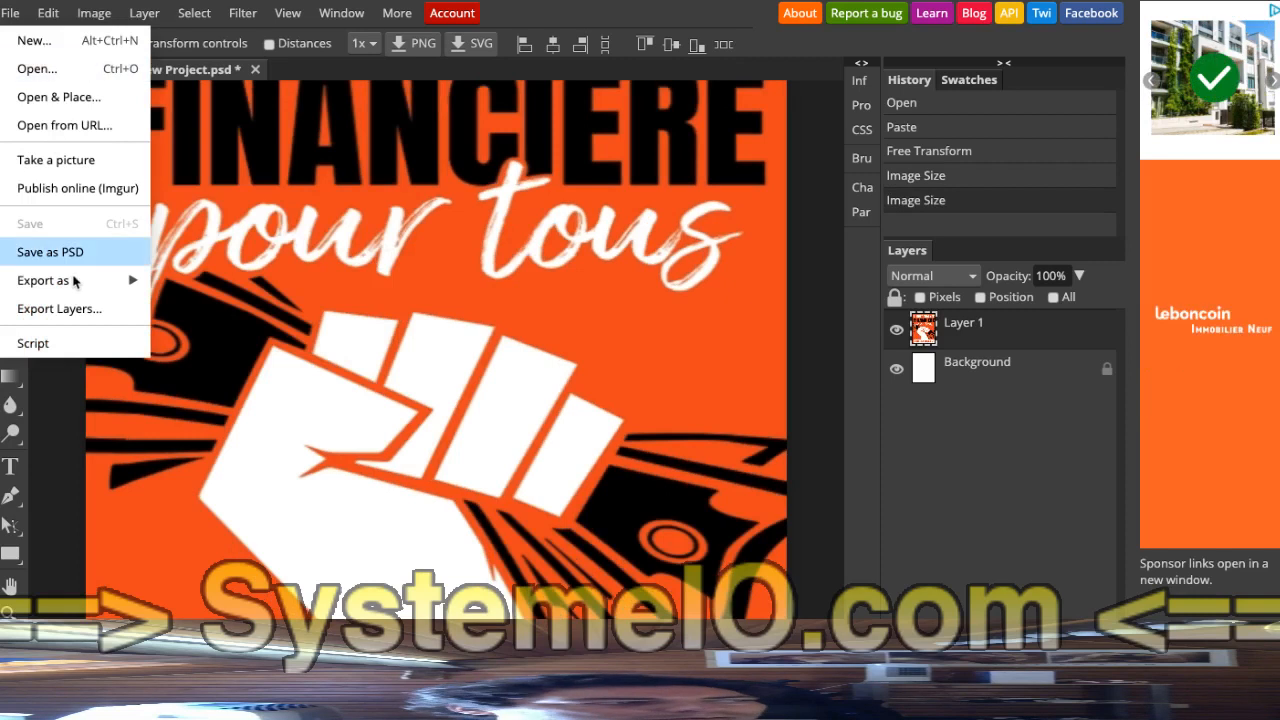
mouse_move(75, 282)
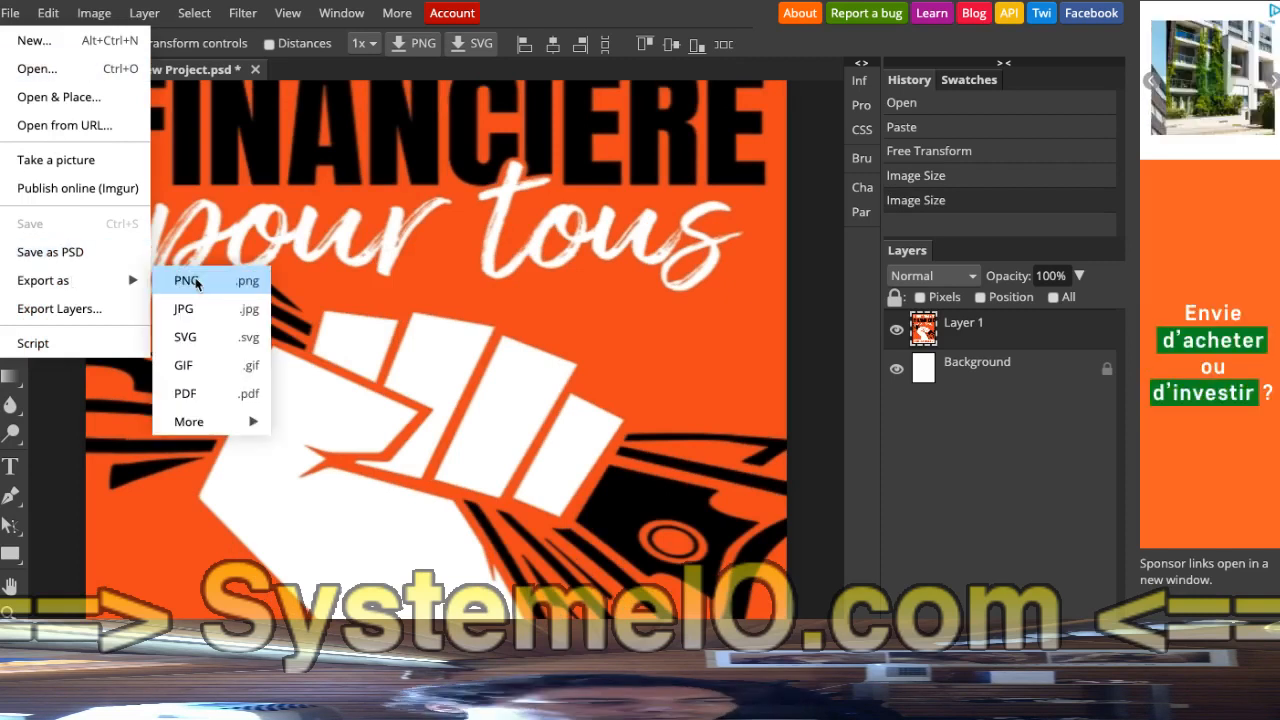
click(195, 281)
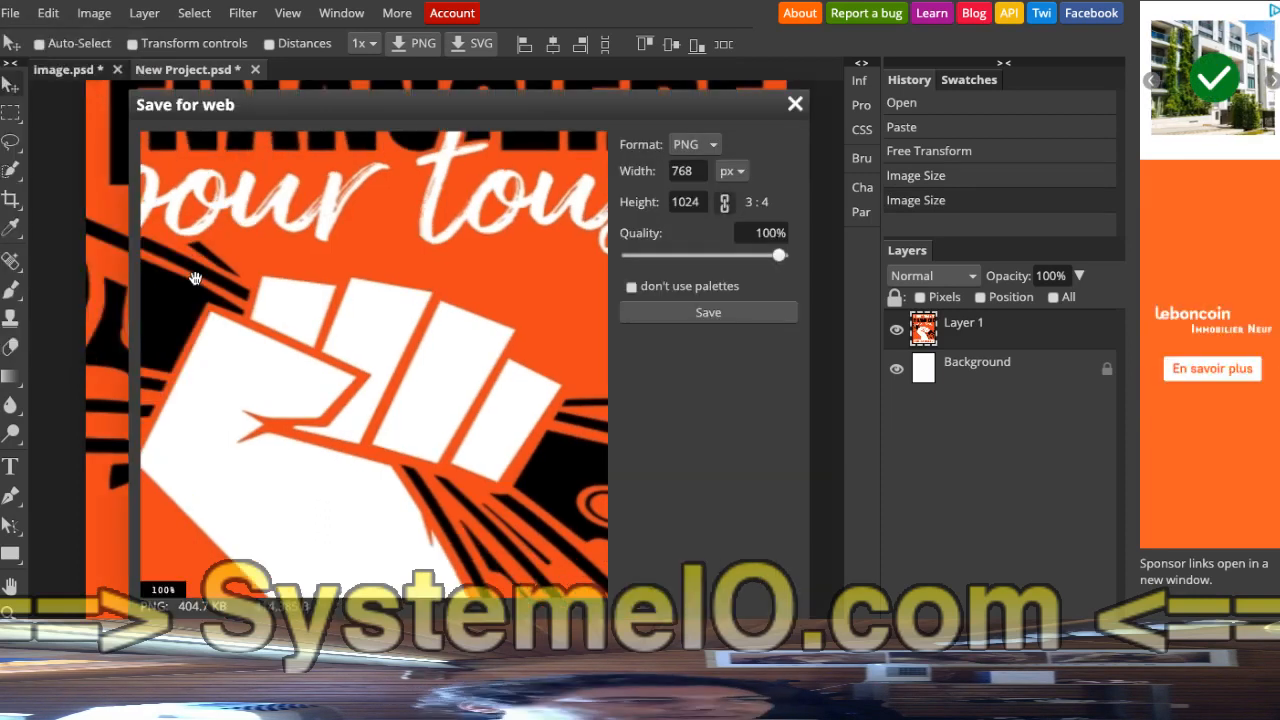
click(710, 314)
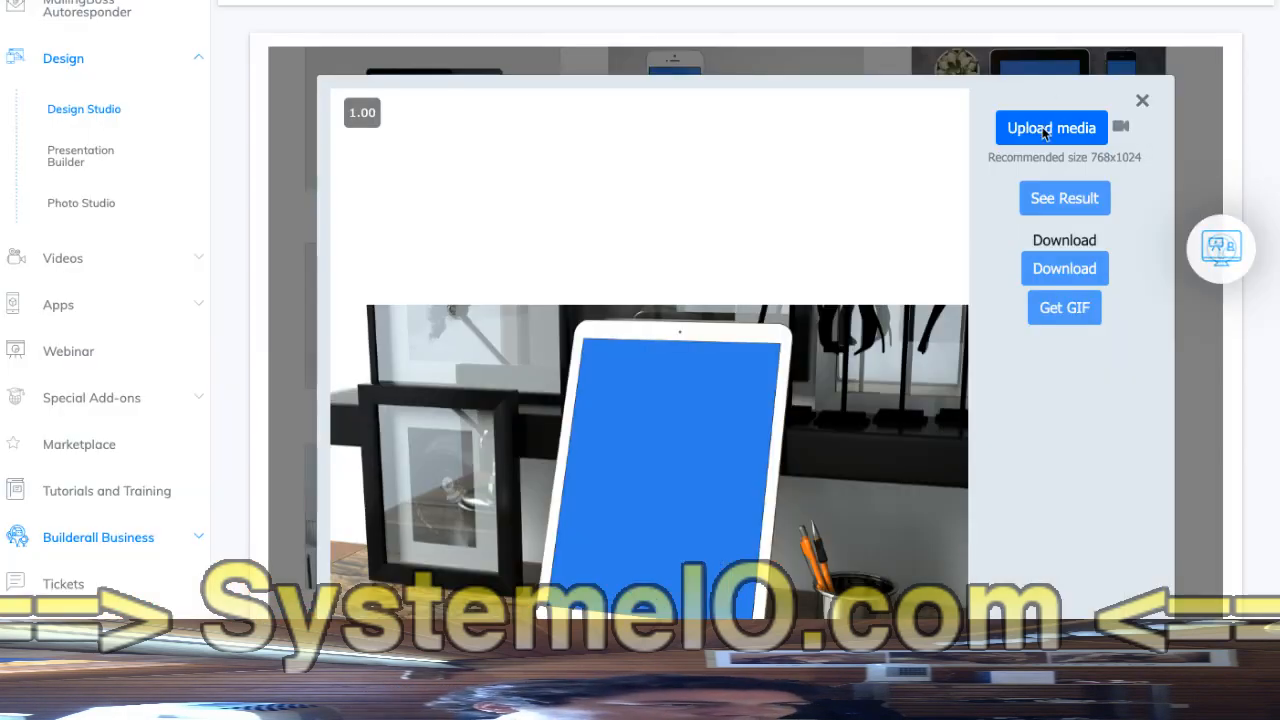
Switch back to Design Studio and upload New Project (9).png as the Ipad Pro mockup's media
click(1046, 128)
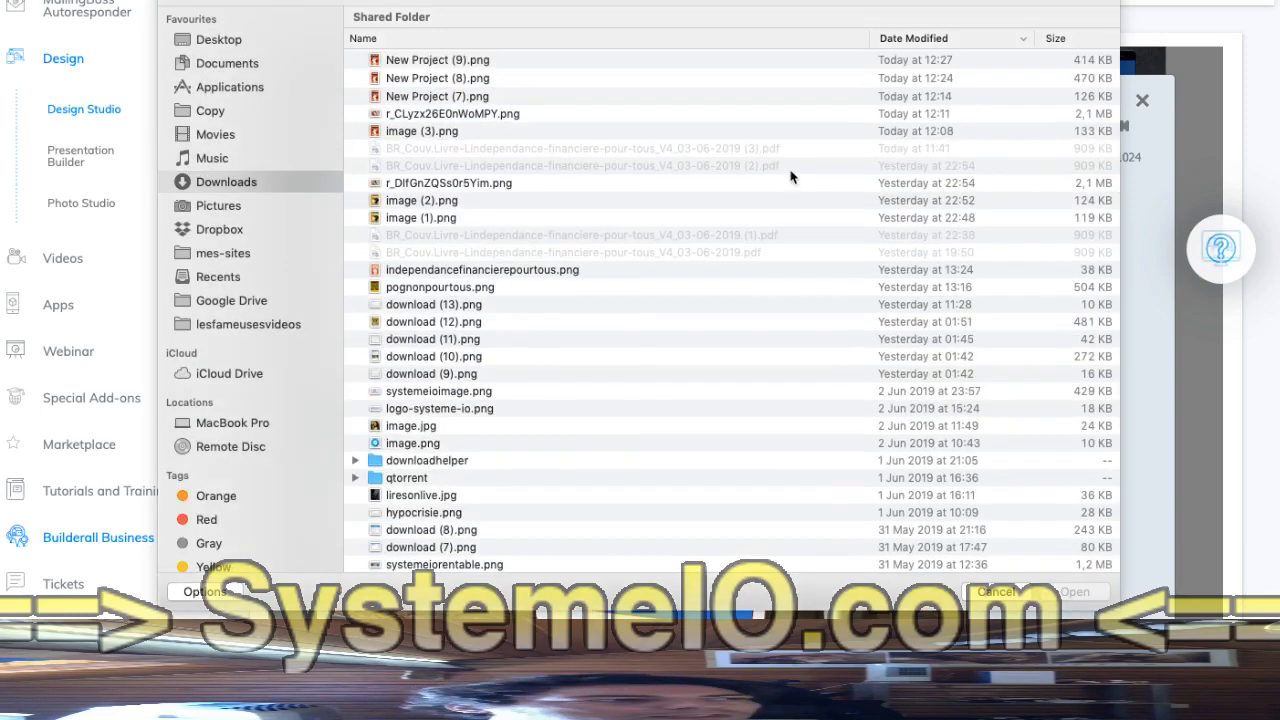
click(455, 62)
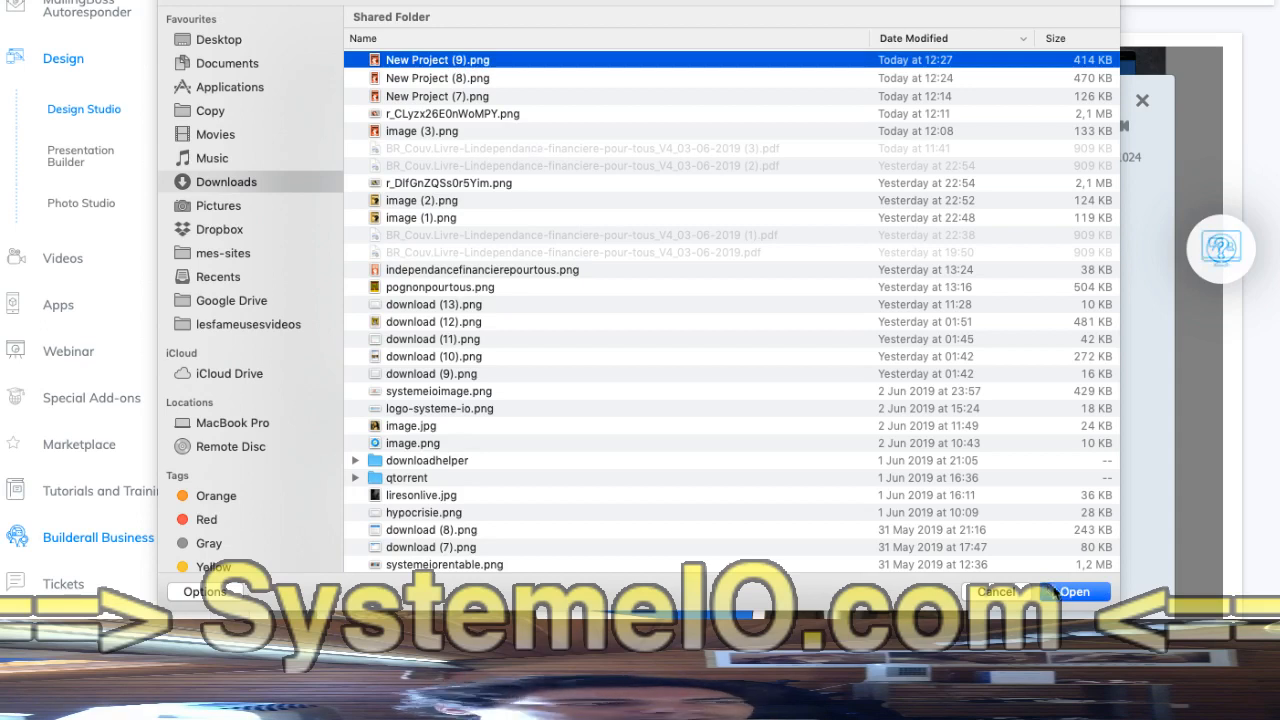
click(1055, 592)
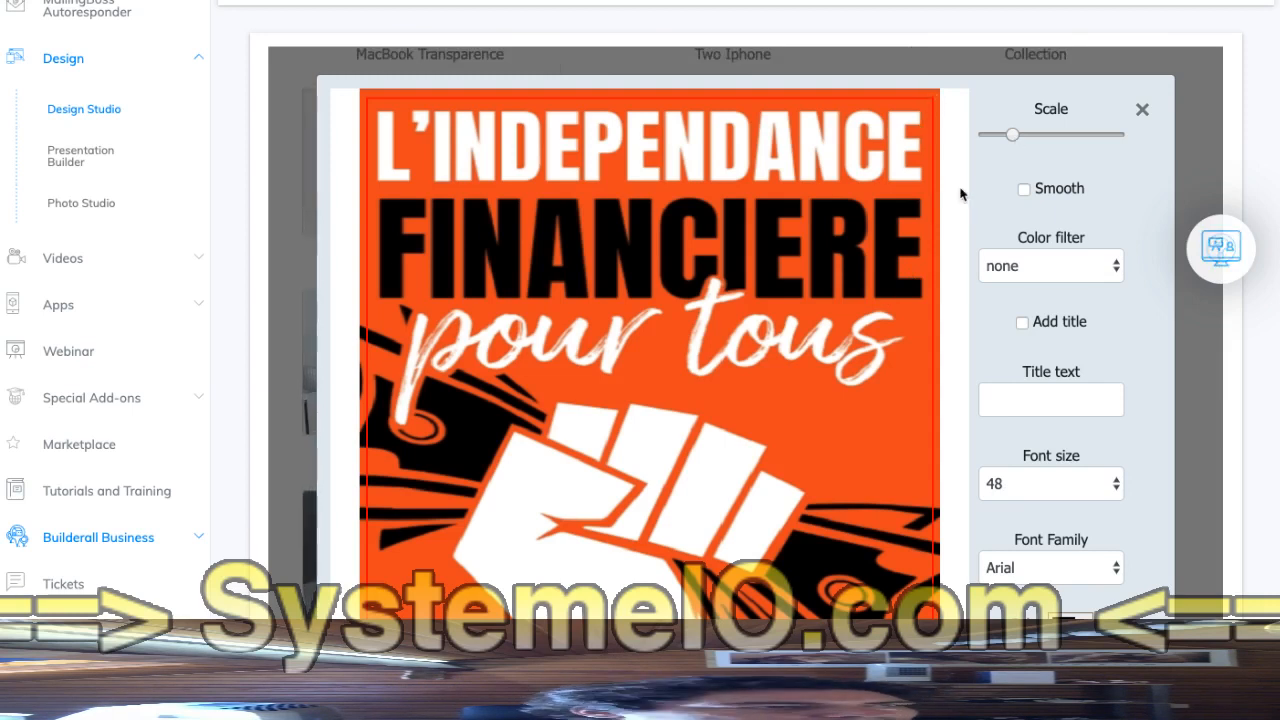
Enable smoothing for the uploaded cover and apply its placement in the Ipad Pro mockup
scroll(900, 230, down, 2)
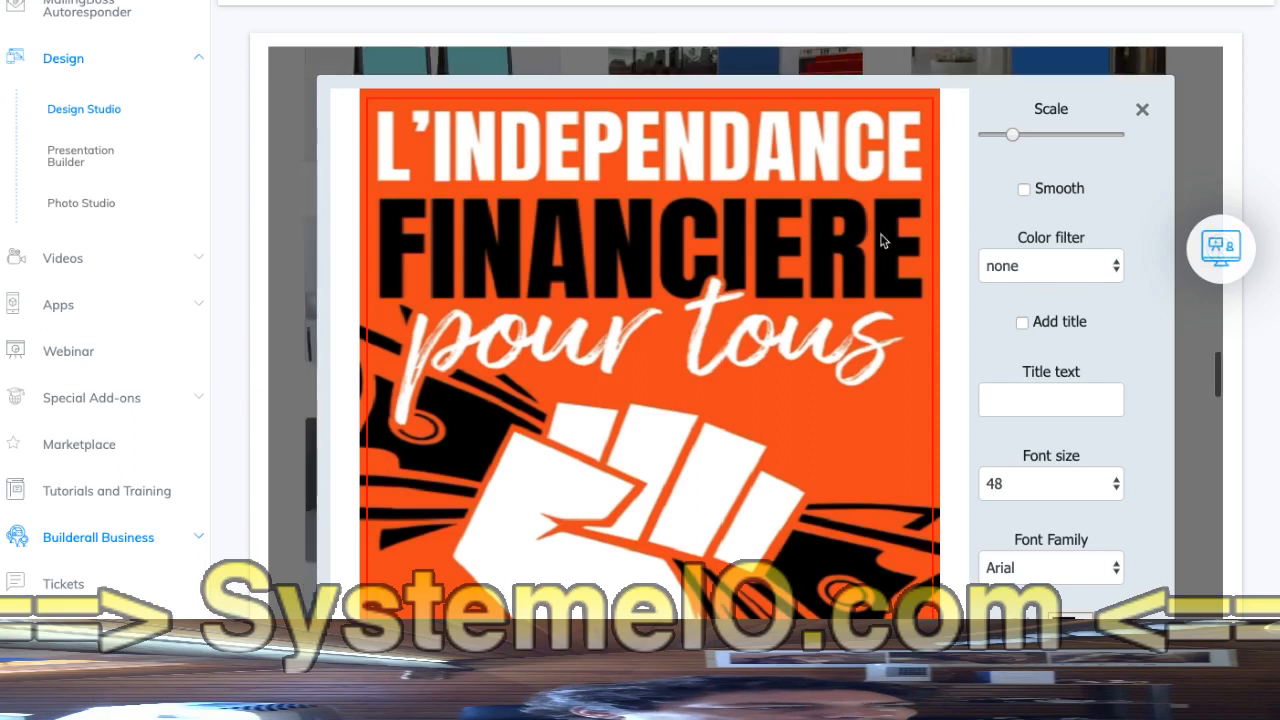
scroll(990, 352, down, 2)
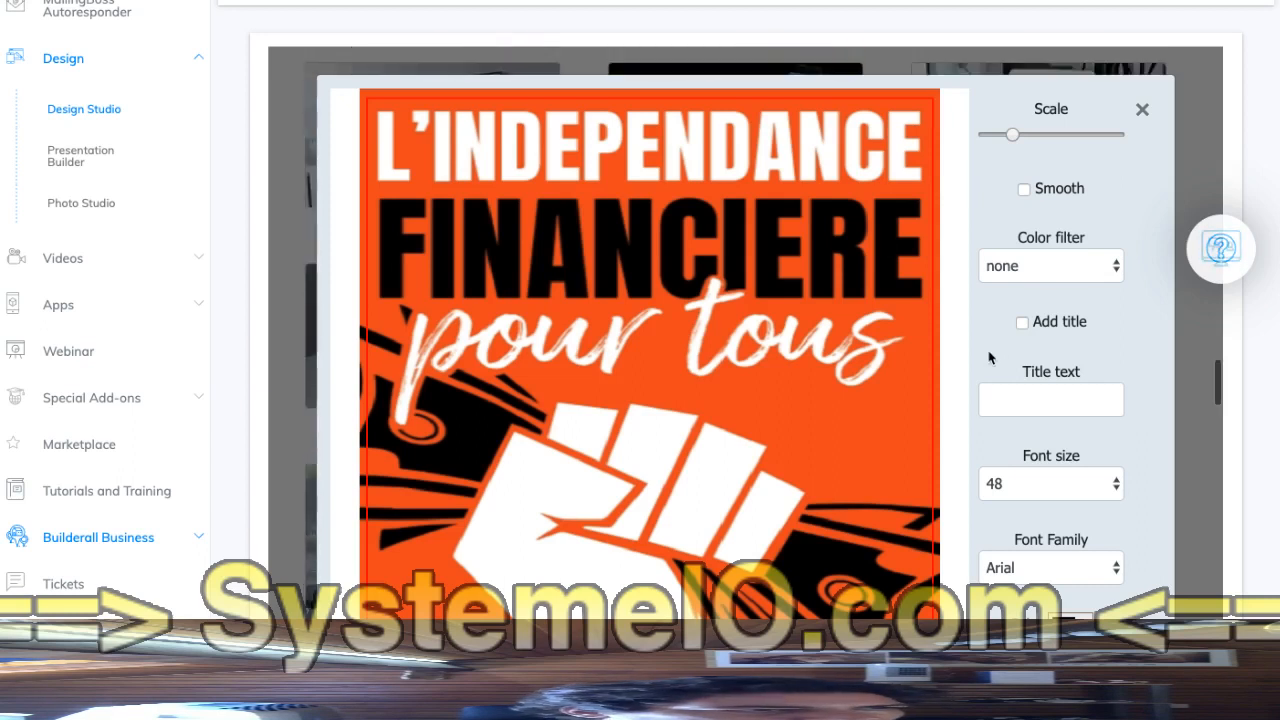
scroll(980, 345, up, 2)
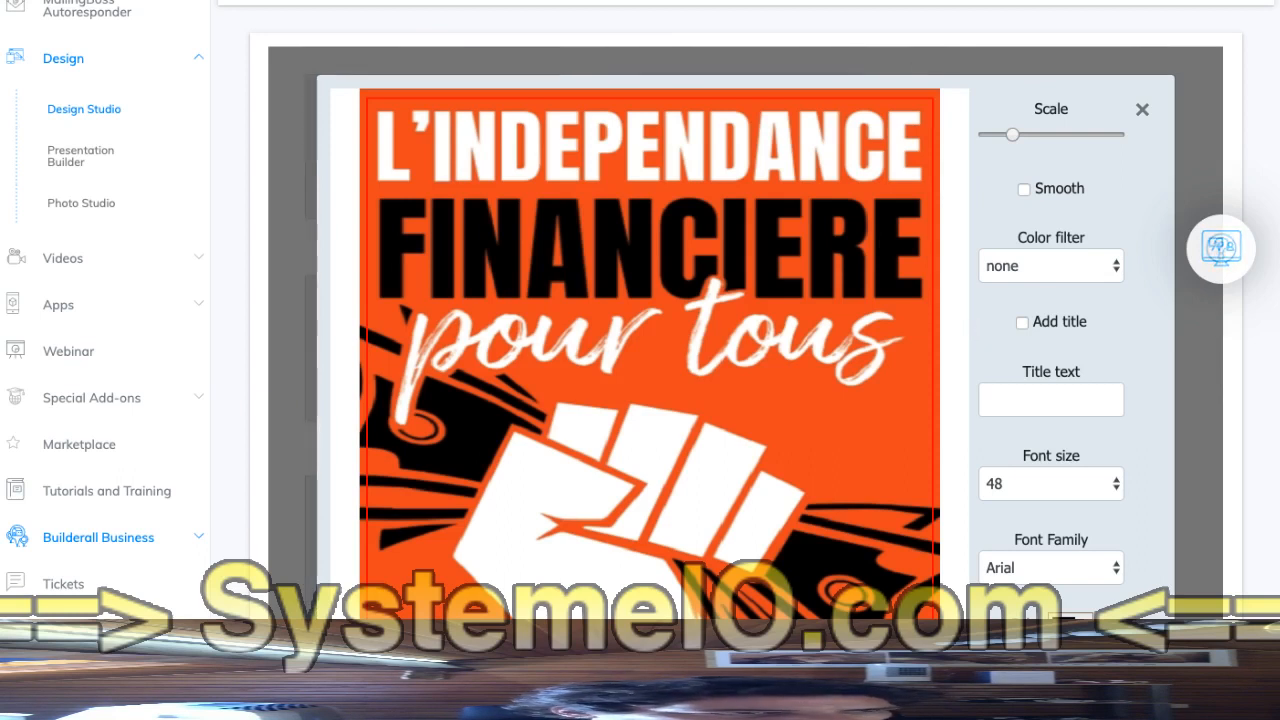
scroll(740, 310, down, 1)
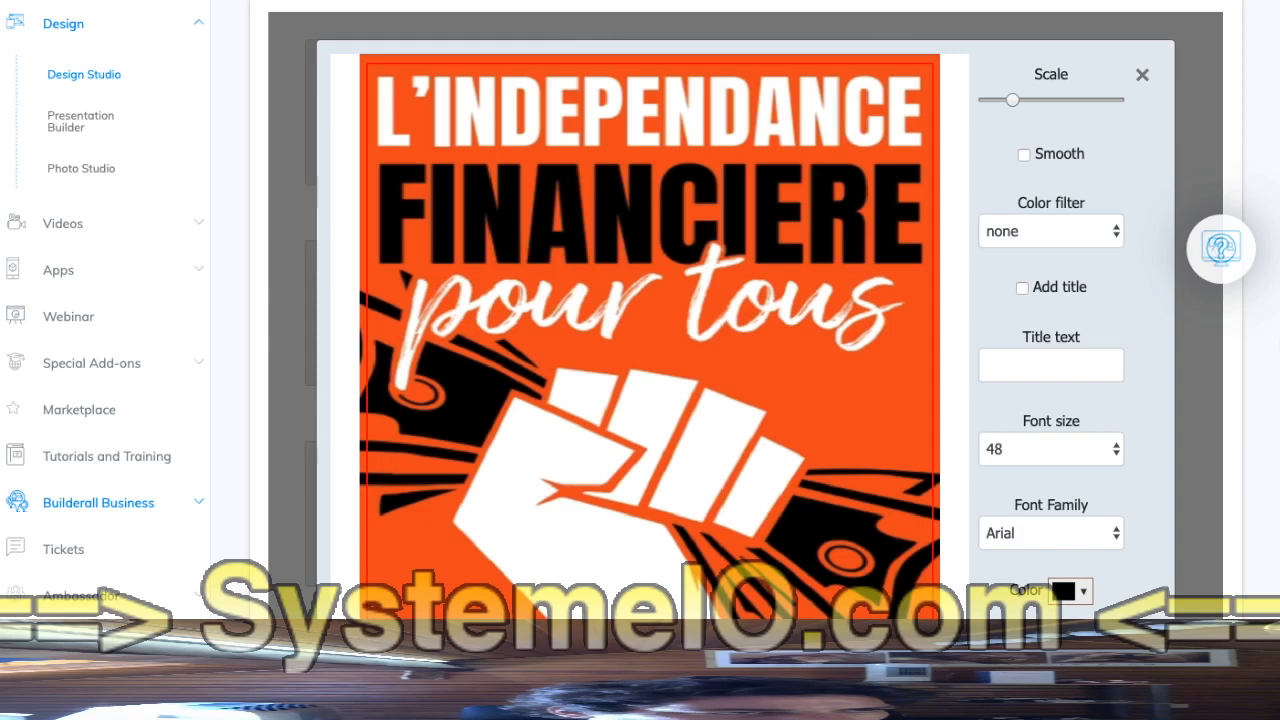
scroll(740, 310, down, 1)
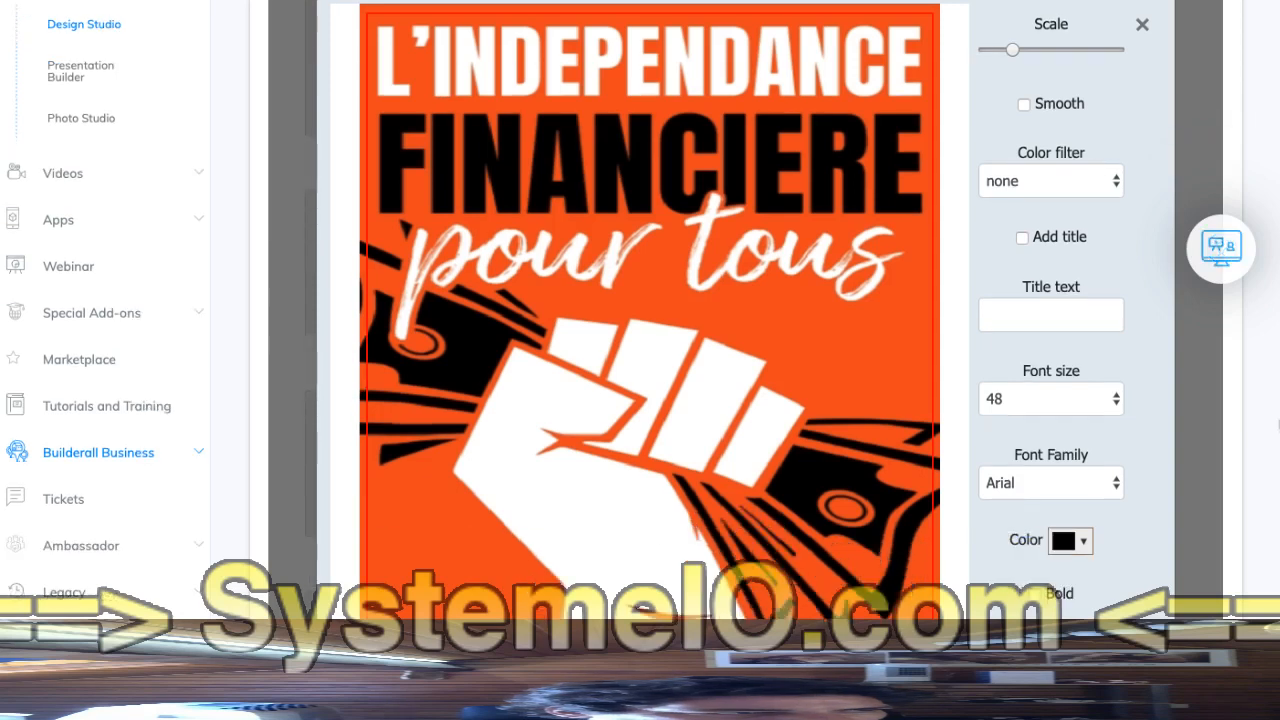
scroll(740, 310, down, 2)
scroll(740, 310, up, 1)
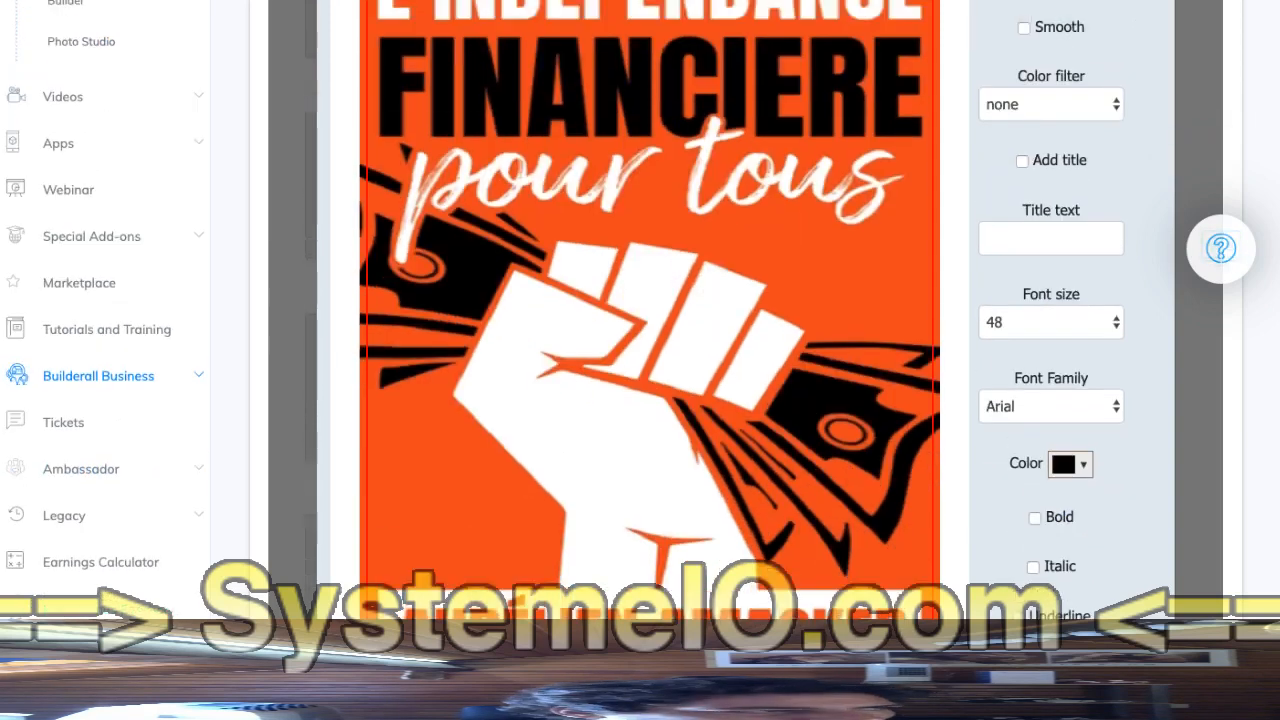
scroll(740, 310, up, 2)
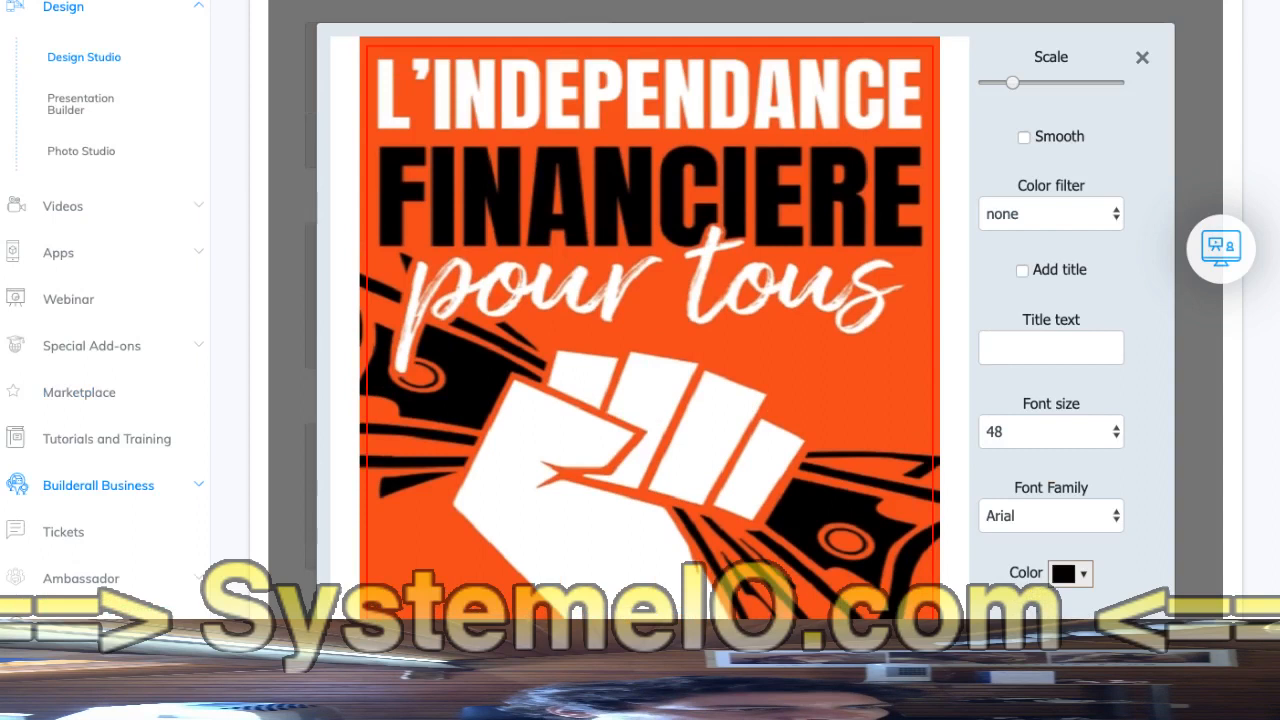
scroll(1023, 126, down, 1)
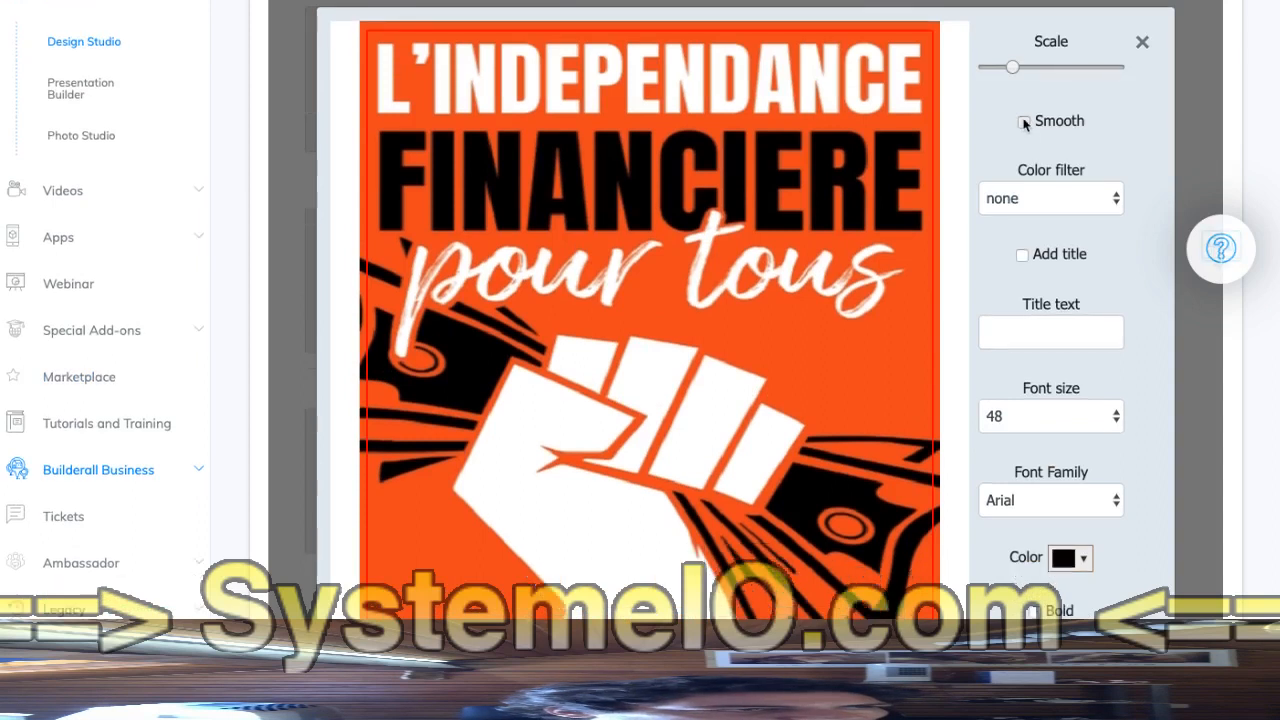
click(1023, 122)
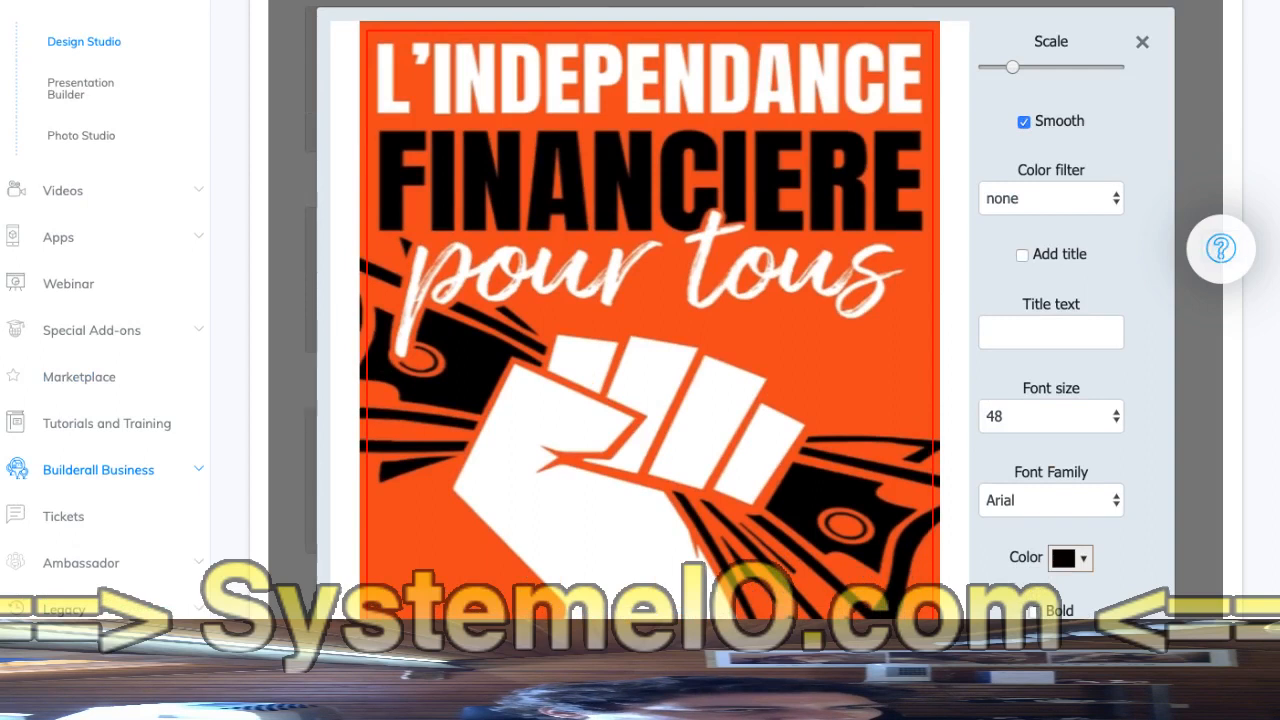
scroll(1276, 422, down, 1)
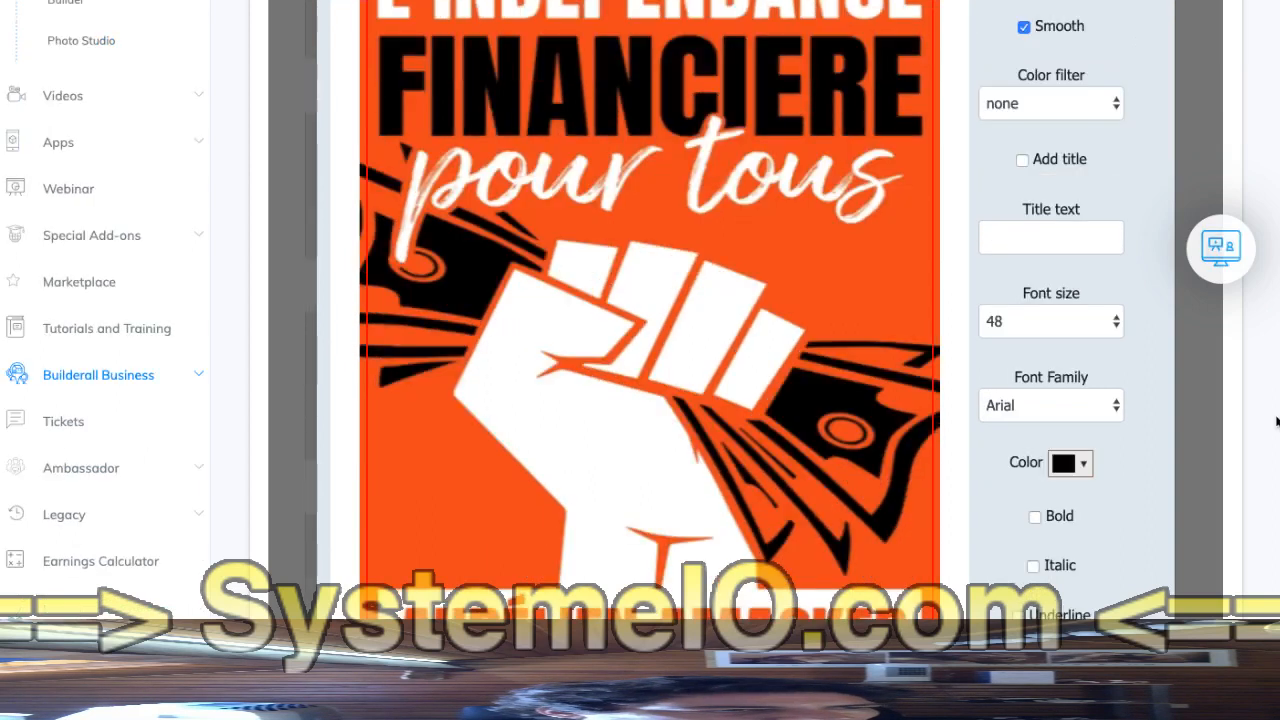
scroll(1276, 422, down, 1)
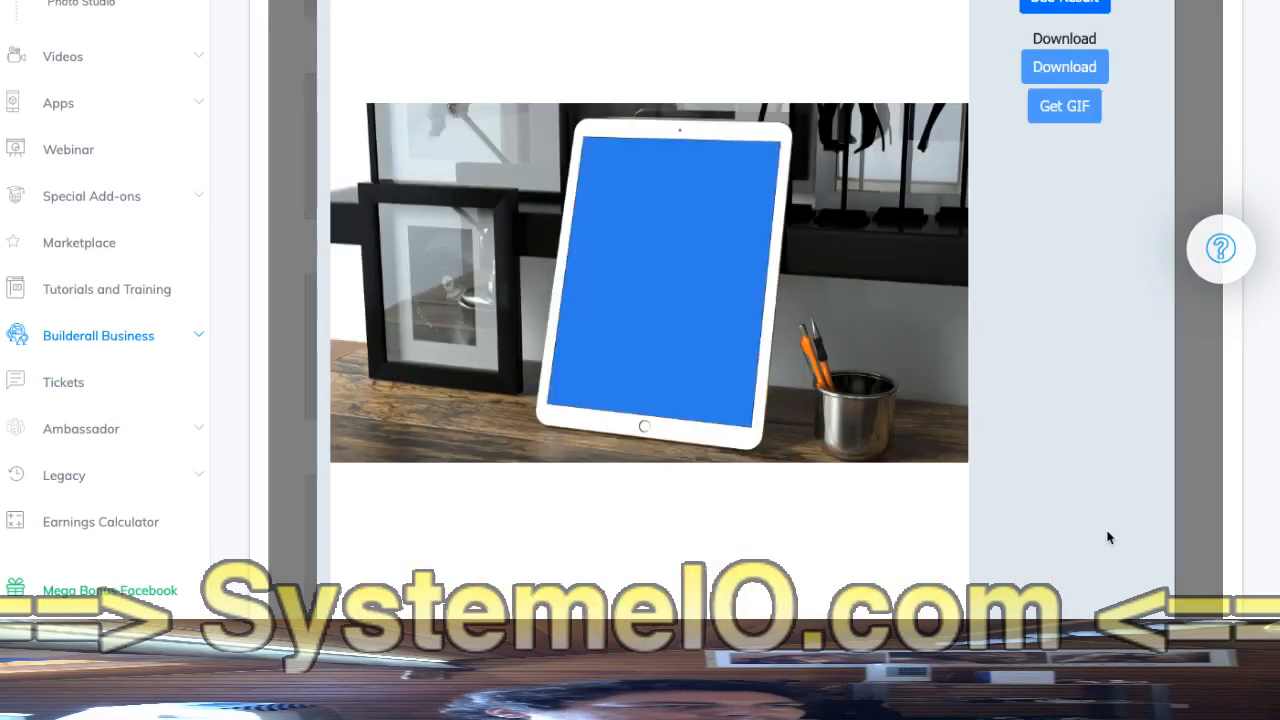
Generate the Ipad Pro mockup result and download it at 1920x1080
scroll(1107, 538, up, 1)
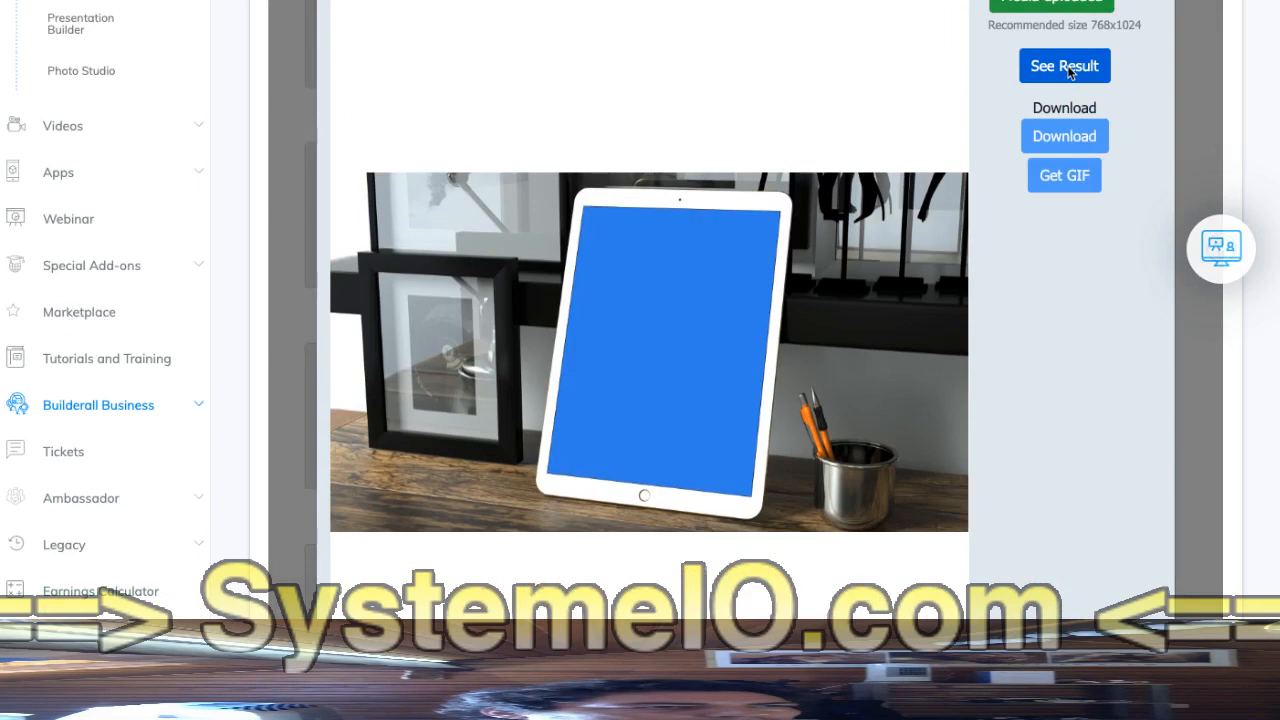
click(1066, 67)
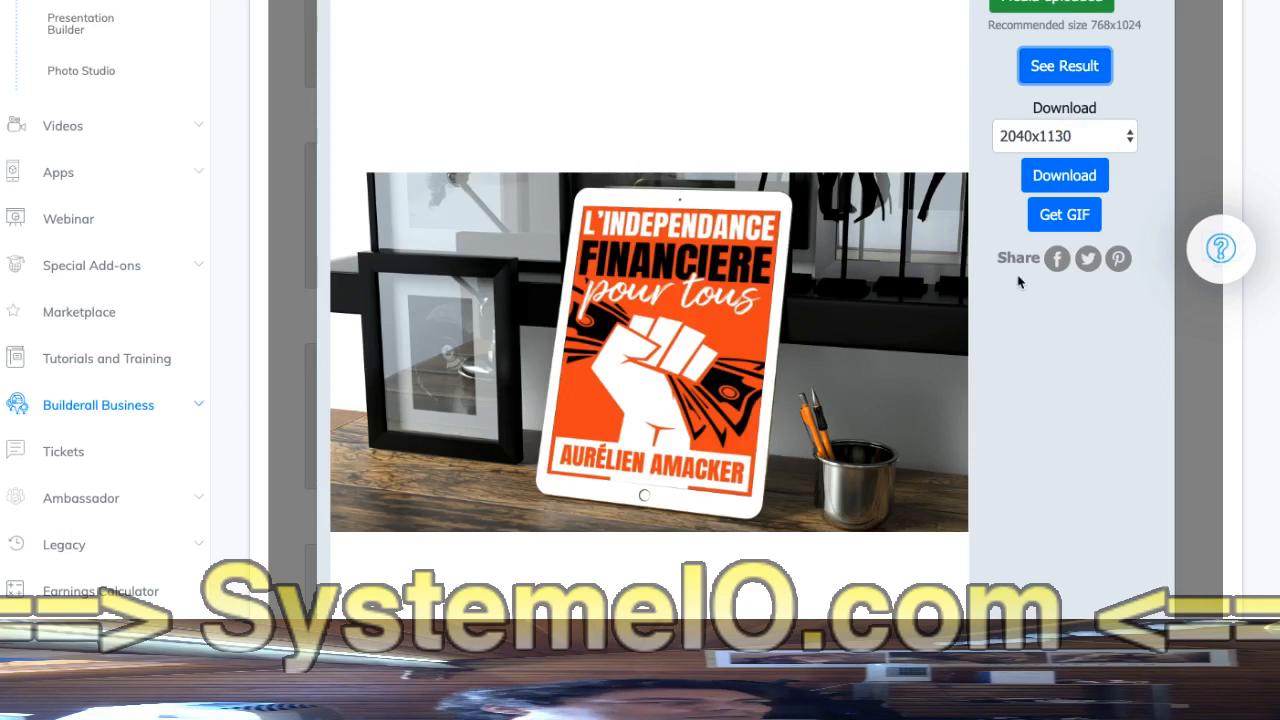
click(1134, 140)
click(1075, 126)
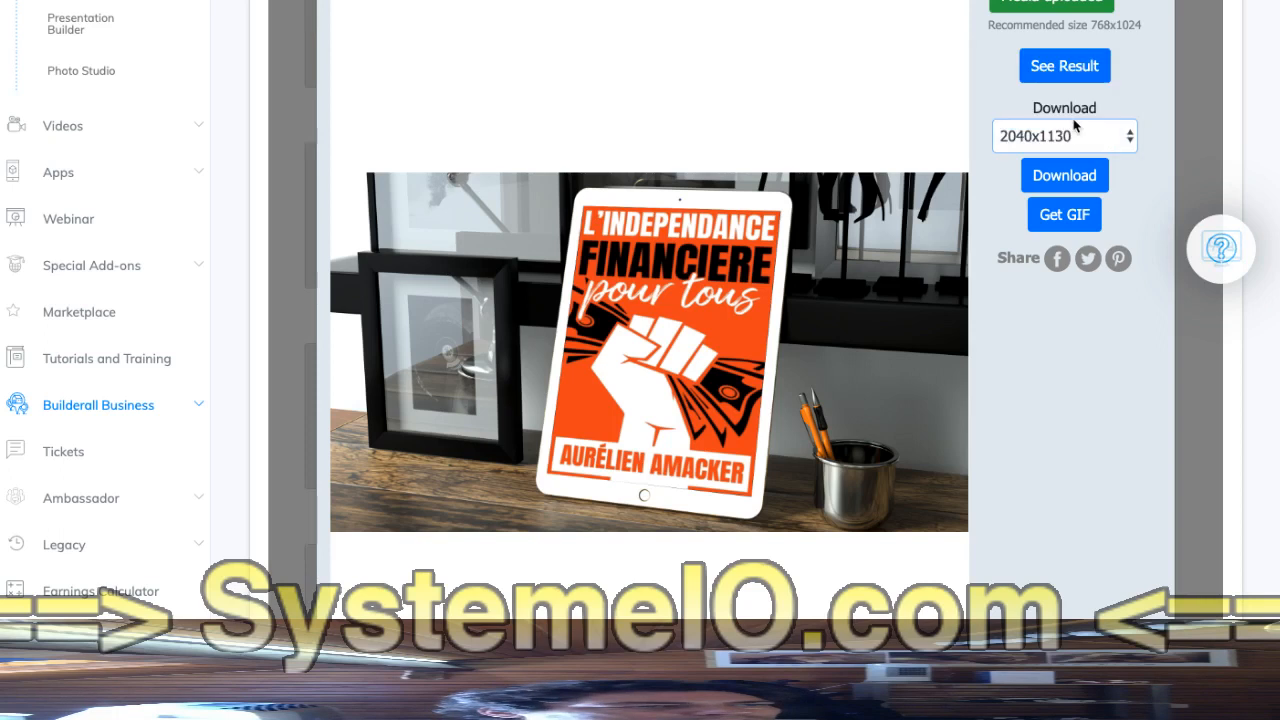
click(1075, 126)
click(1040, 155)
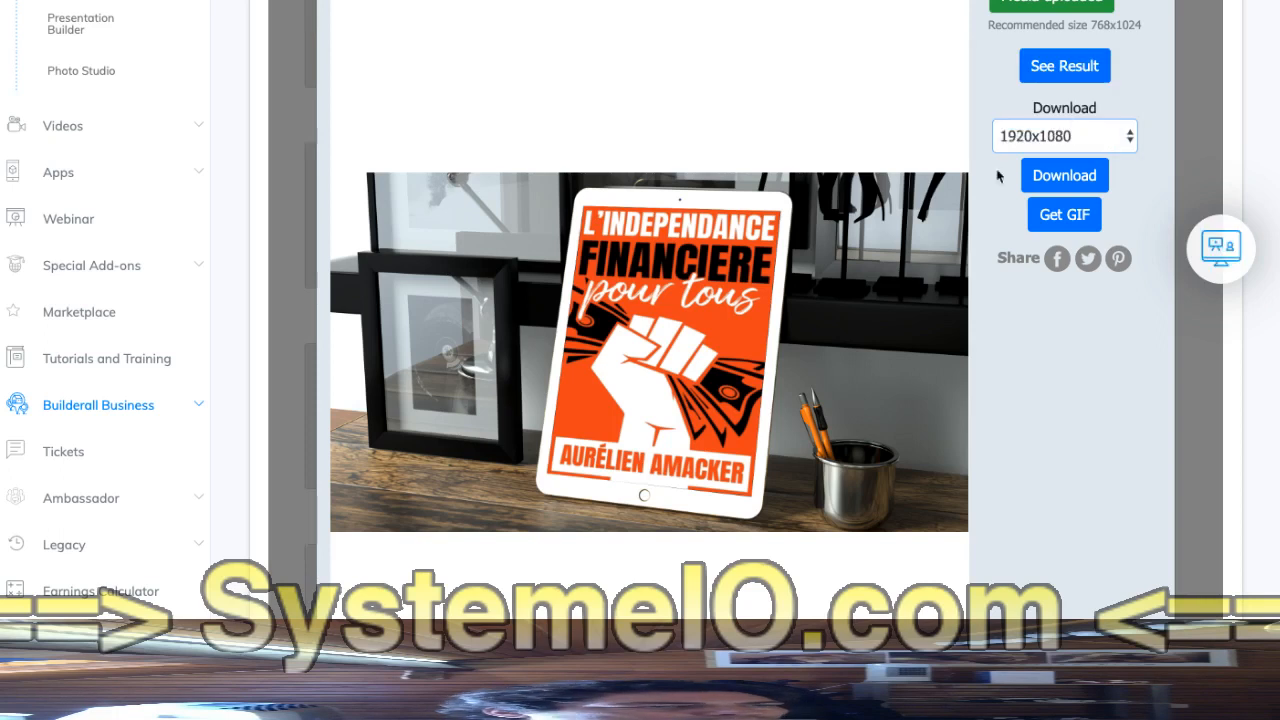
click(1063, 180)
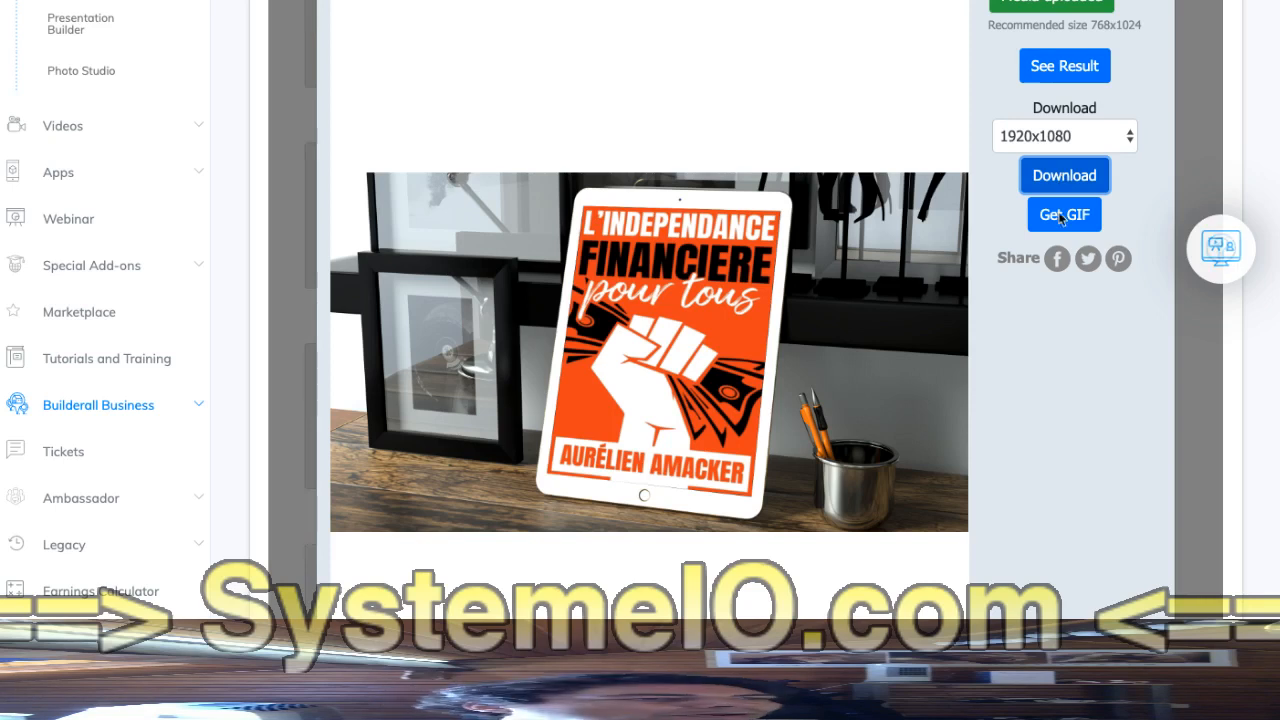
Close the Ipad Pro mockup and return to the template gallery
scroll(1145, 204, up, 3)
double_click(1145, 204)
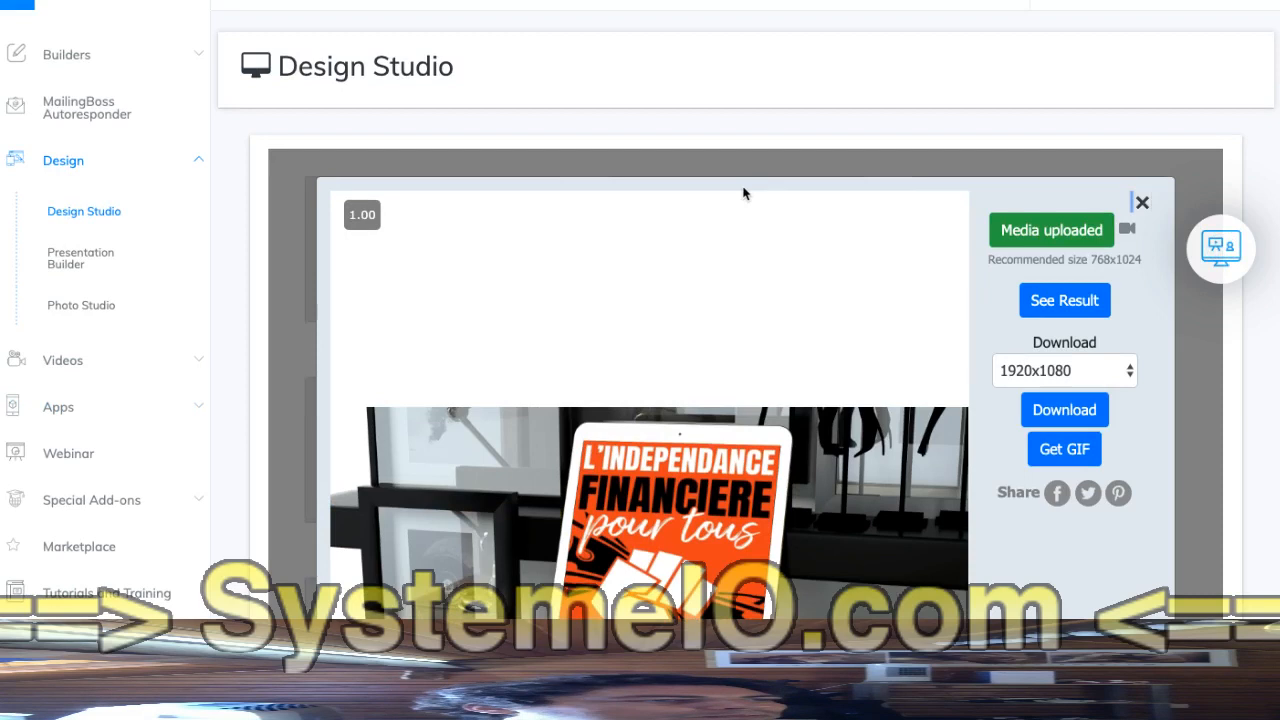
key(Escape)
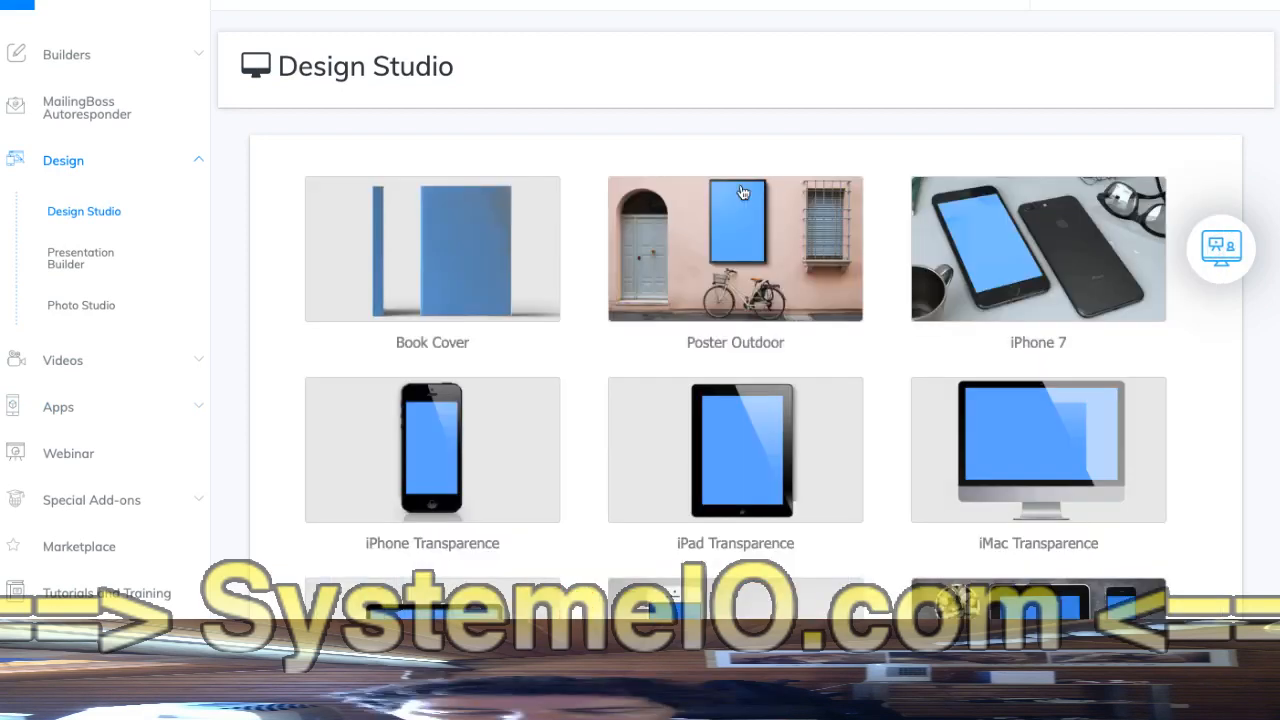